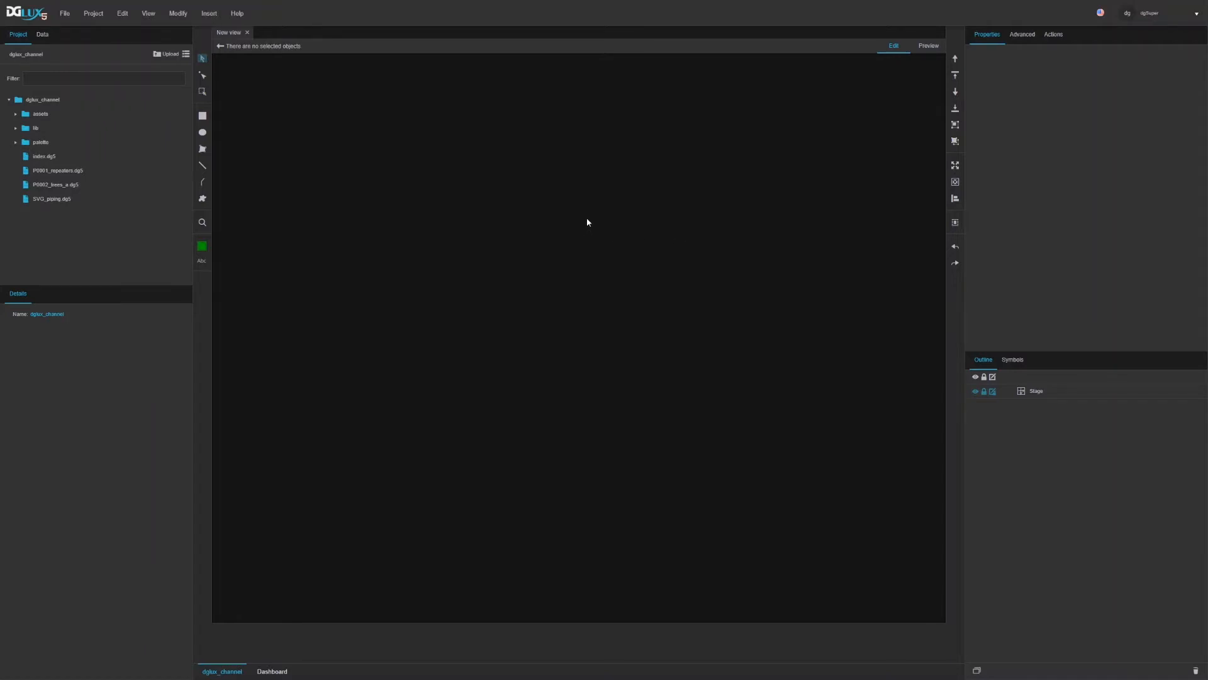
Draw a green circle about 65 px across on the stage and a square about 146 by 138 px beside it
click(1081, 393)
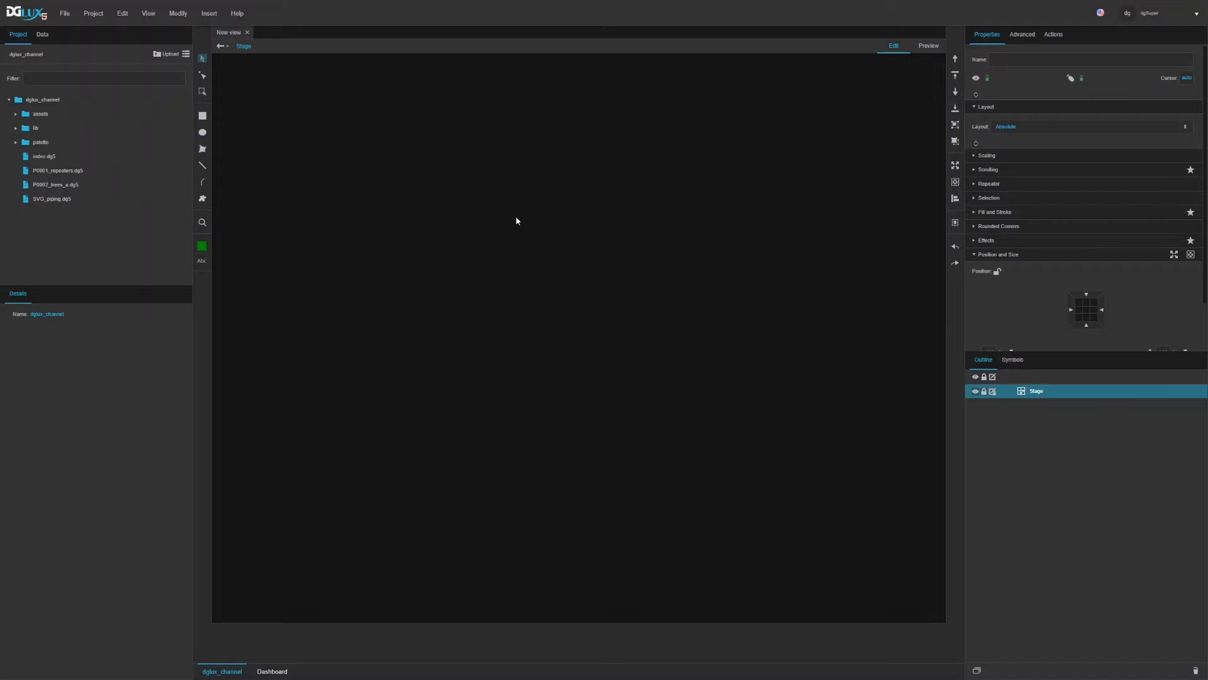
click(202, 133)
drag(271, 141, 272, 141)
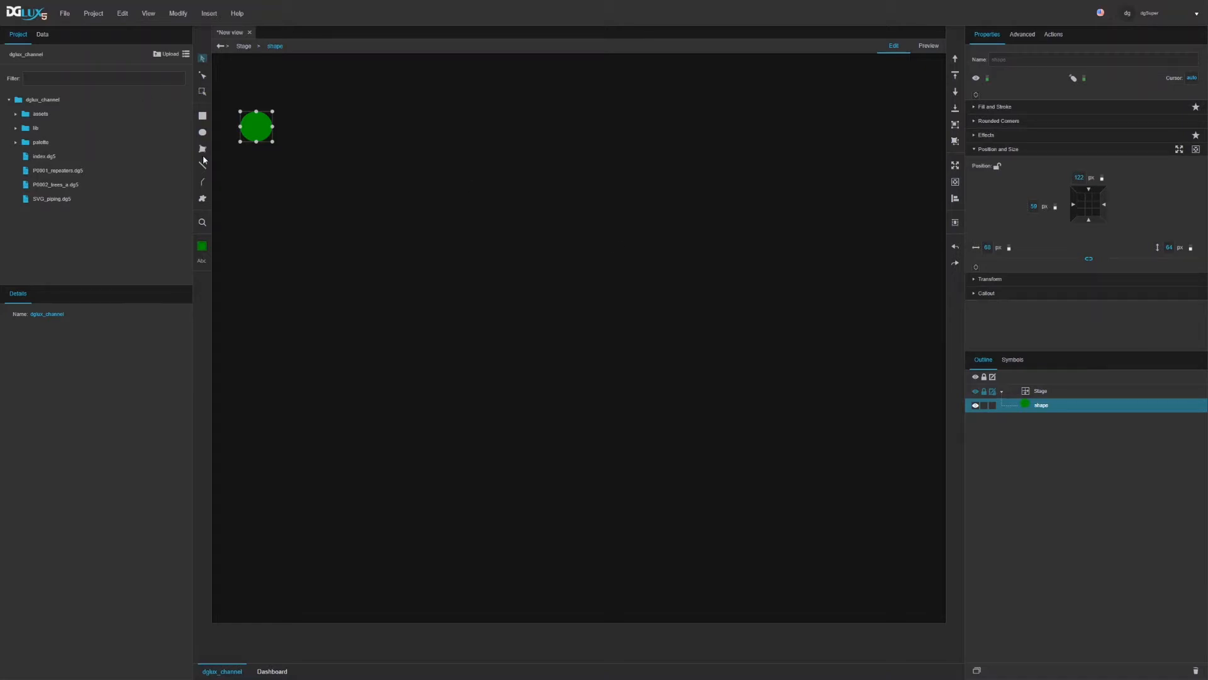
click(202, 115)
mouse_move(355, 98)
mouse_down()
mouse_move(433, 170)
mouse_move(424, 163)
mouse_up()
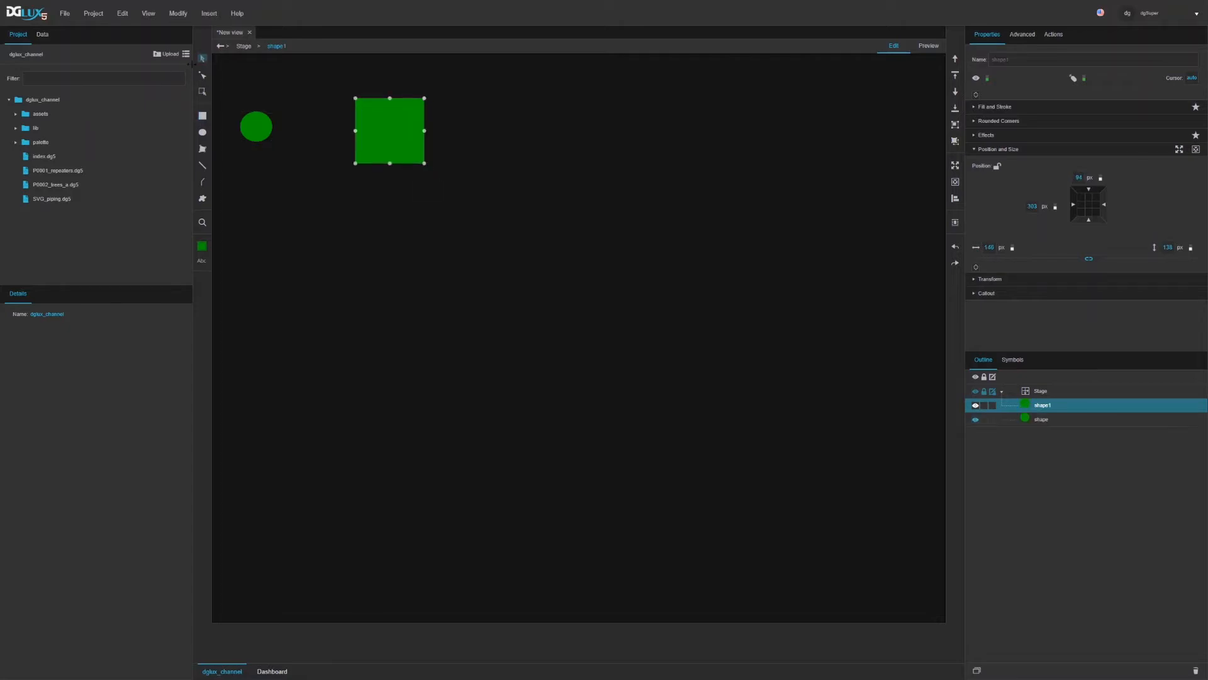
Fill the square with light orange #ffcc66, deselect to check it, and briefly preview the page before returning to editing
click(1009, 112)
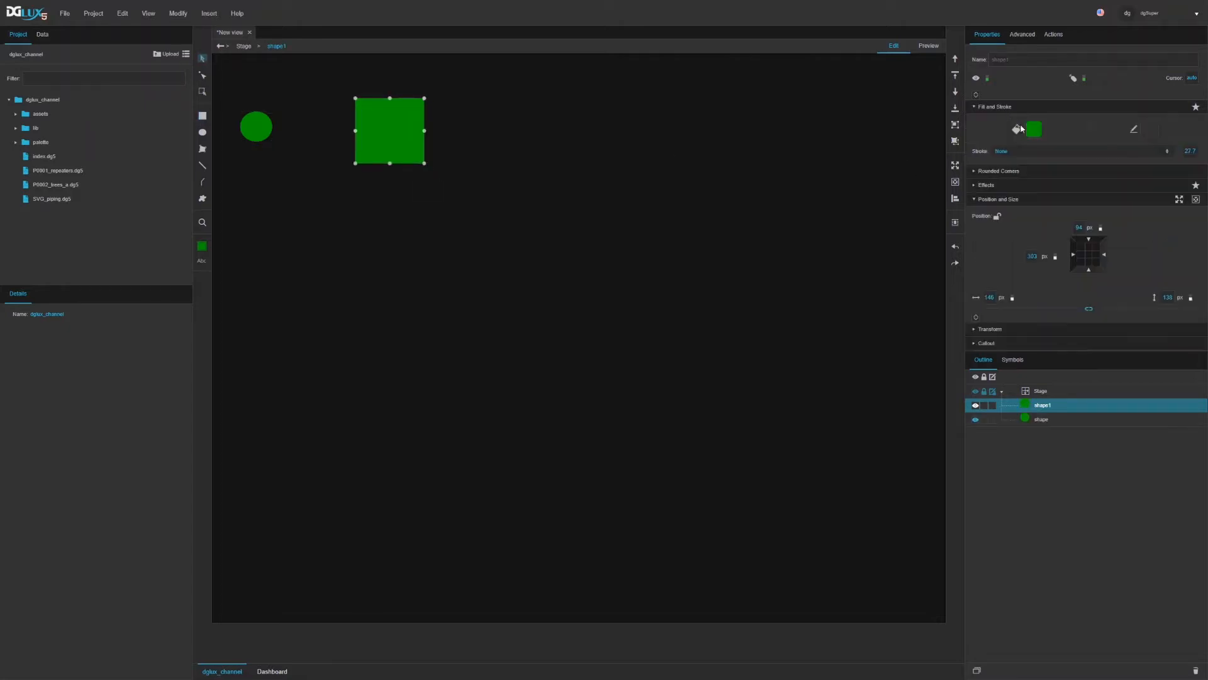
click(1033, 129)
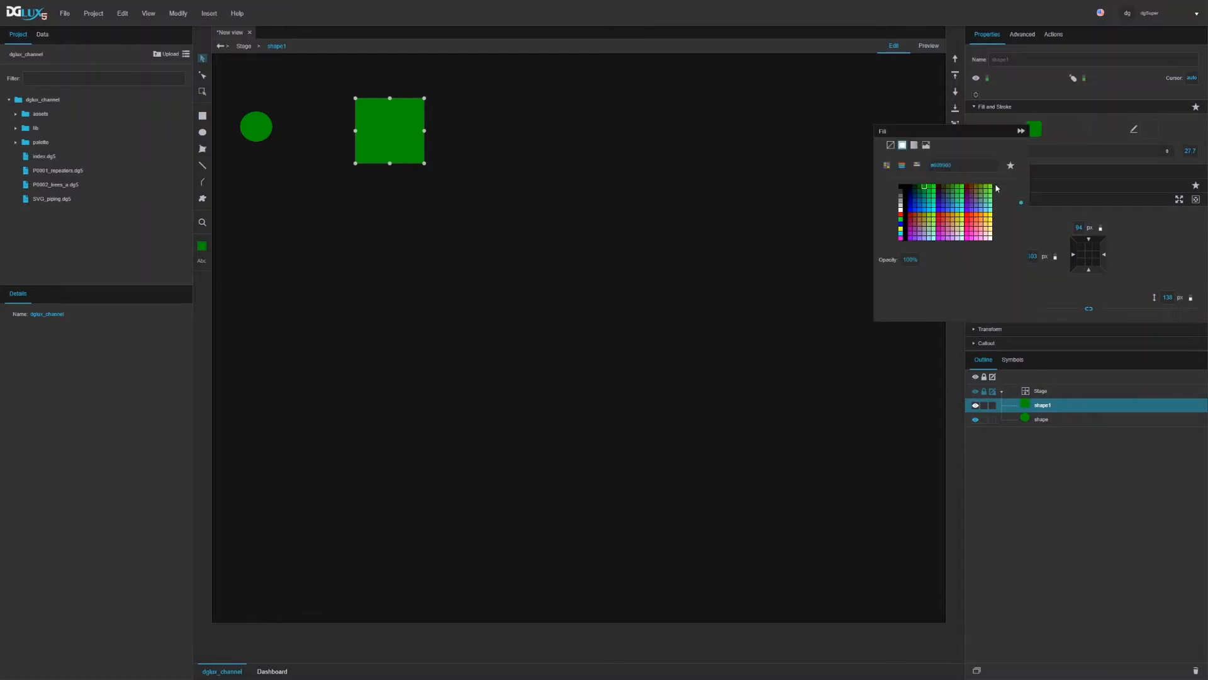
click(986, 224)
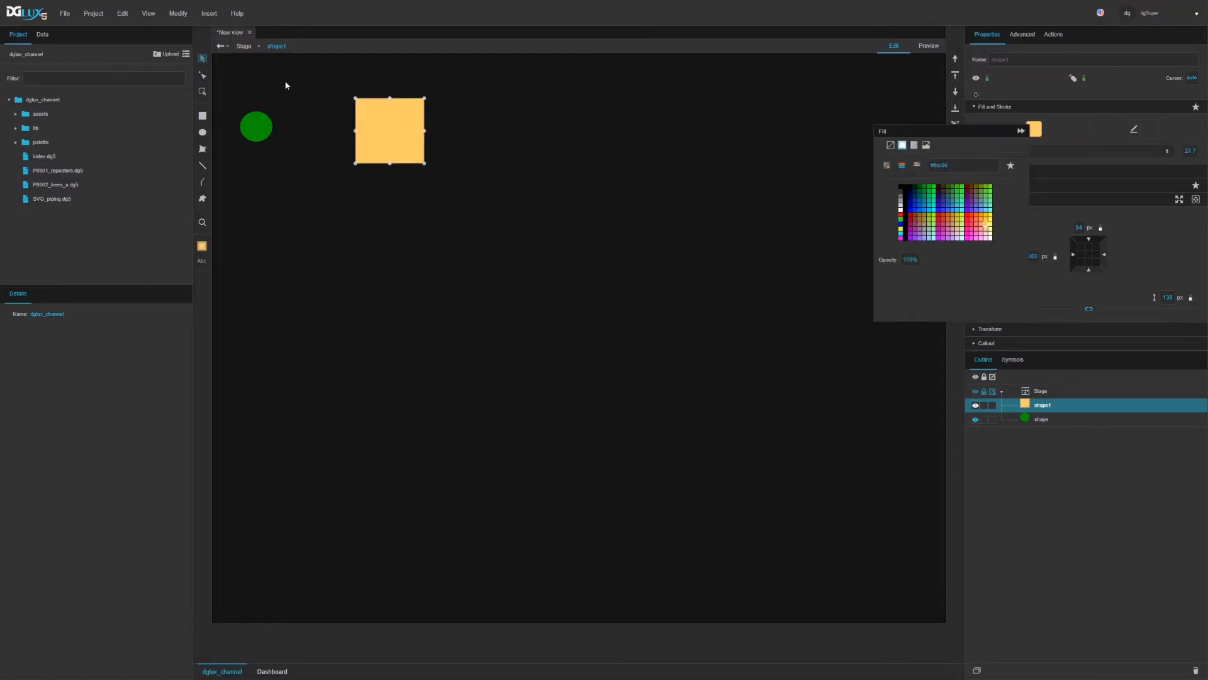
click(286, 85)
click(373, 132)
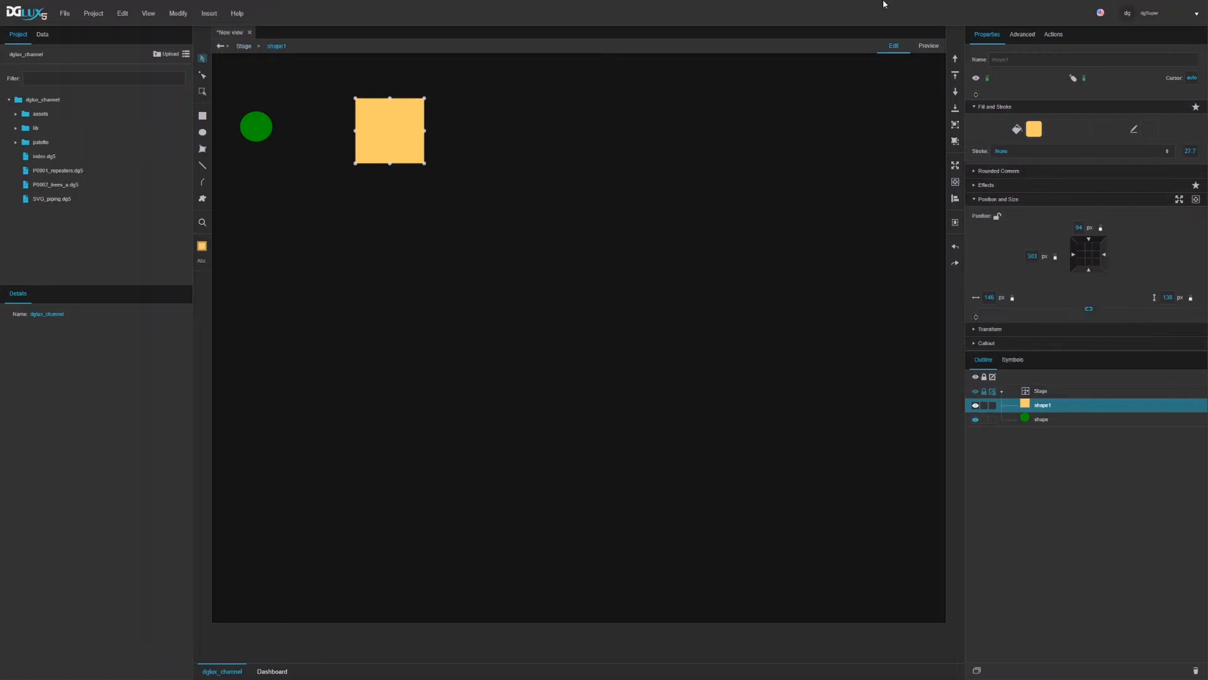
click(935, 49)
click(894, 47)
Find the green circle's drag properties, make it draggable, and set its dragGroup to object_1
click(1041, 423)
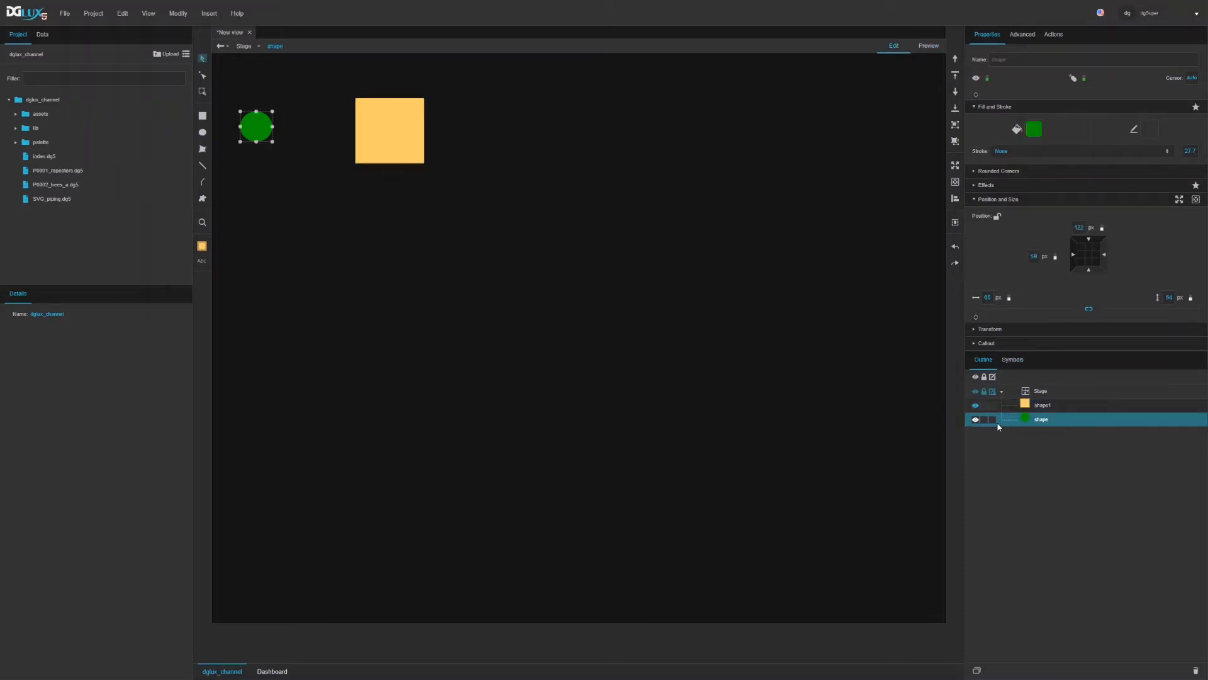
click(1029, 33)
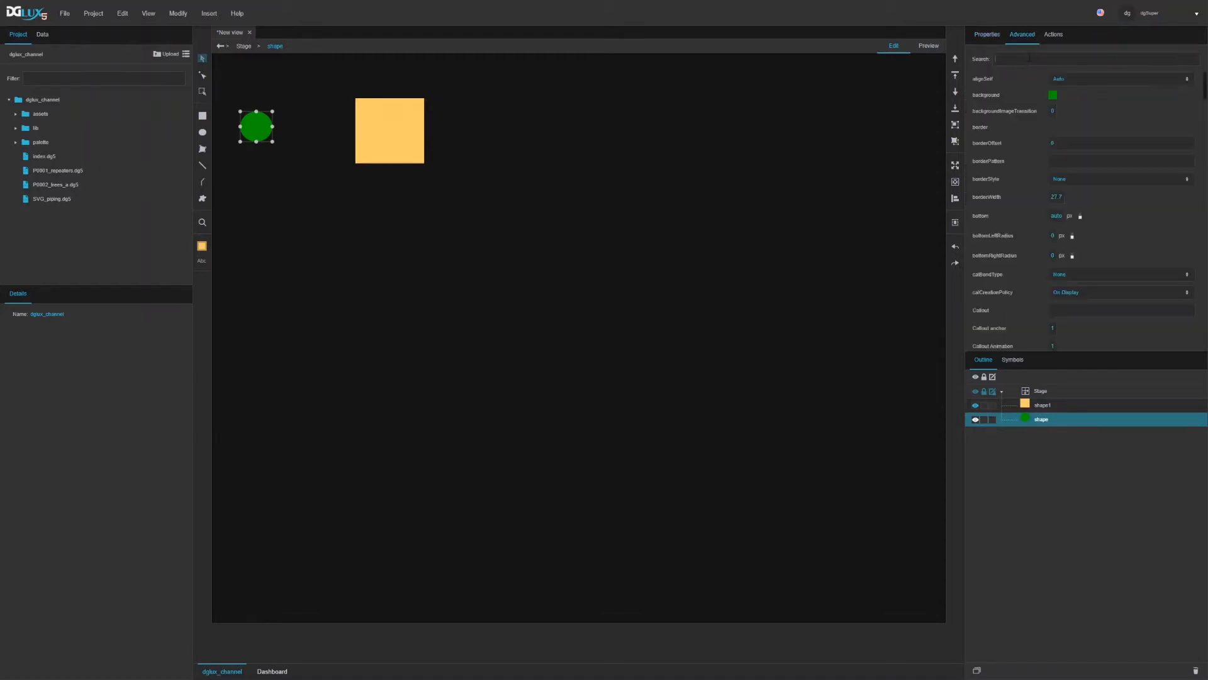
click(1030, 58)
text(drag)
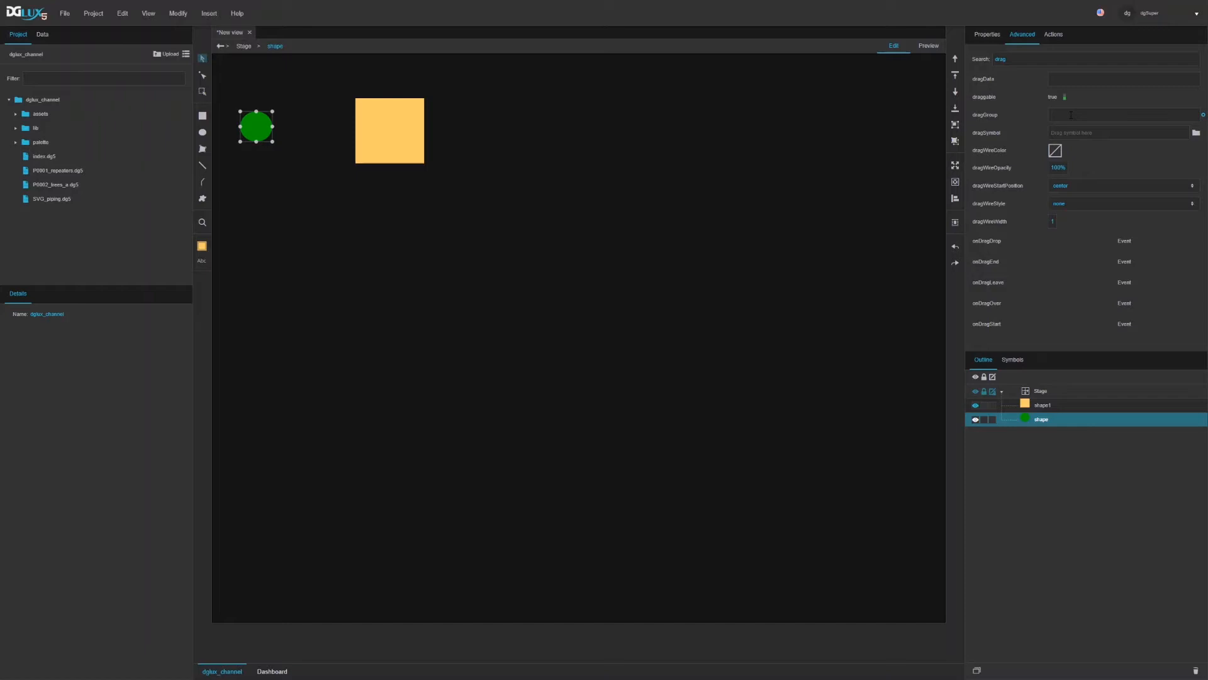
click(1071, 115)
text(object_1)
Find the orange square's drop properties and fill in its dropGroup
click(1046, 407)
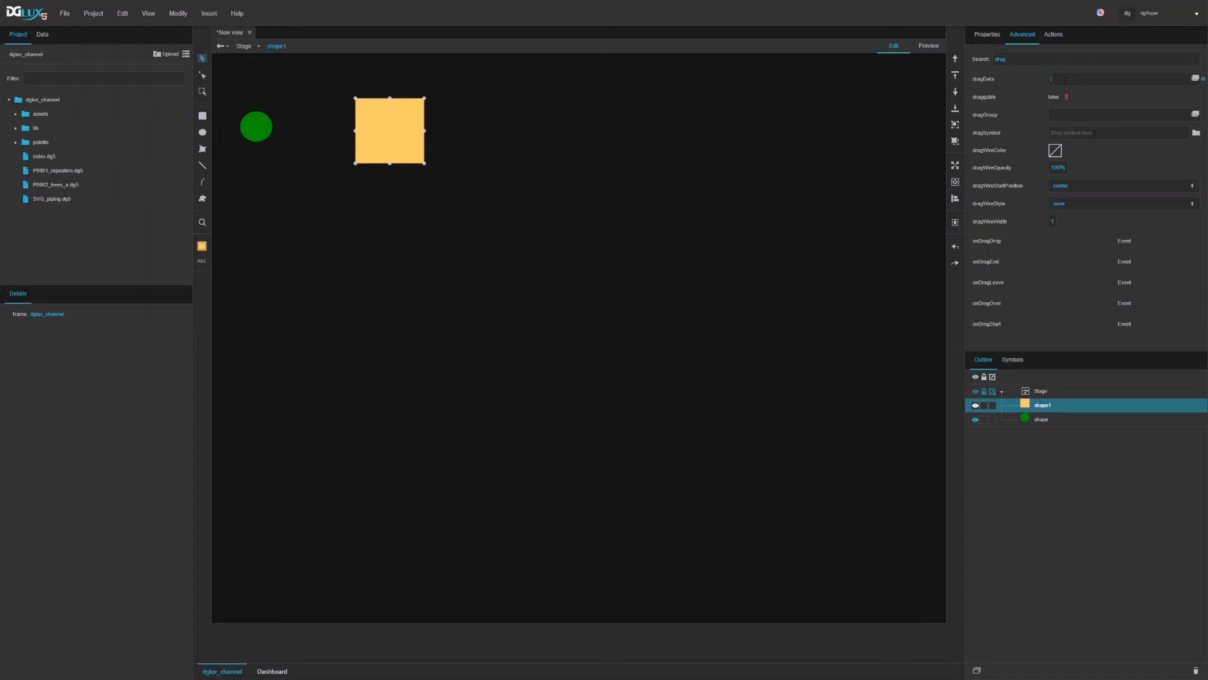
key(ctrl+a)
text(drop)
click(1074, 78)
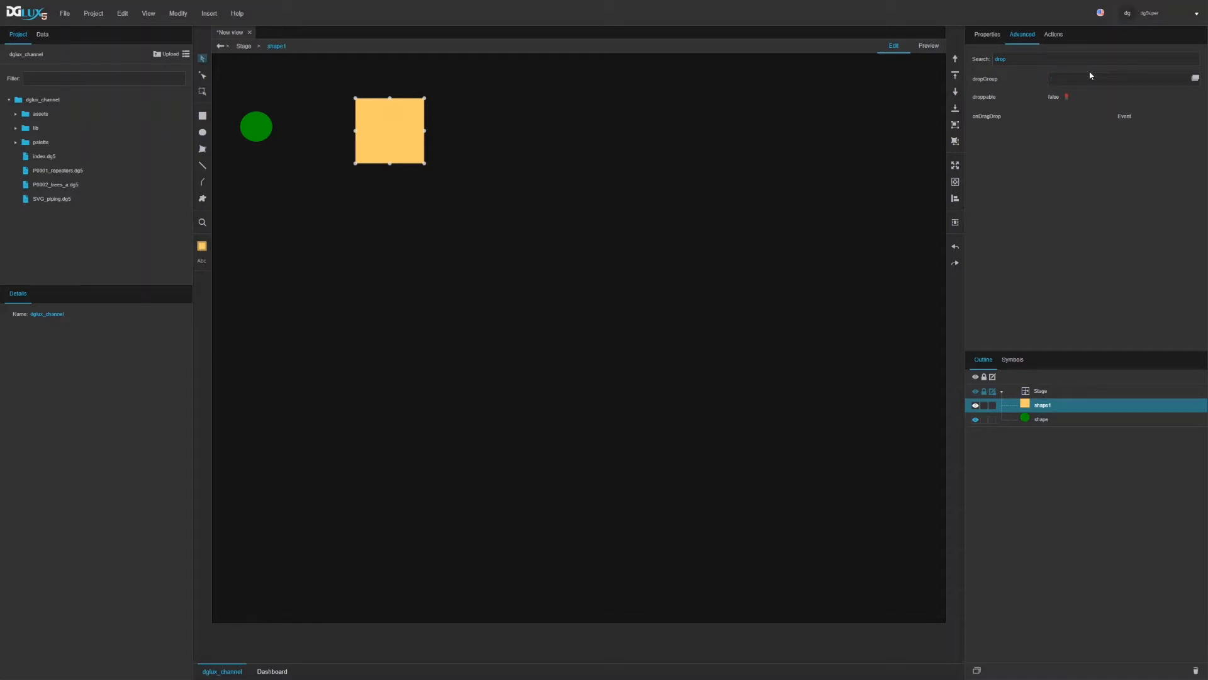
text(d)
Test in preview mode moving the green circle onto the orange square several times
click(929, 46)
drag(256, 127, 388, 131)
drag(261, 133, 391, 134)
drag(254, 132, 383, 141)
drag(261, 132, 387, 142)
Bring up the green circle's drag properties and open its dataflow, arranging the window so both shapes stay in view
click(1037, 420)
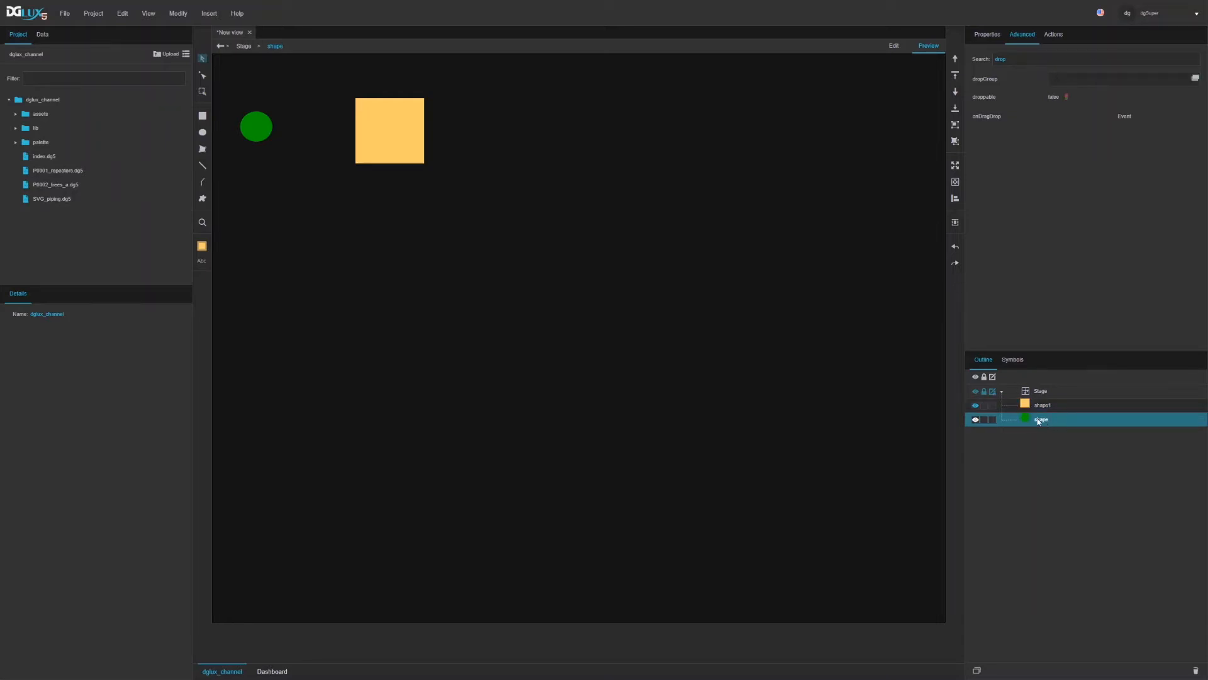
double_click(1019, 58)
text(drag)
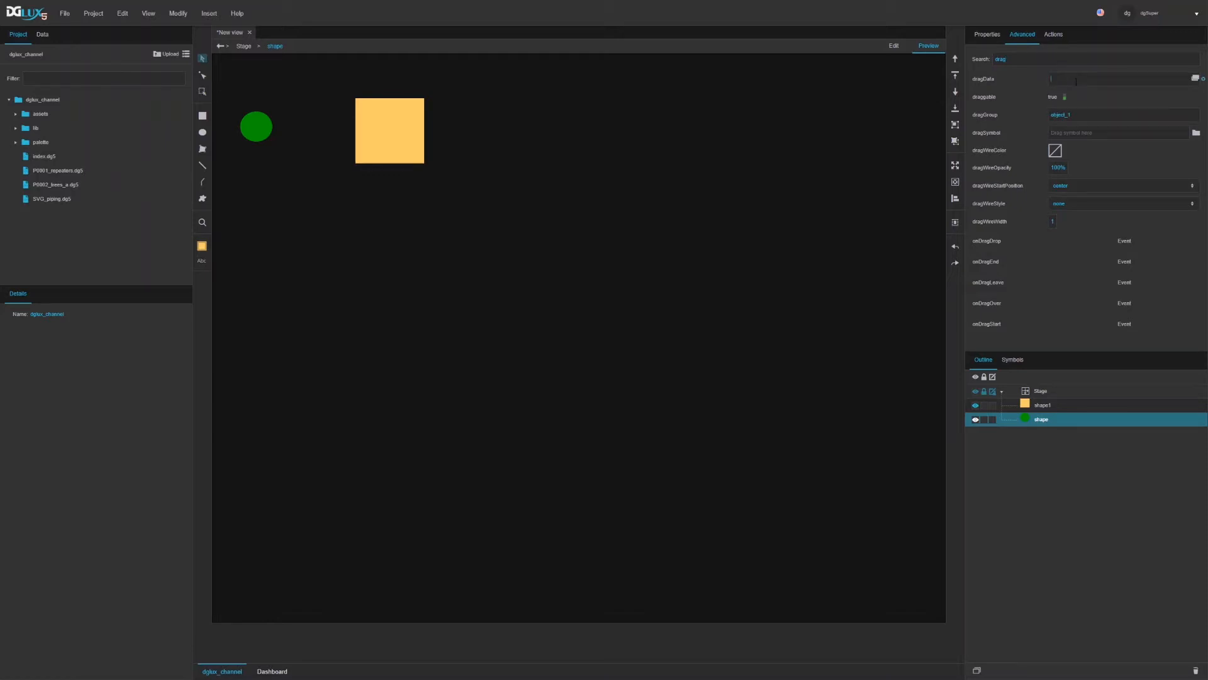
right_click(1040, 421)
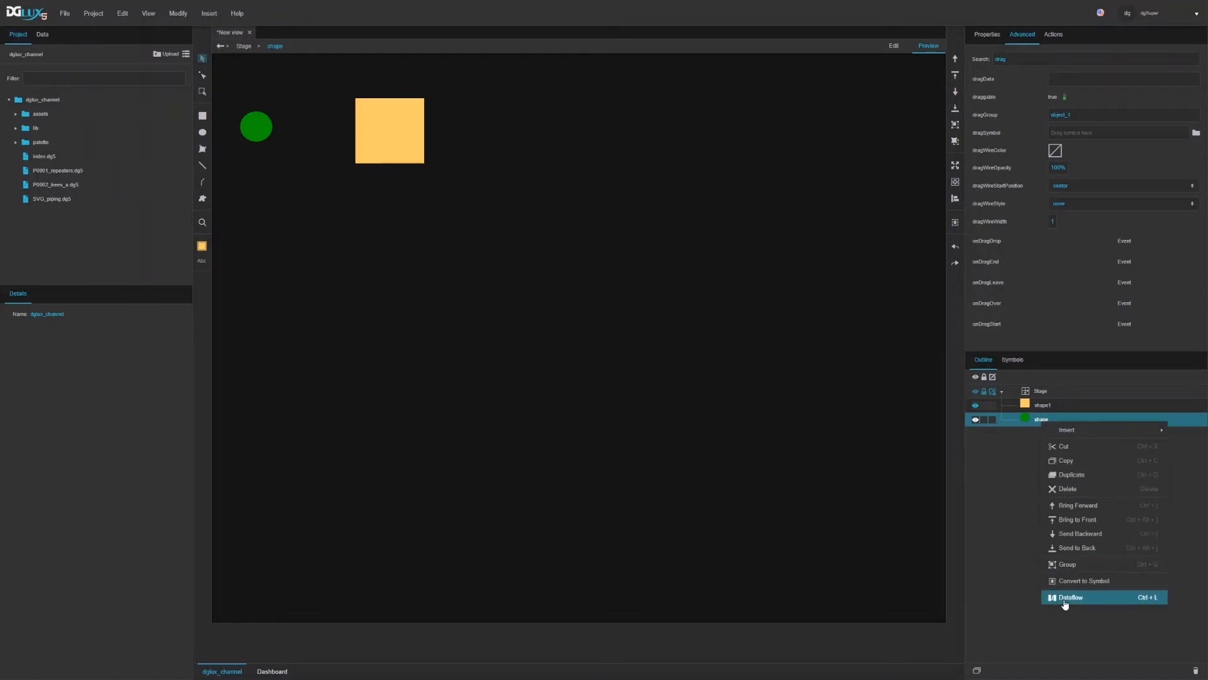
click(1065, 598)
drag(526, 109, 522, 215)
drag(933, 409, 564, 354)
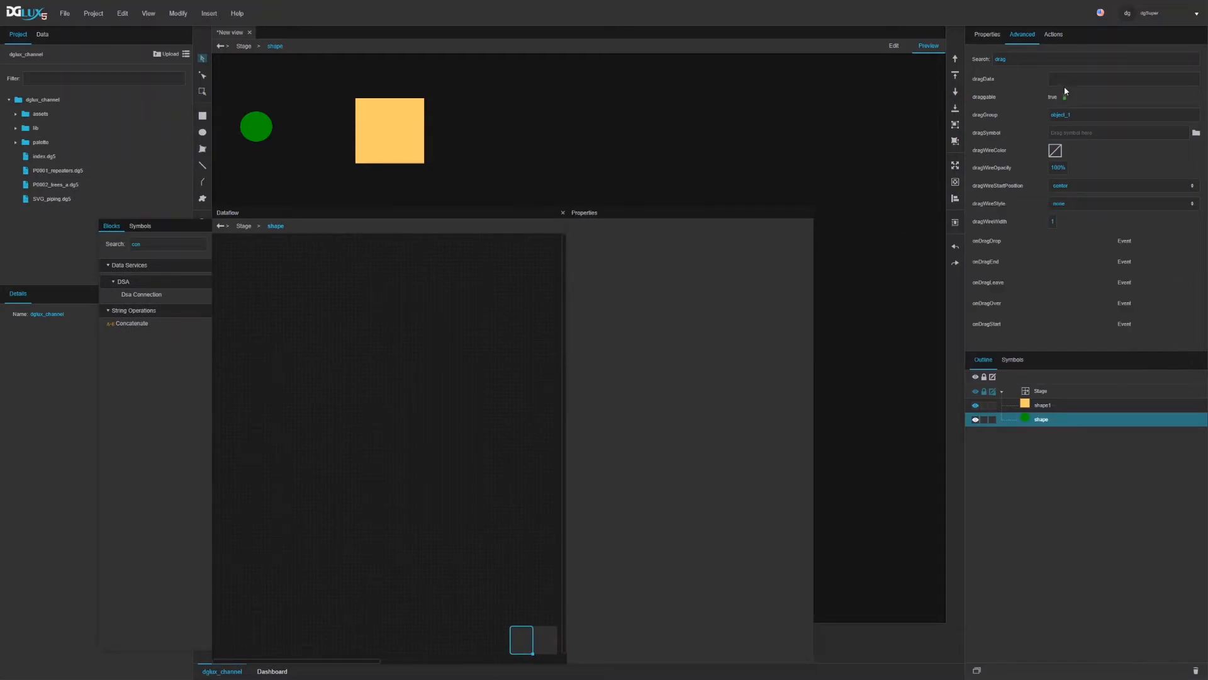
Add a String block with the value "Hello world" to the circle's dataflow and bind its value to dragData
double_click(156, 244)
text(str)
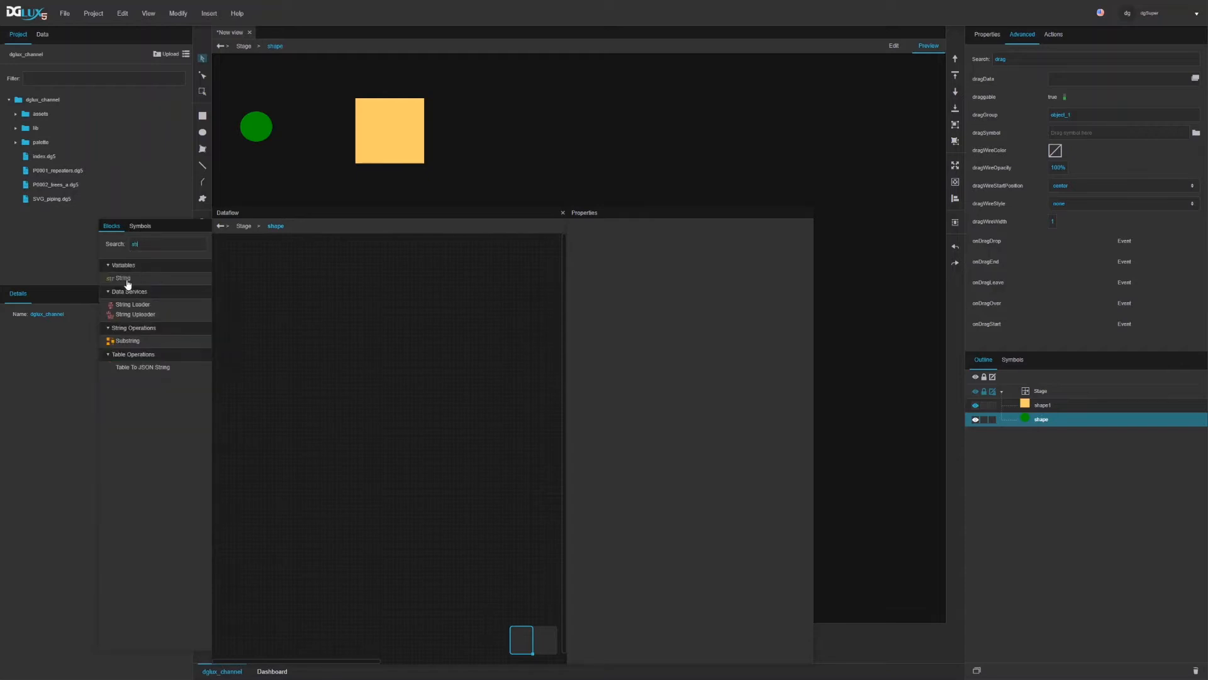
drag(235, 267, 236, 268)
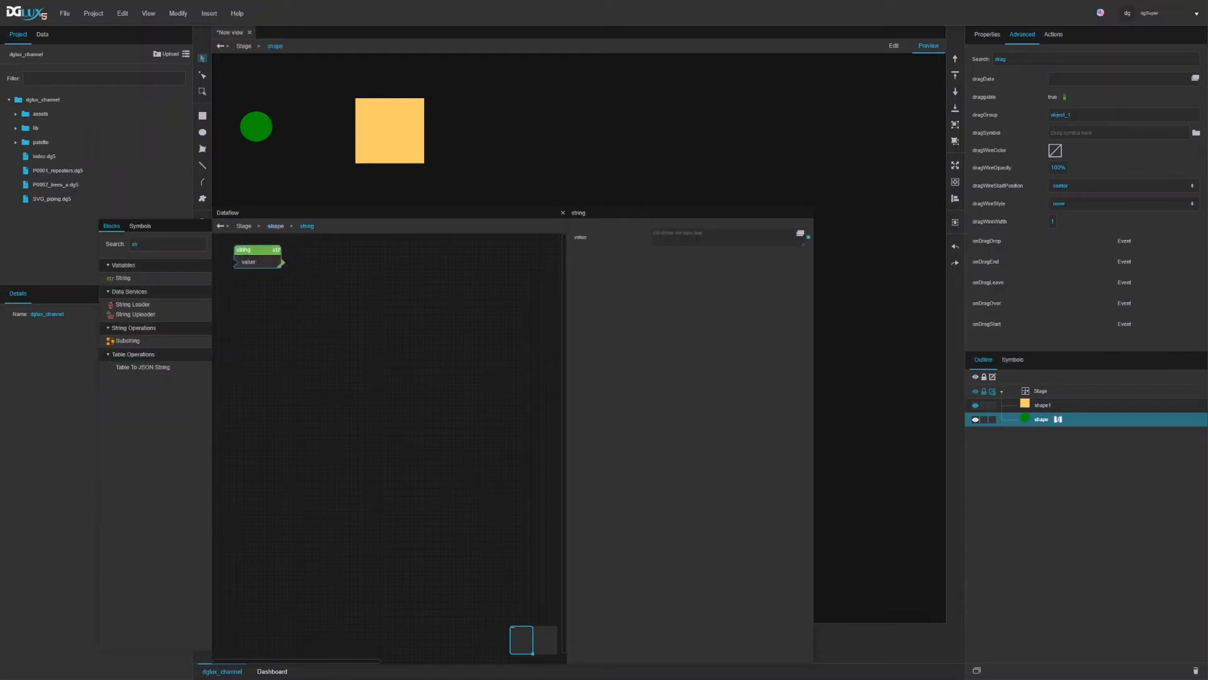
text(Hel)
key(Return)
drag(809, 237, 1067, 80)
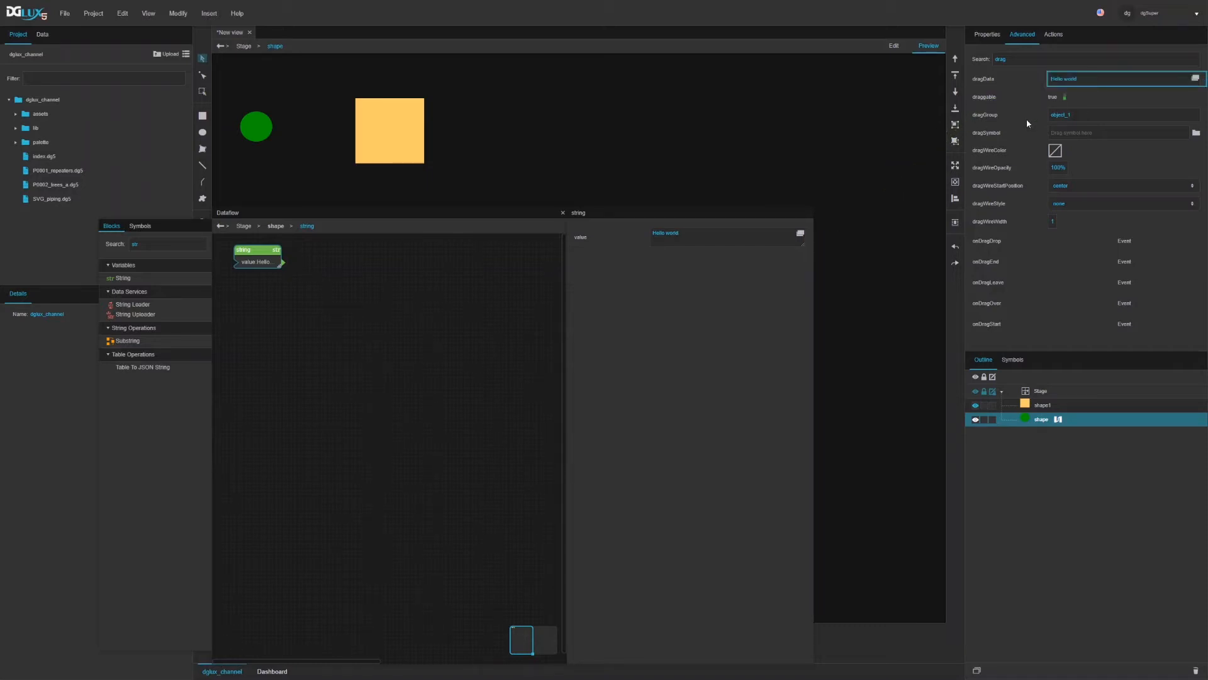
Close the circle's dataflow, select the square, and test dropping the circle onto it
click(1044, 406)
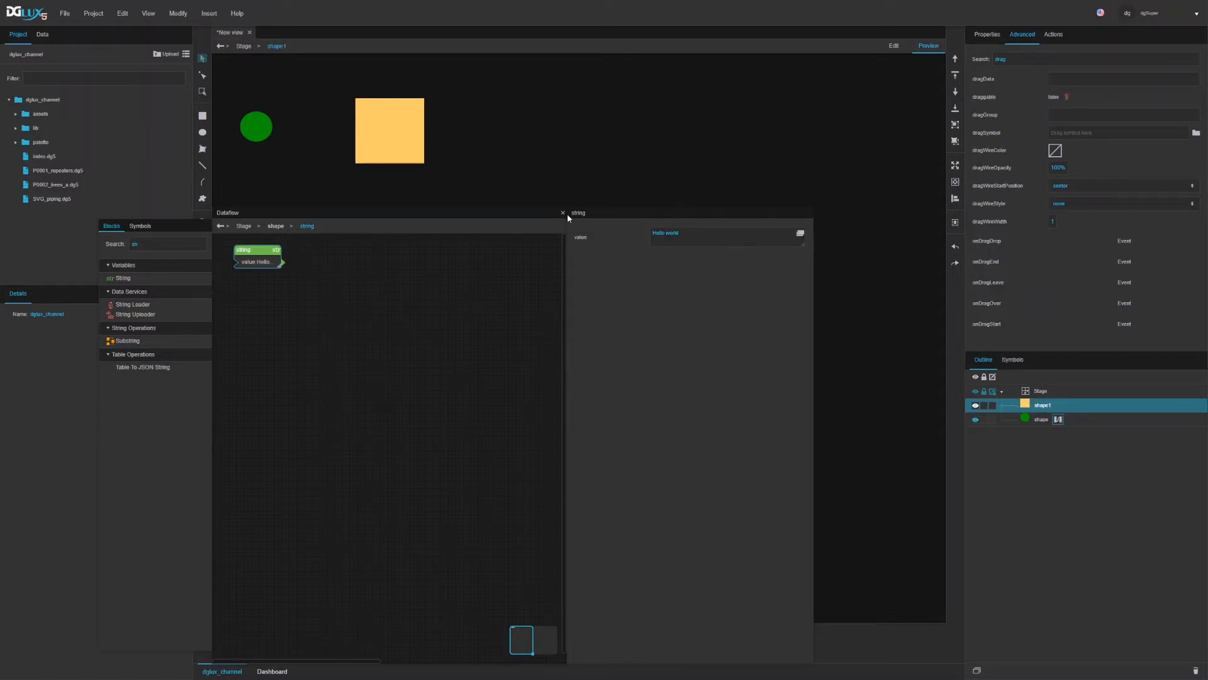
click(563, 213)
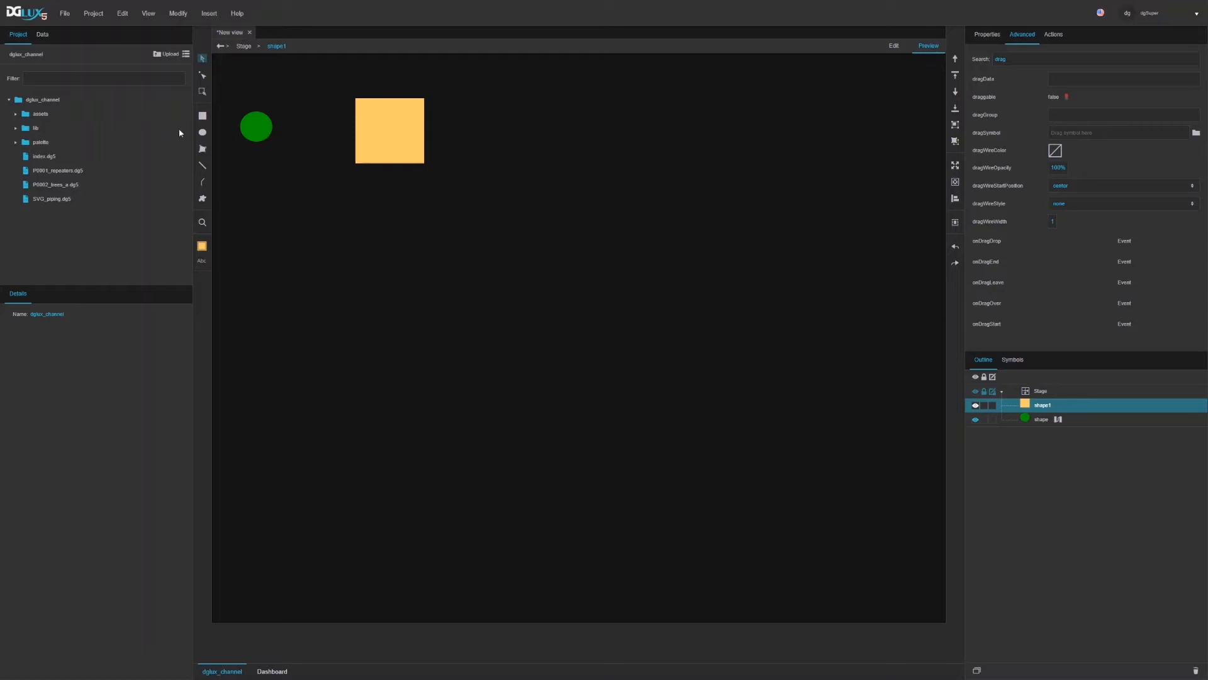
drag(257, 133, 381, 145)
Add a Mouse Event block to the square's dataflow and bind the square's onDragDrop event to the block's input
right_click(1037, 405)
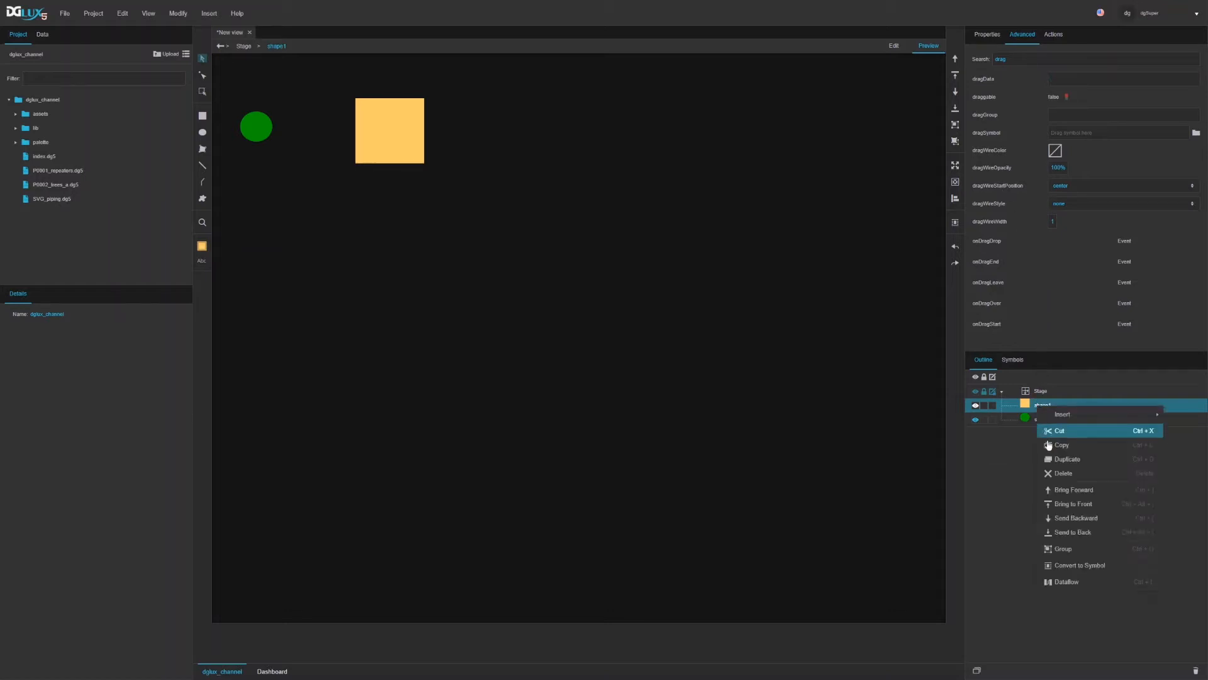
click(1064, 581)
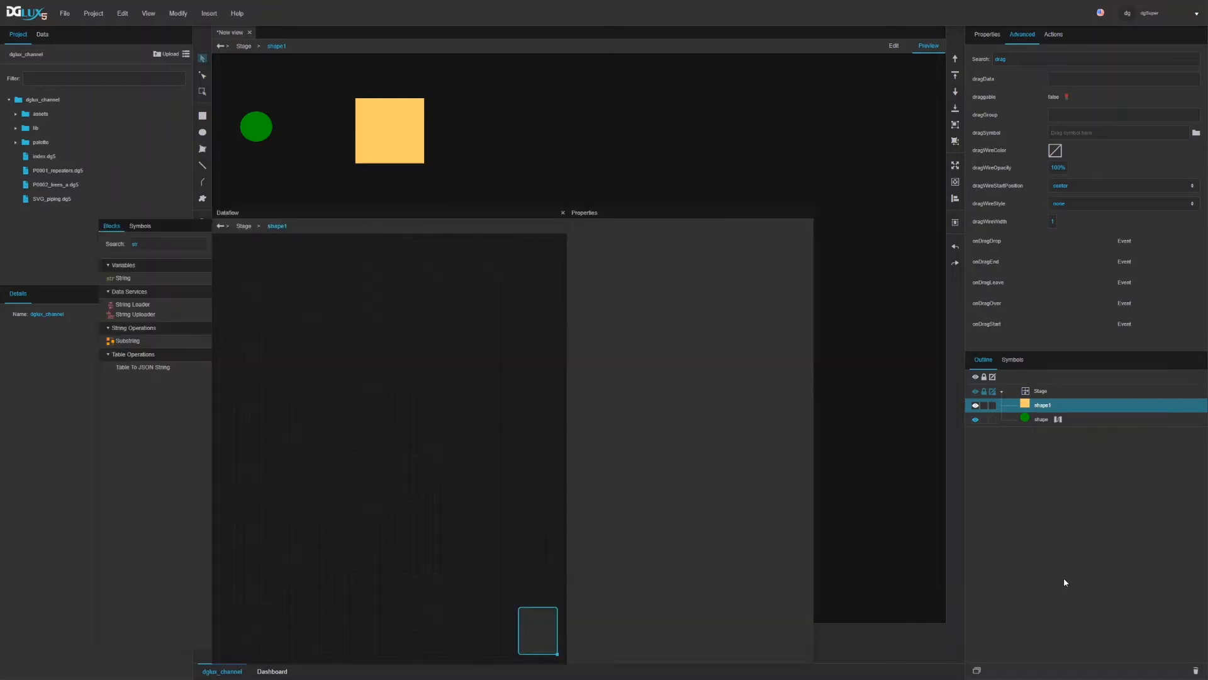
double_click(176, 245)
text(mouse)
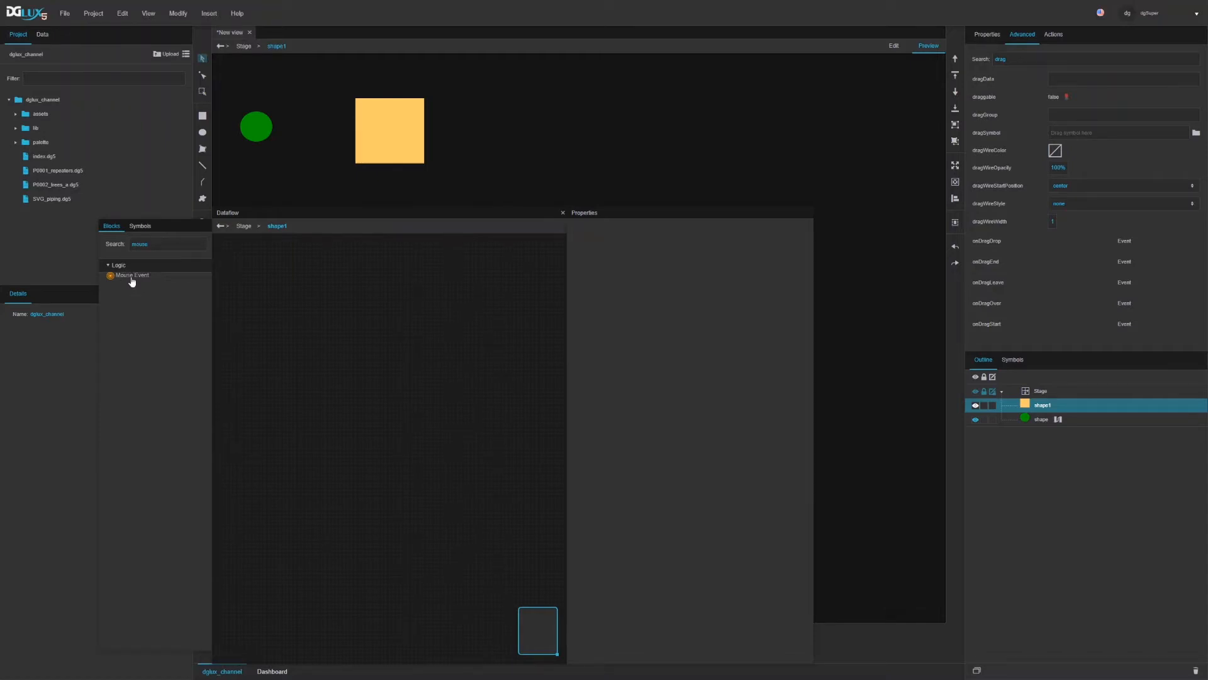
drag(126, 282, 238, 258)
click(247, 257)
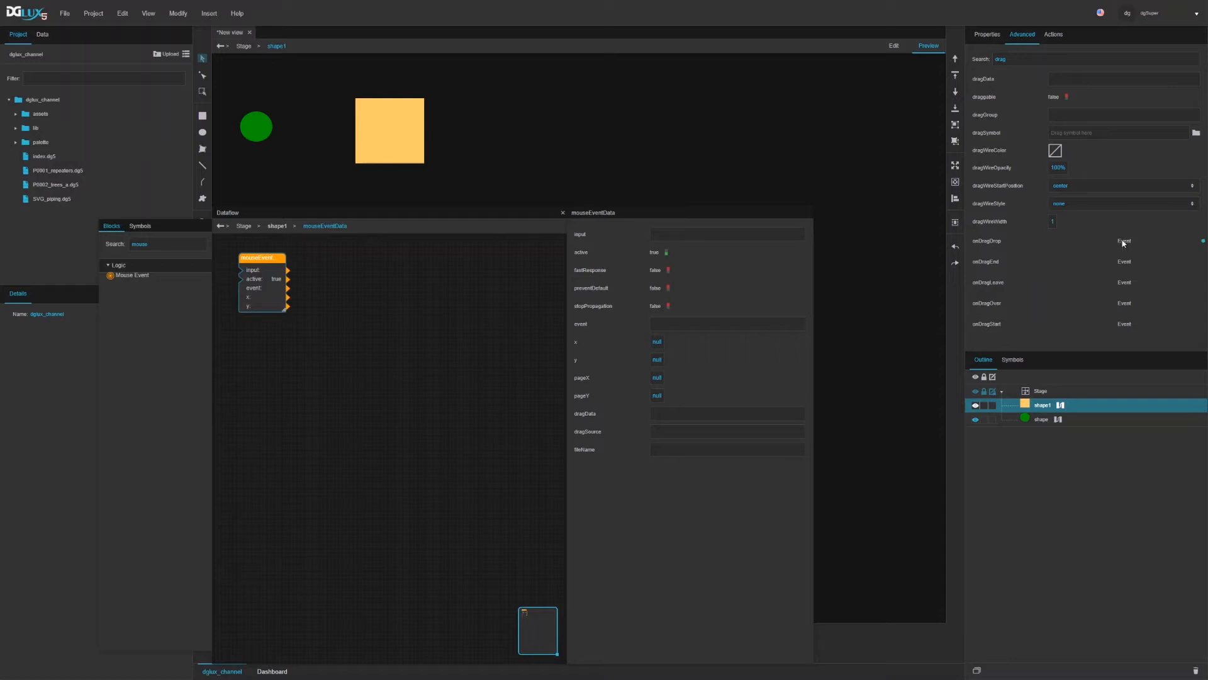
drag(1203, 241, 245, 273)
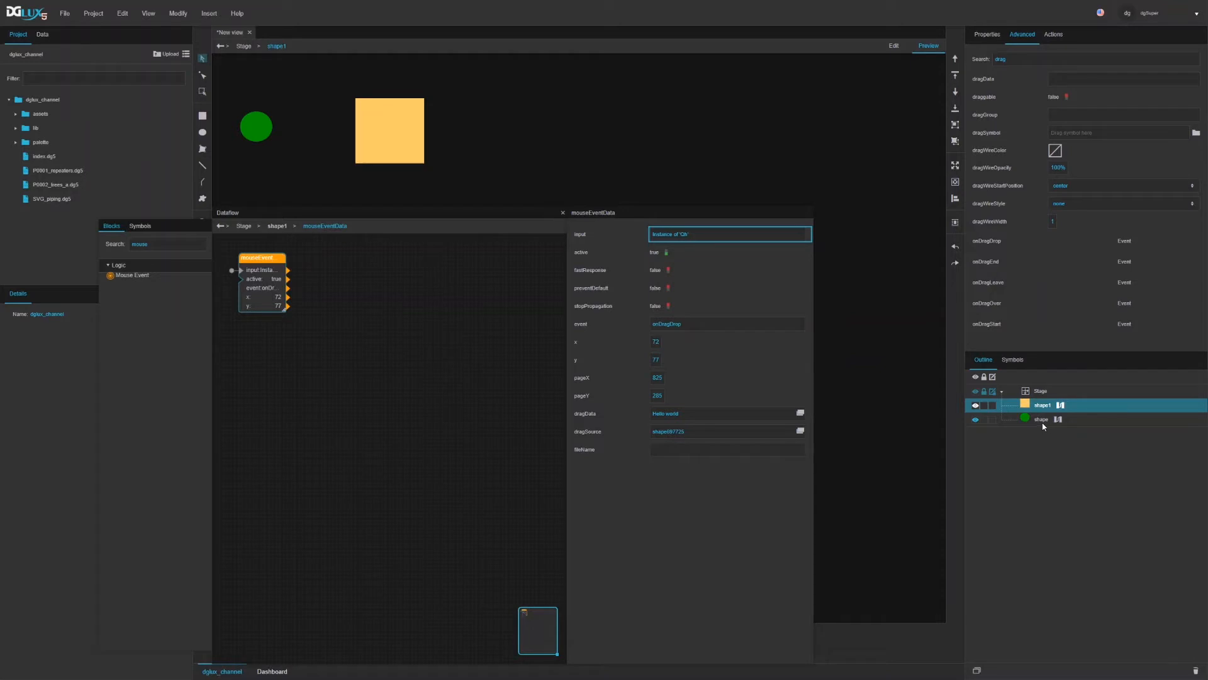
Change the String block's value in the green circle's dataflow to "Hello again"
click(1059, 420)
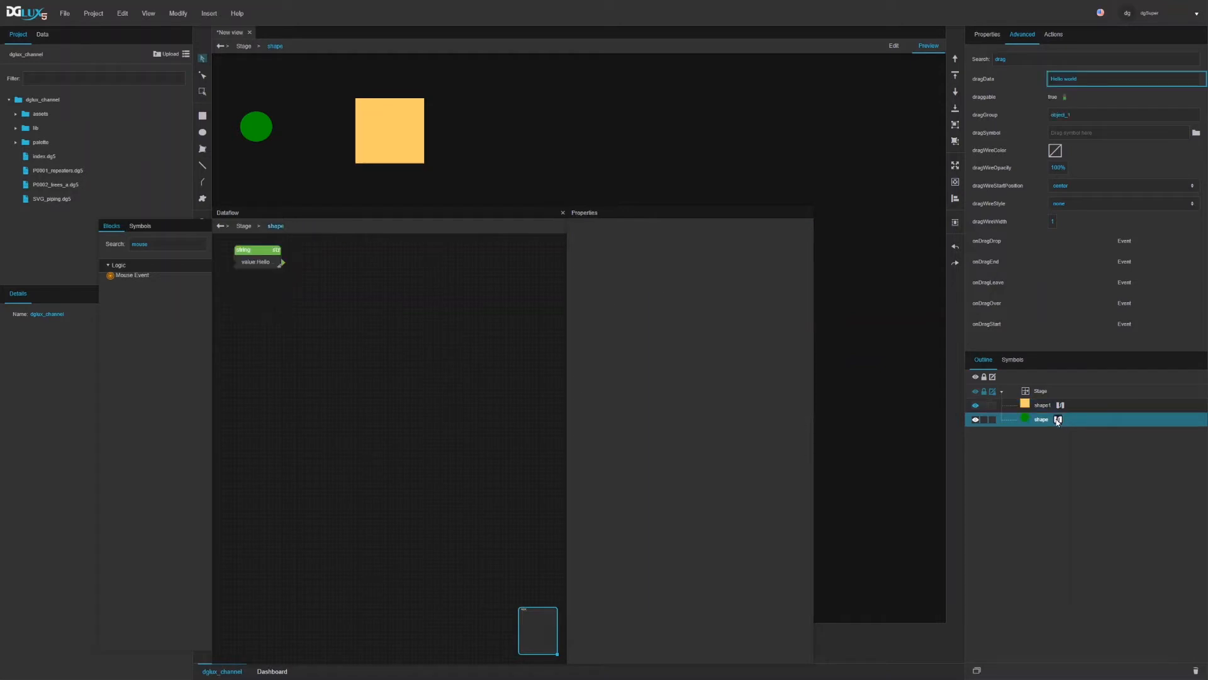
triple_click(703, 236)
text(Hi)
Reopen the square's Mouse Event block, drop the circle onto the square, and check the dragData it receives
click(1060, 405)
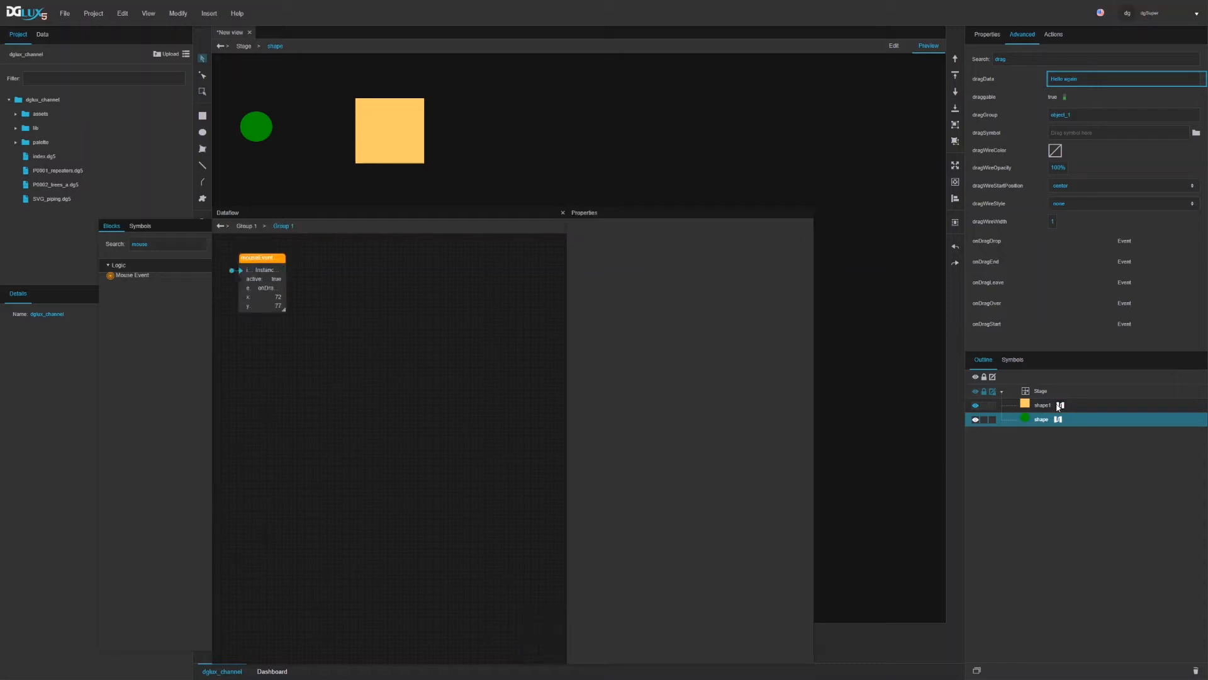
click(263, 293)
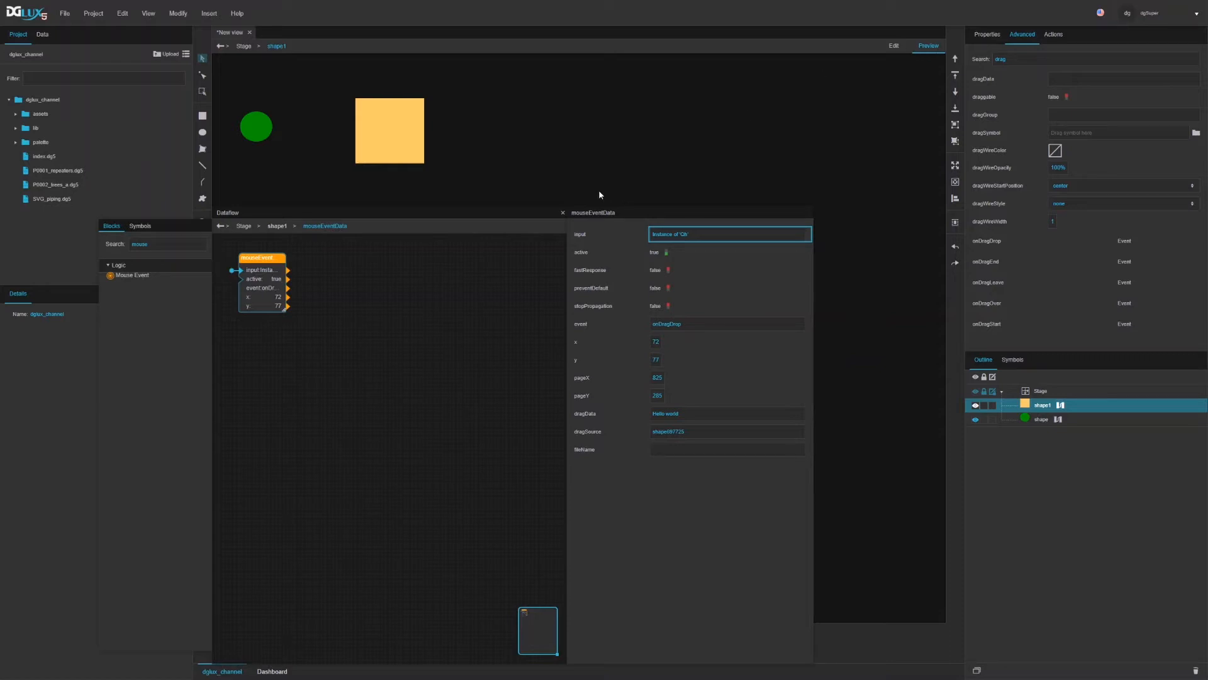
drag(252, 131, 391, 133)
click(679, 415)
click(662, 452)
Return to edit mode, move the dataflow window out of the way, and insert a Text Input below the green circle
drag(494, 212, 510, 259)
click(893, 47)
click(248, 203)
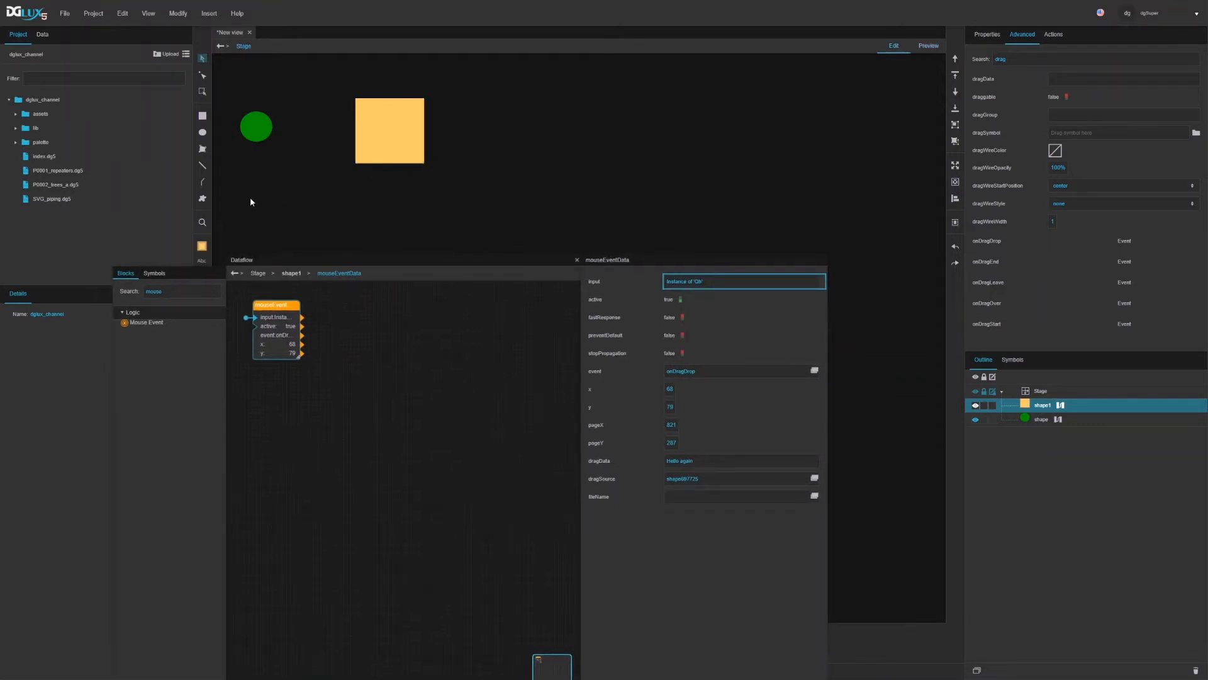
right_click(258, 203)
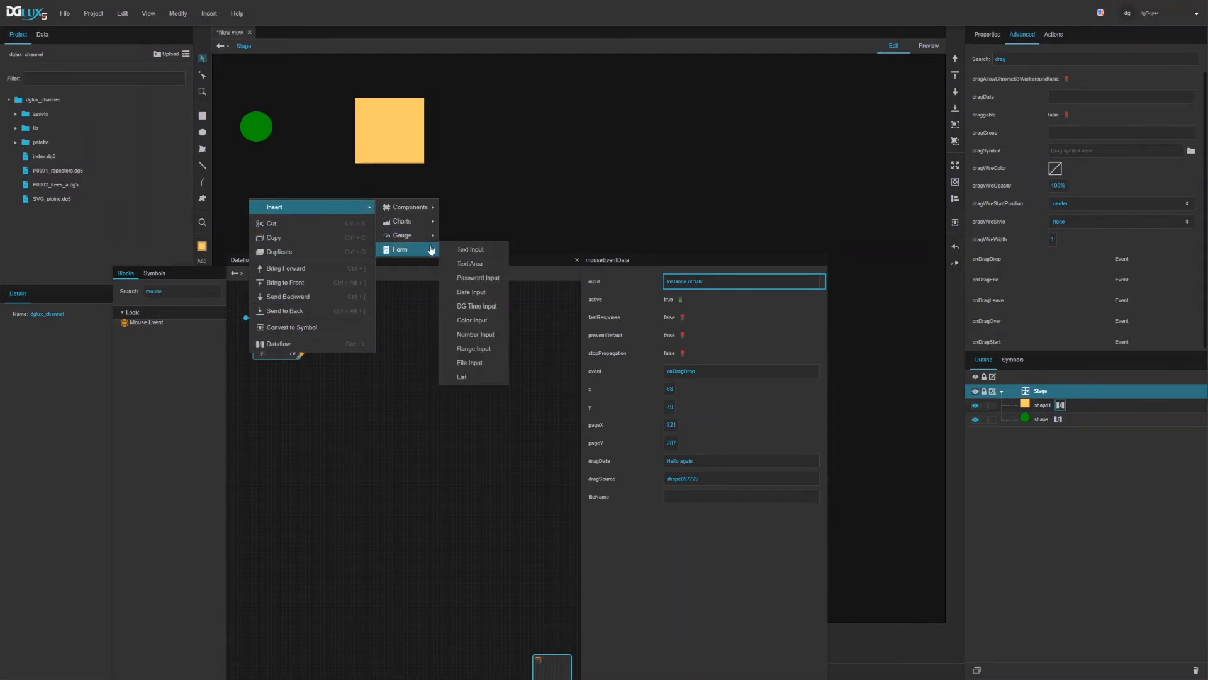
click(477, 250)
click(262, 208)
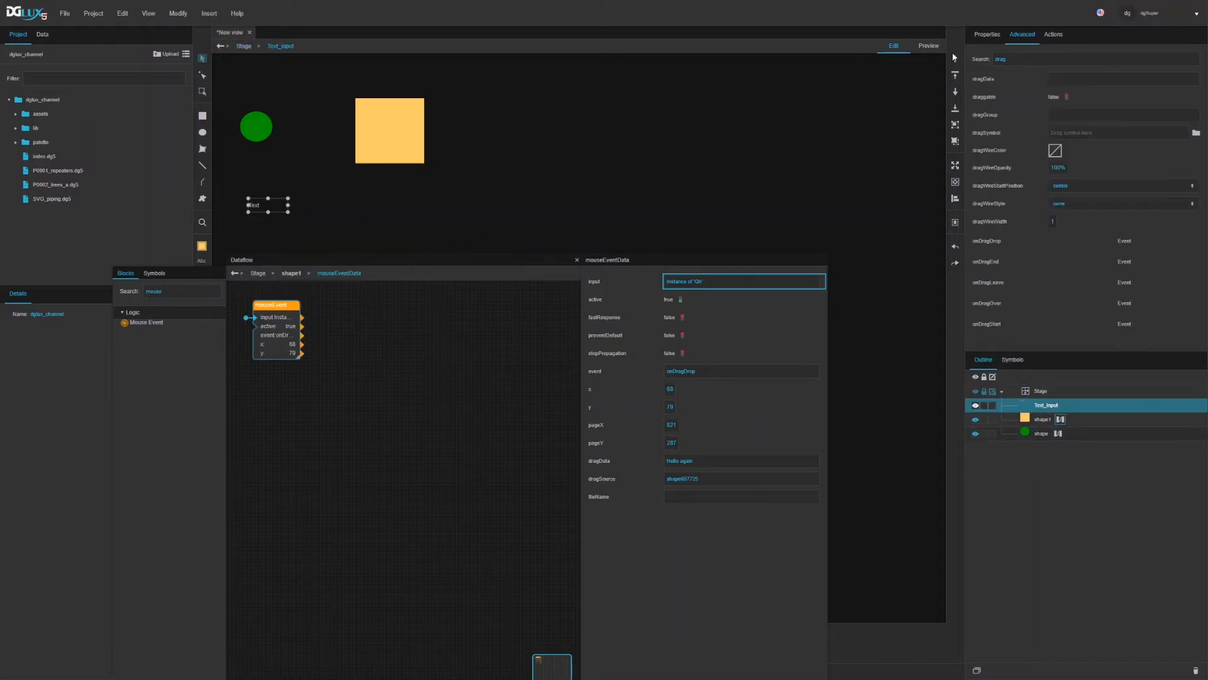
Give the text input a white fill
click(987, 34)
scroll(1038, 136, down, 3)
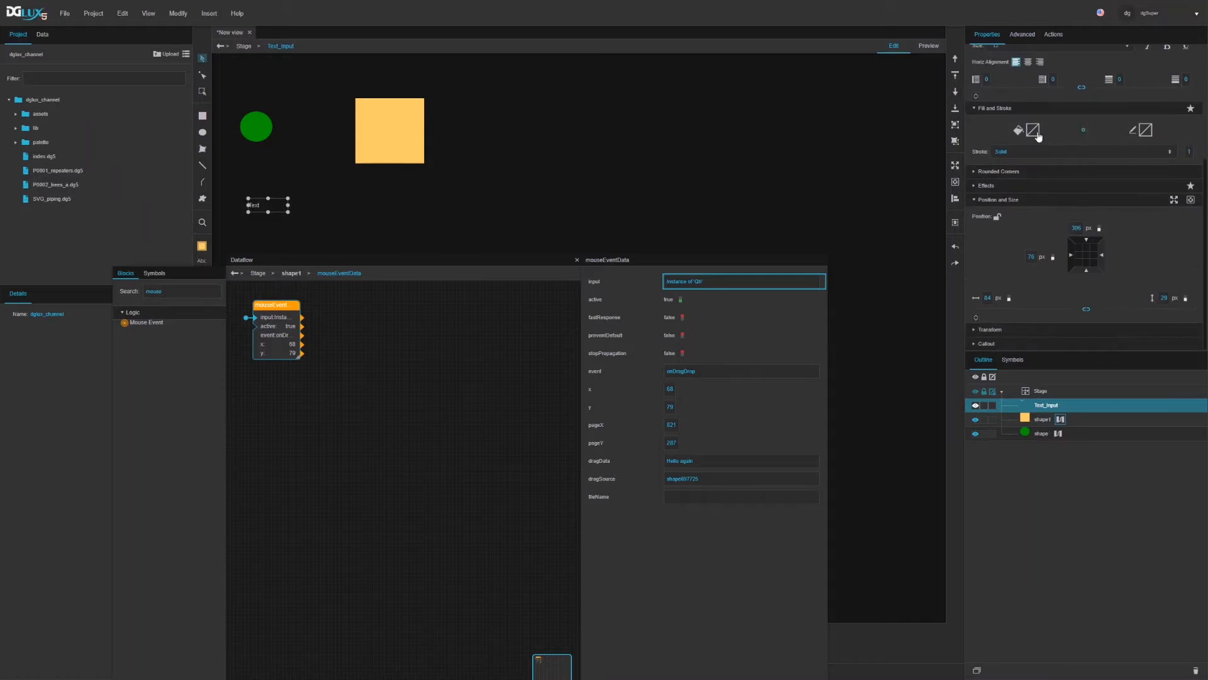
click(1033, 131)
click(902, 150)
Unlink the text input's padding values and set the left and right padding to 5
scroll(1127, 179, up, 2)
click(1126, 180)
click(987, 173)
text(5)
click(1055, 174)
text(5)
scroll(1107, 171, up, 2)
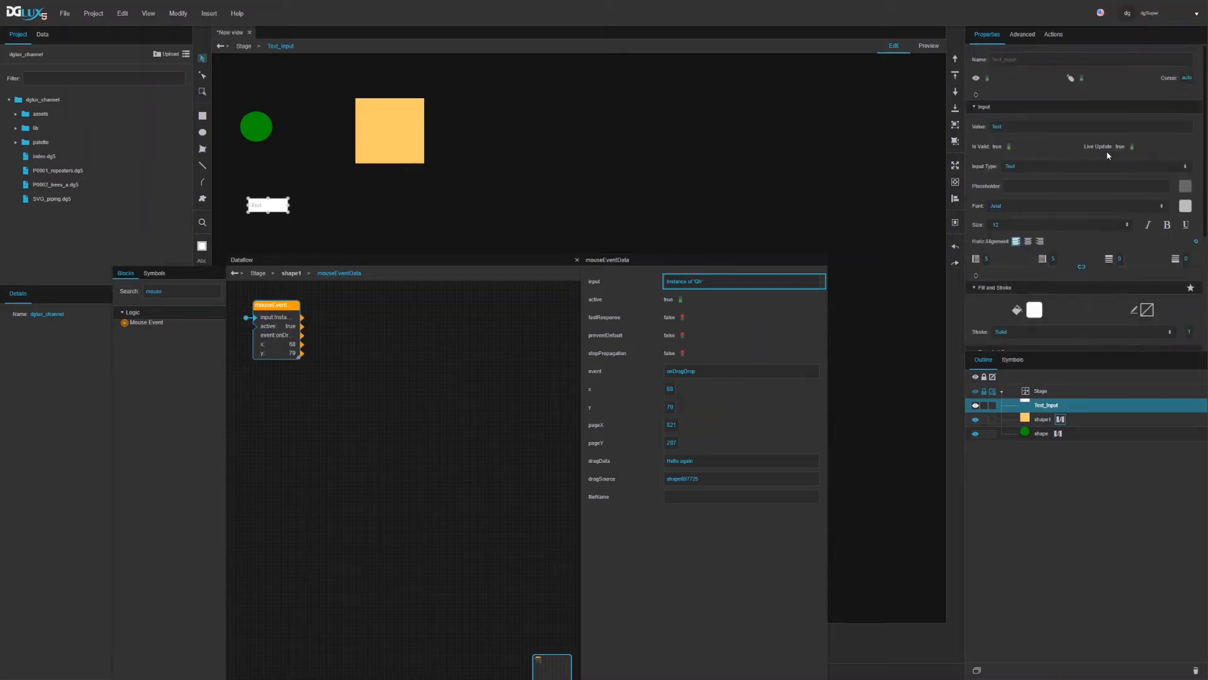
Make the text input draggable and set its dragGroup to object_1
click(1022, 34)
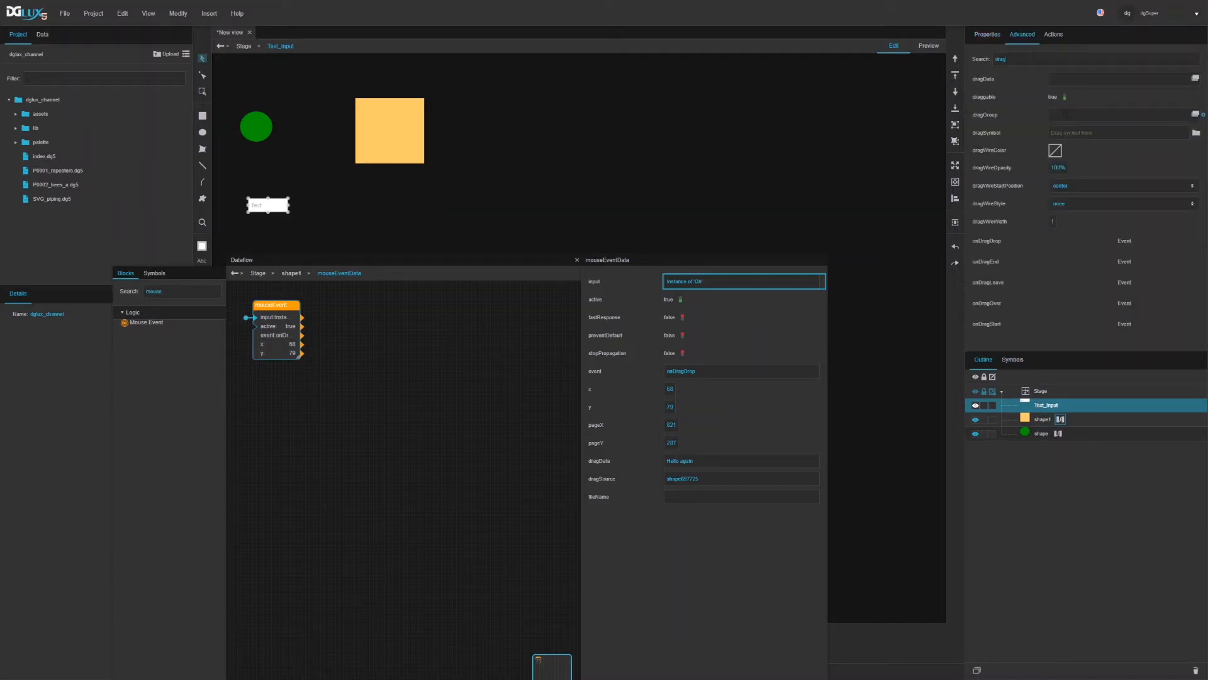
click(1067, 114)
text(object_)
Bind the text input's value to its own dragData property and close the floating value window
click(987, 34)
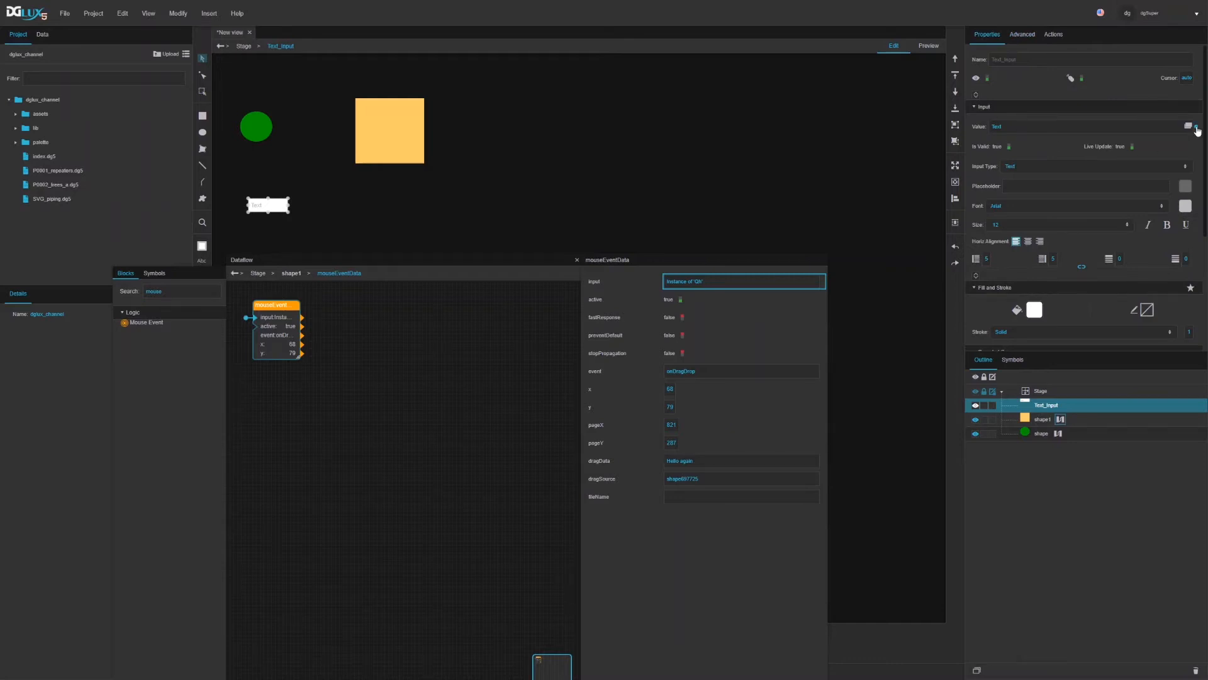
click(1198, 128)
click(1025, 36)
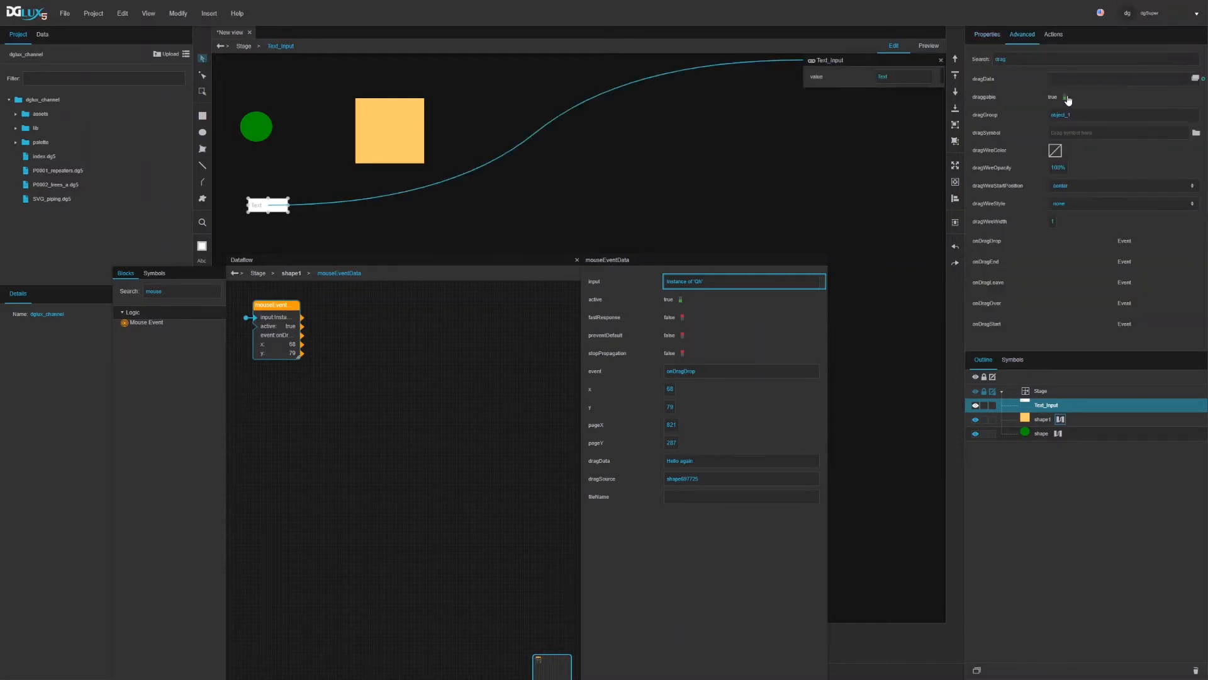
mouse_move(936, 81)
drag(935, 81, 1070, 79)
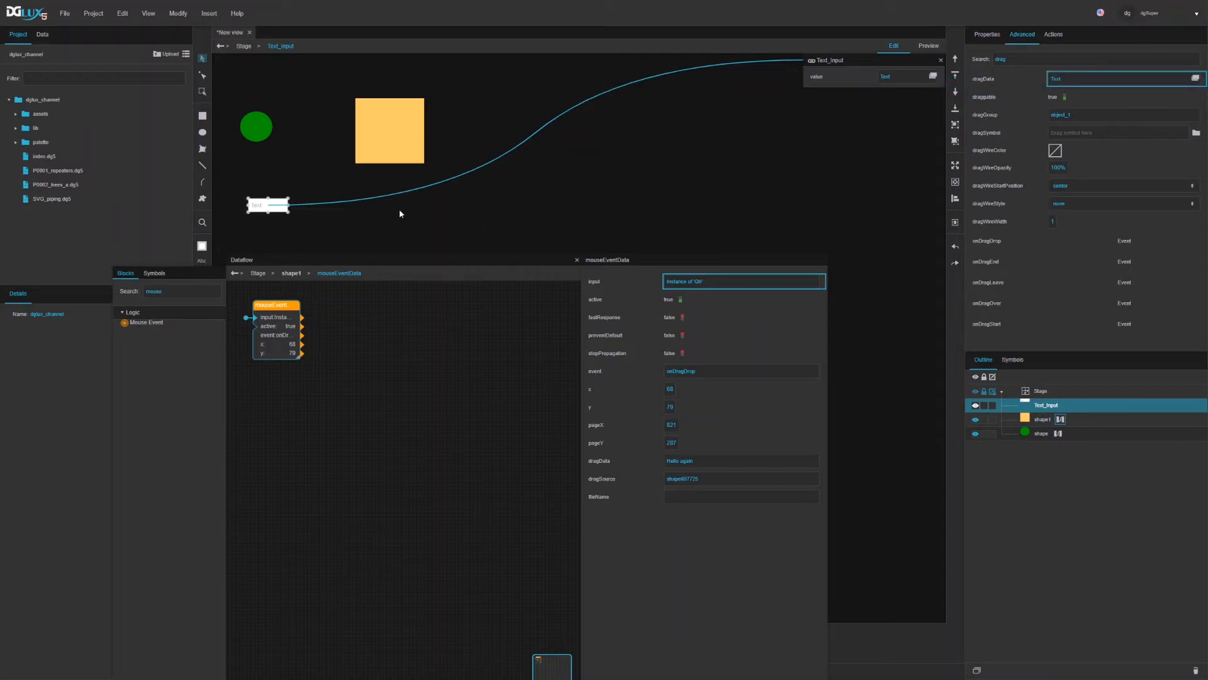
click(941, 60)
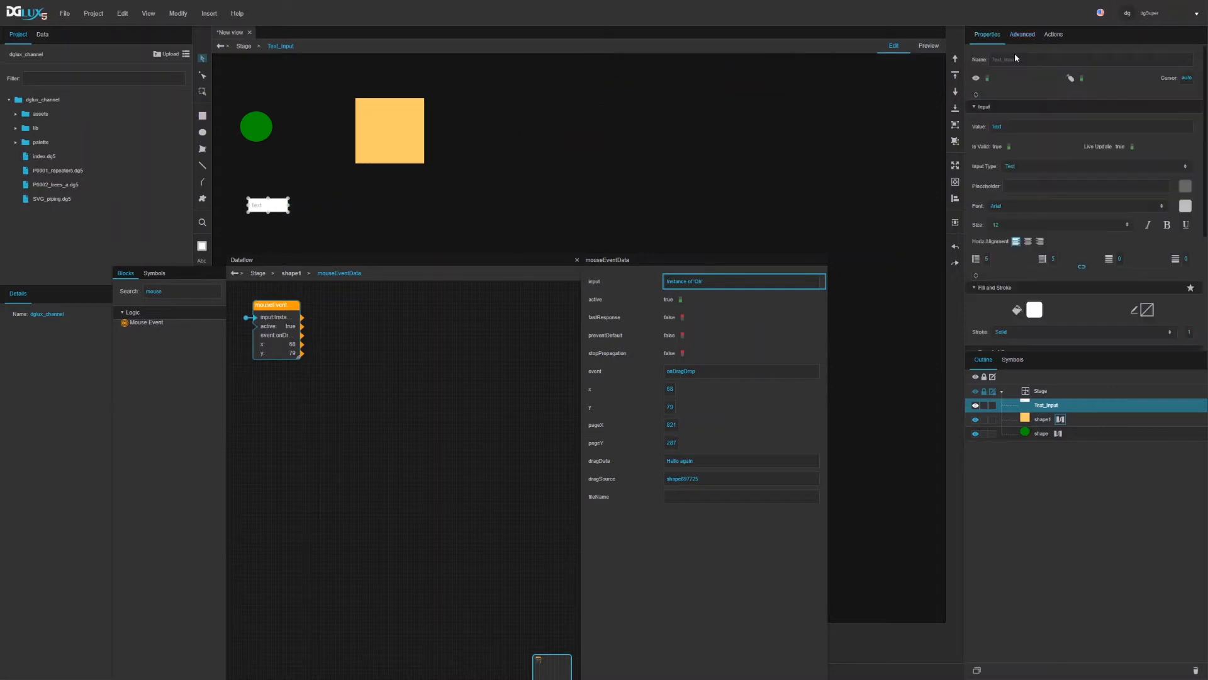
Clear the text input's value, keep its input type as Text, and set the placeholder to "type something..."
click(1196, 126)
click(1181, 153)
click(1025, 167)
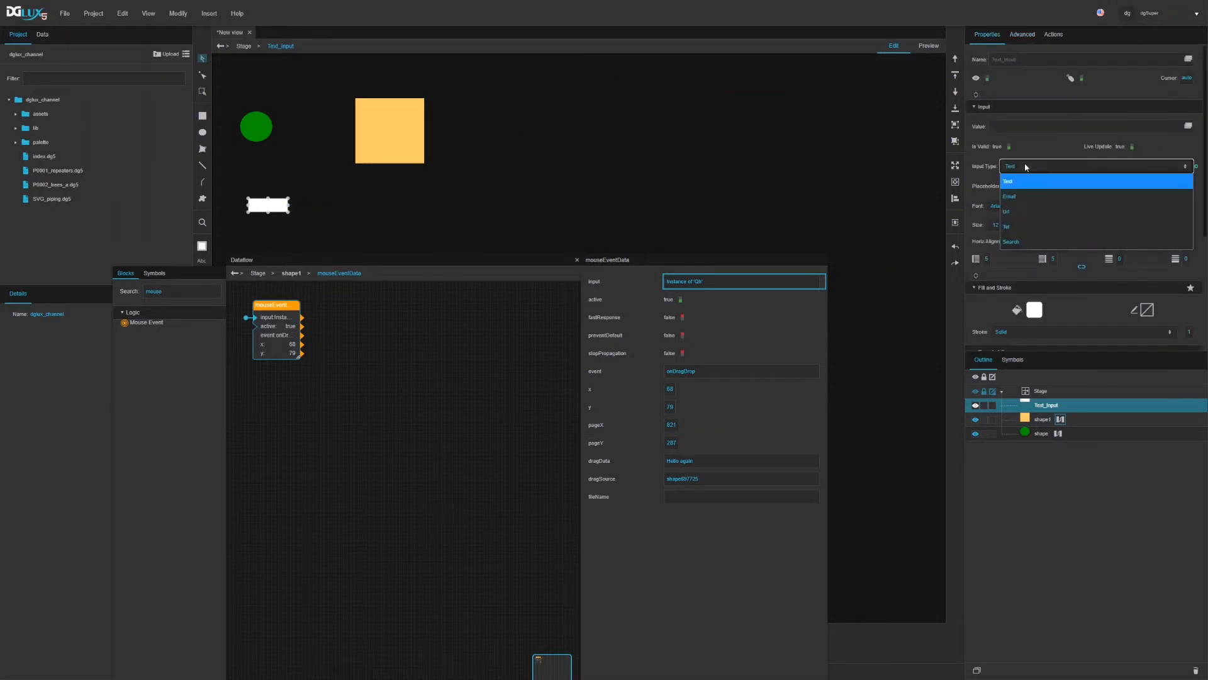
click(1002, 182)
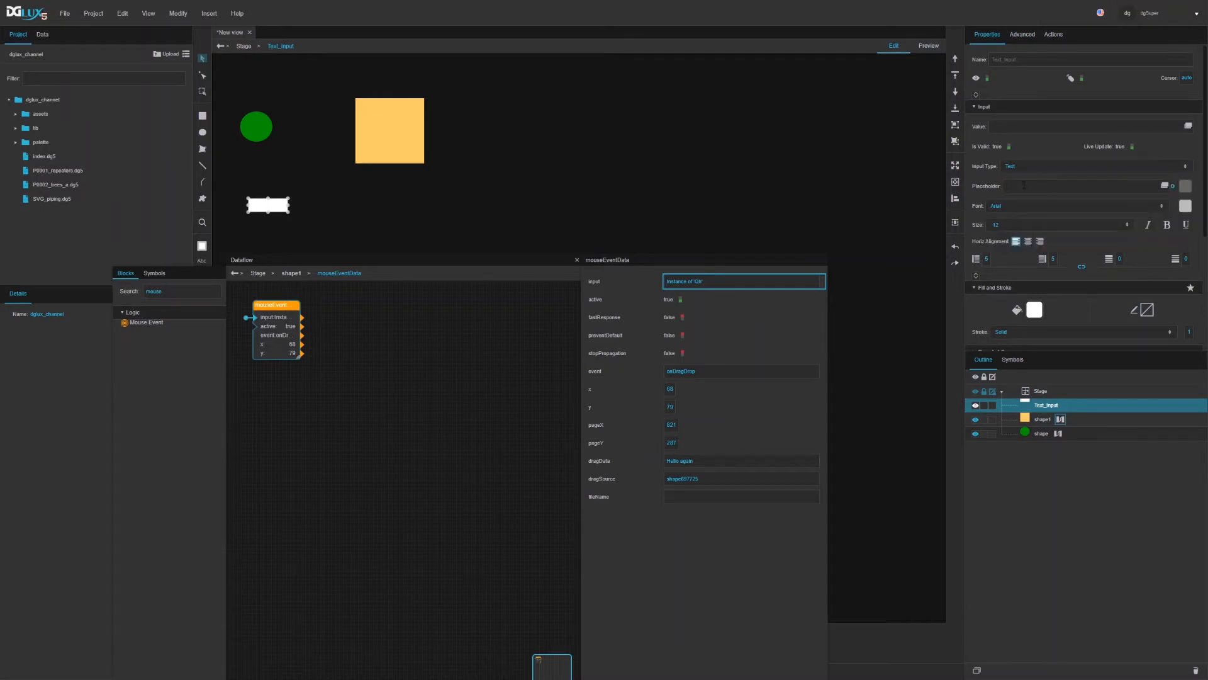
text(type something...)
key(Return)
Change the placeholder color to light gray, and widen the text input and place it just below the green circle
click(1185, 186)
click(1080, 251)
click(1045, 187)
drag(289, 206, 293, 165)
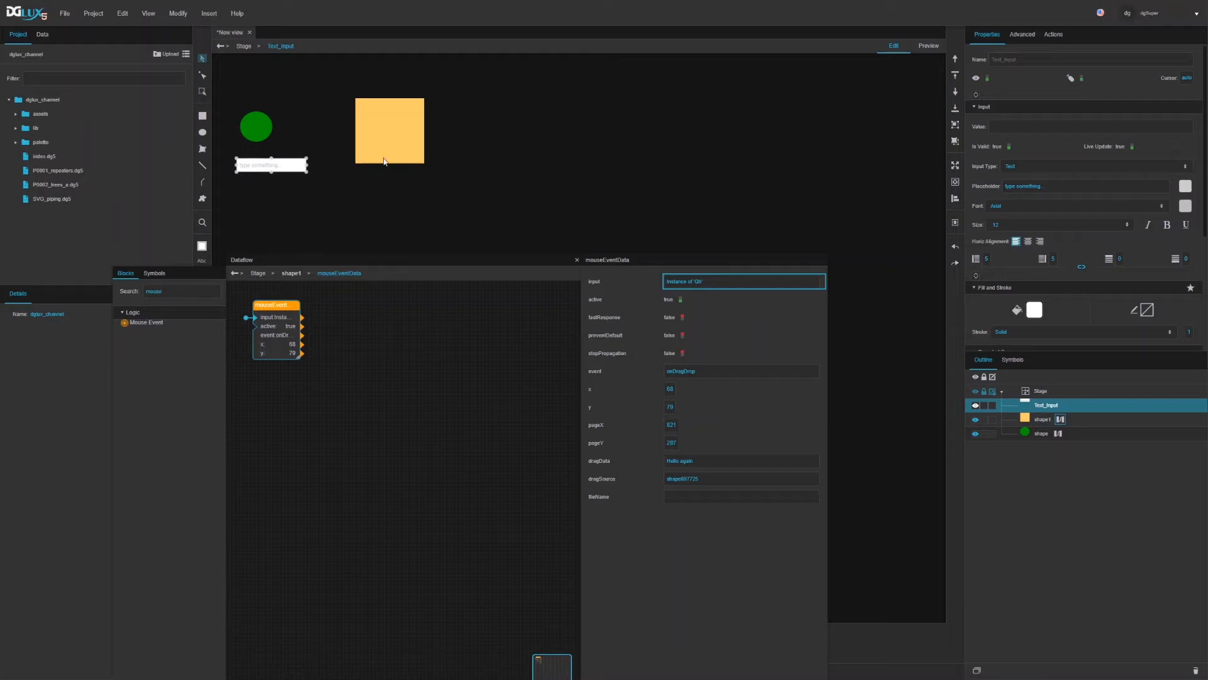
Open the orange square's dataflow and add a Table block beside the Mouse Event block
click(1046, 420)
click(1061, 420)
double_click(160, 293)
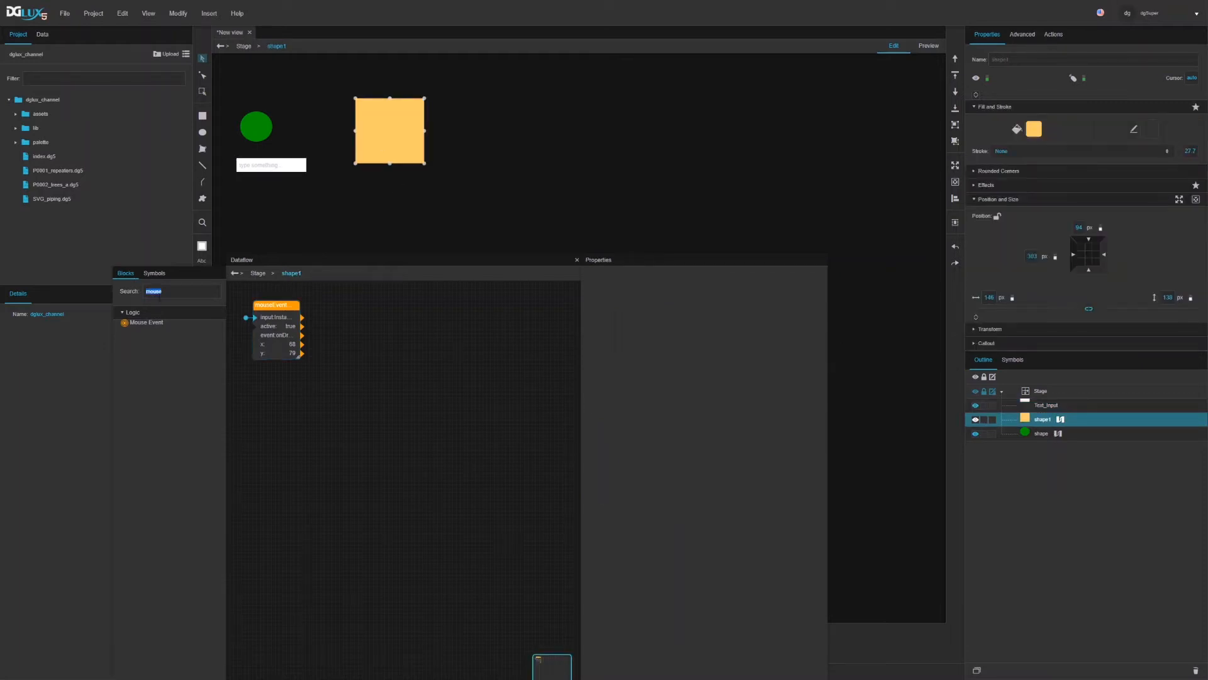
text(tabl)
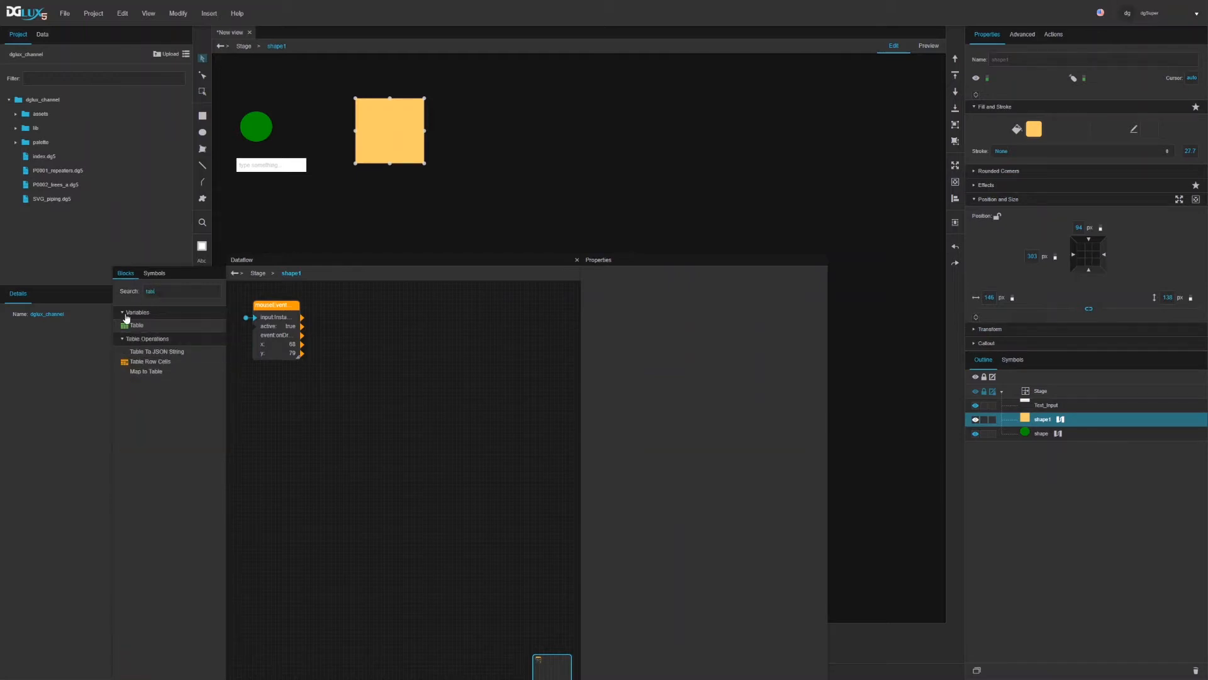
drag(130, 328, 369, 340)
drag(336, 297, 338, 300)
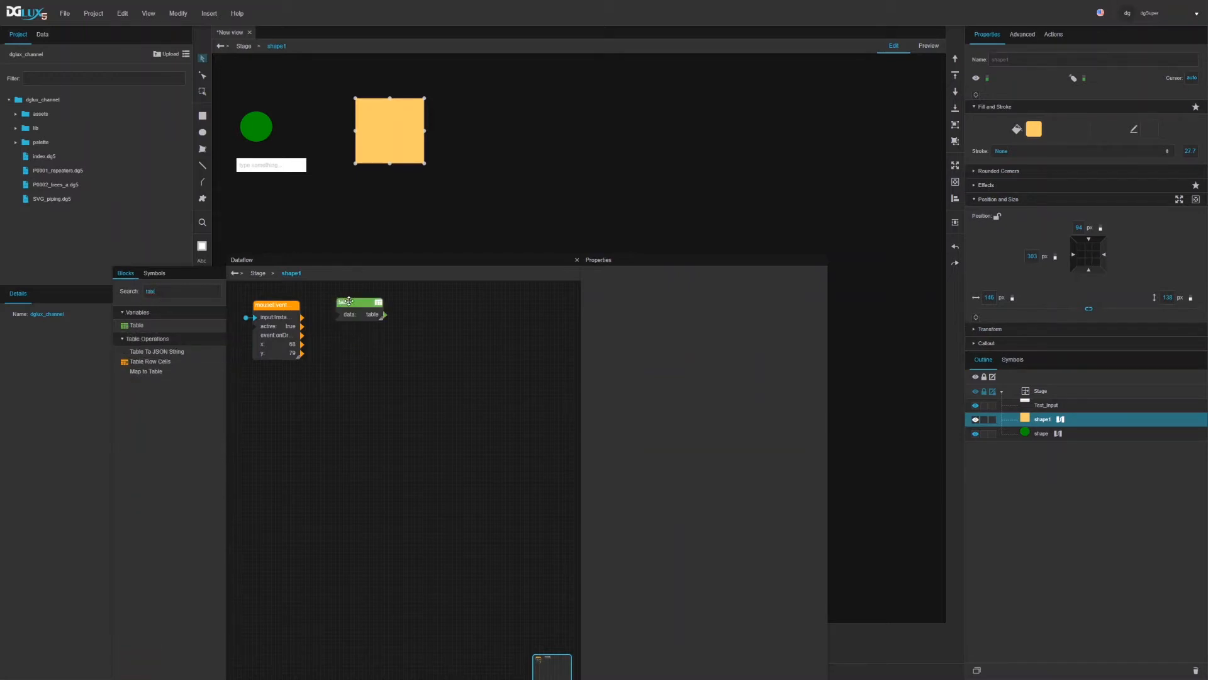
Open the Table block's data for editing and rename the first two columns to ts and value
click(680, 283)
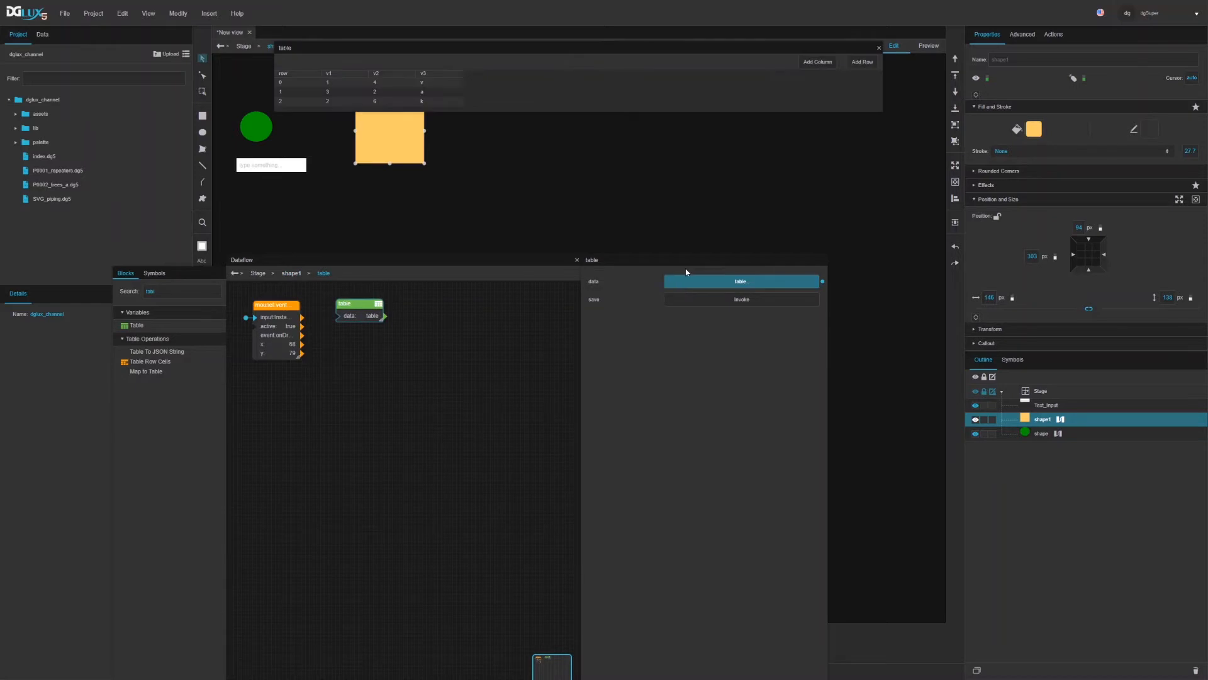
drag(460, 47, 761, 208)
click(644, 234)
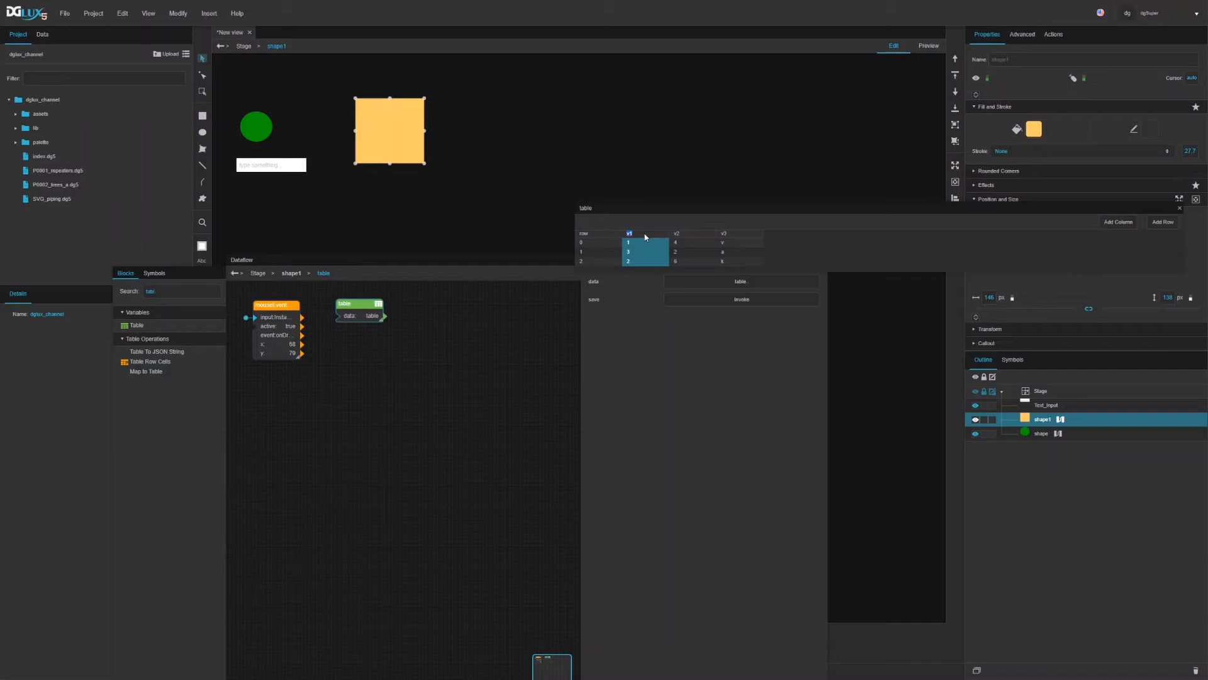
text(ts)
click(688, 233)
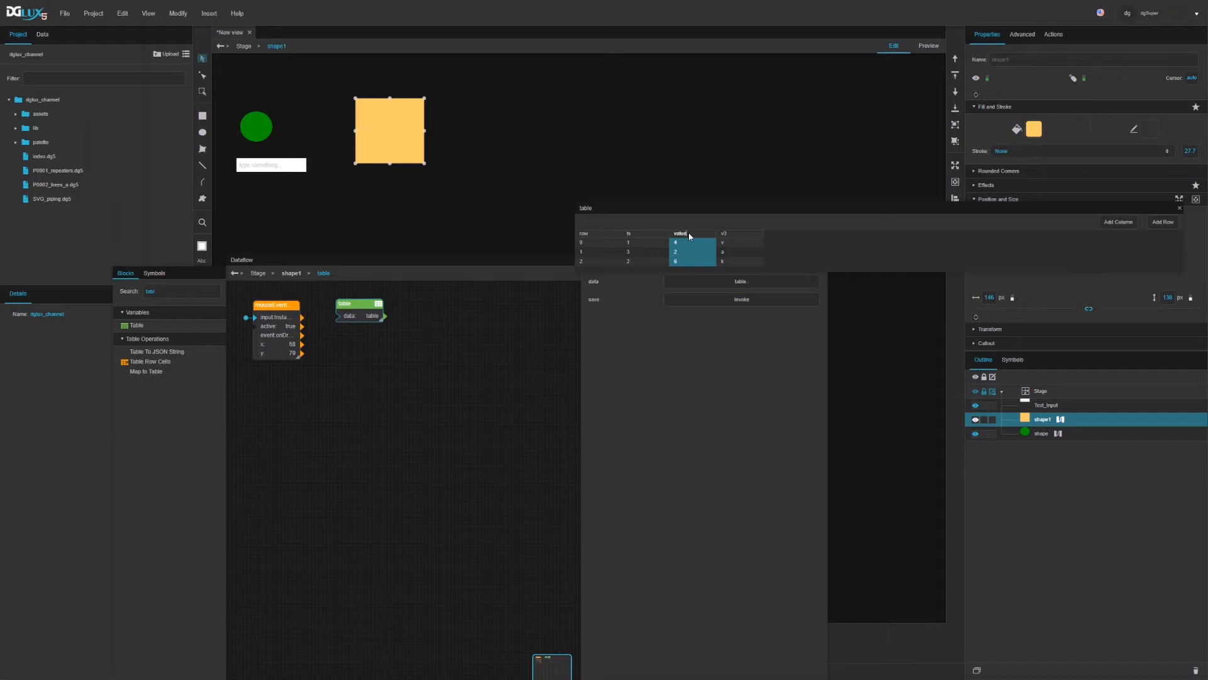
Delete the v3 column and every row from the table, and shrink the table window above the dataflow
right_click(725, 233)
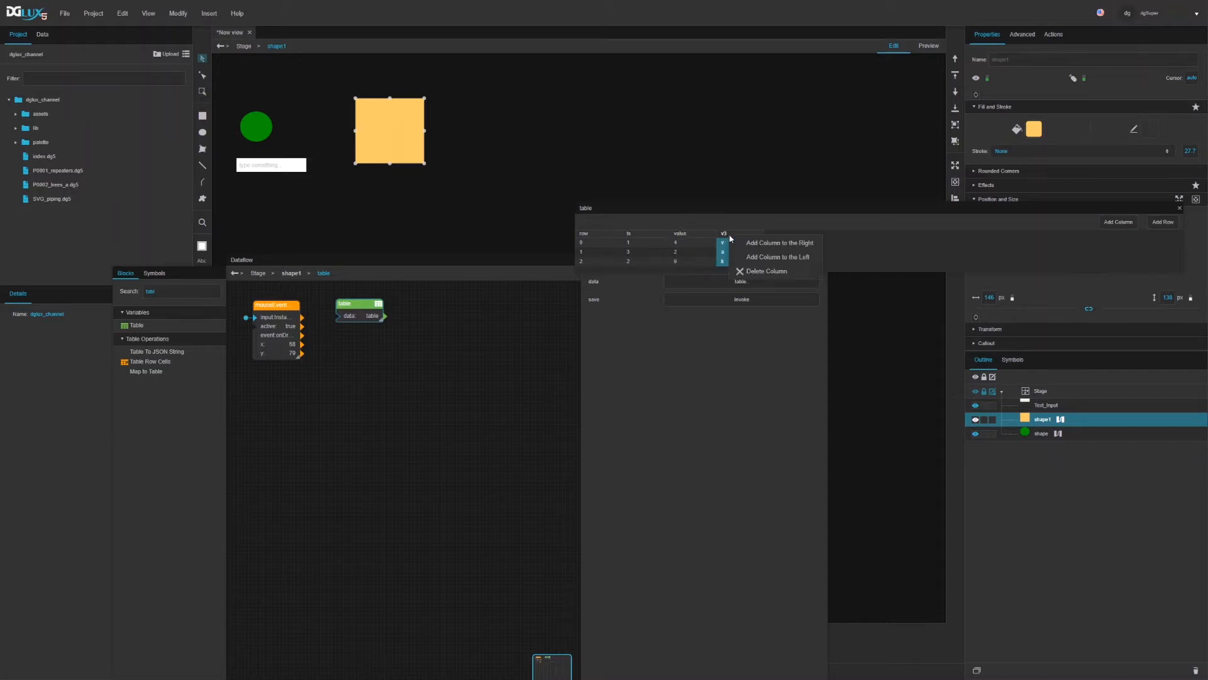
click(741, 272)
right_click(679, 261)
click(699, 285)
click(680, 253)
right_click(680, 253)
click(698, 283)
click(678, 243)
right_click(680, 243)
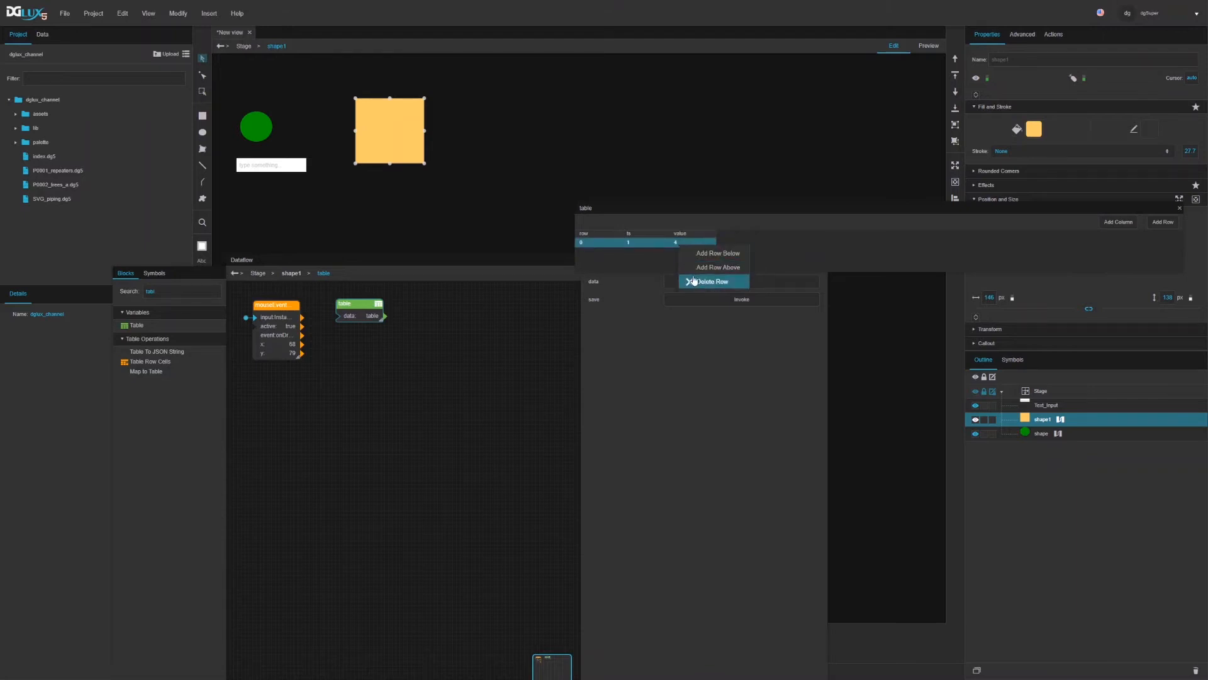
click(694, 281)
drag(1180, 270, 774, 269)
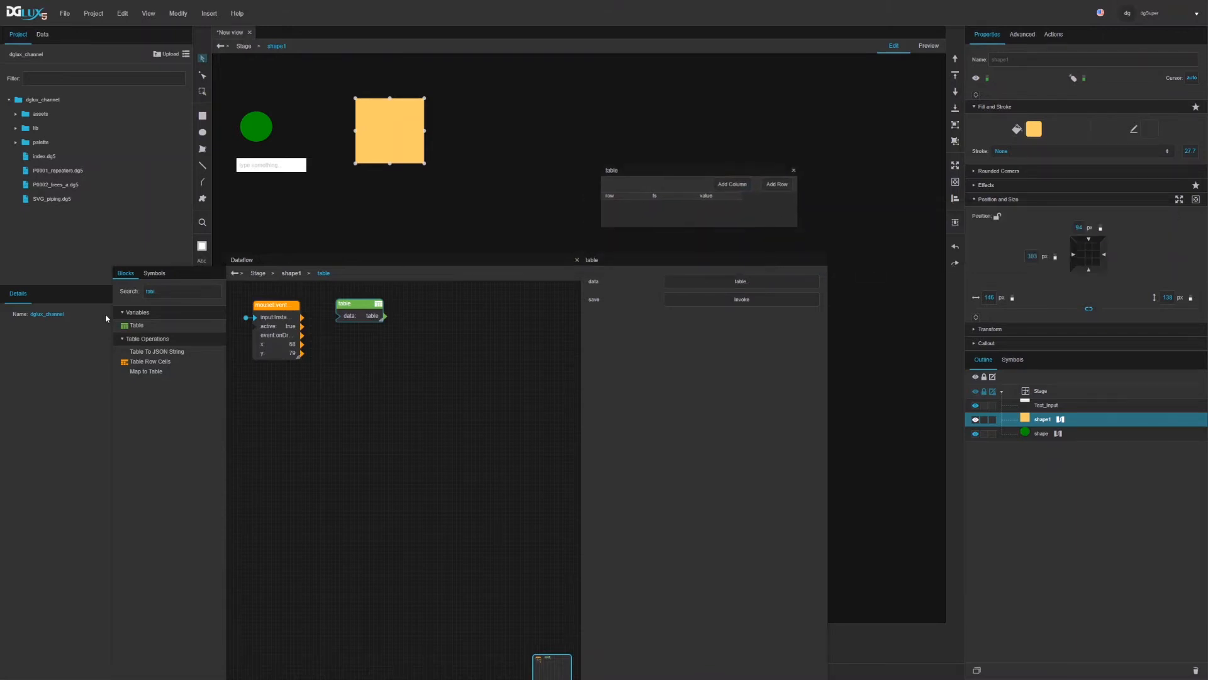
Add an Add Row block to the square's dataflow, beside the Table block
double_click(162, 292)
text(add)
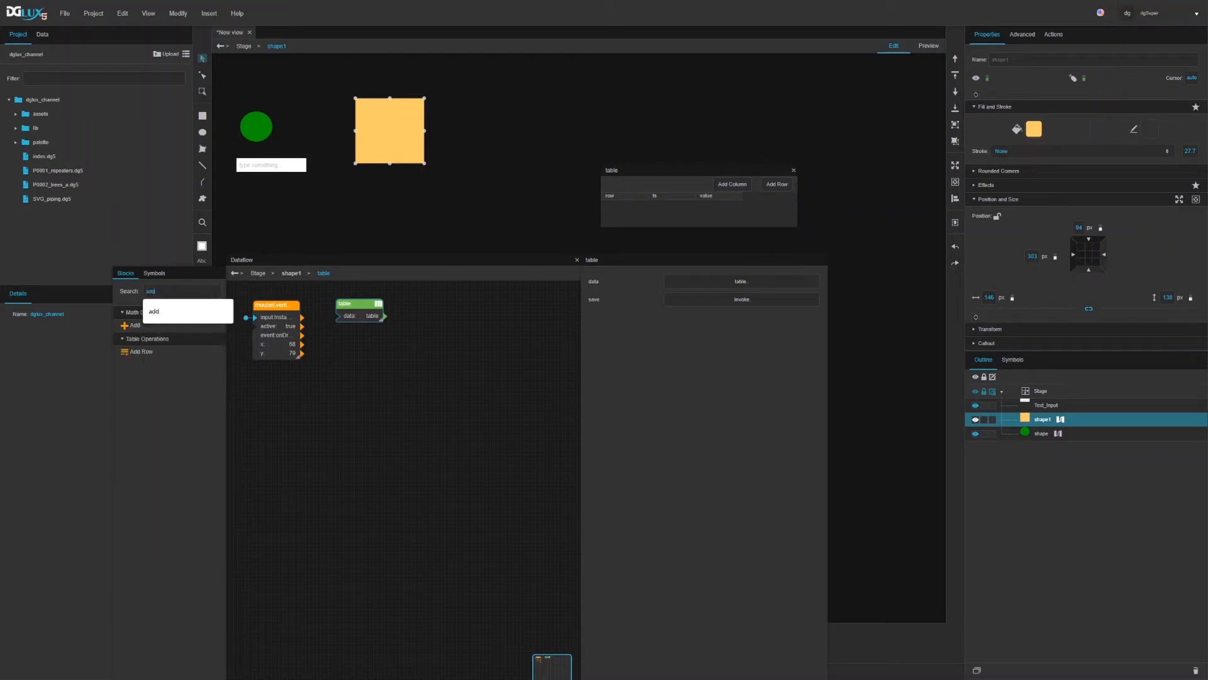
drag(146, 355, 421, 302)
Bind the Table block's table to the Add Row block, and set its column 0 to ts and column 1 to value
click(423, 300)
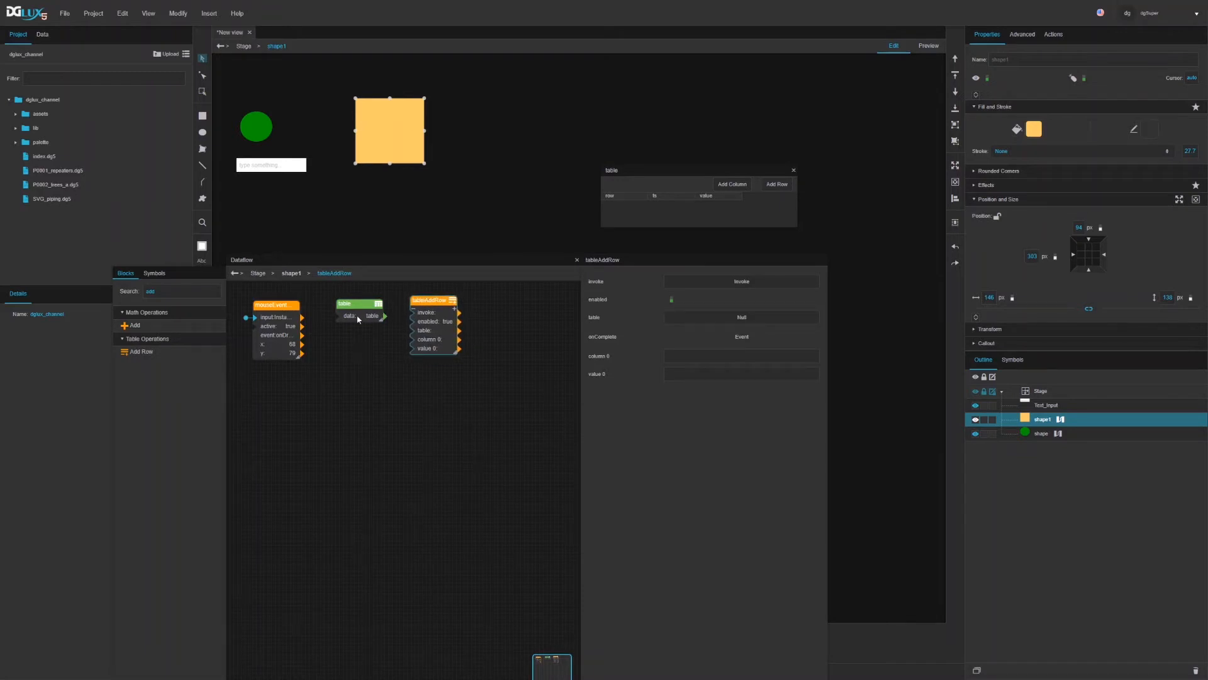
drag(380, 316, 680, 318)
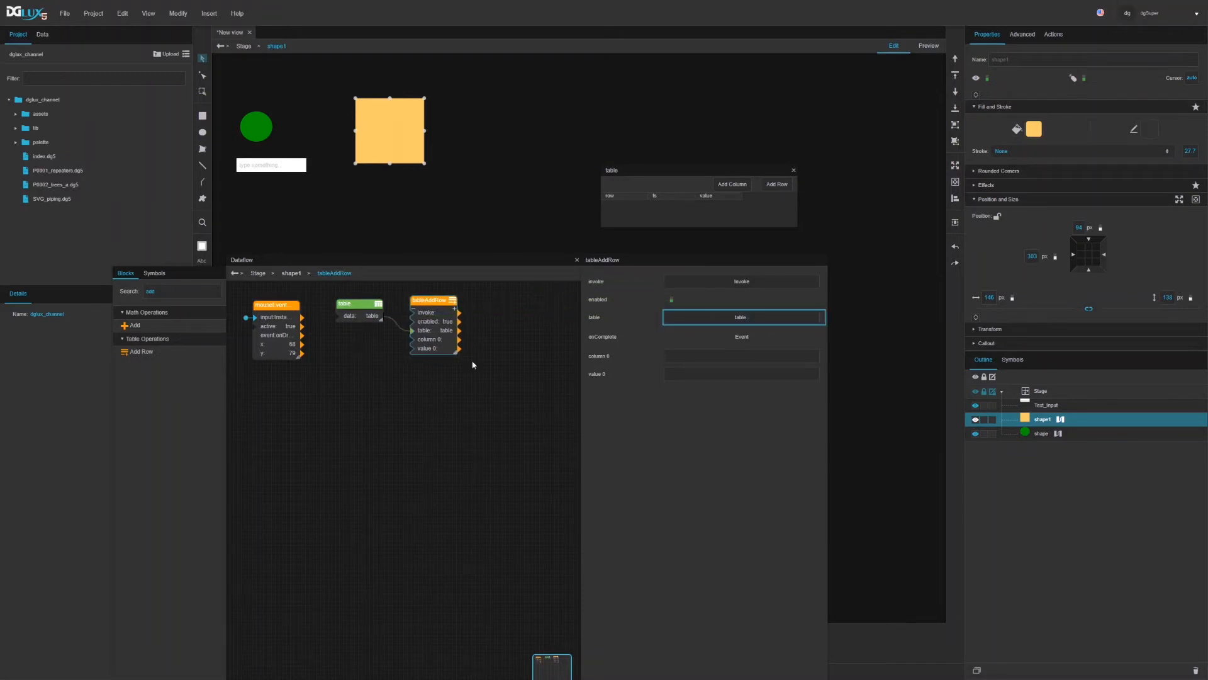
click(455, 309)
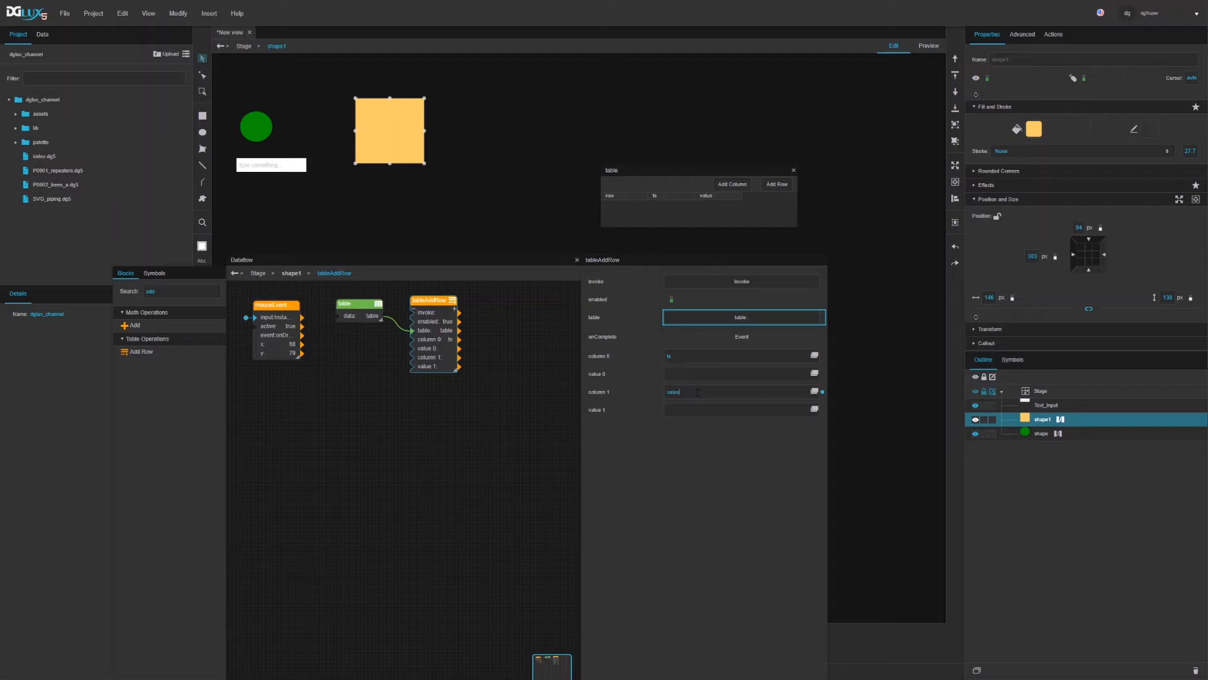
Find the System link in the data tree and bind its System Time metric to value 0 of the Add Row block
click(44, 38)
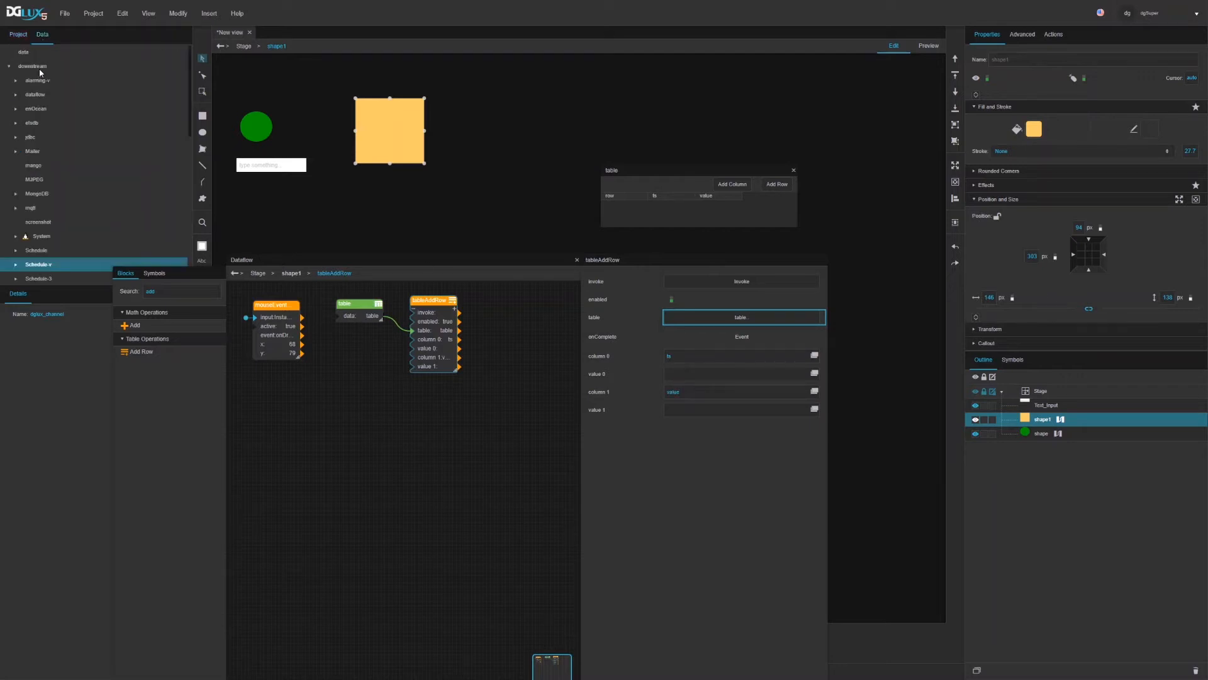
scroll(32, 123, down, 5)
scroll(38, 107, up, 1)
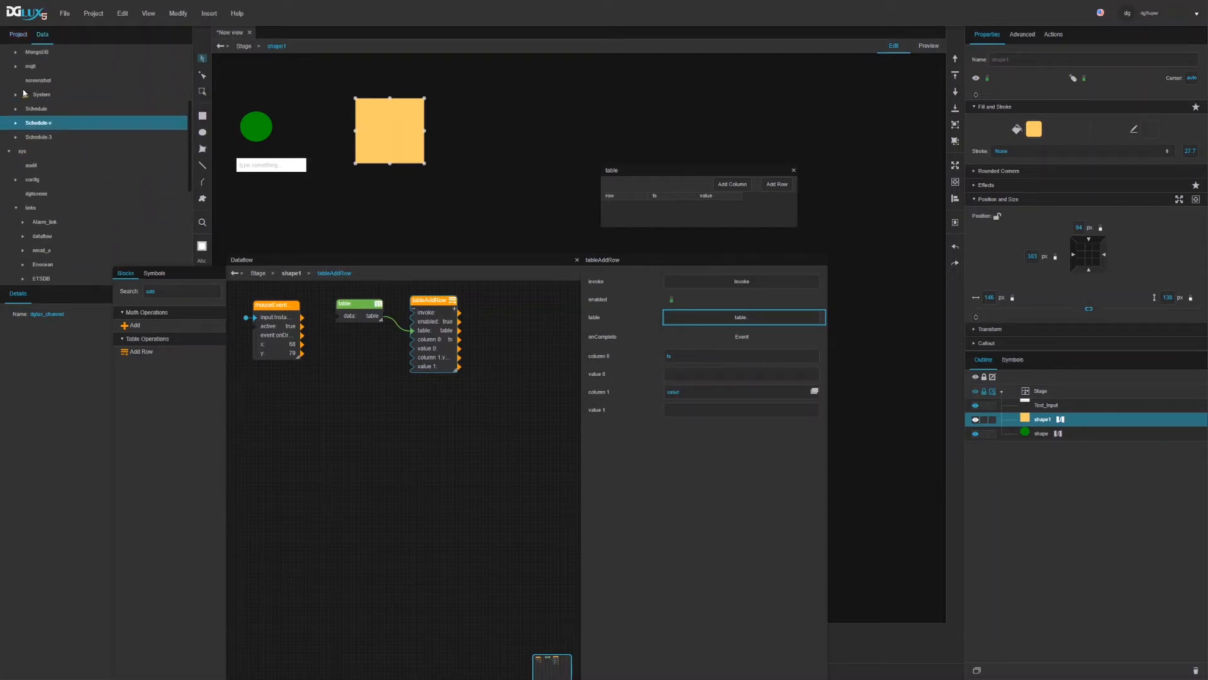
click(40, 95)
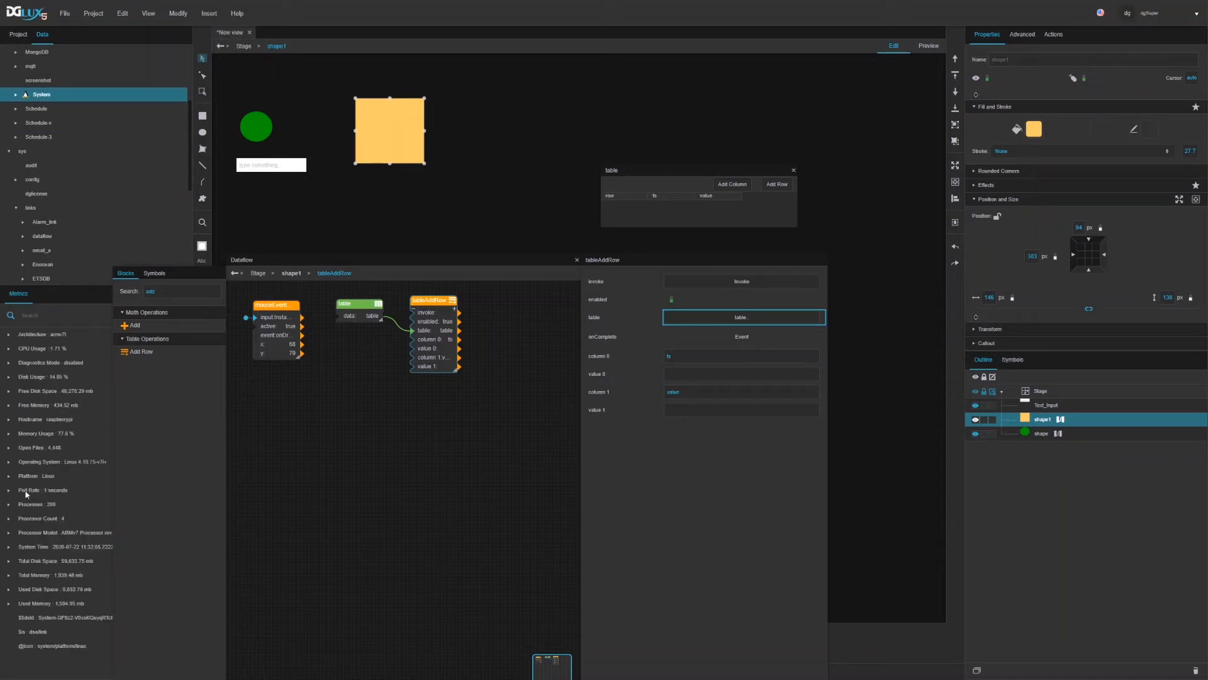
drag(28, 546, 717, 374)
click(425, 348)
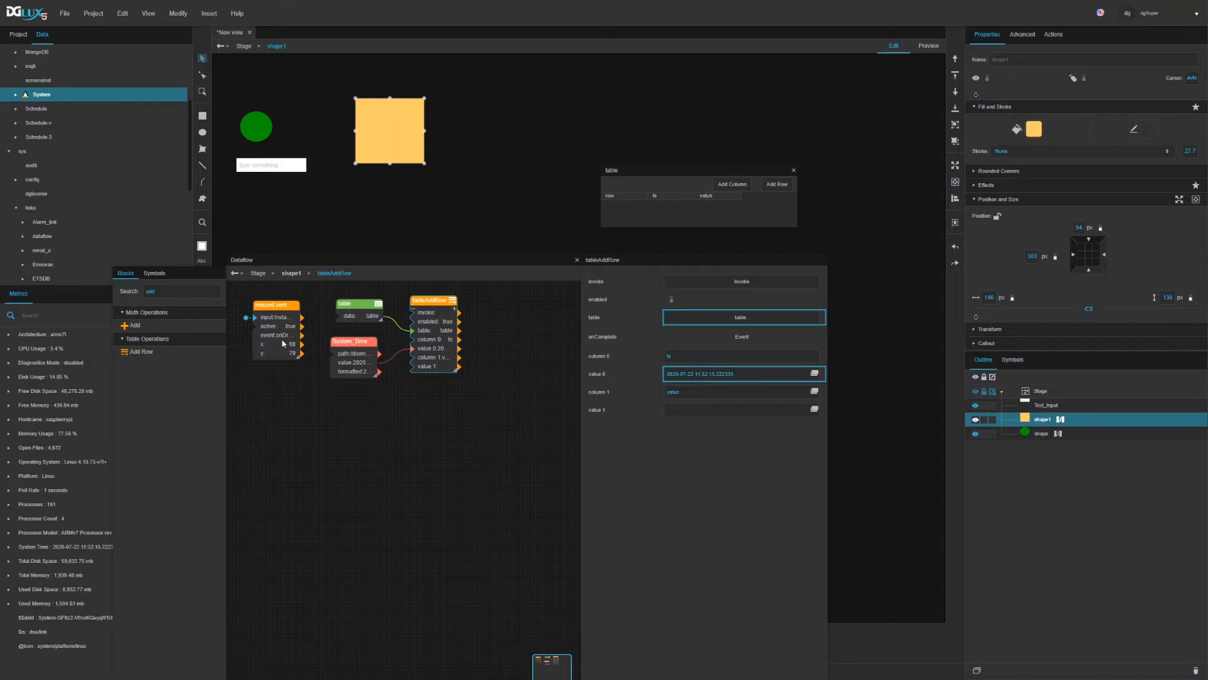
Pin dragData on the Mouse Event block and bind it to value 1 of the Add Row block
click(284, 343)
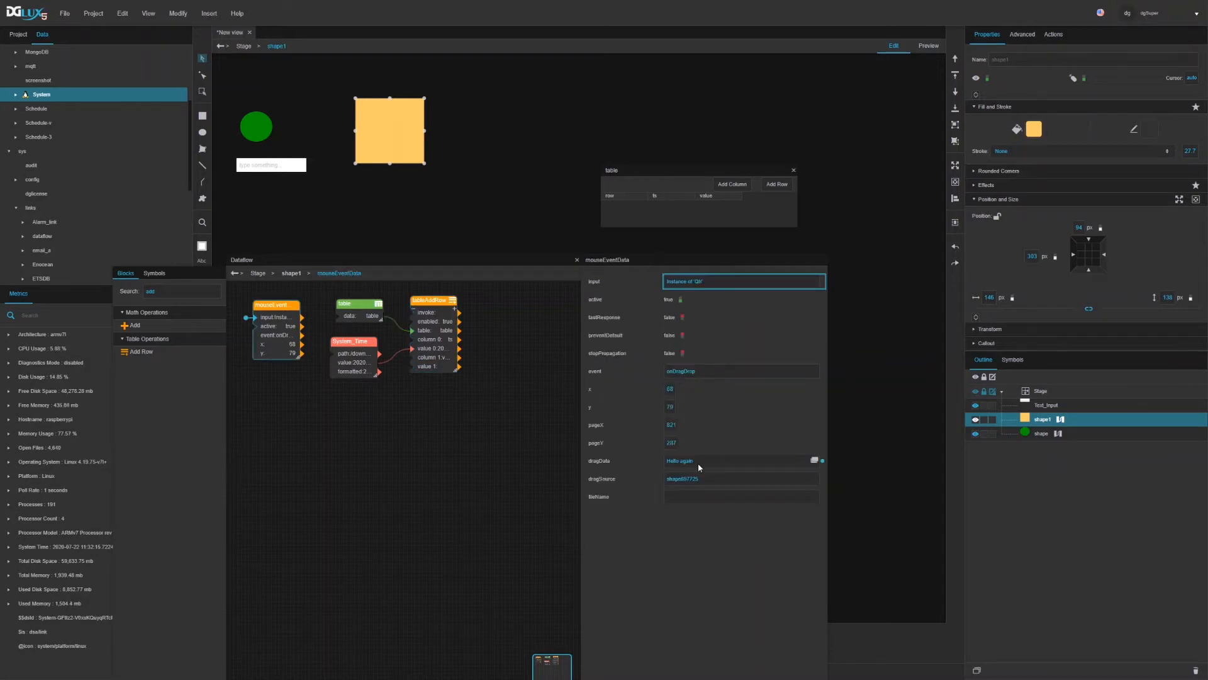
click(825, 464)
click(837, 512)
click(430, 349)
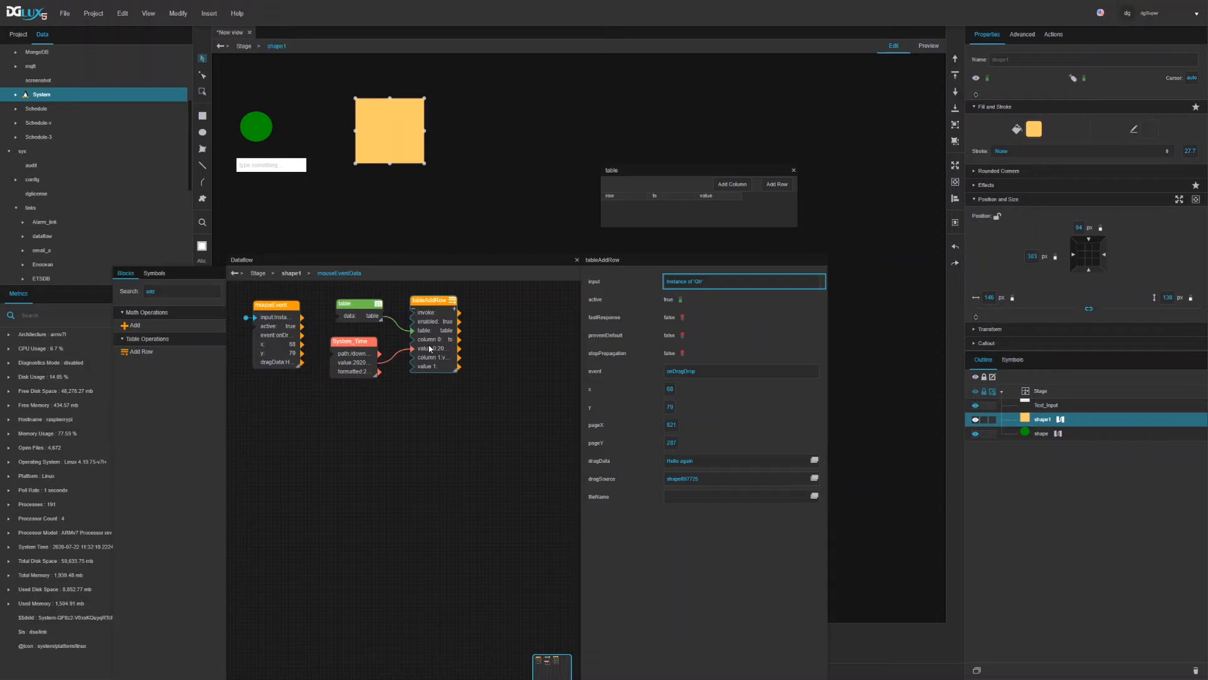
drag(302, 362, 698, 417)
Make room in the dataflow and add a Delay block between the Table and Add Row blocks
drag(433, 300, 491, 300)
click(291, 332)
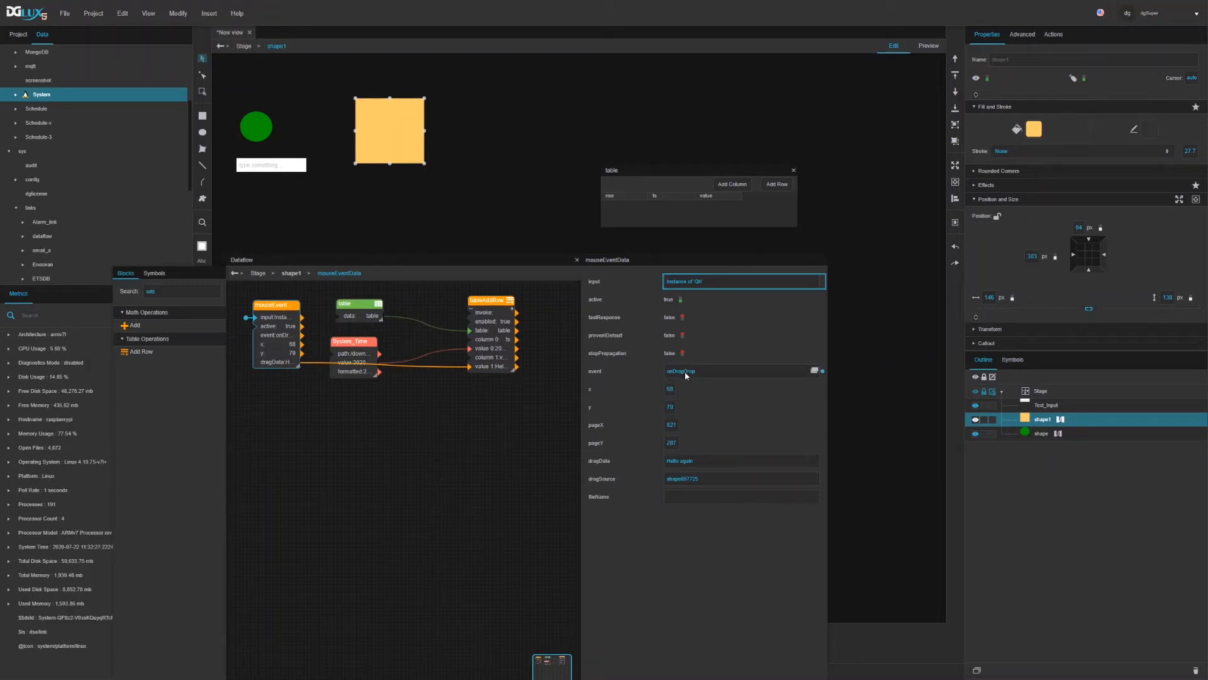
double_click(193, 291)
text(del)
drag(140, 323, 496, 308)
click(443, 296)
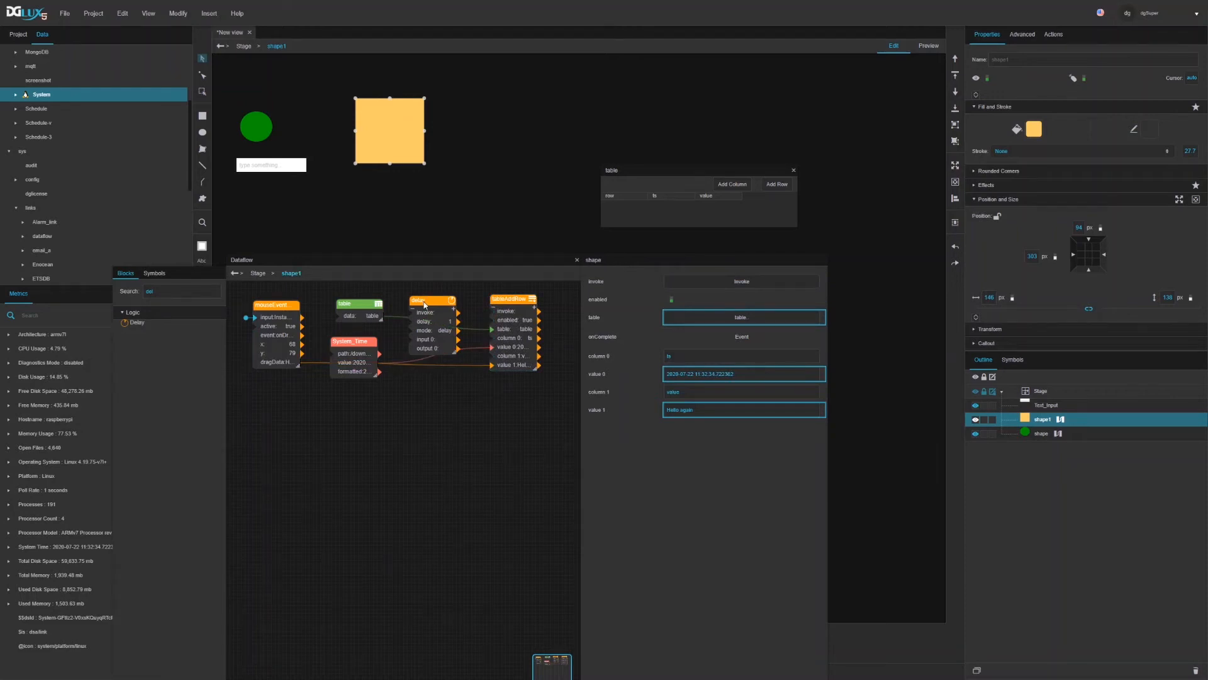
double_click(435, 299)
key(Return)
Connect the Mouse Event block's event to the Delay block's input 0, and its output 0 to the Add Row block's invoke
click(273, 364)
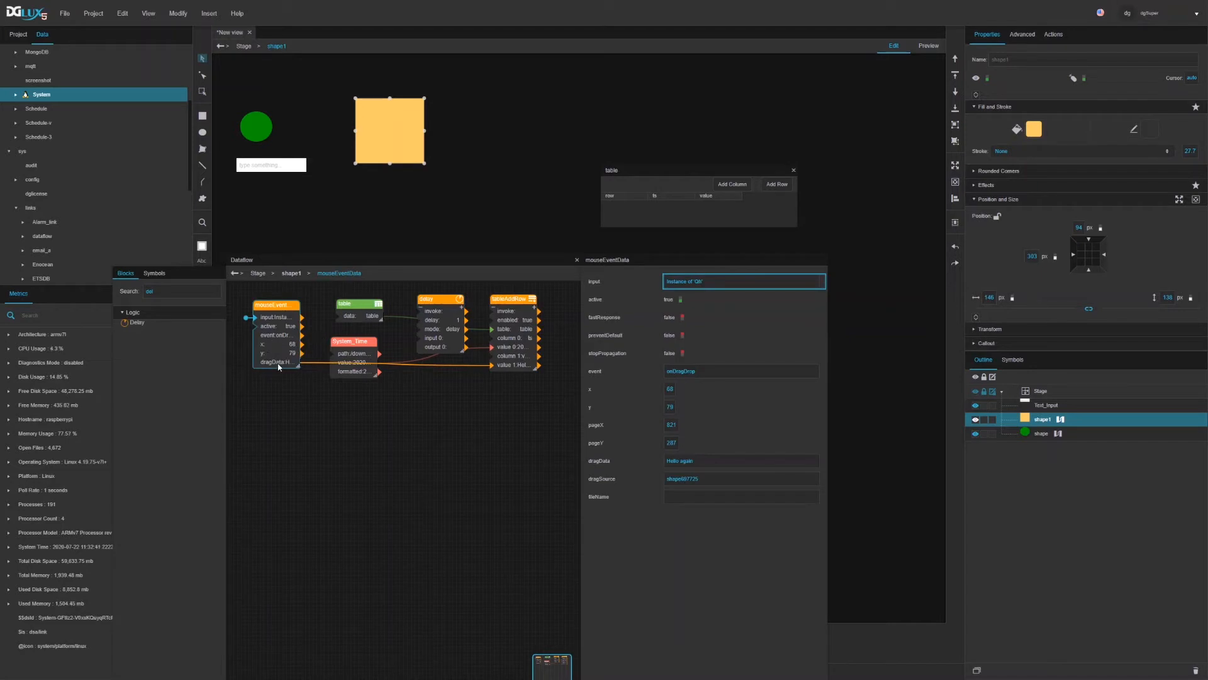
click(815, 371)
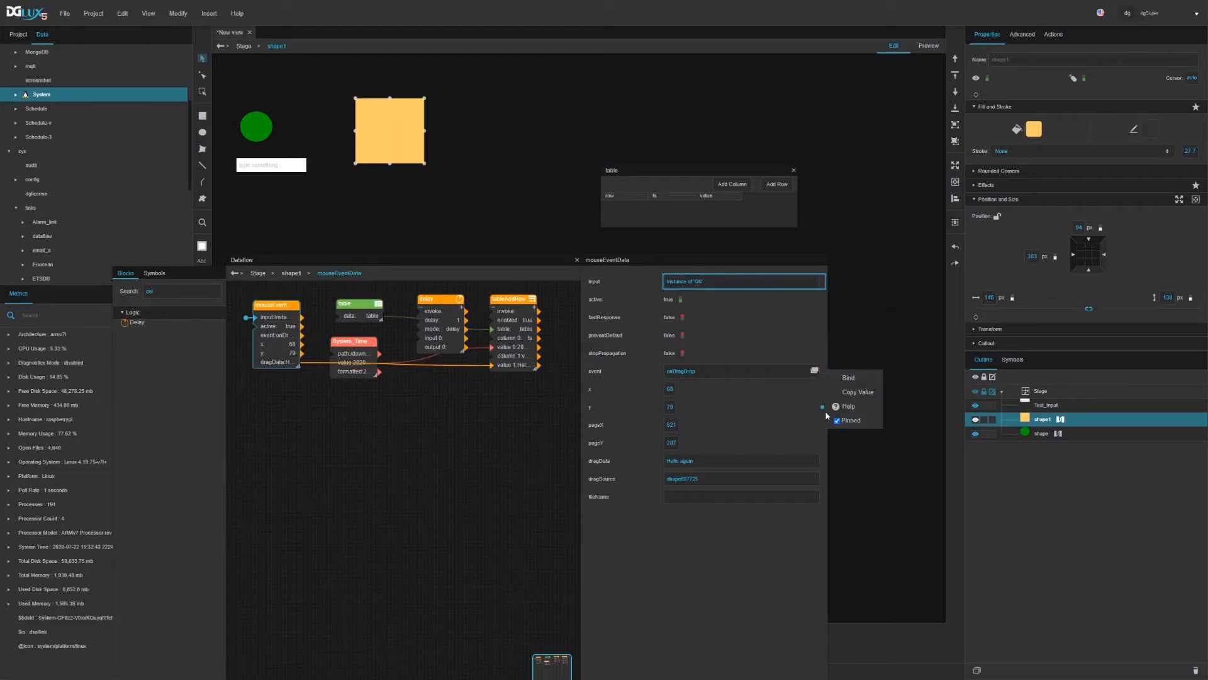
drag(302, 335, 504, 316)
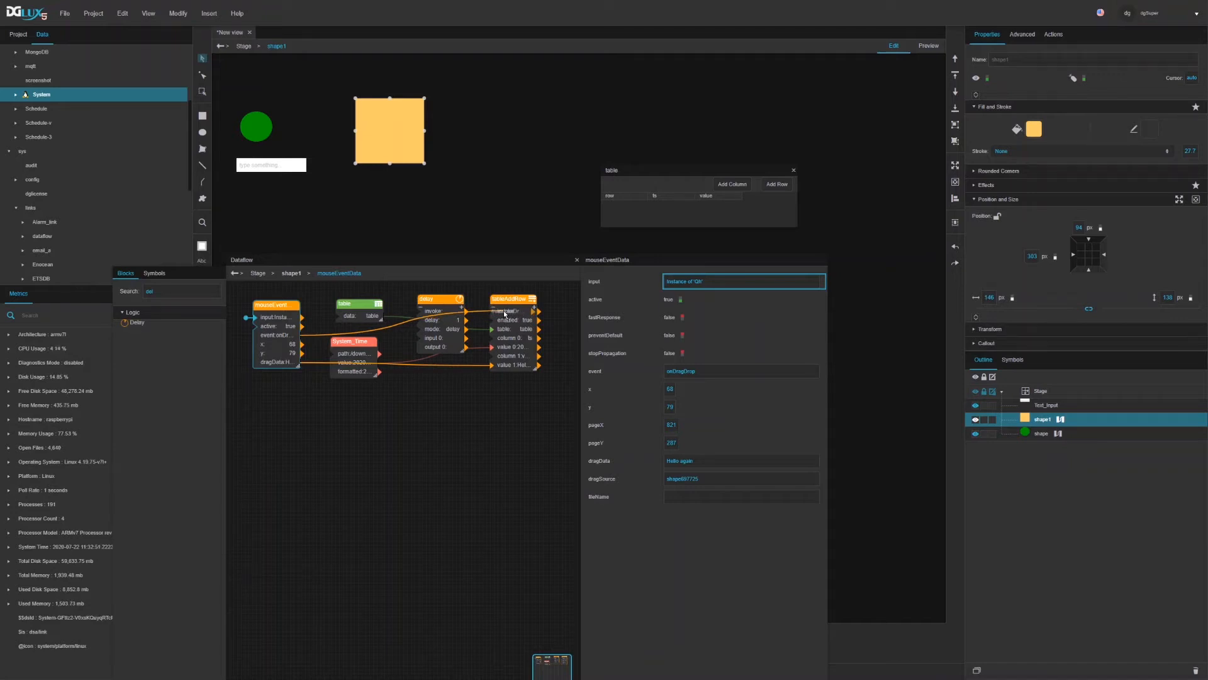
mouse_move(503, 314)
mouse_down()
mouse_move(661, 405)
mouse_move(688, 485)
mouse_move(696, 463)
mouse_move(682, 458)
mouse_move(481, 412)
mouse_move(440, 362)
mouse_move(444, 332)
mouse_move(430, 340)
mouse_move(494, 318)
mouse_up()
Set the Delay block's delay to 0.2
click(444, 327)
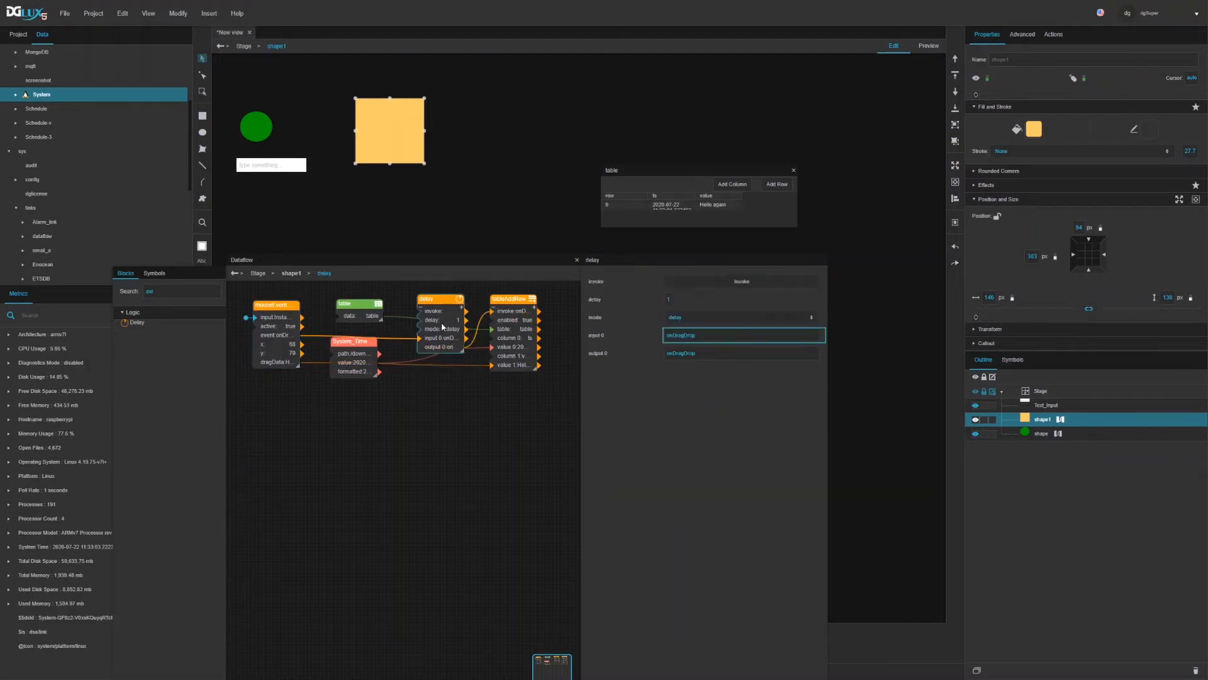
click(670, 301)
text(0.2)
Switch the view to preview, close the dataflow window, and move the table window below the text input
drag(695, 196, 784, 202)
click(933, 49)
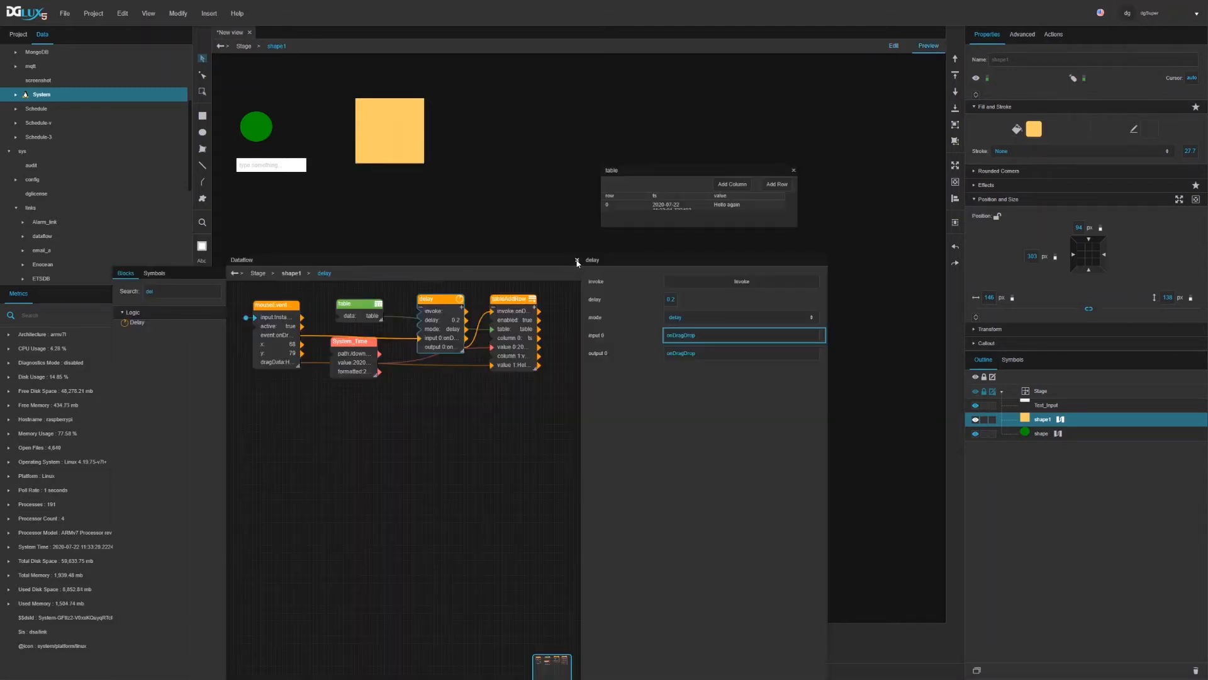
click(577, 260)
drag(620, 169, 261, 251)
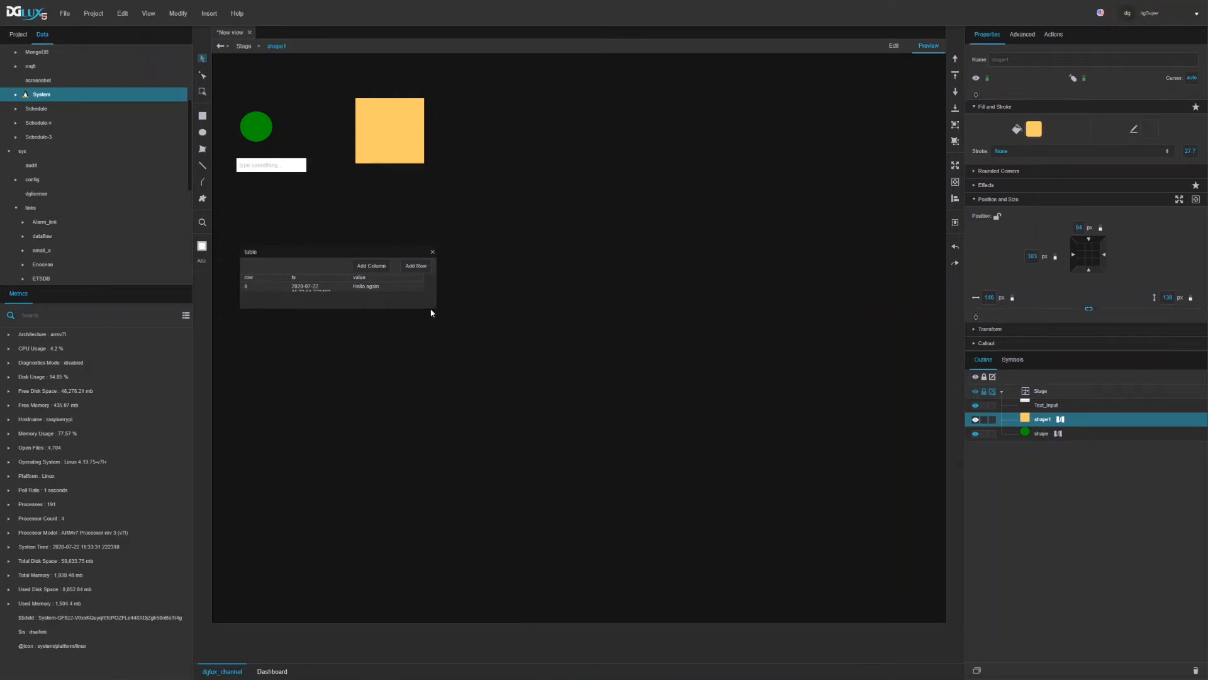
Enlarge the table window and drop the text input containing "Hey hey" onto the yellow square
drag(431, 313, 542, 355)
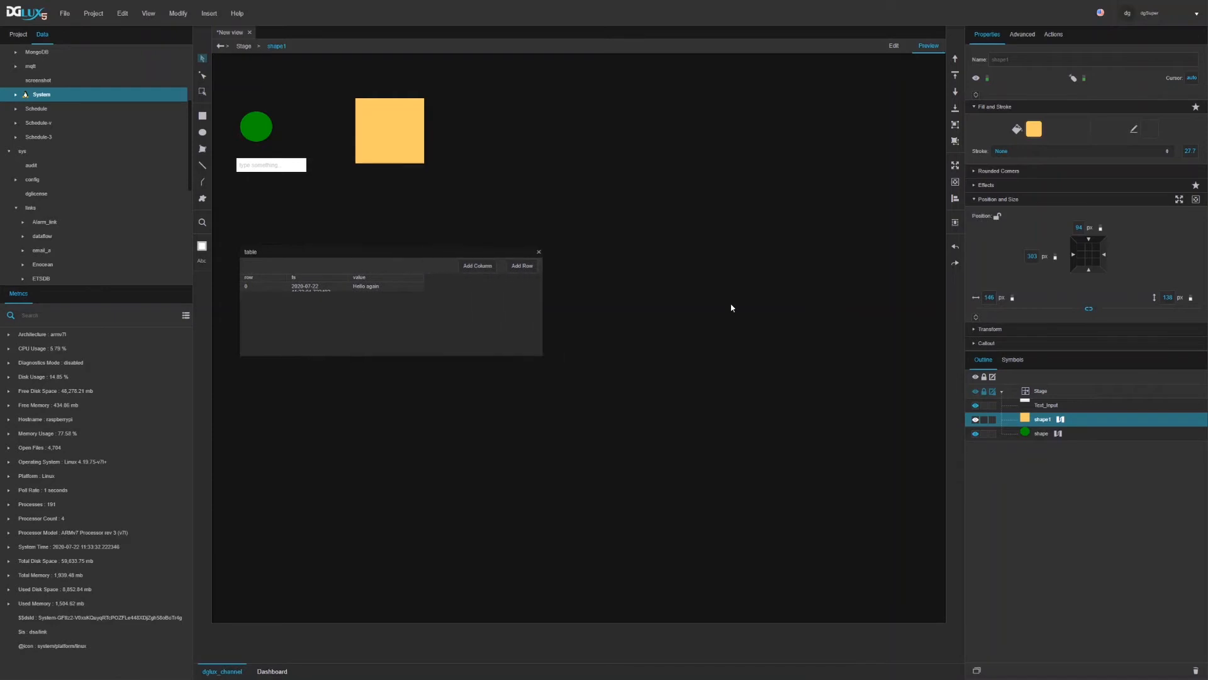
click(258, 162)
text(Hey hey)
In the yellow square's dataflow, connect the Mouse Event block's input to the Delay block's input 0, replacing the event connection
click(897, 50)
click(1062, 421)
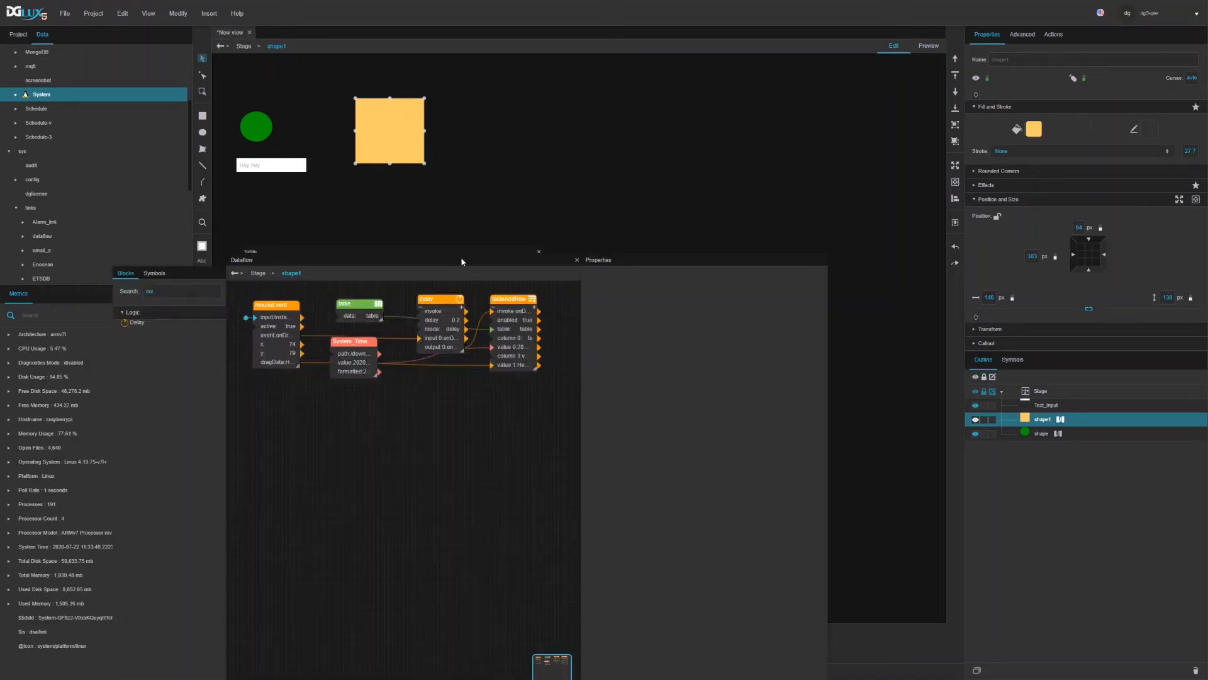
drag(460, 253, 463, 319)
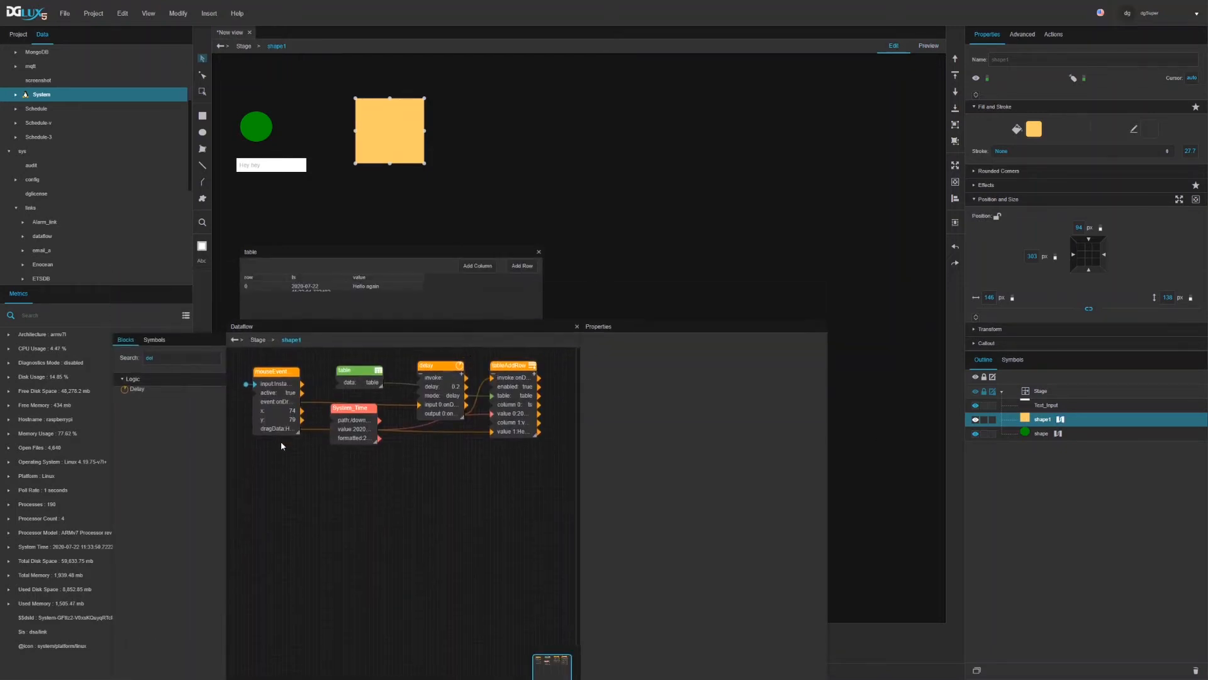
click(268, 419)
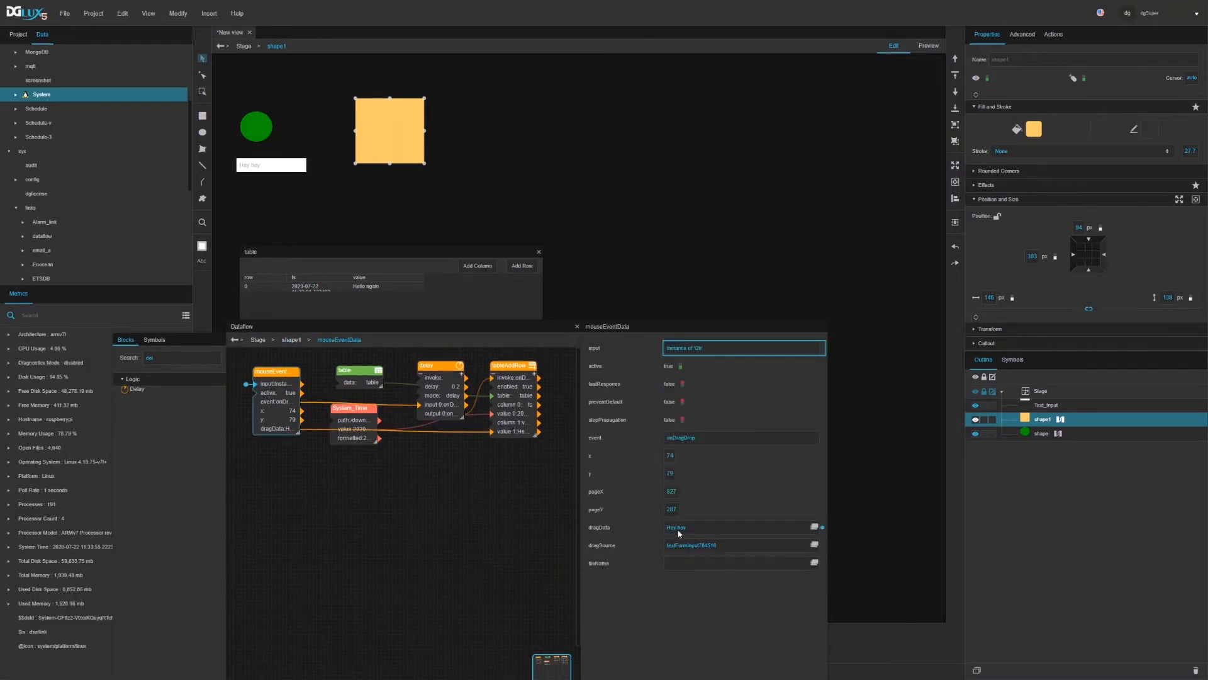
click(517, 418)
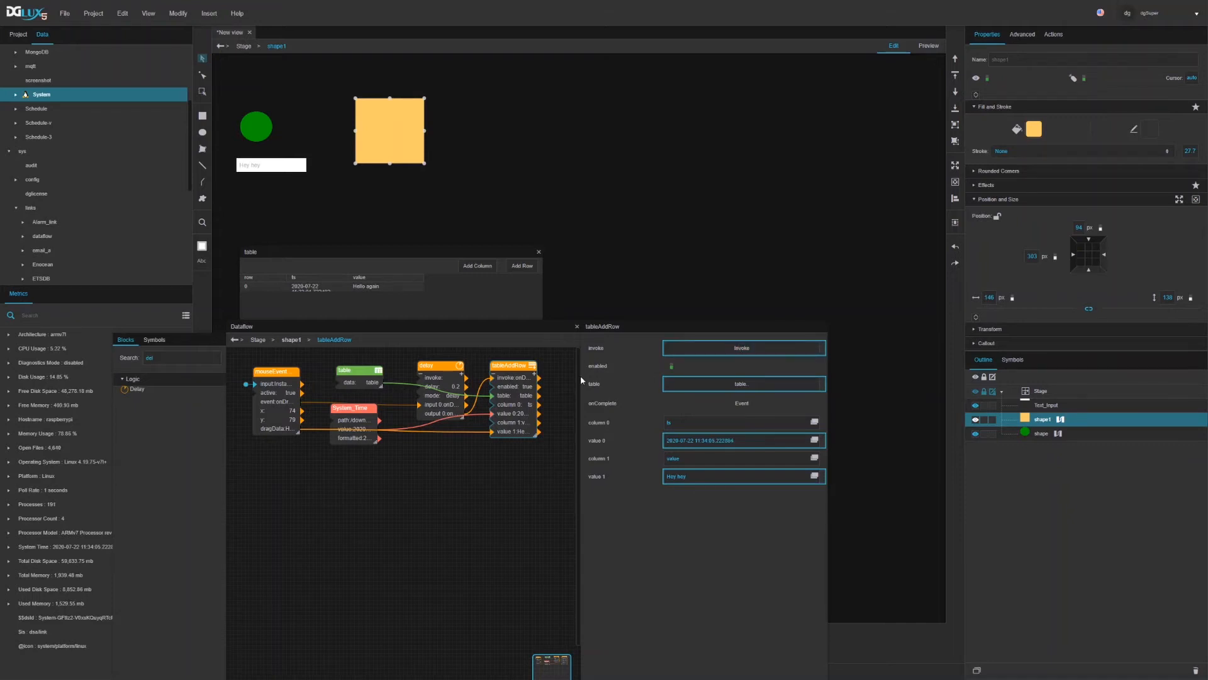
click(285, 372)
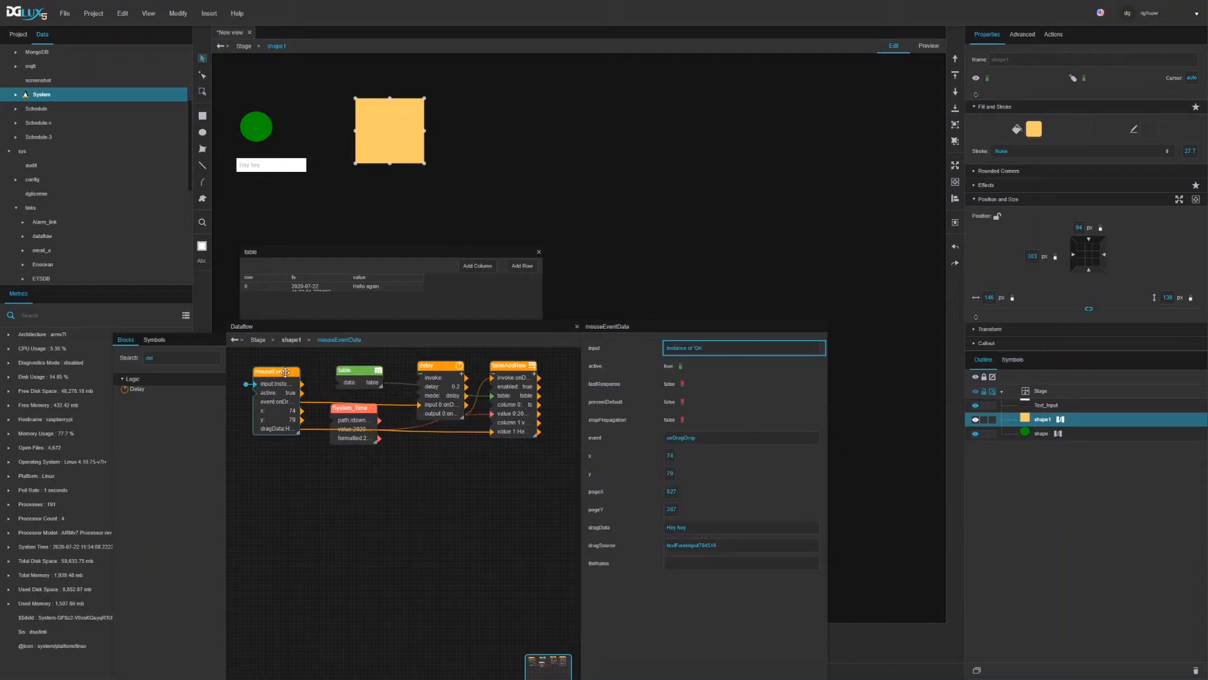
drag(282, 388, 426, 410)
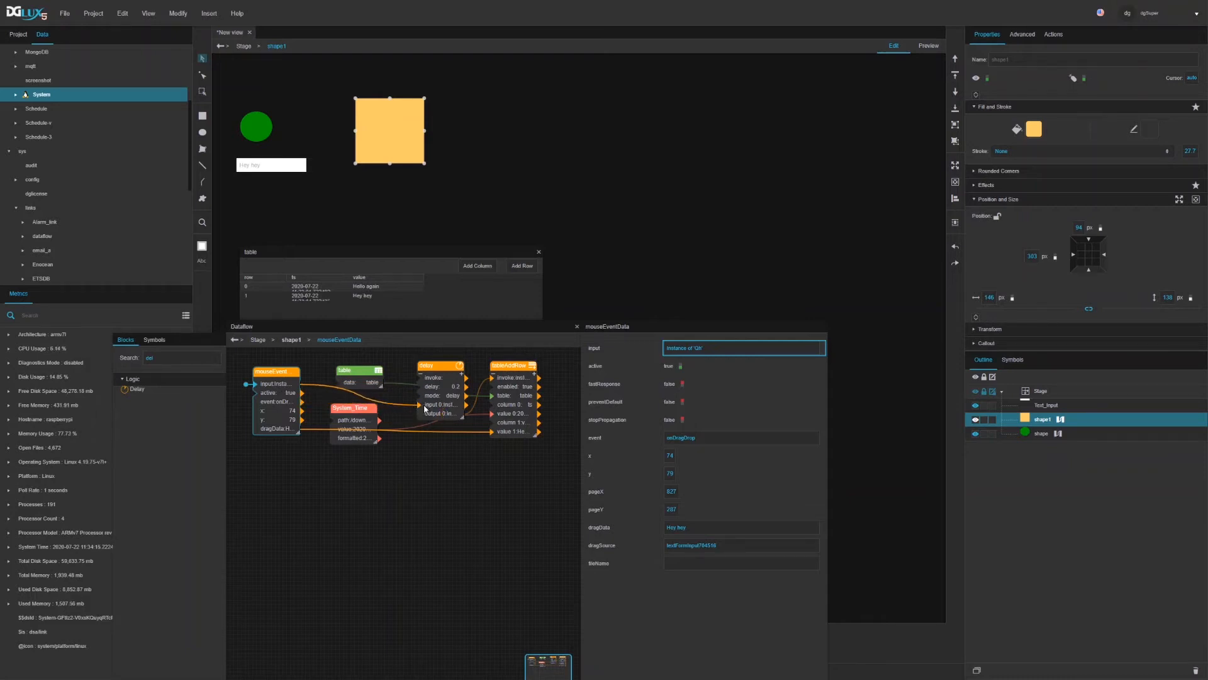
In preview, drop the text input with "Hey there" onto the yellow square and widen the table's timestamp column
click(929, 46)
click(576, 326)
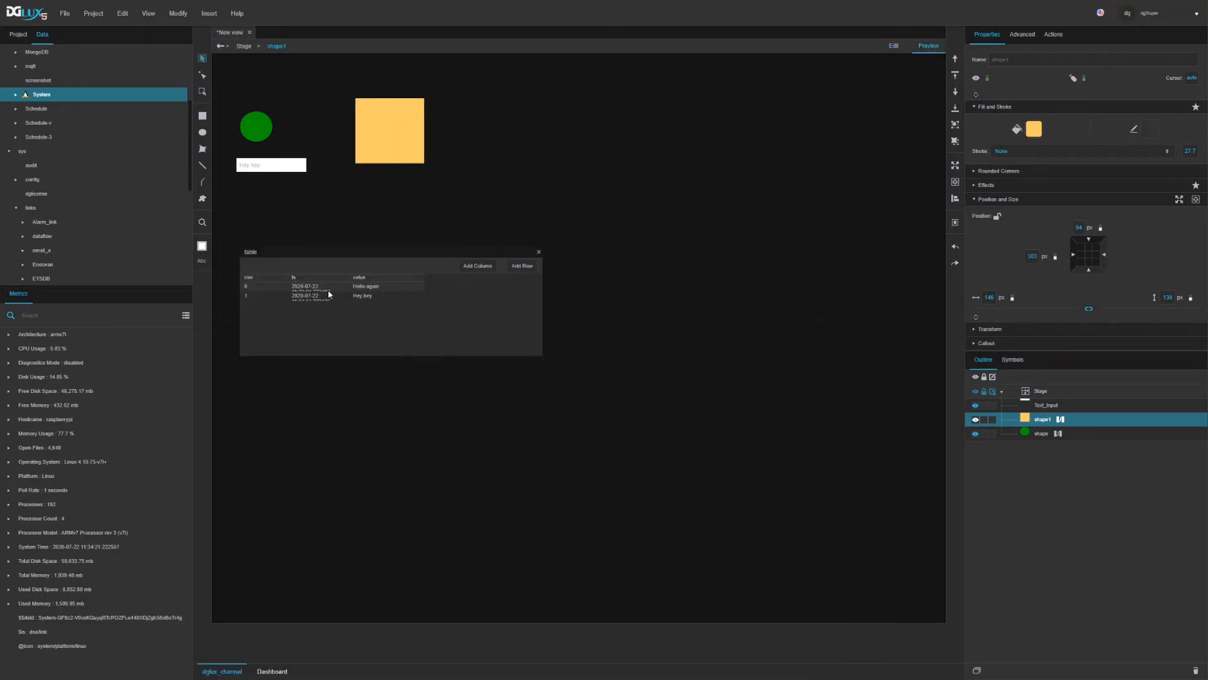
triple_click(290, 163)
text(Hey there)
drag(291, 163, 390, 134)
drag(350, 277, 373, 282)
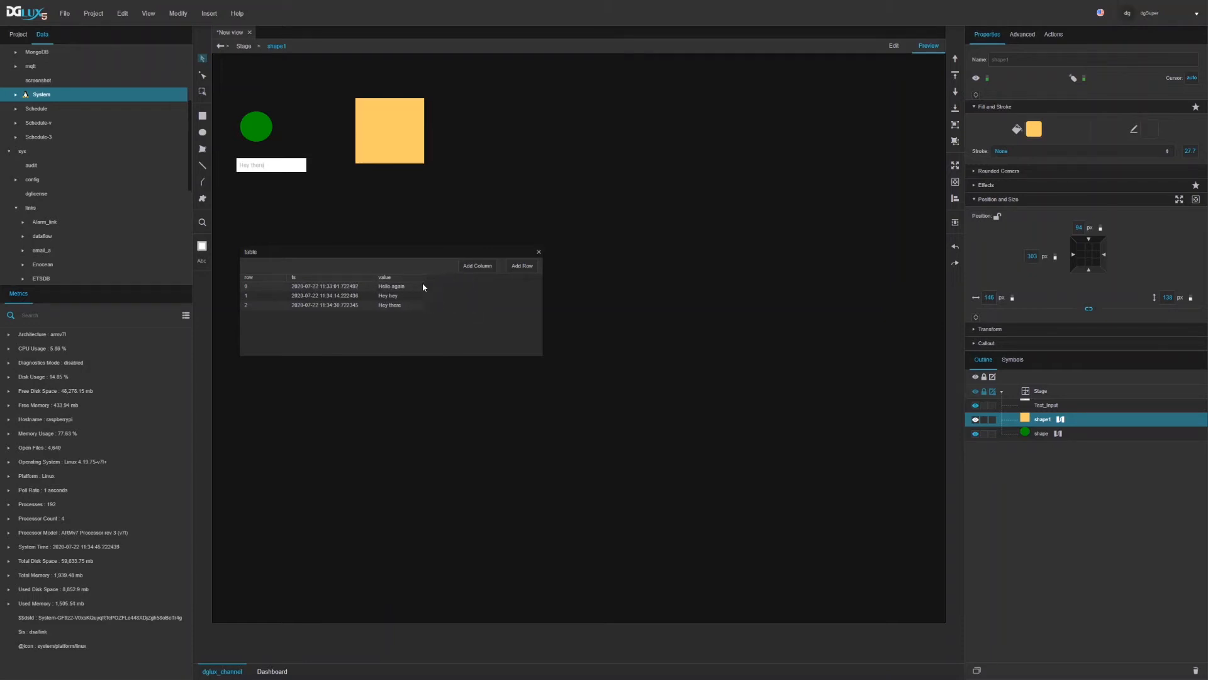
Append "CCCC" to the text in the text input
click(289, 165)
text(CCCC)
key(Return)
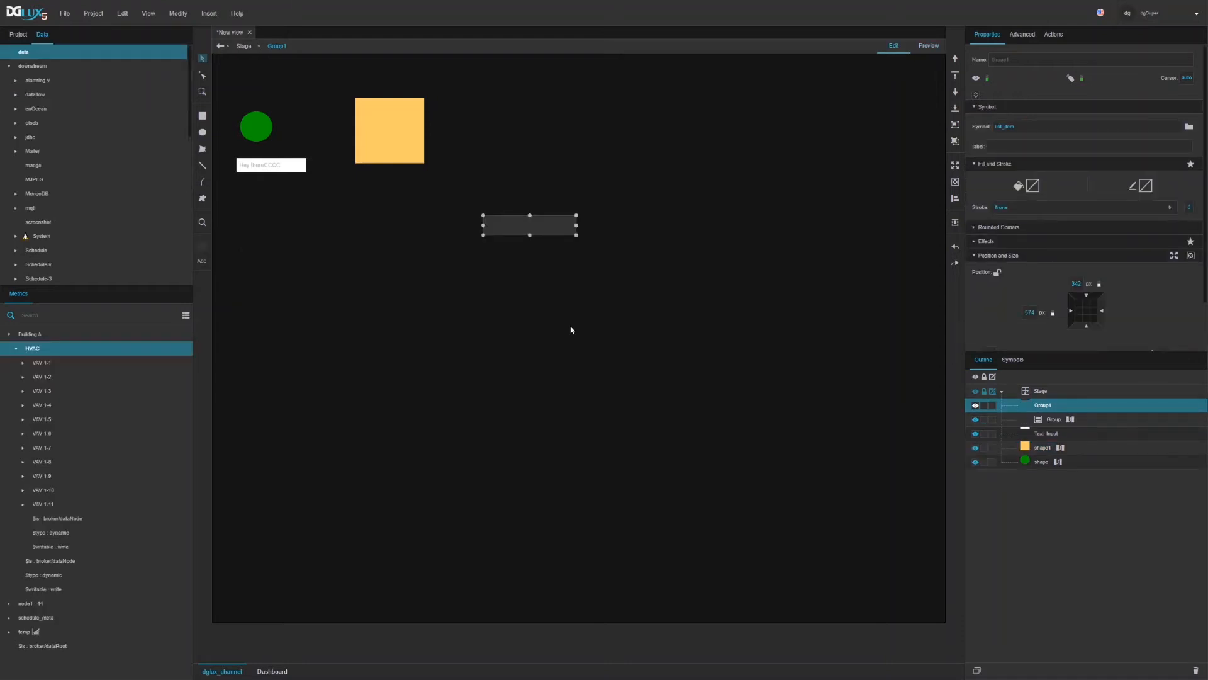
Copy the list_item symbol name from Group1 and give the tall Group container a plain-colour border with a Solid stroke
double_click(1034, 128)
key(ctrl+c)
click(273, 305)
scroll(1070, 251, down, 3)
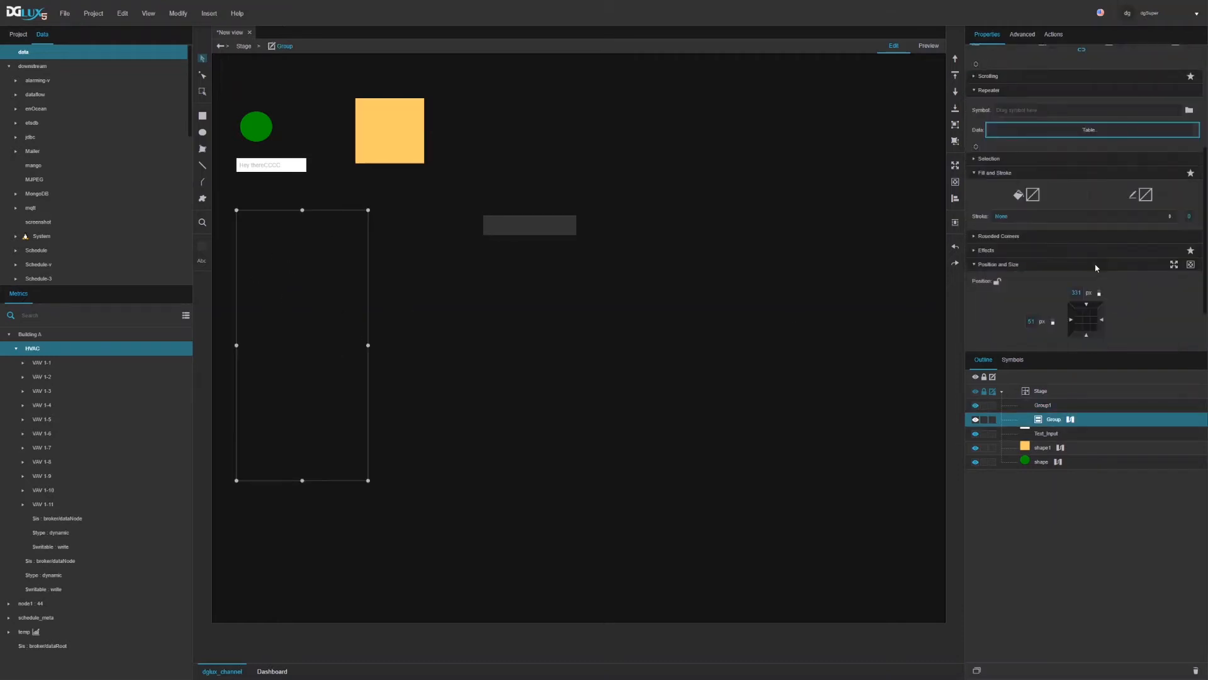
click(1146, 272)
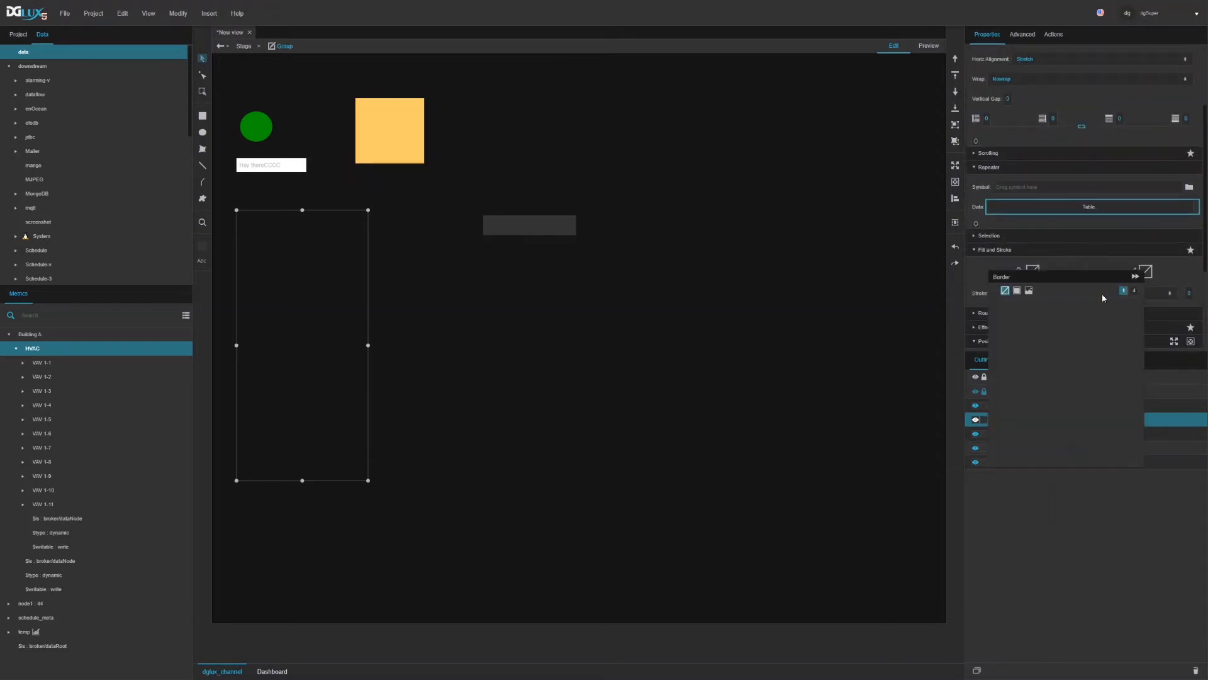
click(1018, 290)
click(1015, 345)
click(1187, 294)
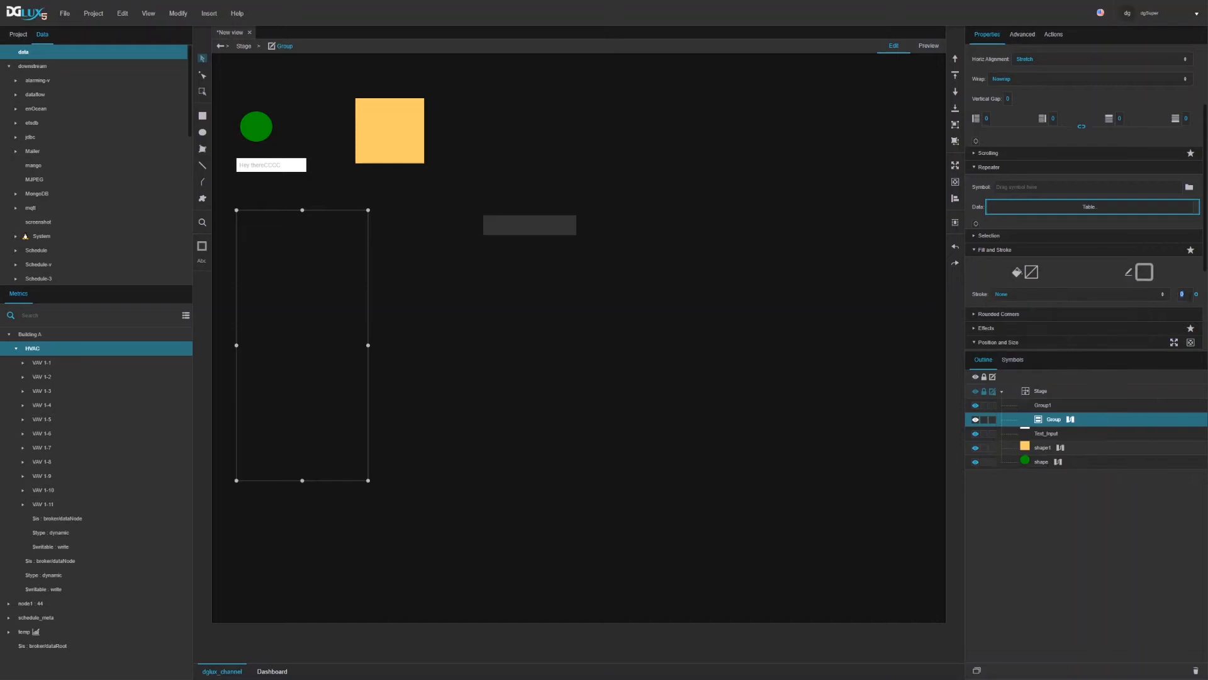
click(1158, 295)
click(1019, 367)
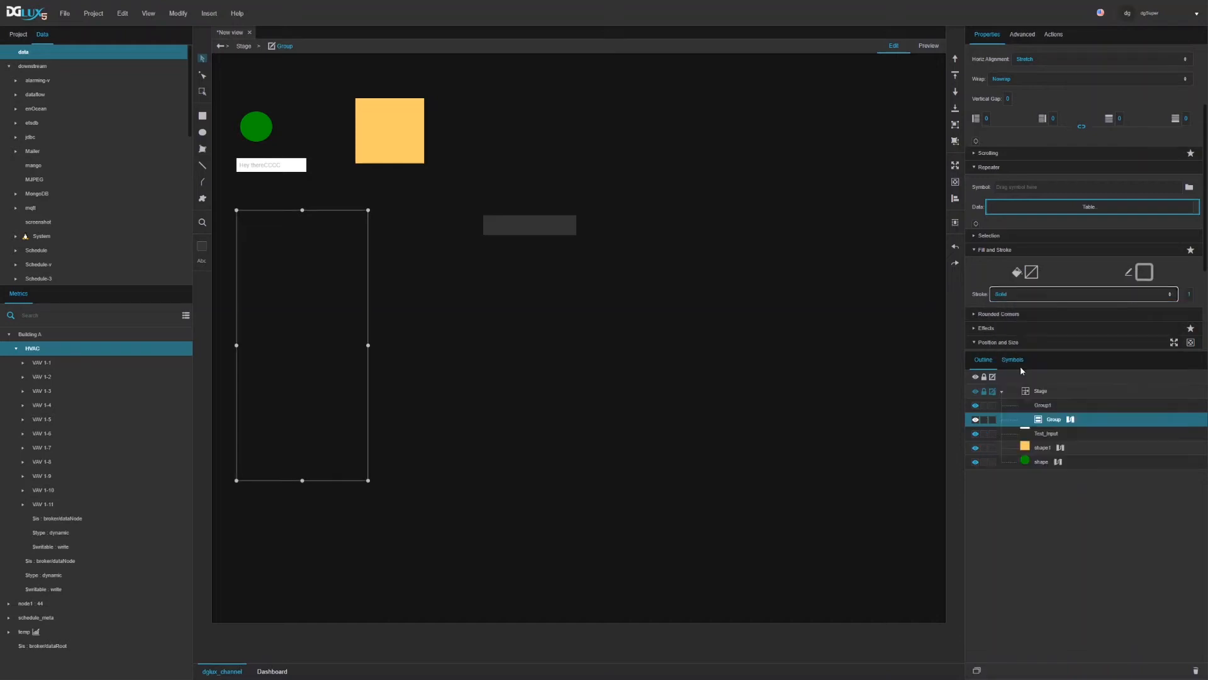
Set the tall Group's repeater symbol to list_item
click(1051, 188)
key(ctrl+v)
key(Return)
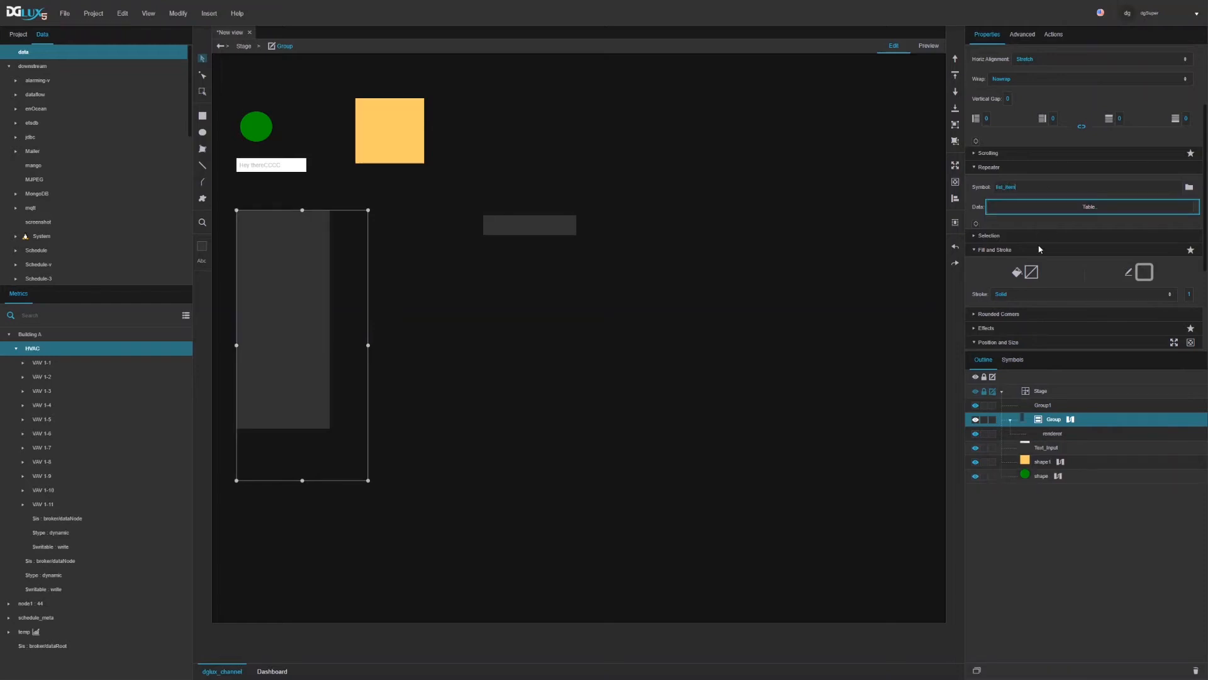
Bind the renderer's label to the name column of the repeater's data table and close the table
click(1038, 206)
click(1053, 434)
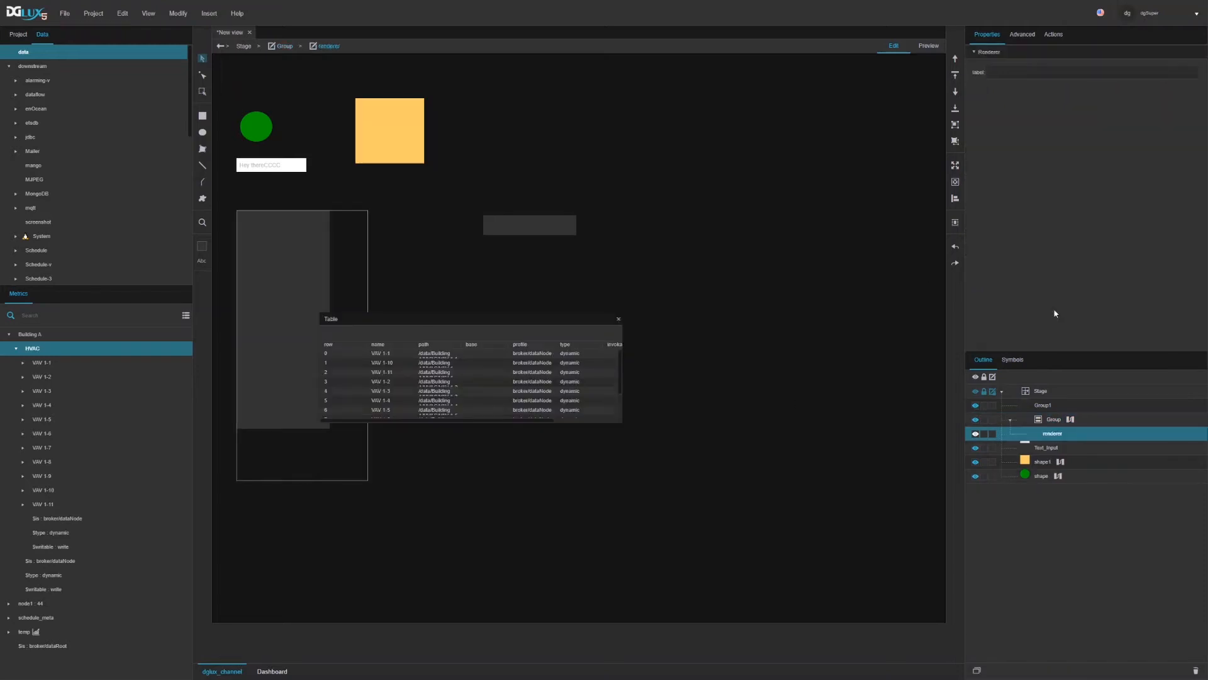
drag(378, 345, 1021, 73)
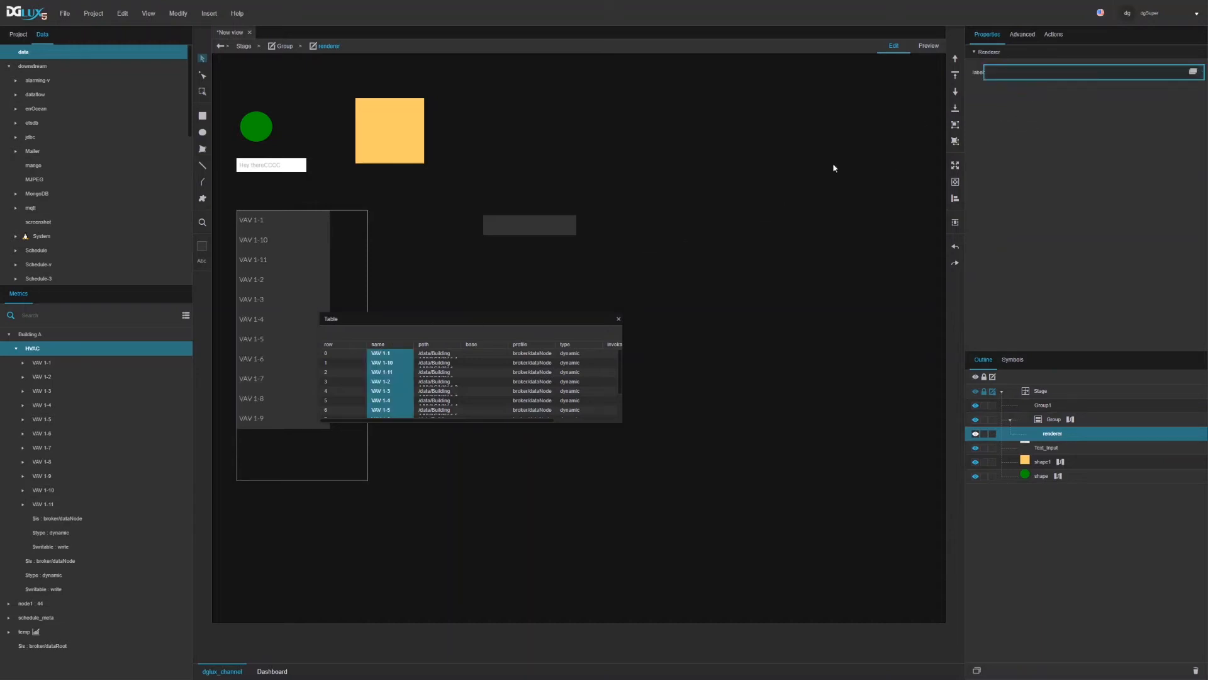
click(618, 321)
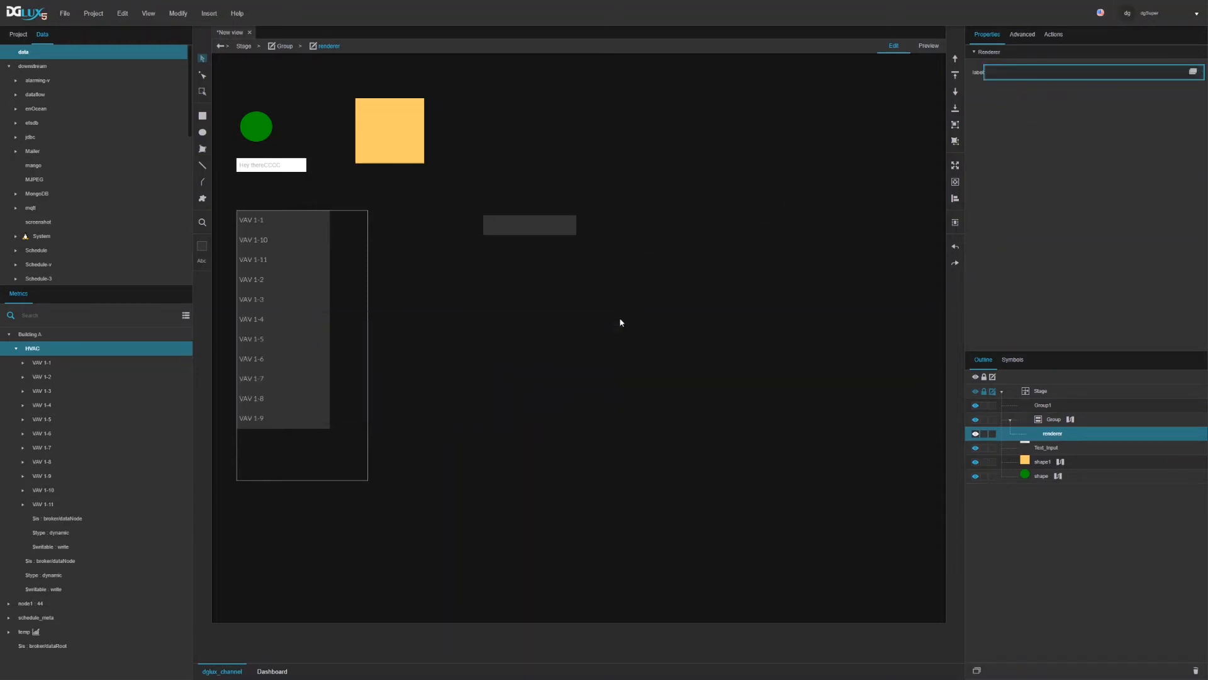
Edit the list_item symbol to set its width to 100% and accept the change
click(349, 246)
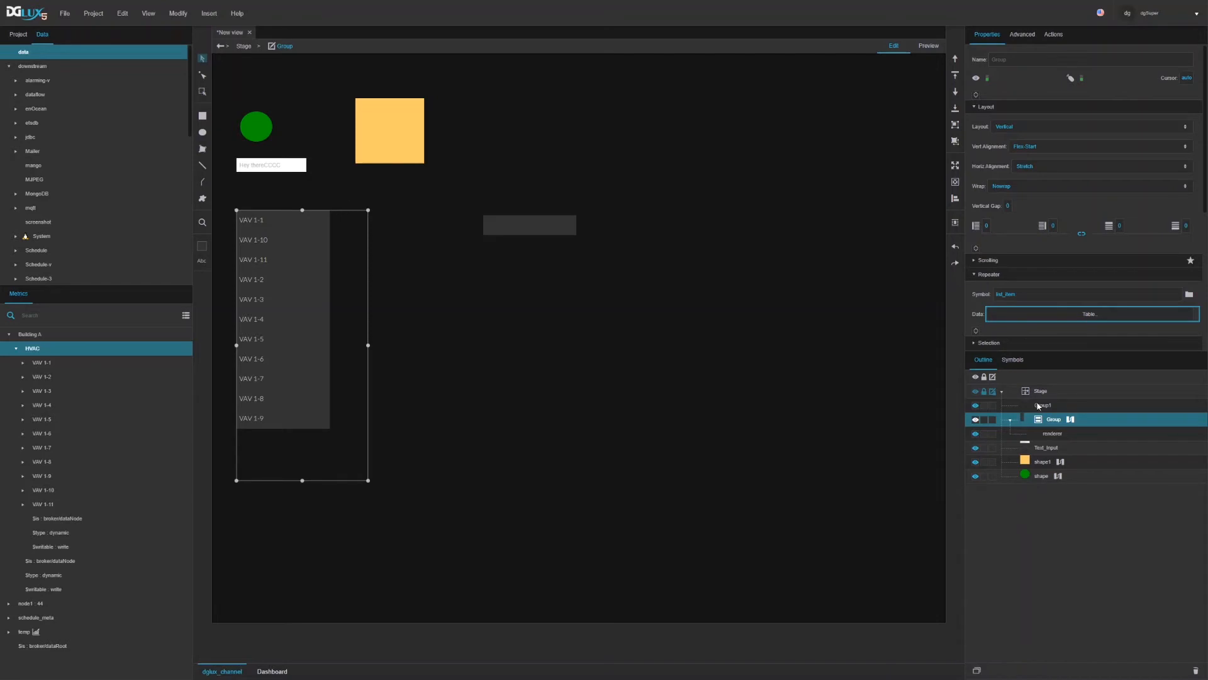
click(452, 340)
click(292, 218)
scroll(1030, 270, down, 3)
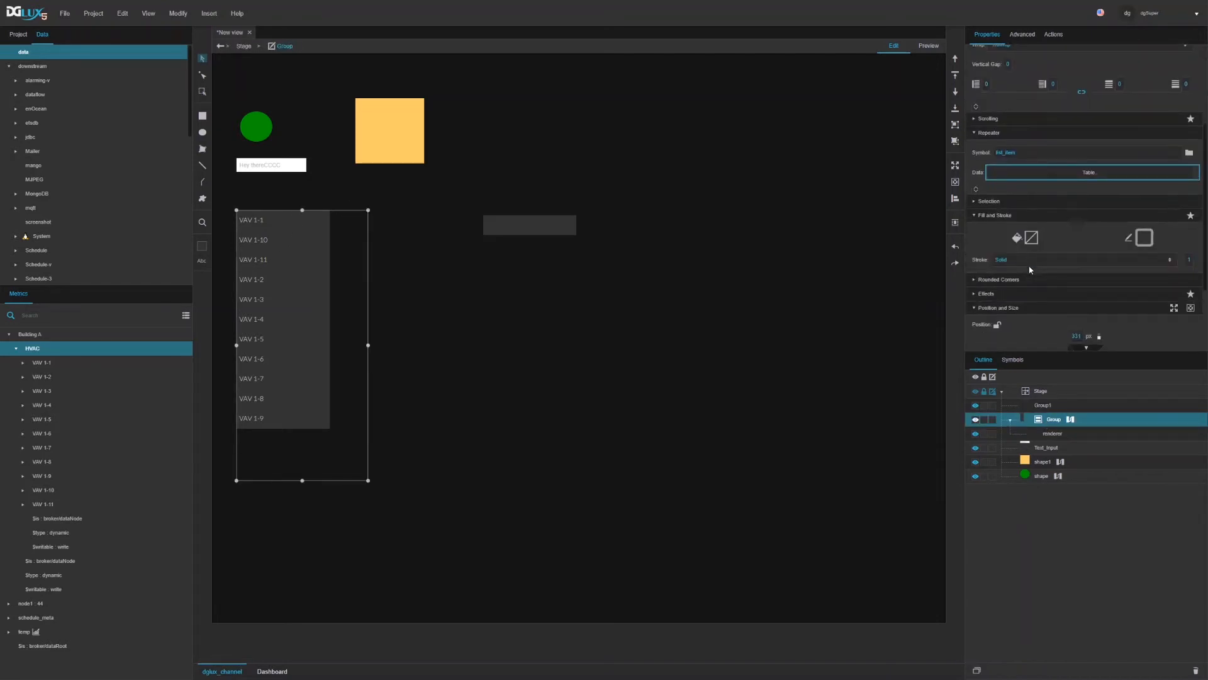
click(501, 224)
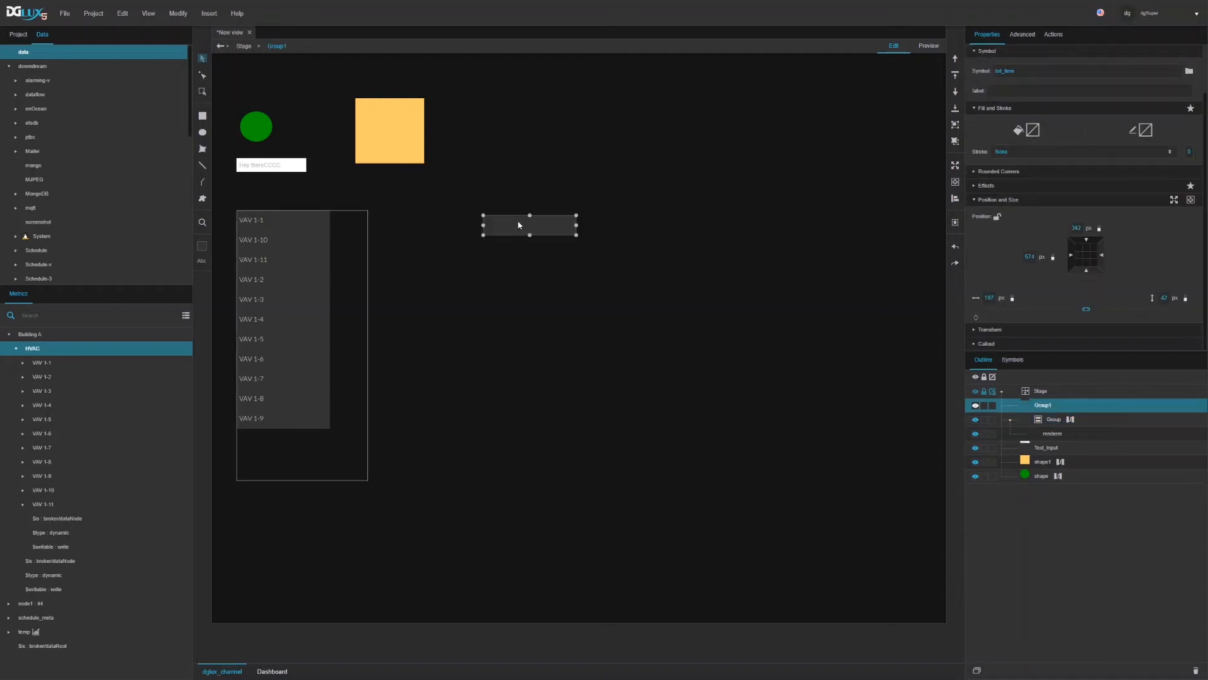
right_click(521, 224)
click(550, 394)
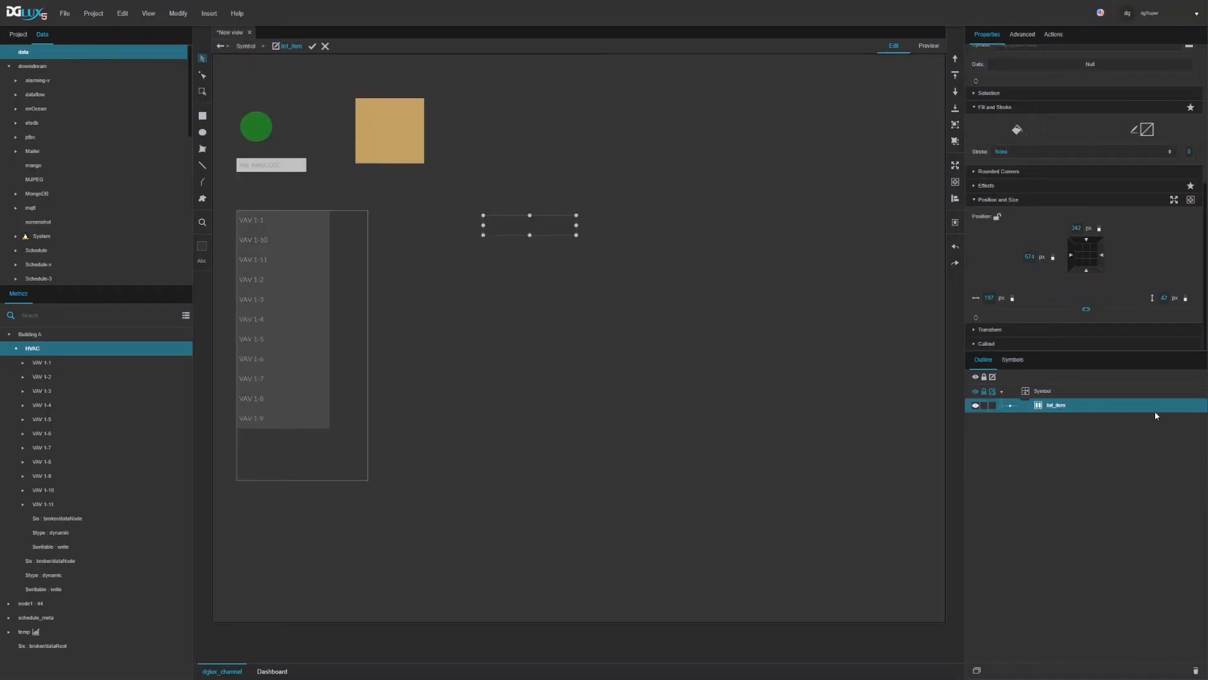
click(987, 296)
text(100%)
key(Return)
click(312, 46)
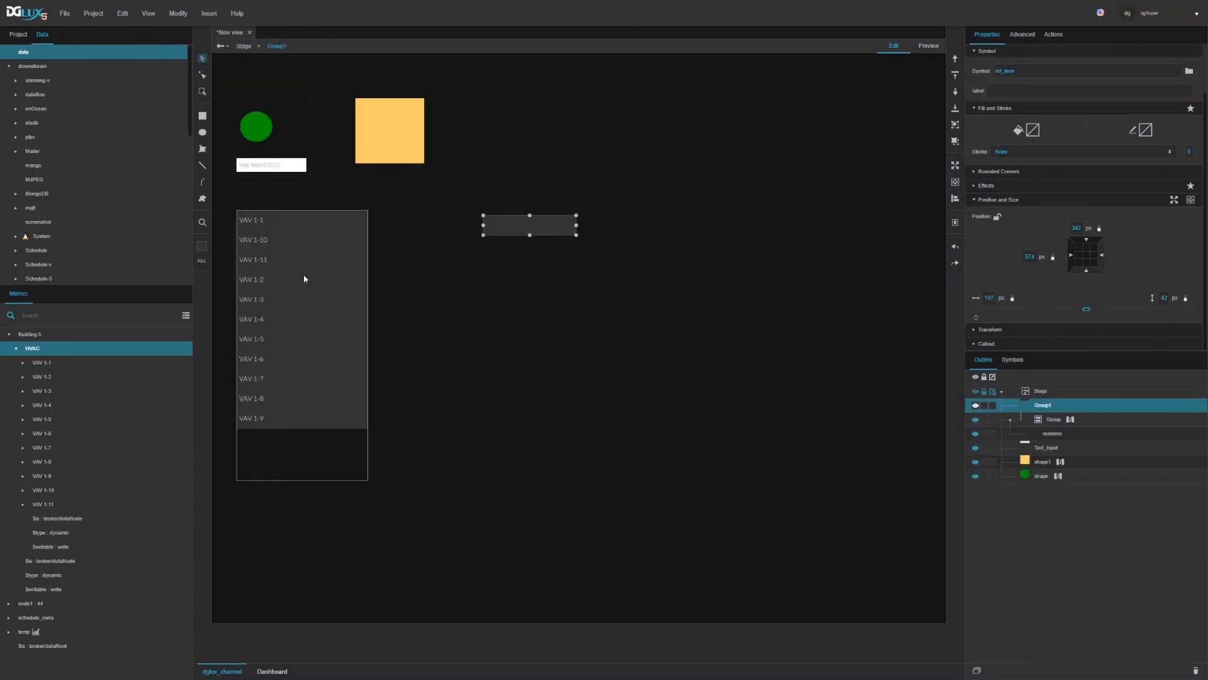
Set the list Group's vertical gap to 2
scroll(1039, 267, up, 1)
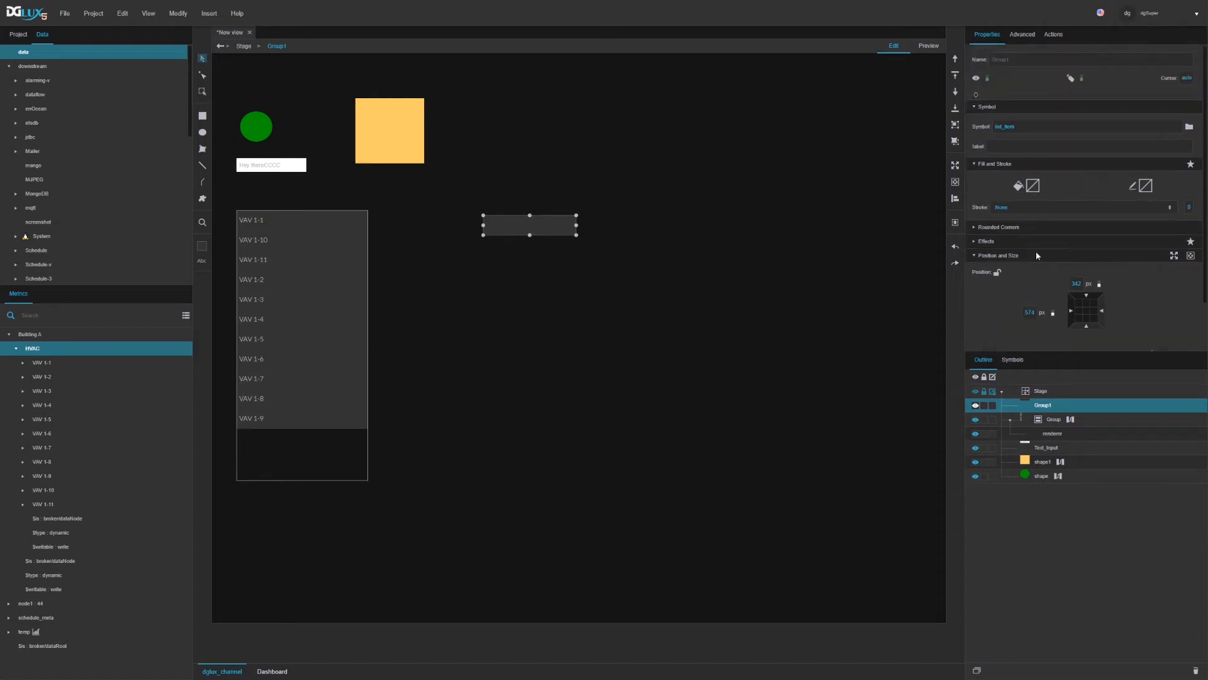
scroll(1004, 242, down, 1)
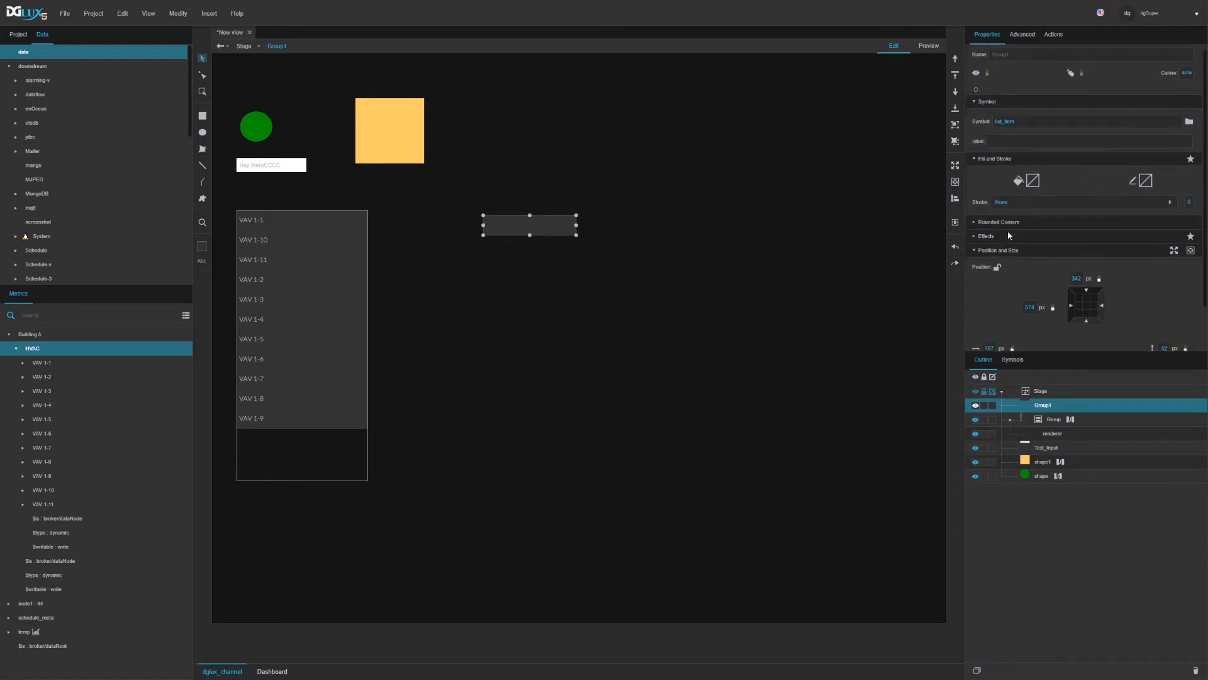
click(1049, 420)
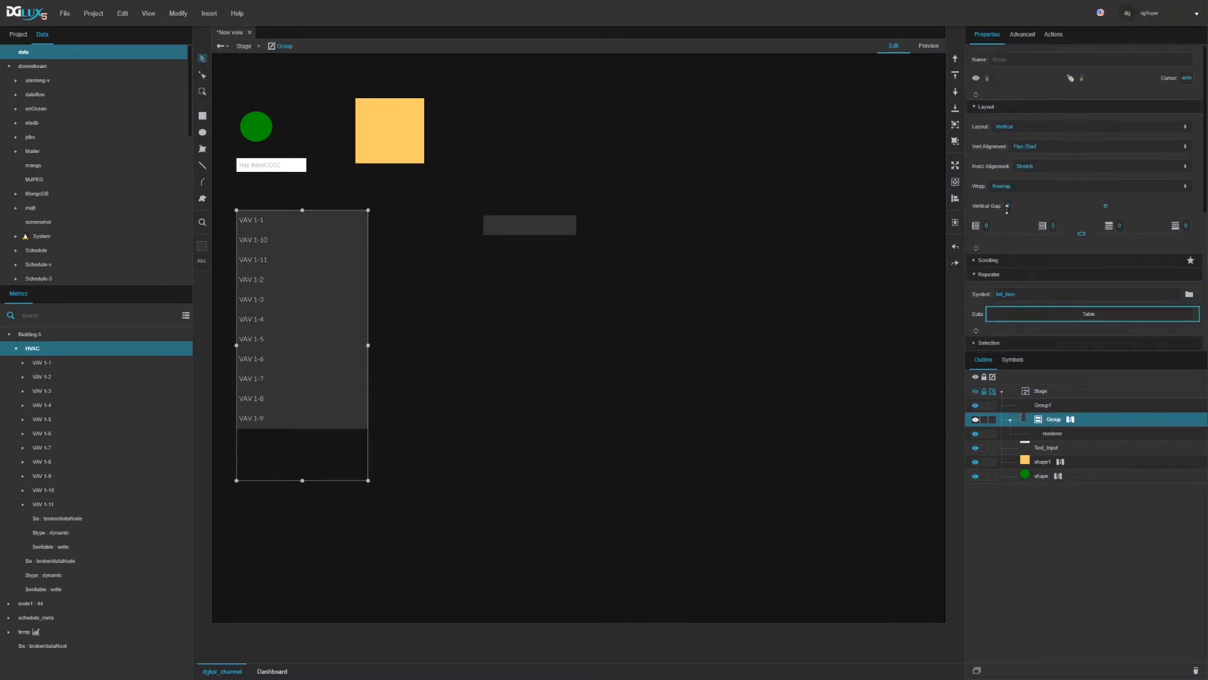
drag(1008, 211, 1007, 210)
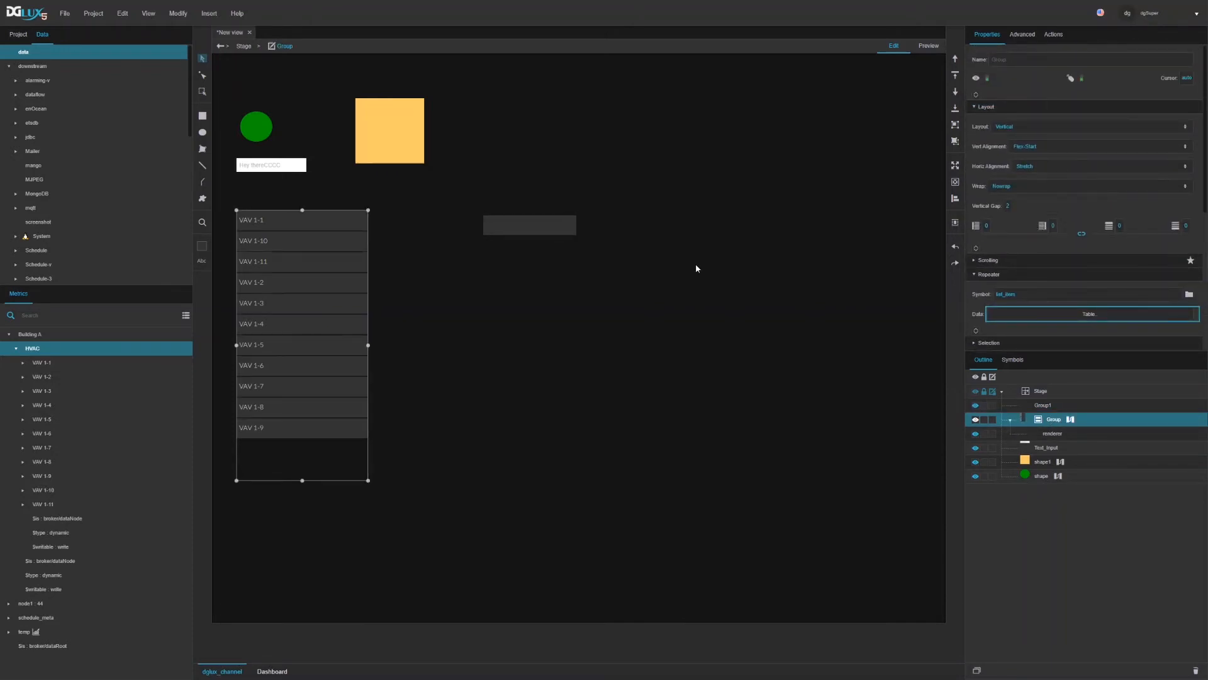
Delete the standalone Group1 list item and move the VAV list slightly up toward the text input
click(510, 231)
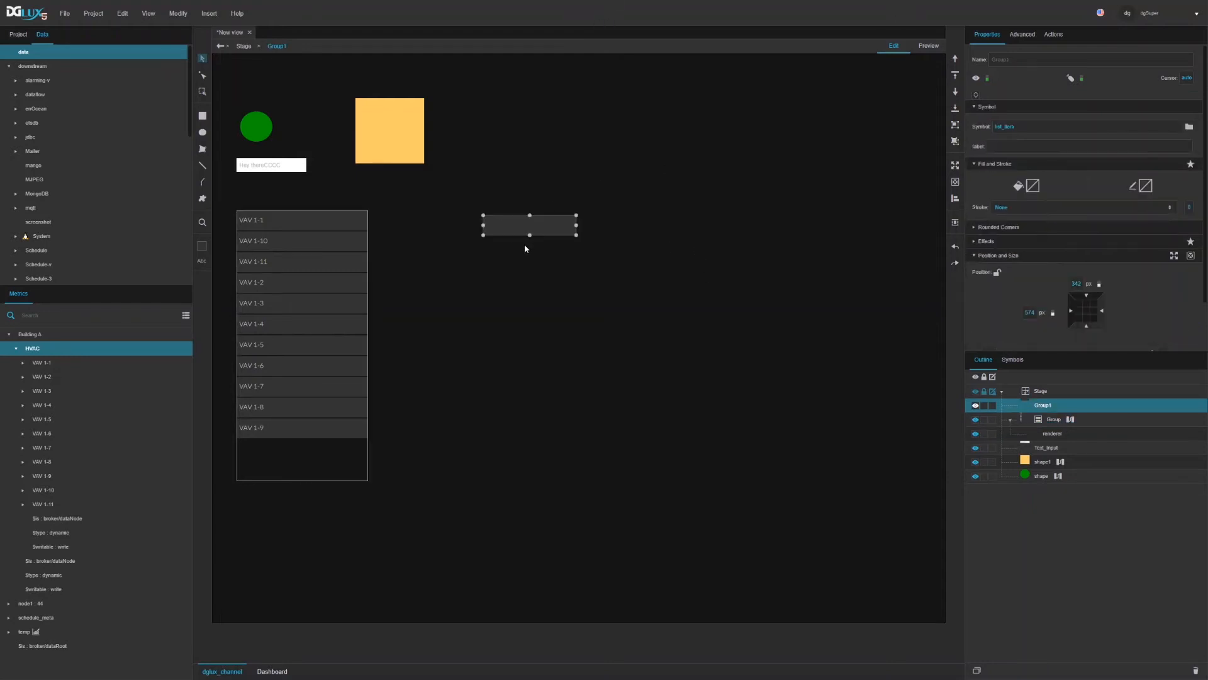
key(Delete)
drag(315, 468, 343, 456)
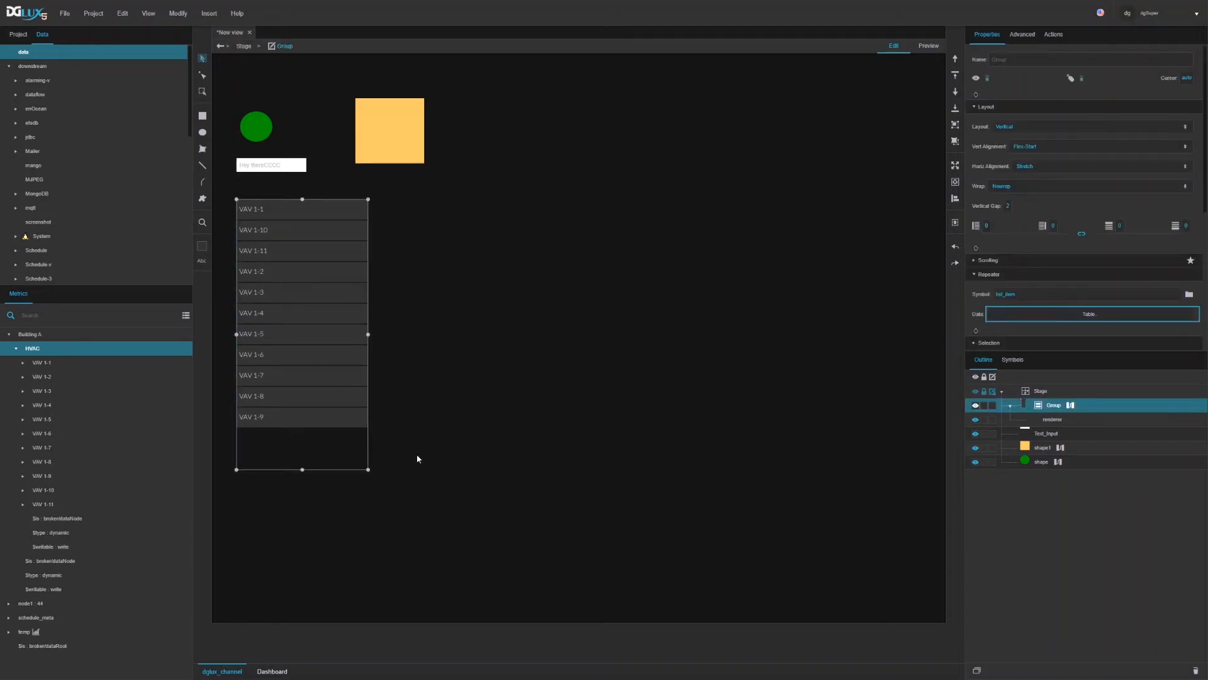
Duplicate the VAV list beside the original, naming the original "source" and the copy "dest"
drag(320, 462, 517, 449)
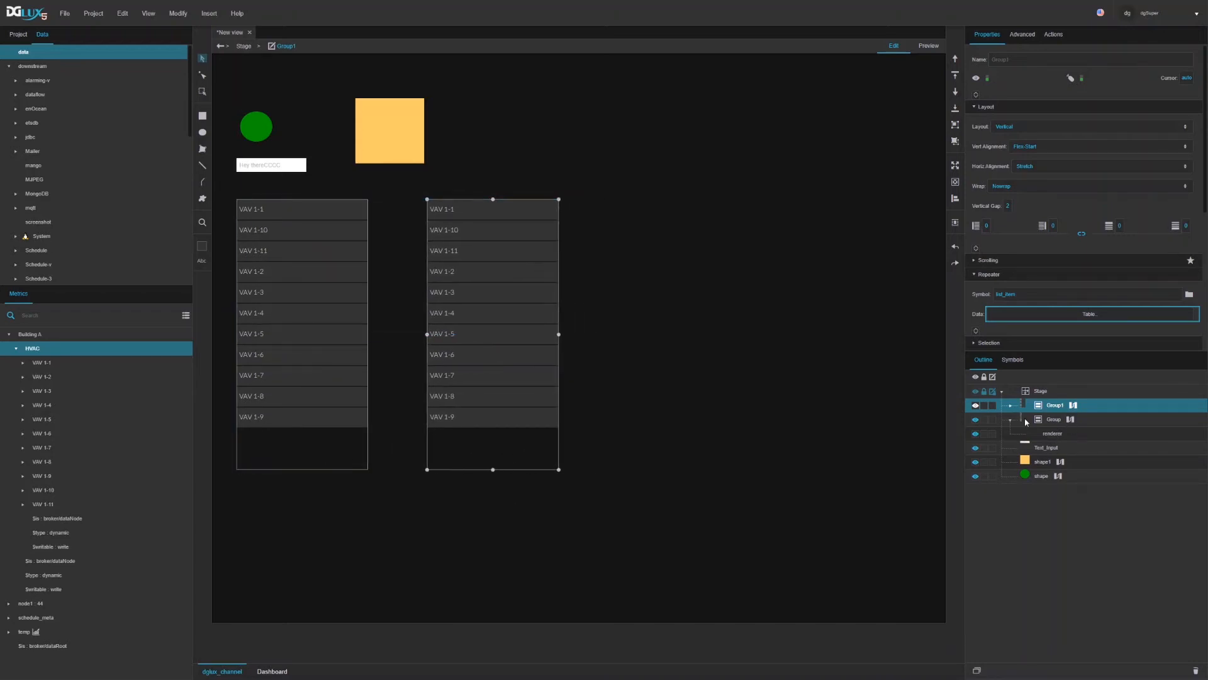
double_click(1056, 419)
text(source)
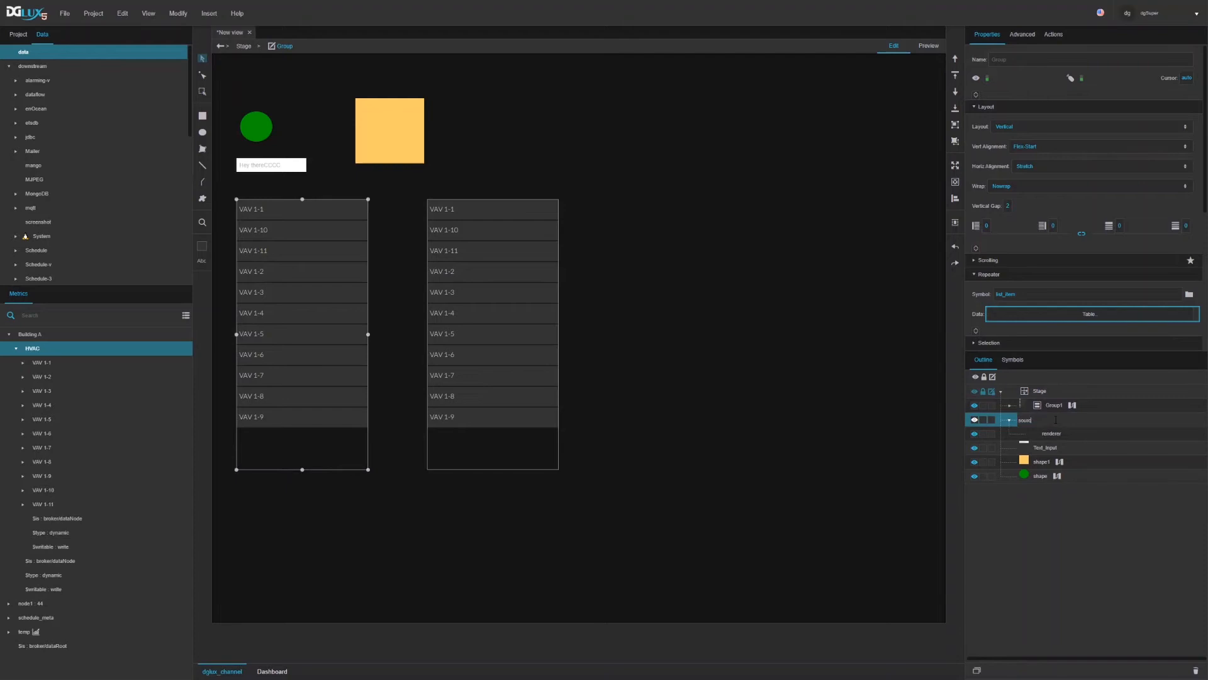
key(Return)
double_click(1054, 406)
text(dest)
key(Return)
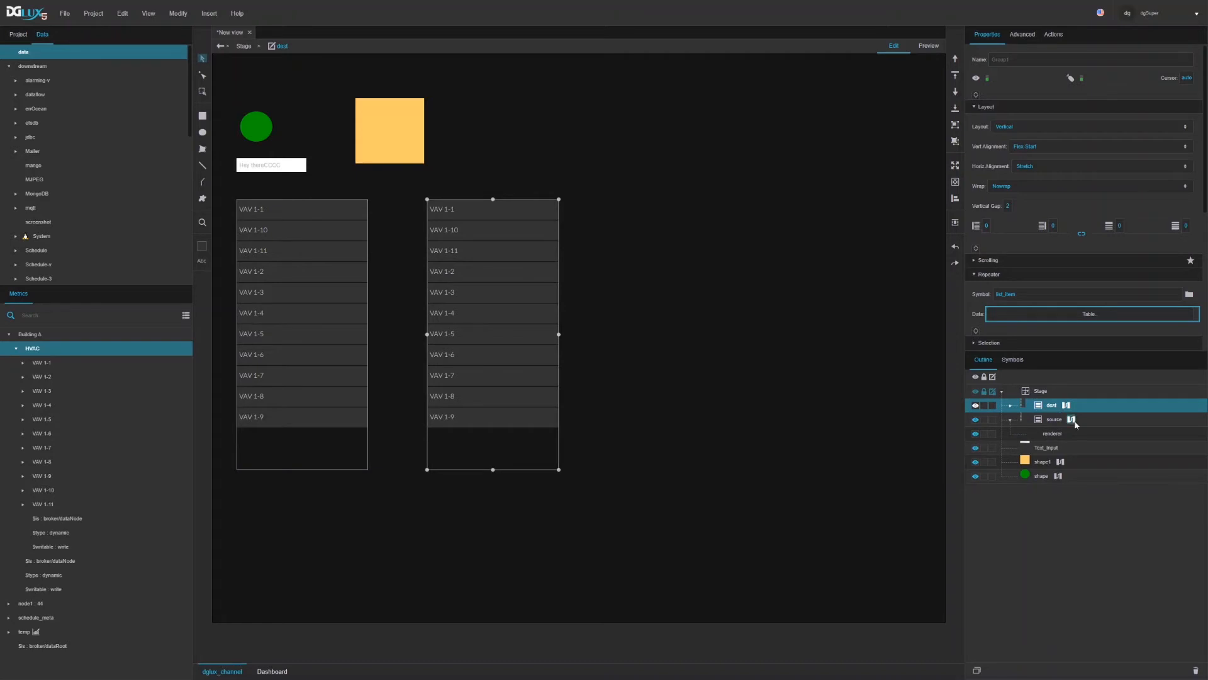
Examine the List Node block in the source list's dataflow and close the dataflow window
click(1072, 419)
click(548, 433)
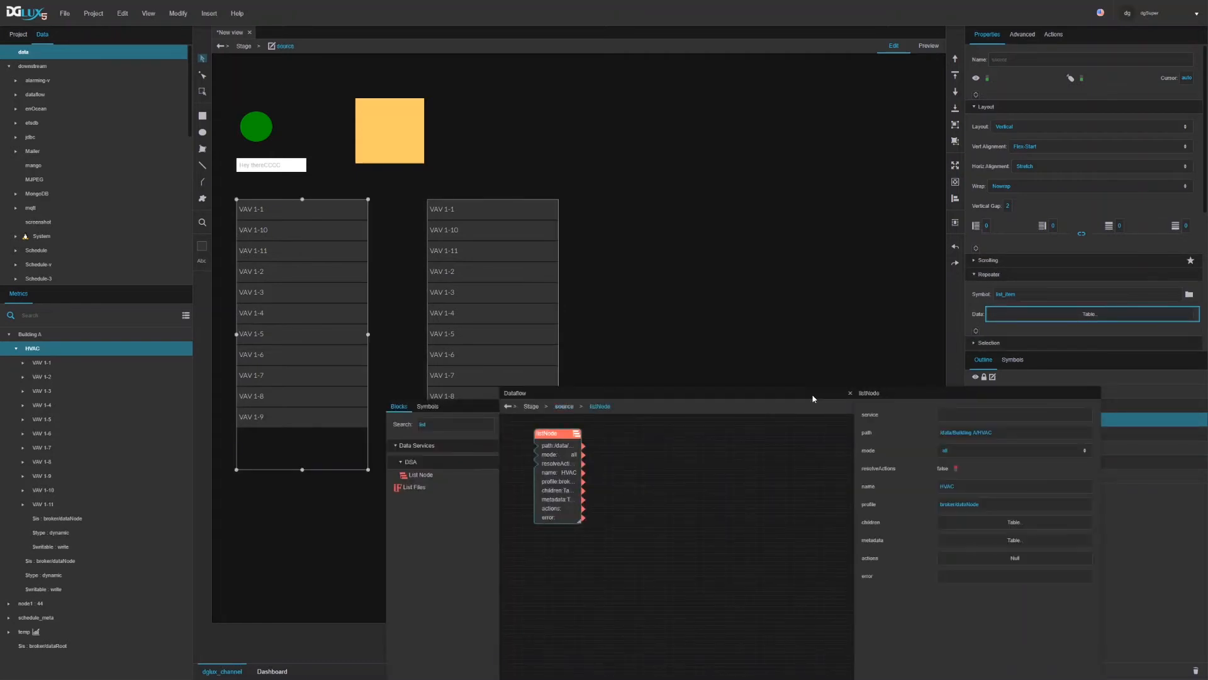
click(851, 393)
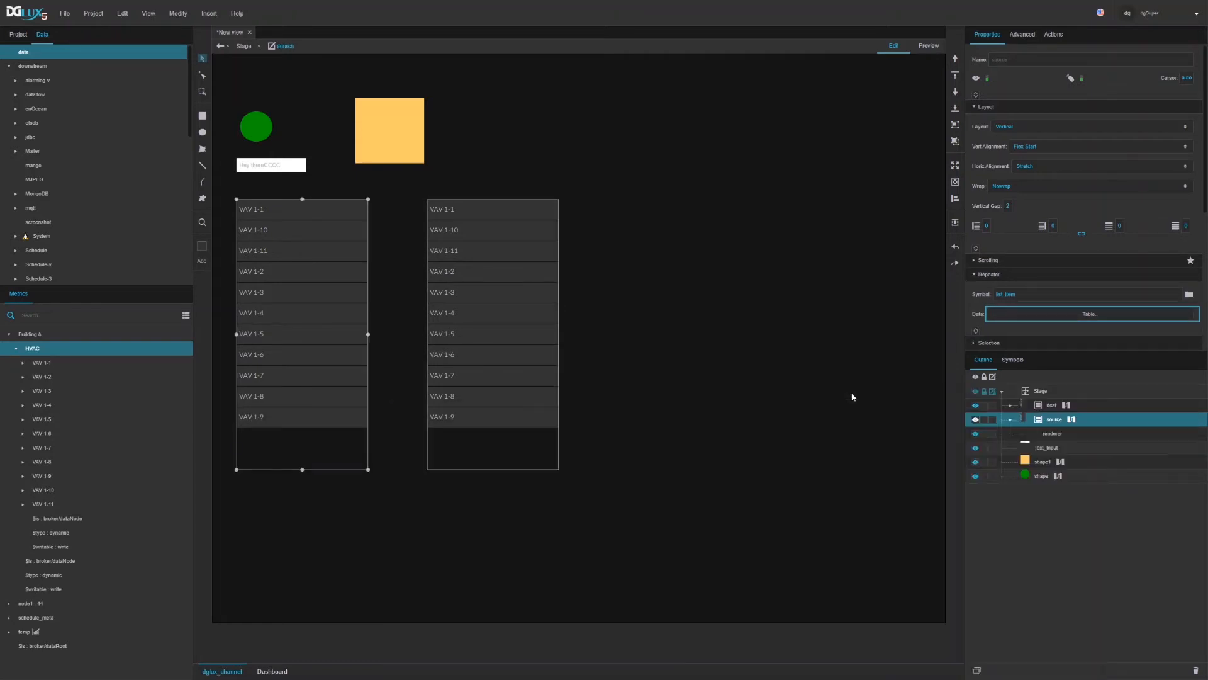
Add a Table block beside the List Node block in the dest list's dataflow and shift both blocks closer to the edge
click(1067, 405)
double_click(465, 429)
text(tabl)
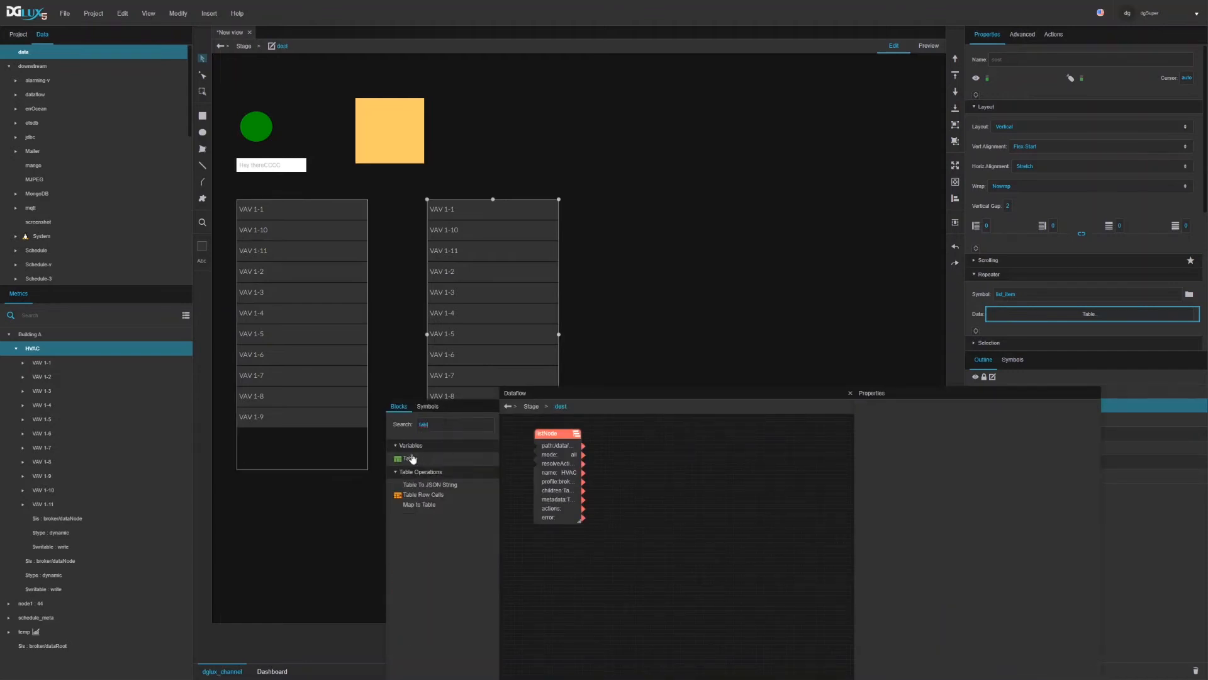
drag(405, 466, 618, 434)
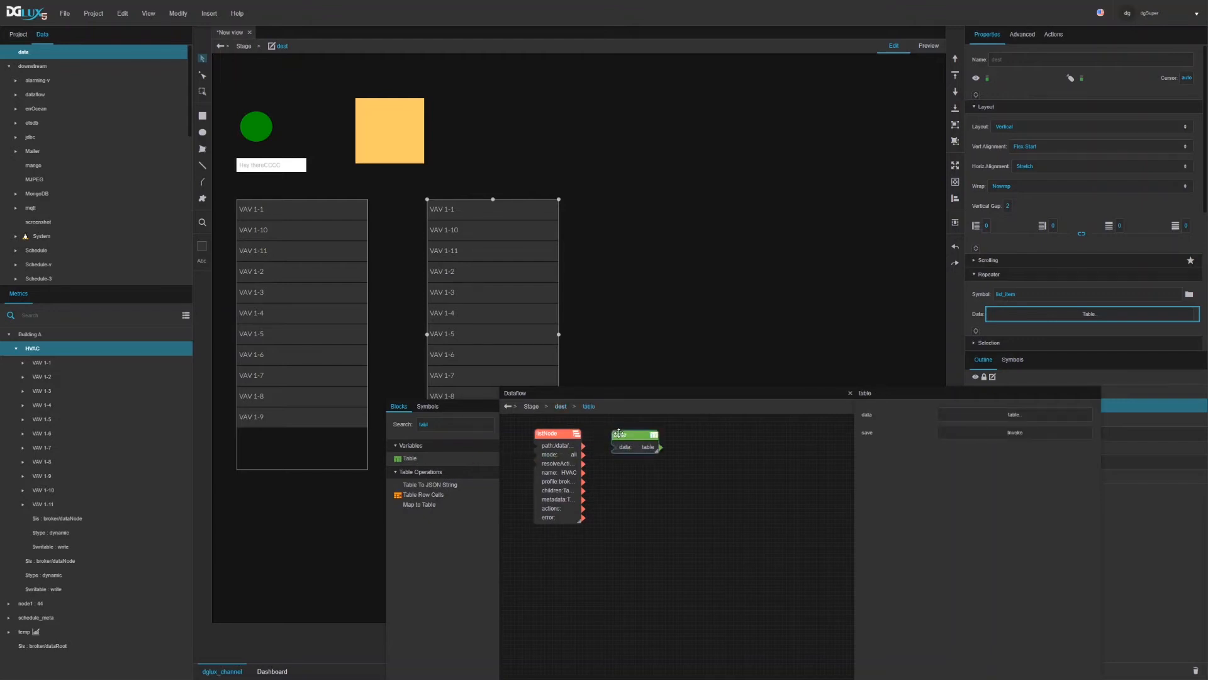
click(564, 492)
drag(557, 435, 534, 434)
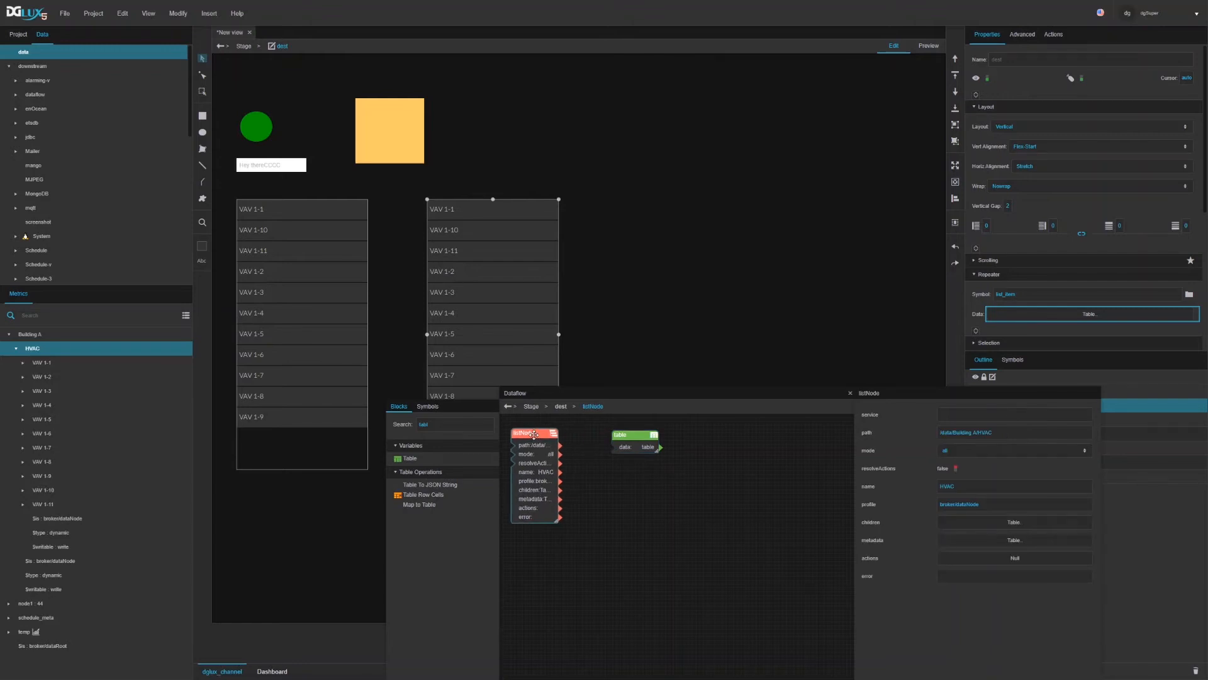
click(647, 436)
drag(646, 435, 626, 435)
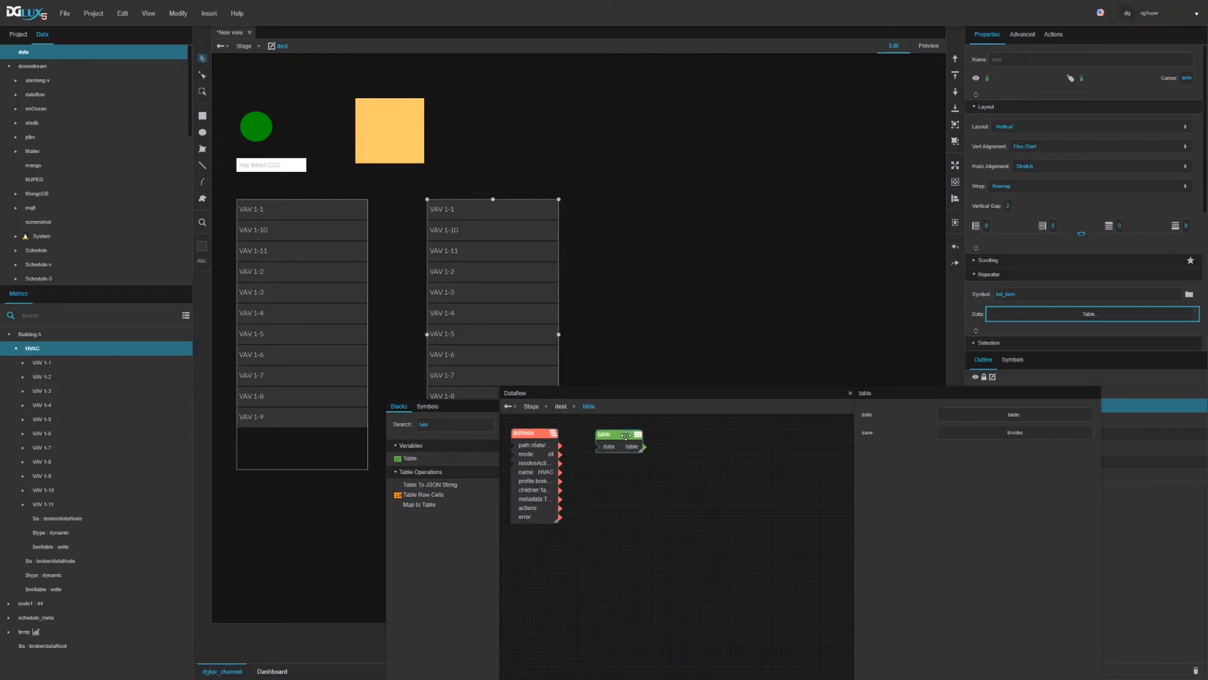
Rename the Table block's v1 column as "label" and its v2 column as "path"
click(1014, 414)
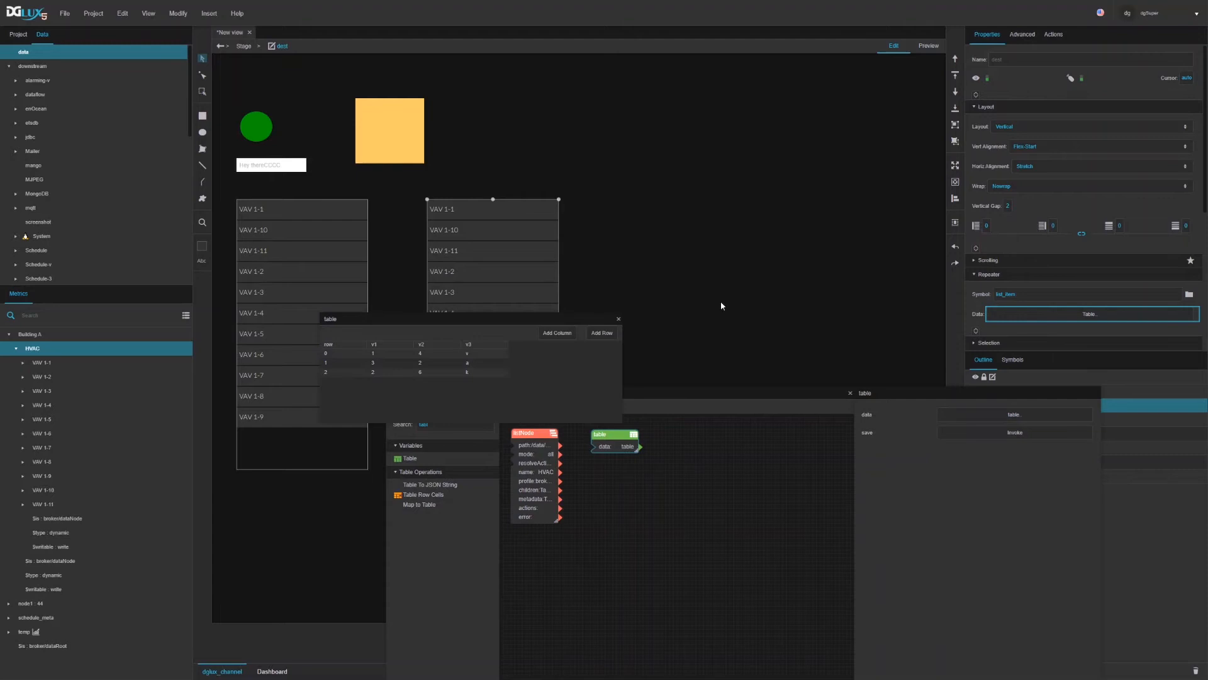
click(393, 345)
text(ellabel)
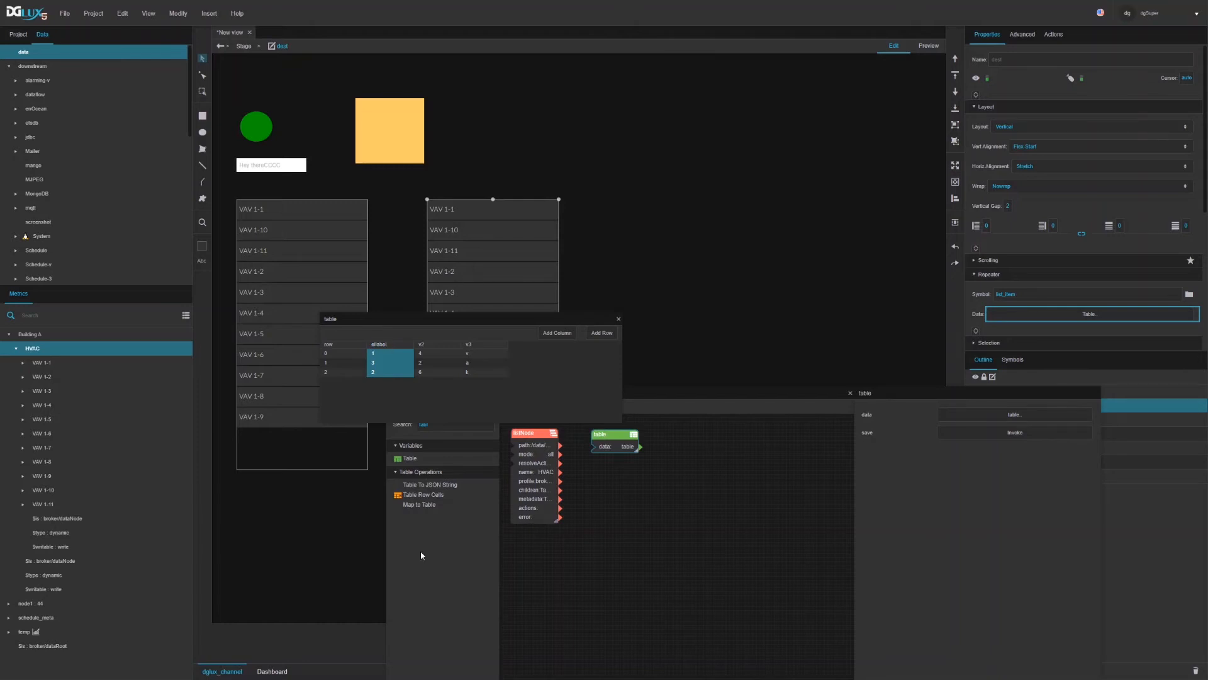
double_click(379, 346)
text(label)
double_click(423, 345)
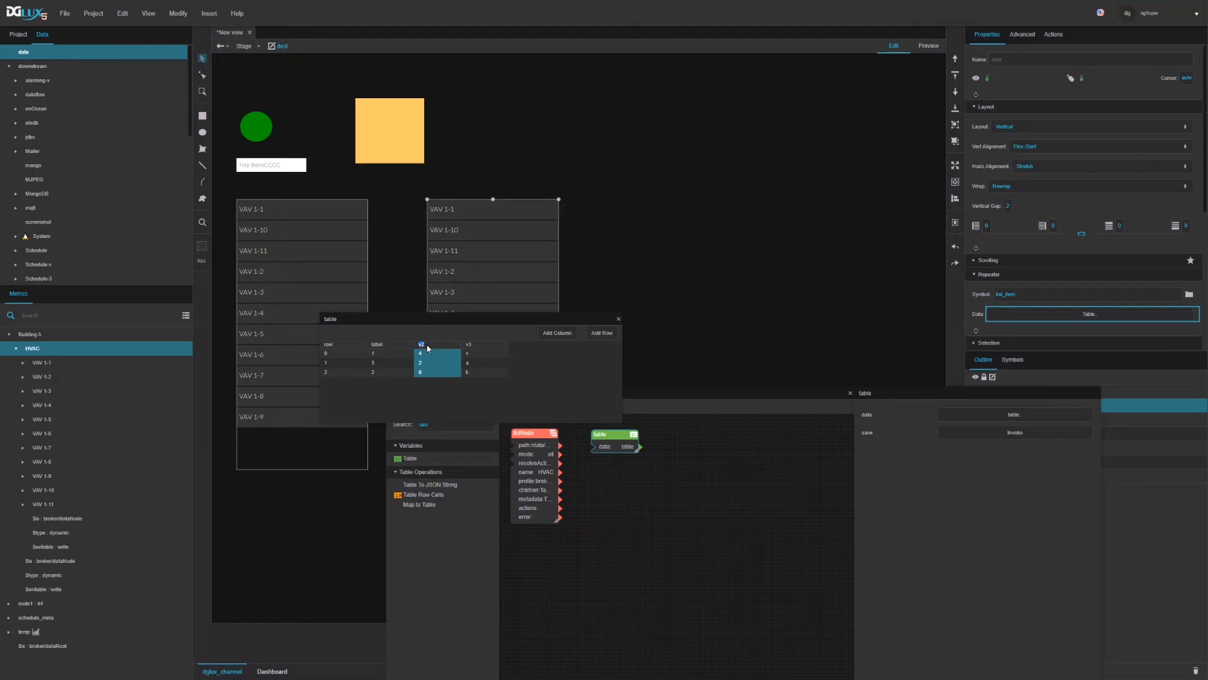
text(path)
Delete the v3 column and all three sample rows from the Table block's data
right_click(486, 347)
click(503, 380)
right_click(426, 372)
click(450, 409)
right_click(427, 361)
click(450, 399)
right_click(425, 353)
click(450, 391)
Bind the Table block's output to the dest repeater's data and delete the List Node block from its dataflow
drag(631, 445, 1071, 317)
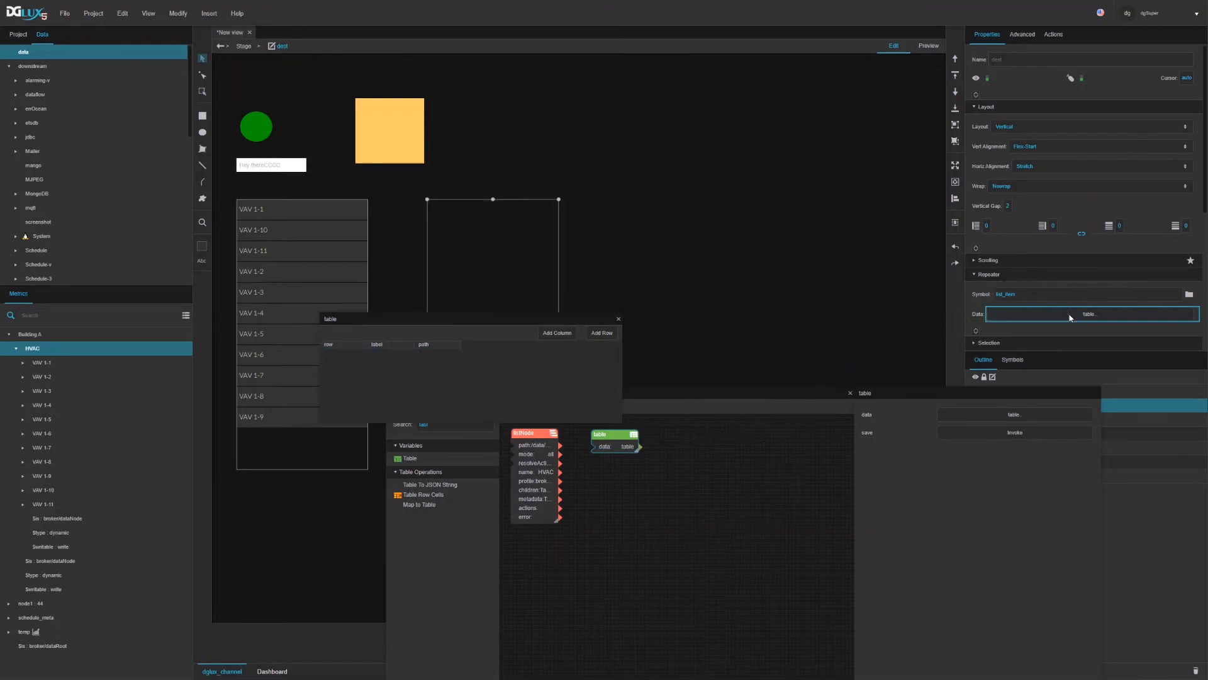
click(618, 319)
click(525, 435)
key(Delete)
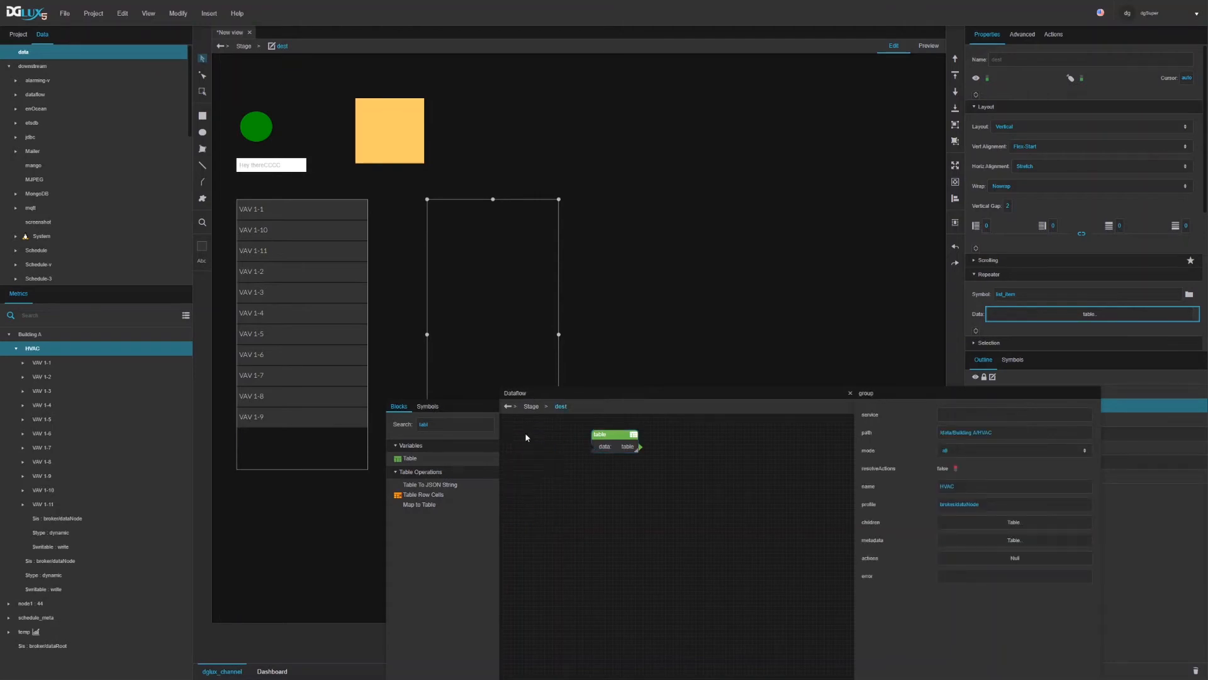
drag(608, 442, 574, 442)
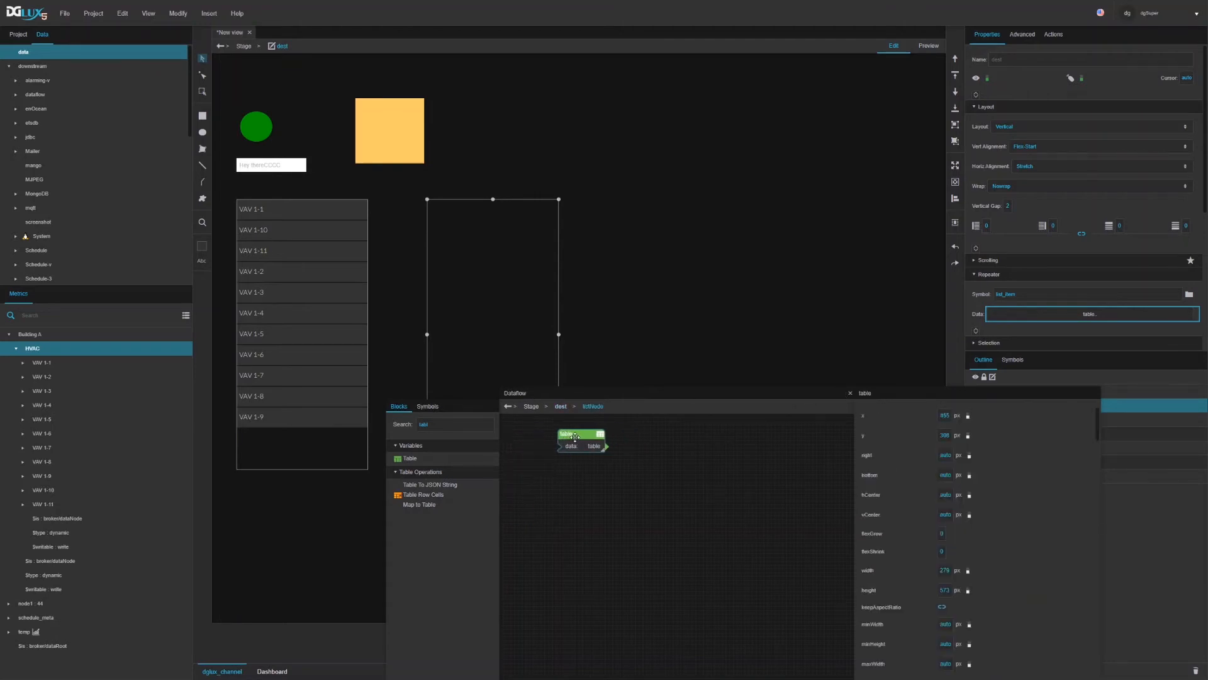
click(850, 393)
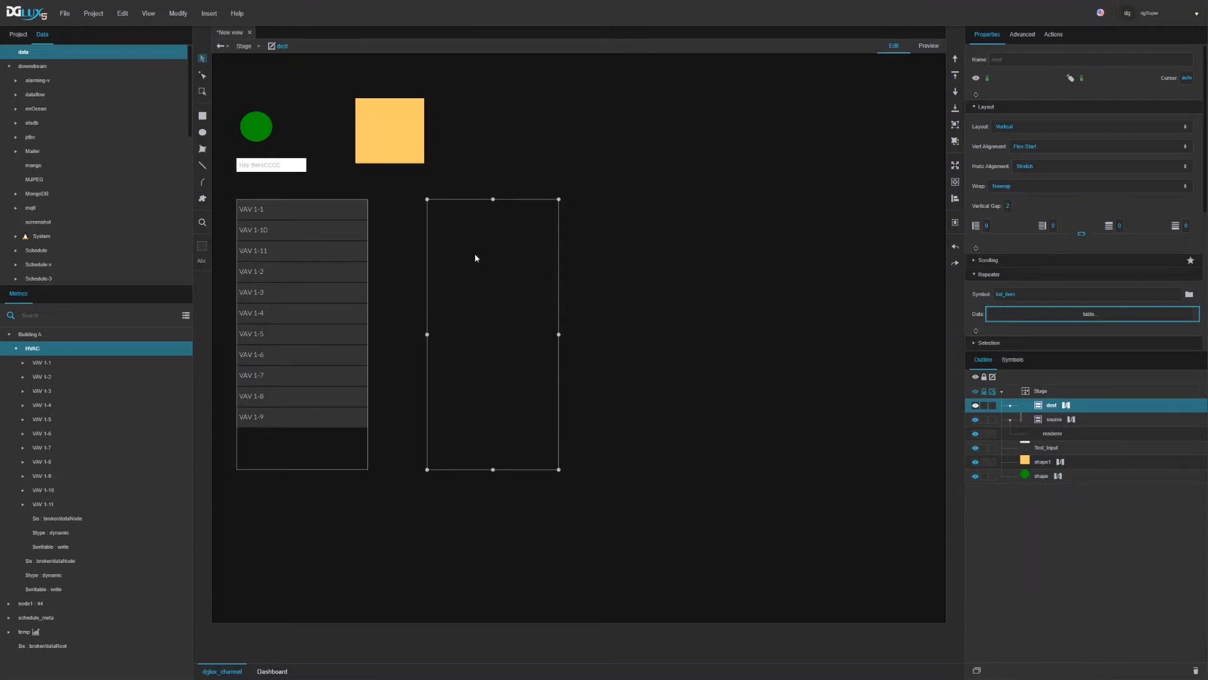
Make the dest list droppable with the drop group "nodeList"
click(1011, 405)
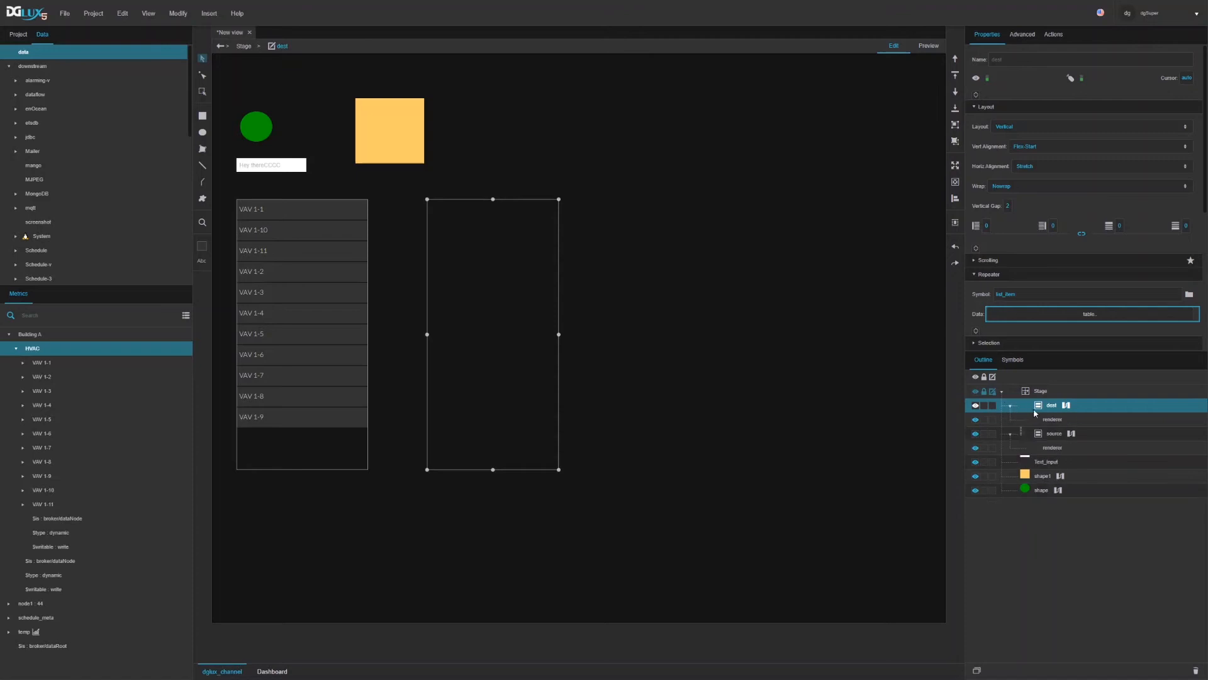
click(1022, 35)
text(drag)
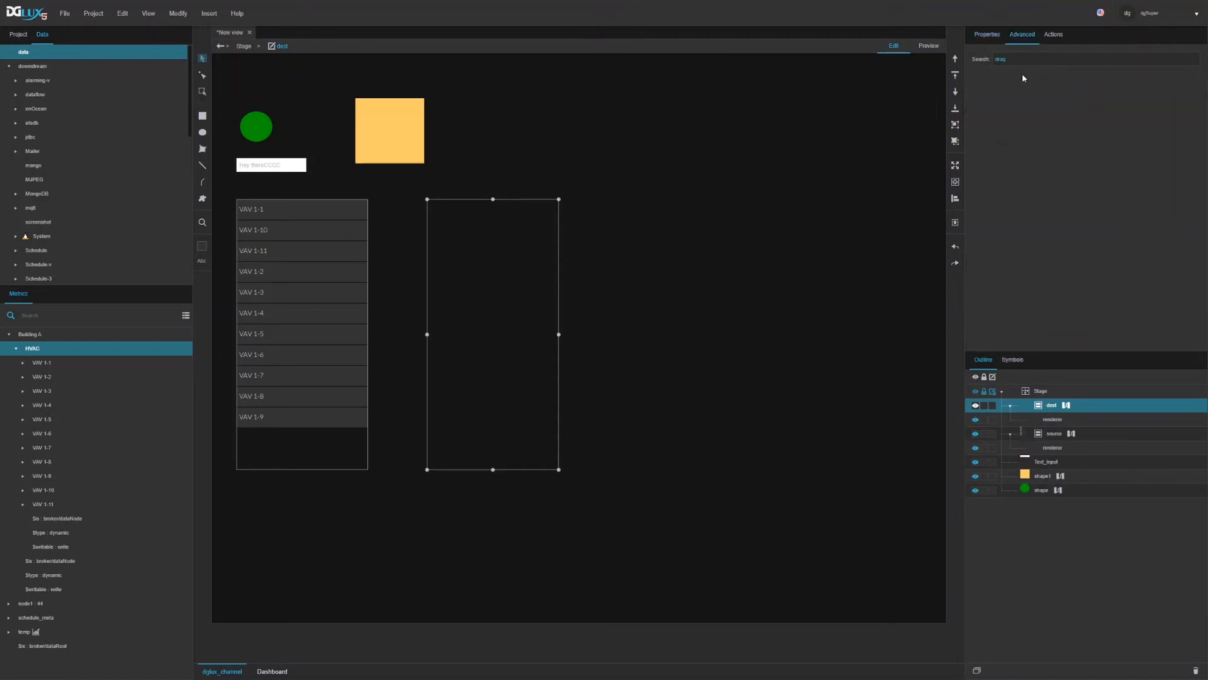
key(BackSpace)
key(BackSpace)
text(op)
Add a Mouse Event block to dest's dataflow and bind the list's onDragDrop event to the block's input
click(1066, 405)
double_click(435, 425)
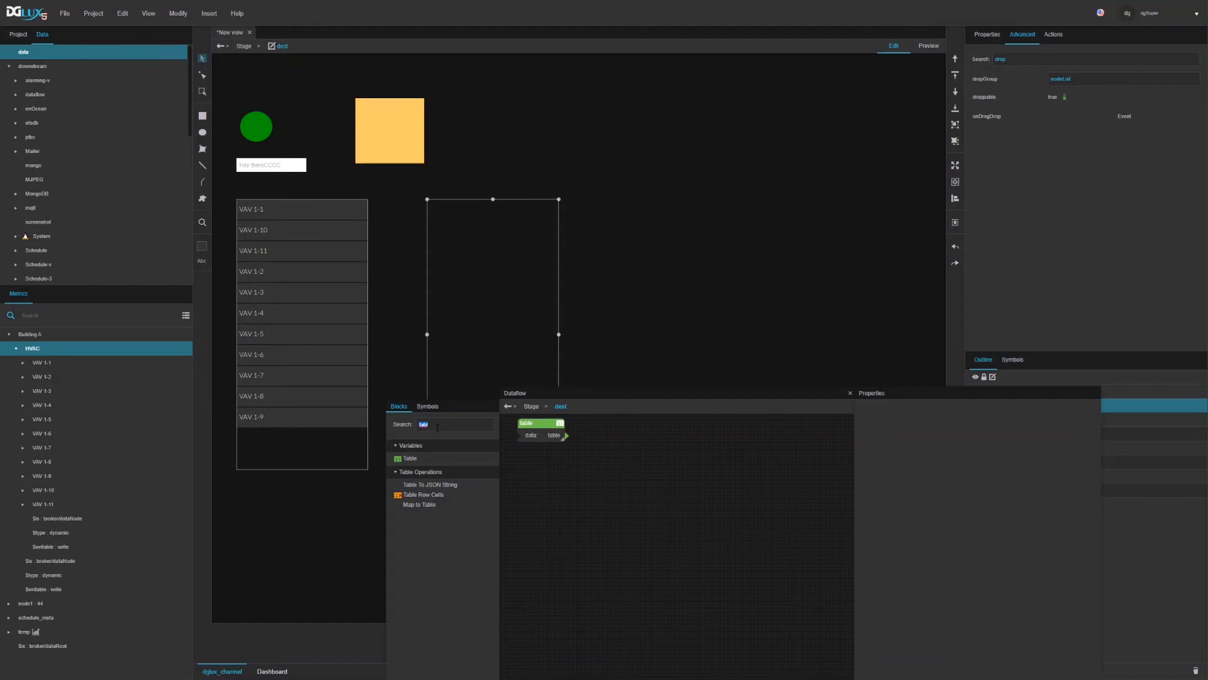
text(m)
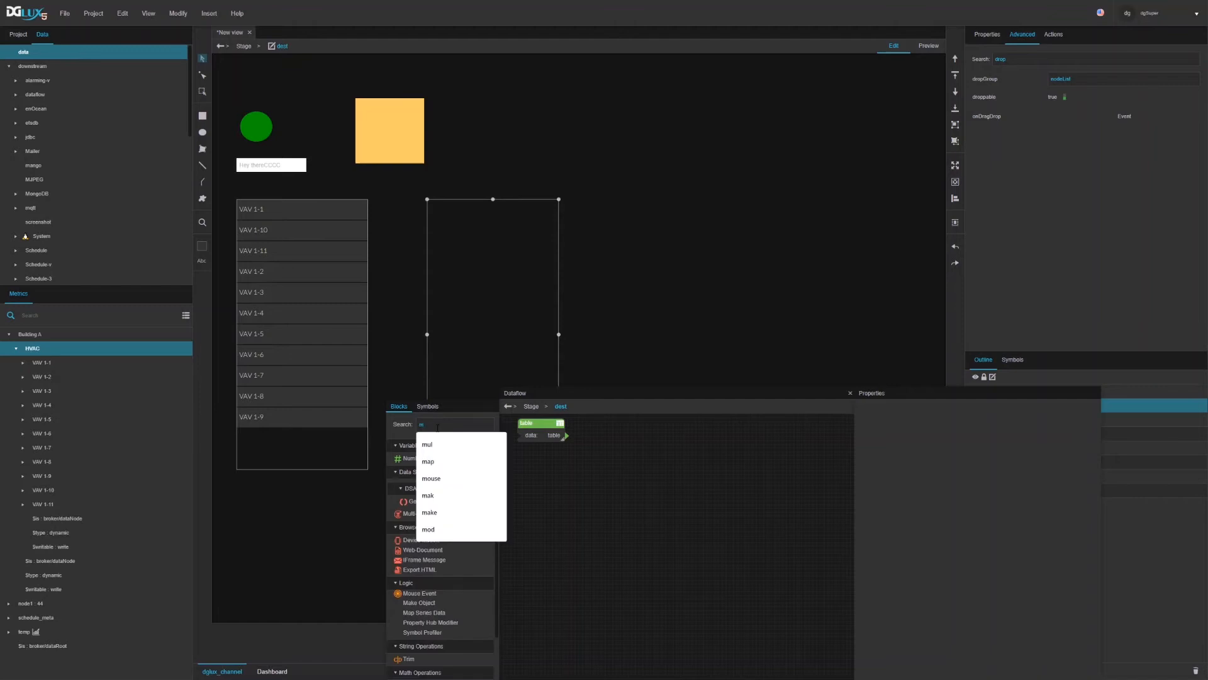
text(ouse)
drag(421, 456, 596, 423)
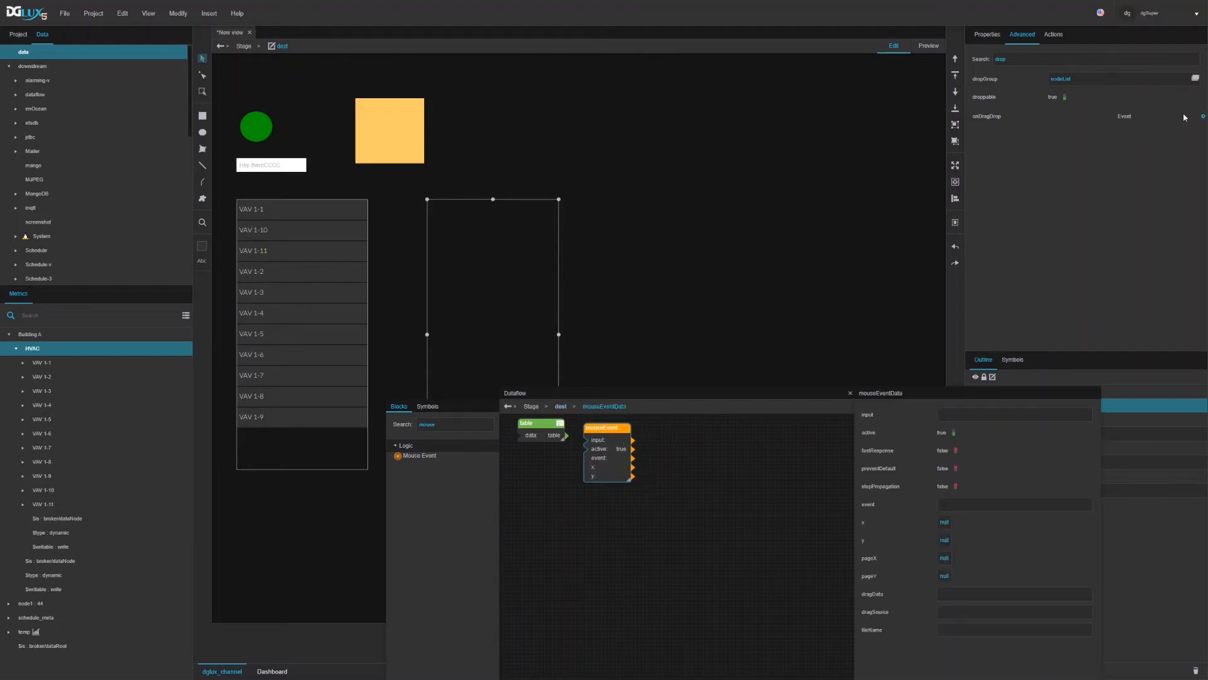
drag(1203, 117, 981, 415)
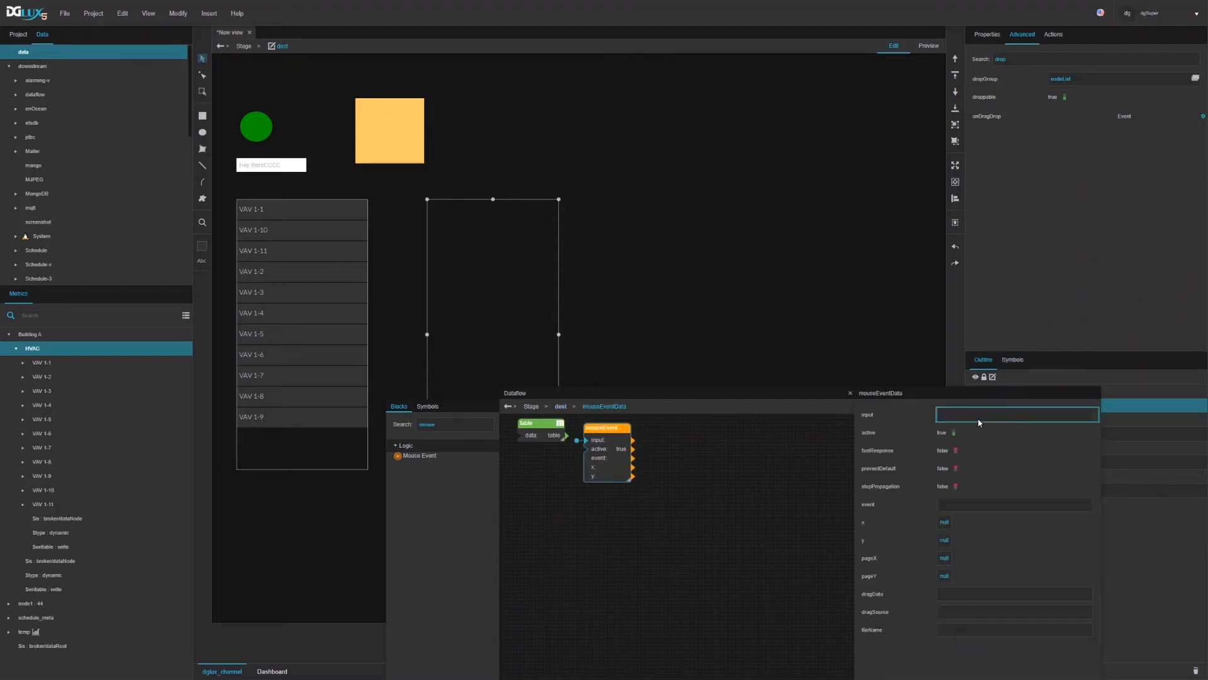
Insert an Add Row block fed by the Table block's output, with column 0 set to "label" and column 1 to "path"
double_click(473, 429)
text(add)
drag(412, 488, 680, 431)
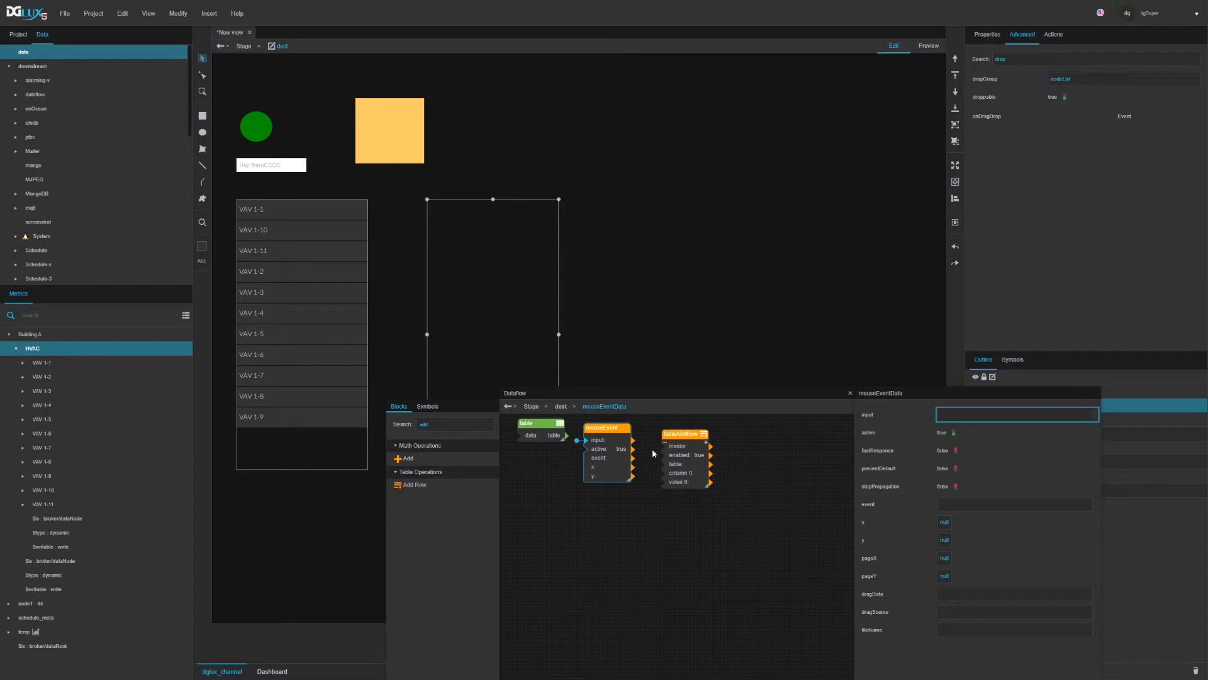
drag(566, 435, 667, 464)
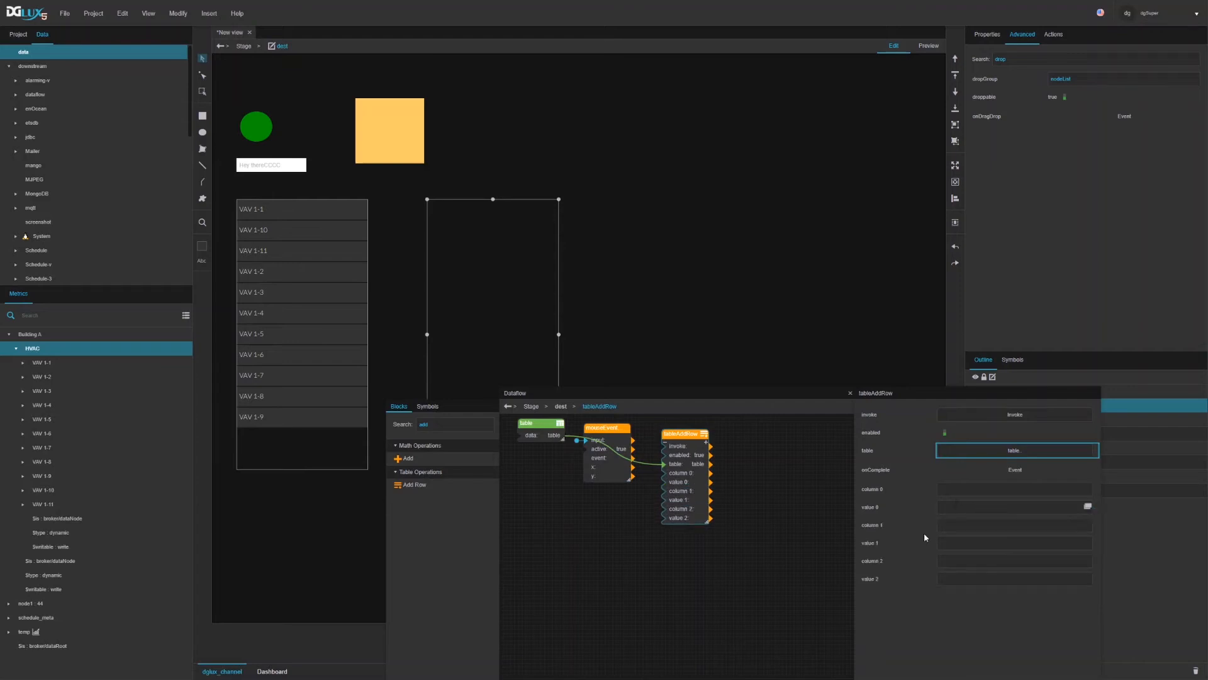
click(666, 442)
click(979, 485)
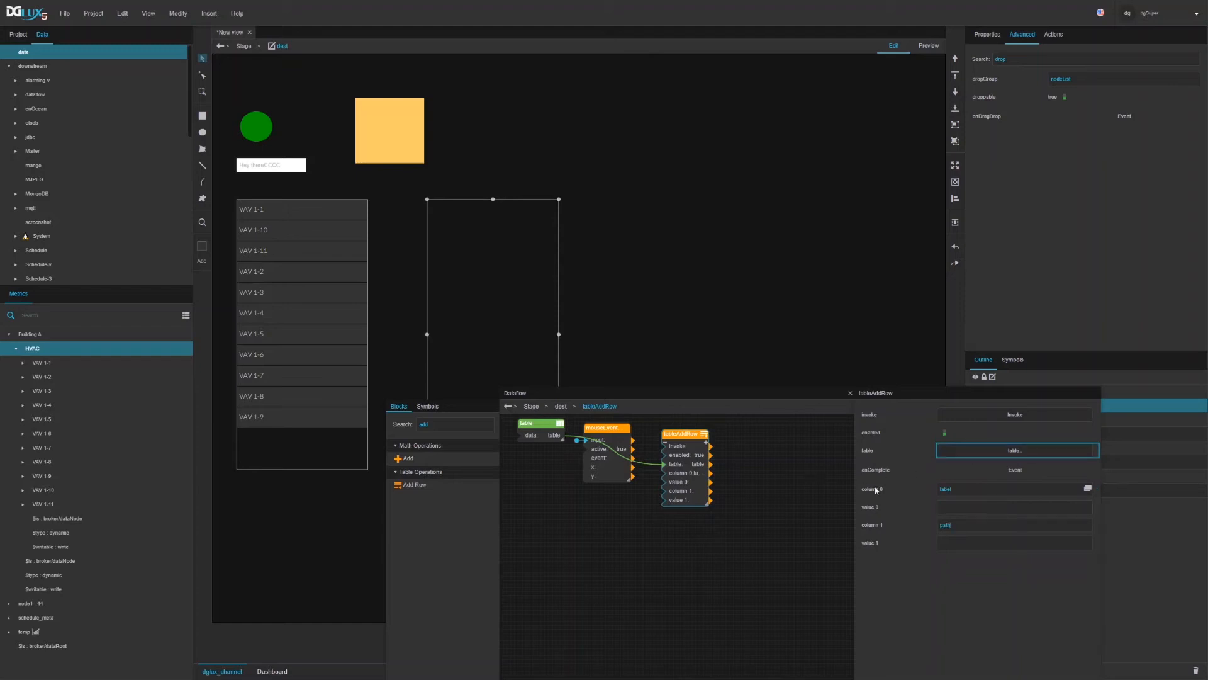
drag(689, 433, 675, 426)
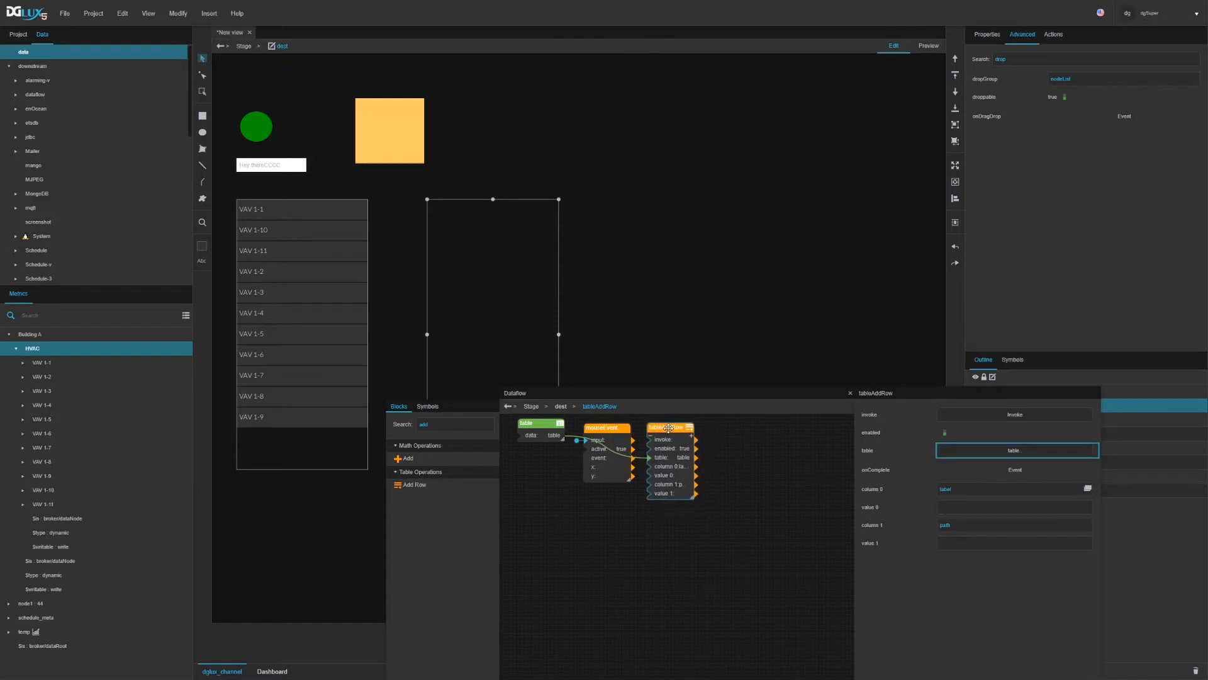
Insert a Delay block between the Mouse Event and Add Row blocks and set its delay to 0.2
click(629, 461)
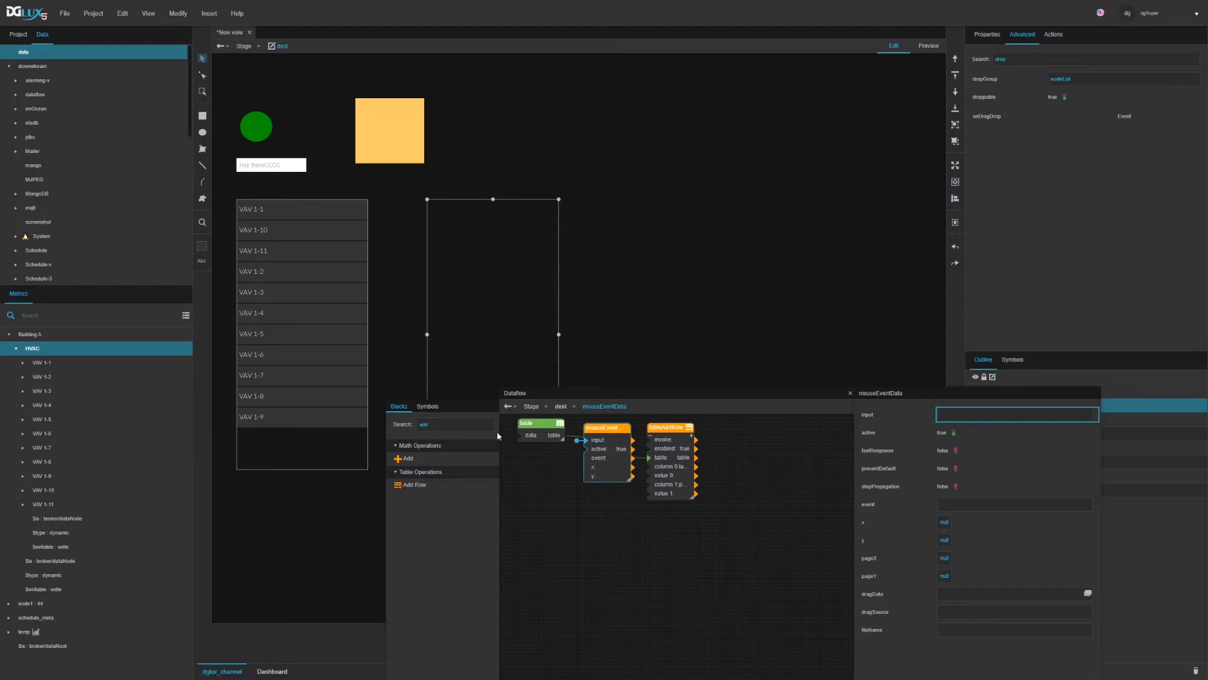
drag(677, 428, 745, 426)
double_click(459, 424)
text(del)
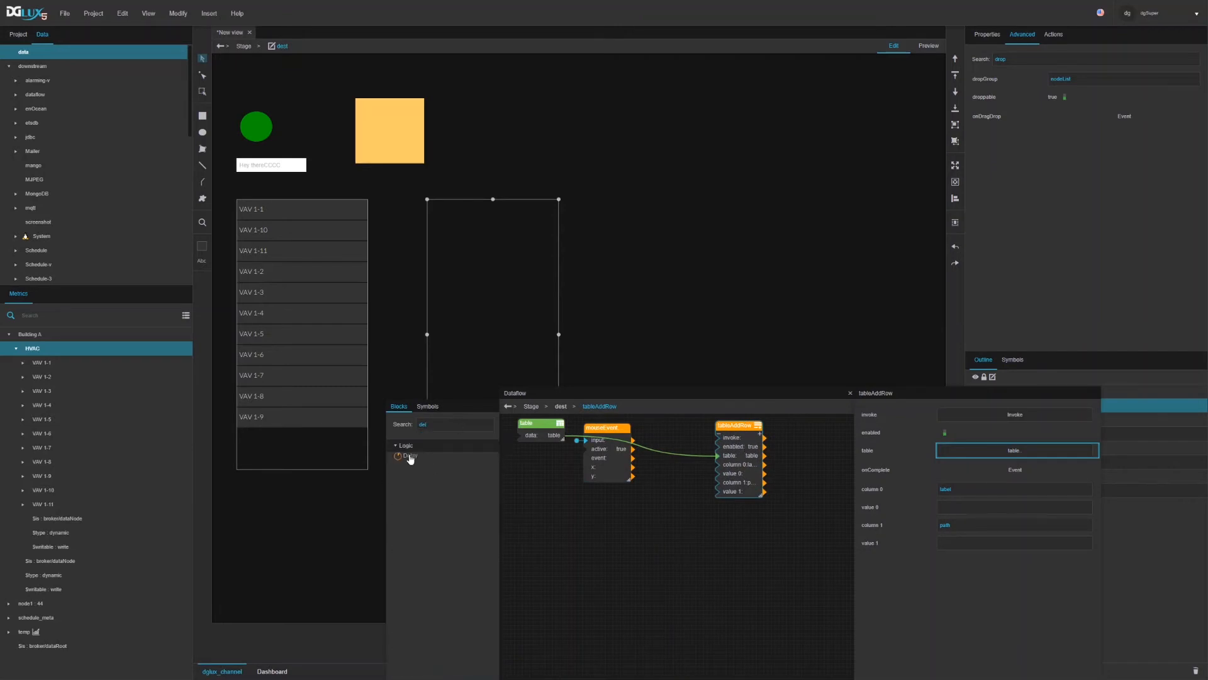
drag(409, 456, 689, 445)
click(939, 433)
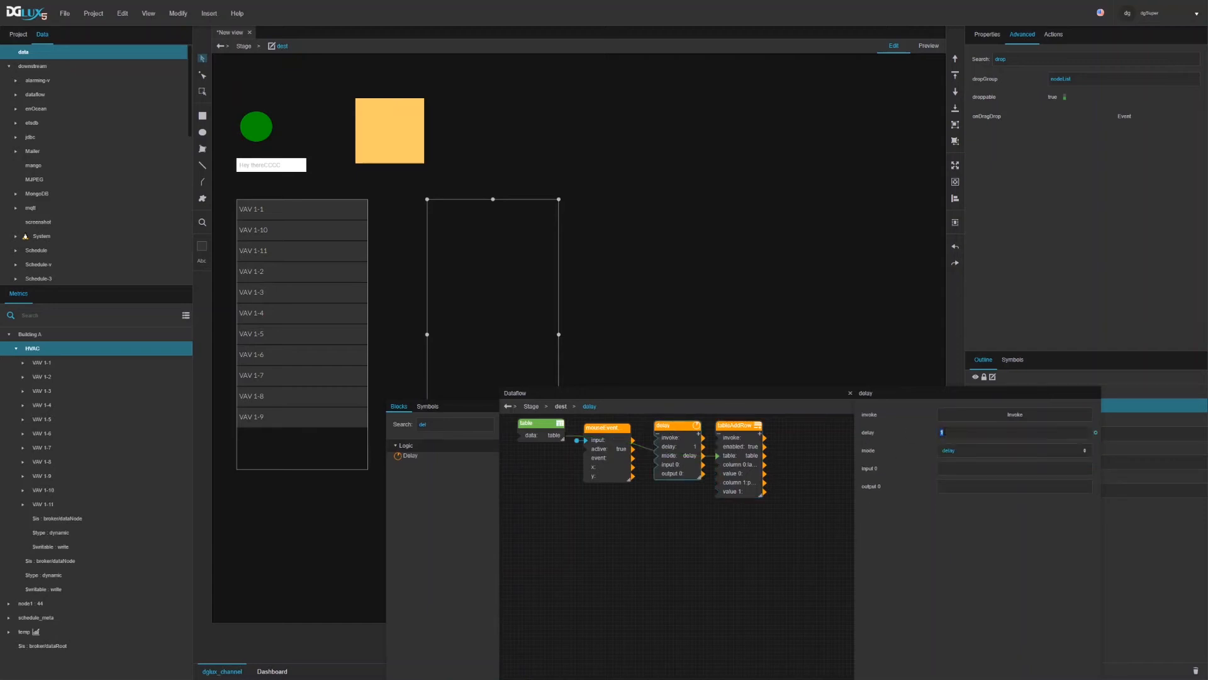
text(0.2)
Wire the Mouse Event block to the Delay's input 0 and the Delay's output 0 to Add Row's invoke, and close the dataflow
drag(633, 448, 656, 465)
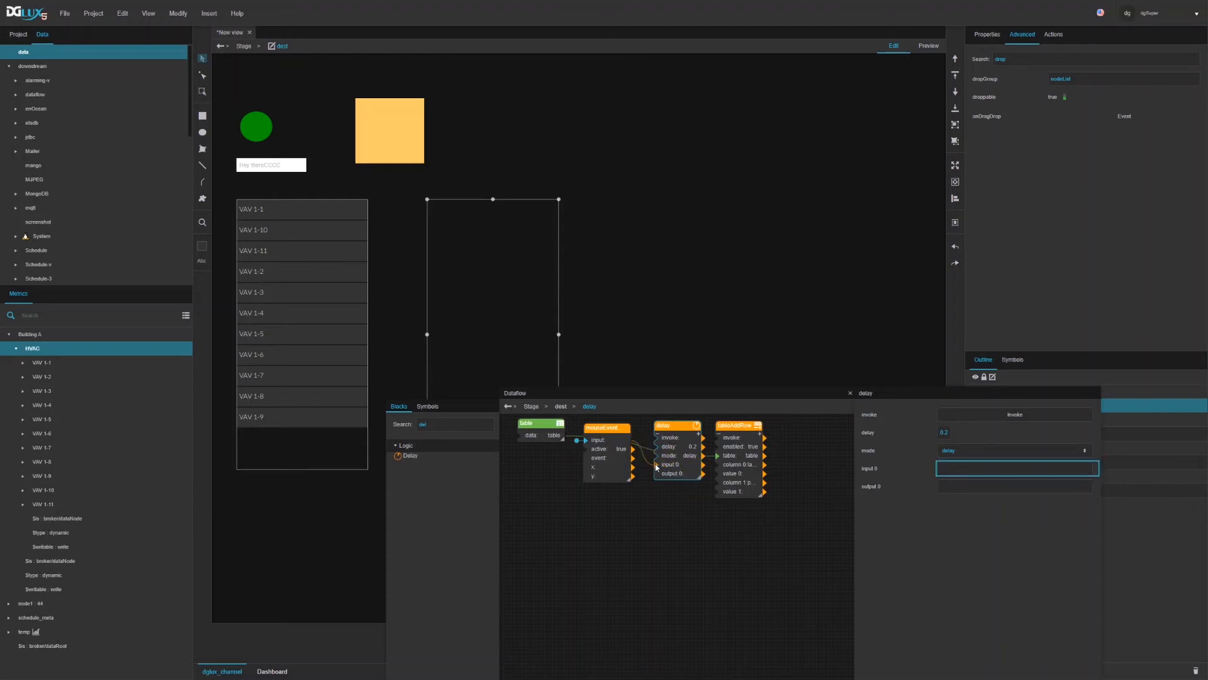
drag(703, 474, 737, 427)
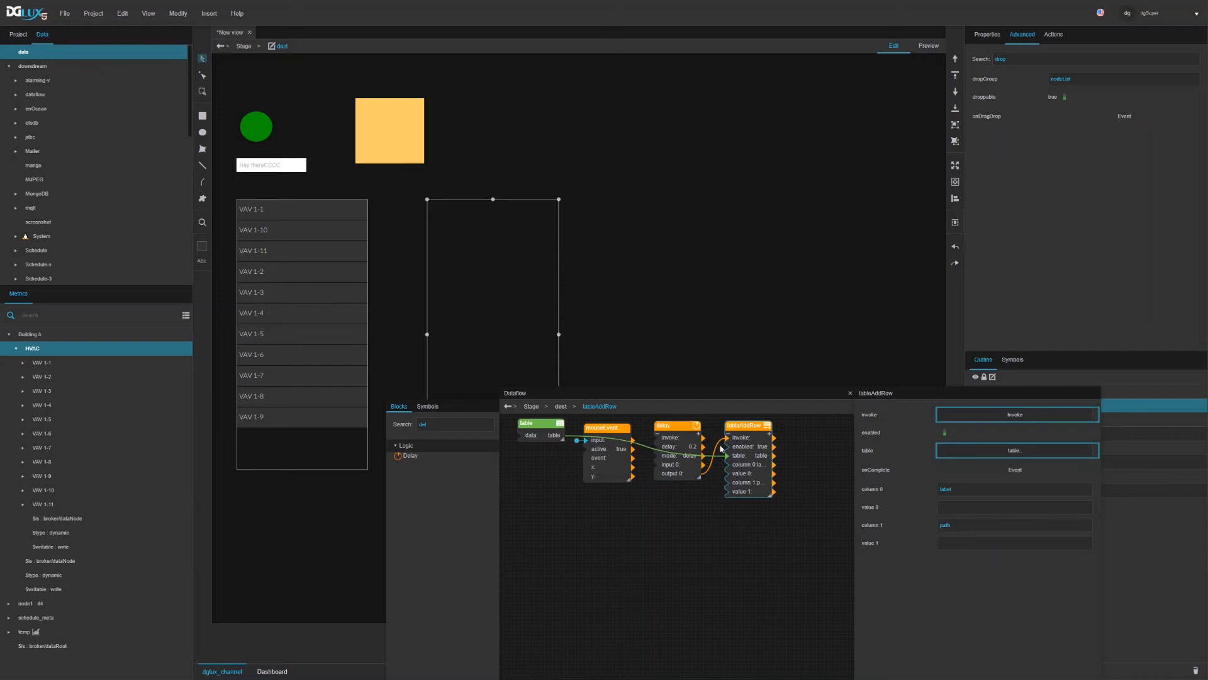
click(851, 393)
Open the list_item symbol for editing from source's renderer and shrink its editing window over the source list
click(290, 215)
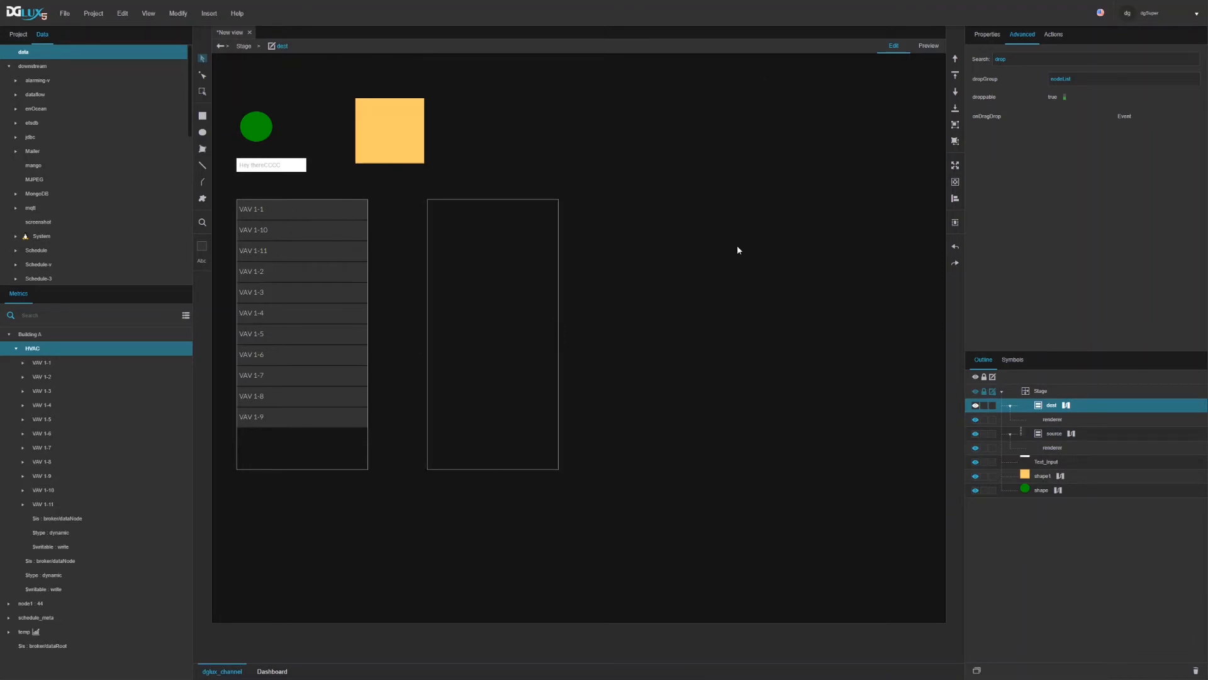
click(1054, 433)
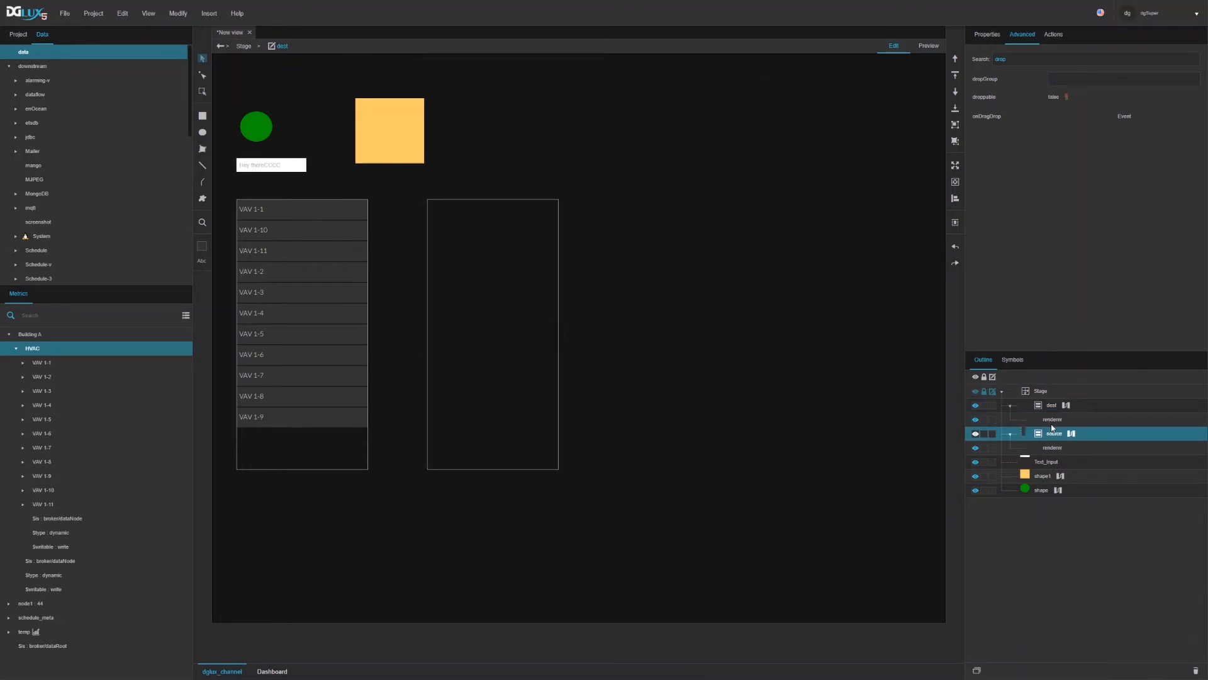
click(987, 34)
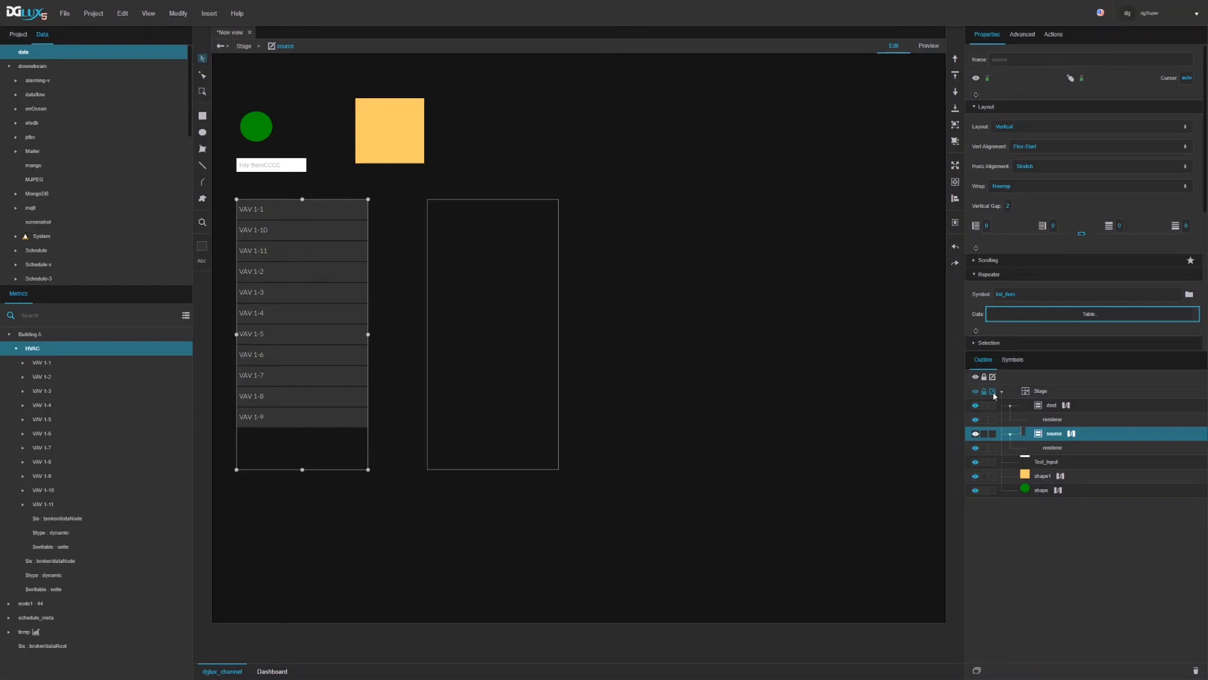
click(1051, 447)
right_click(1050, 448)
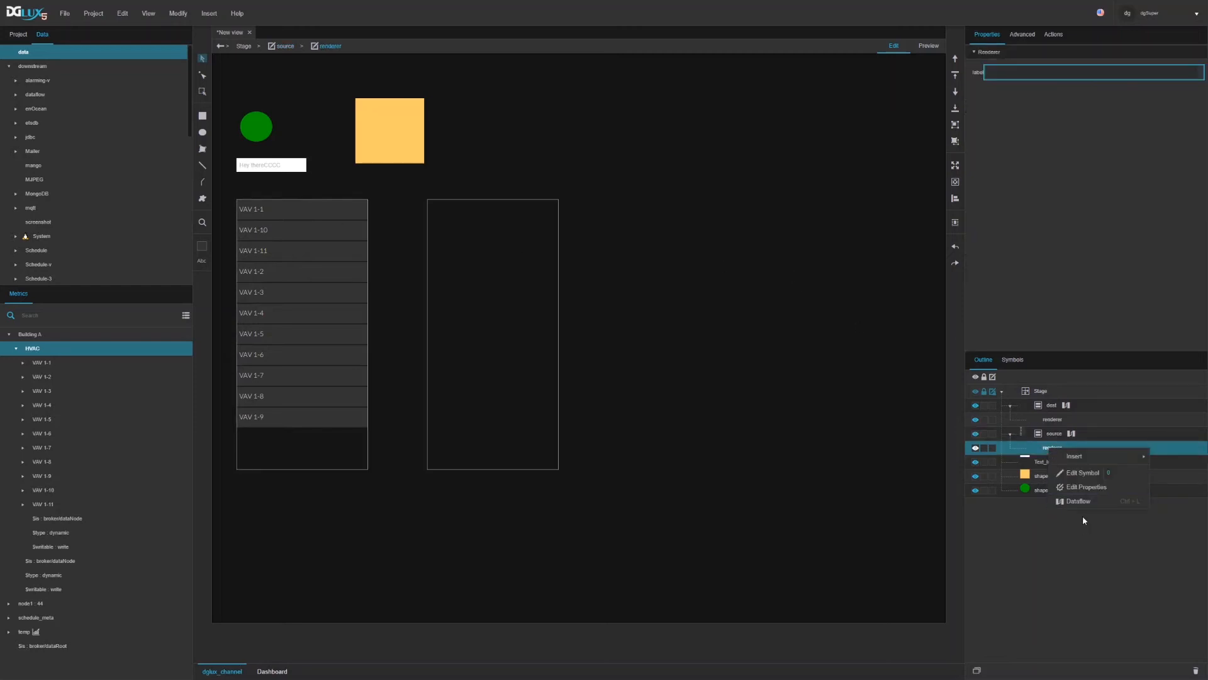
click(1090, 480)
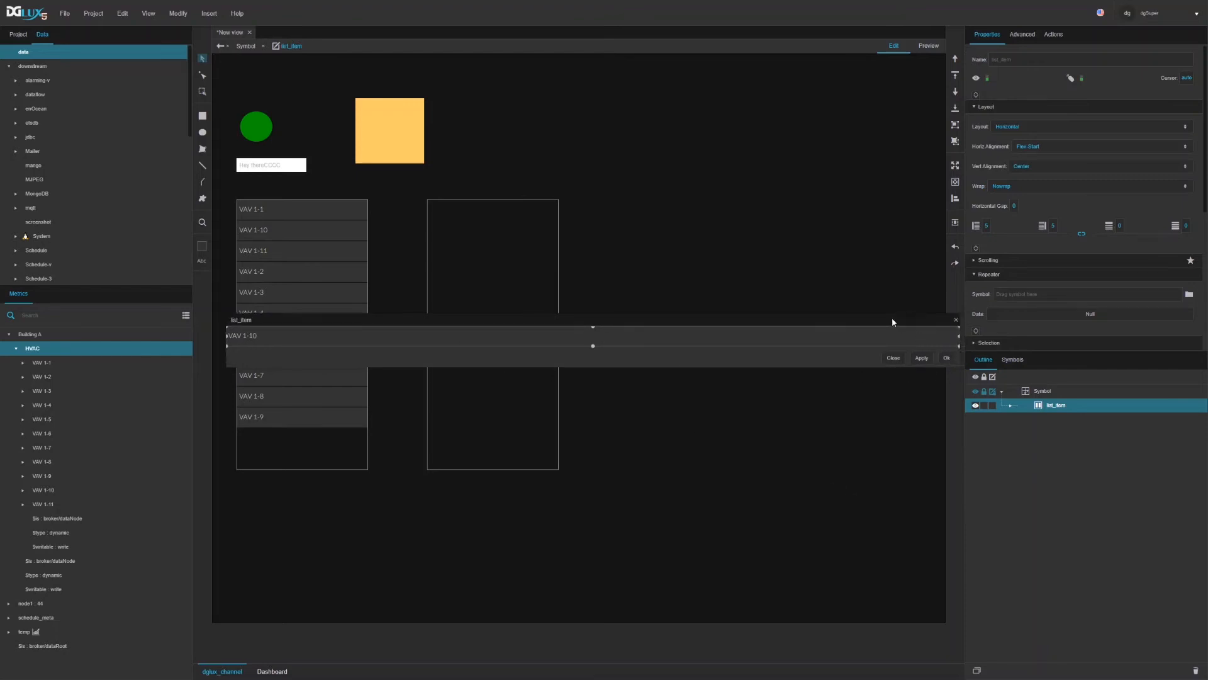
drag(892, 317, 853, 334)
drag(915, 382, 413, 374)
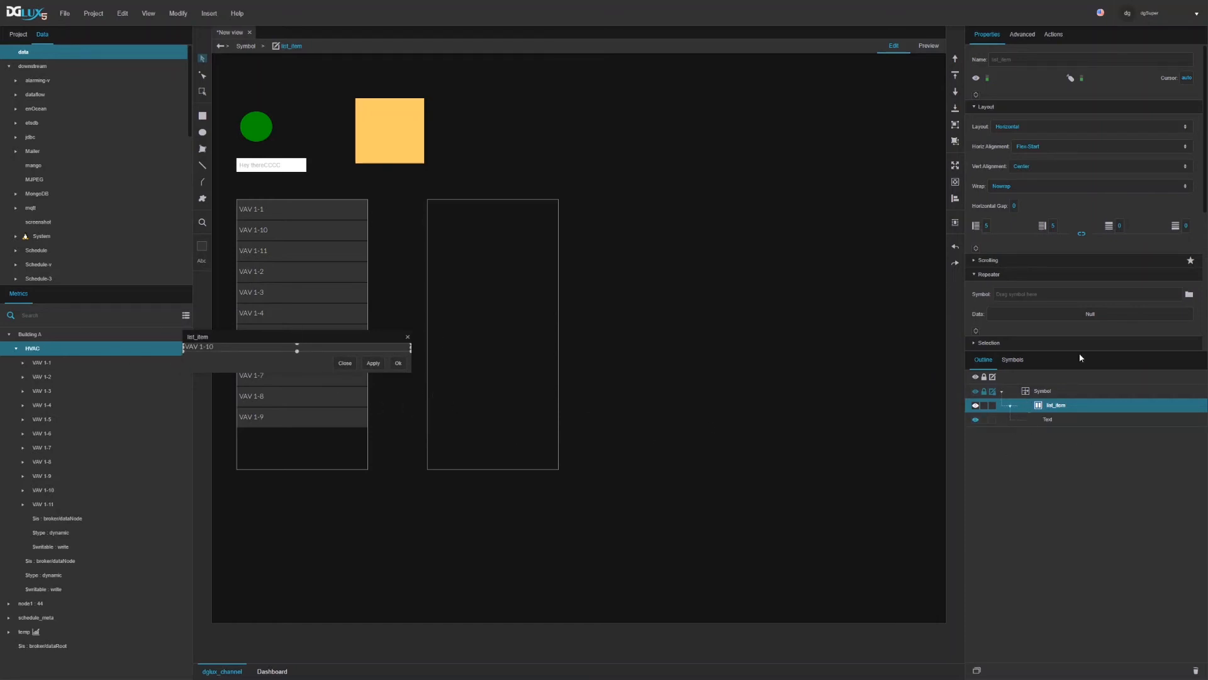
Make the list_item symbol's group draggable with the drag group "nodeList"
click(1029, 36)
click(1015, 63)
text(drag)
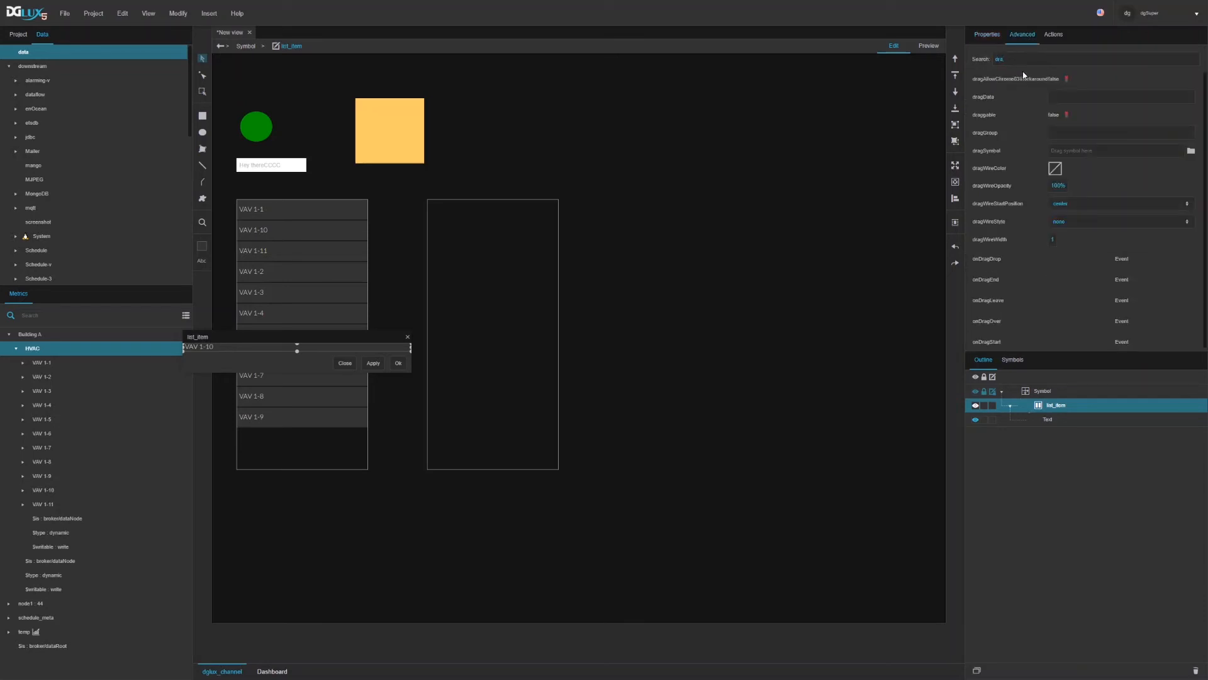
click(1067, 115)
text(hol)
Open the list_item group's dataflow, search the blocks for "tab", and add a Map to Table block
right_click(1067, 405)
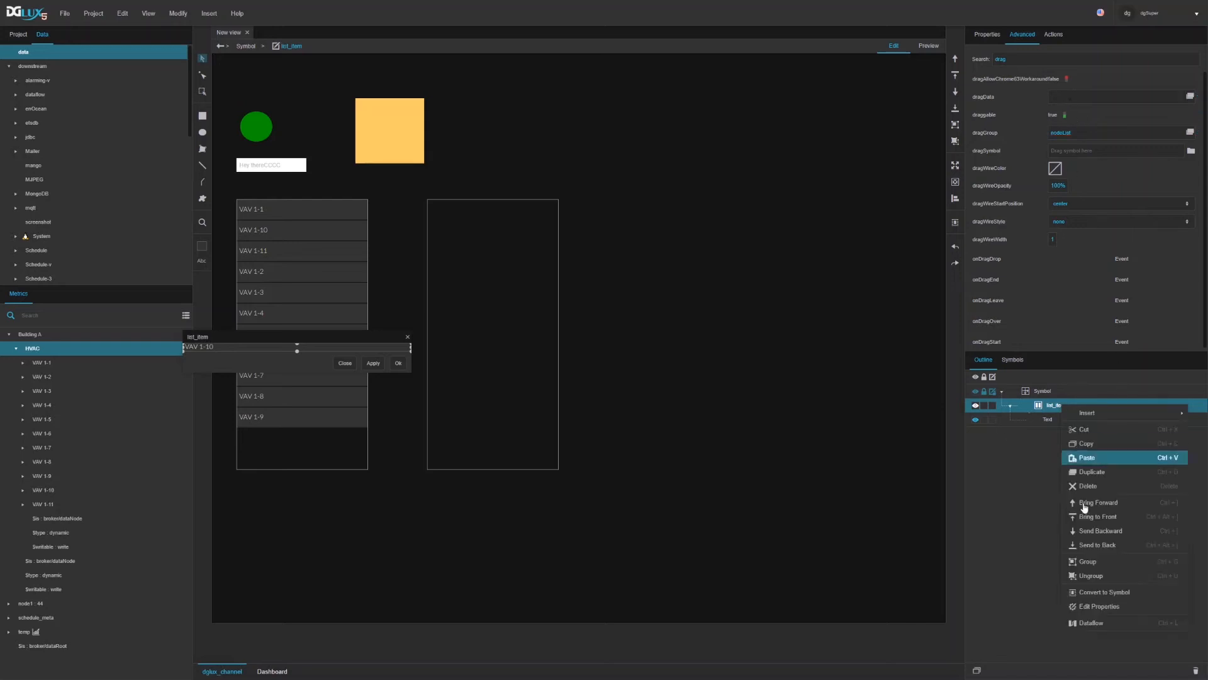
click(1081, 628)
click(472, 426)
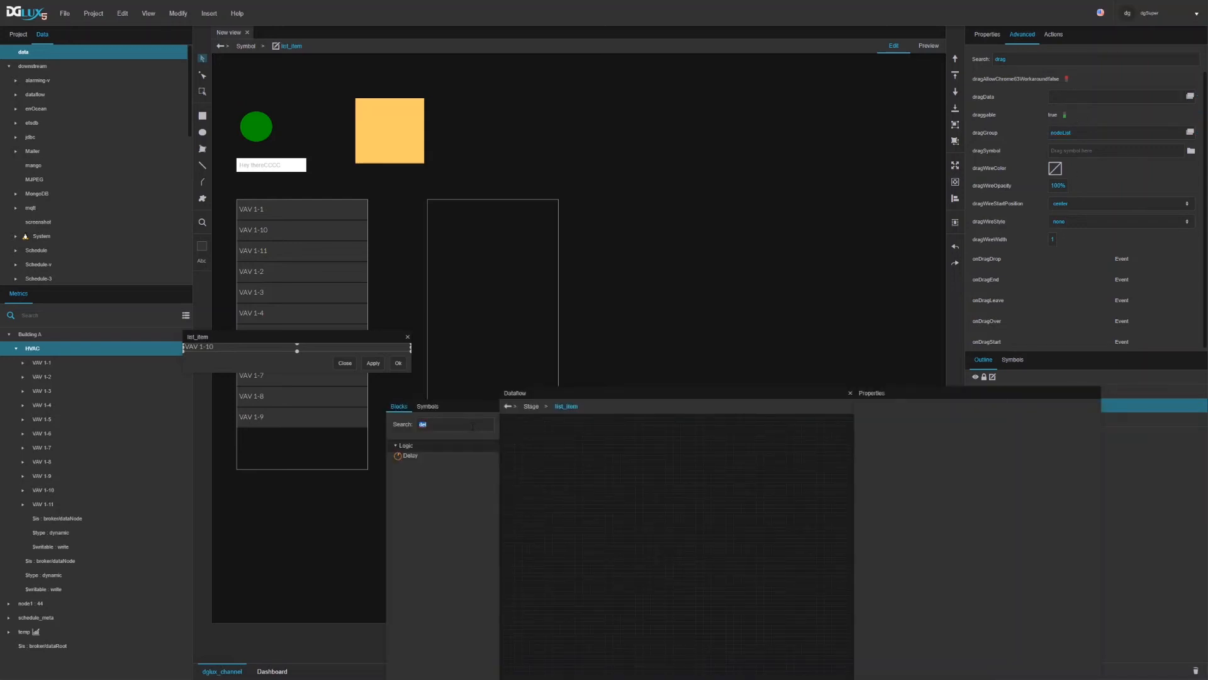
text(tab)
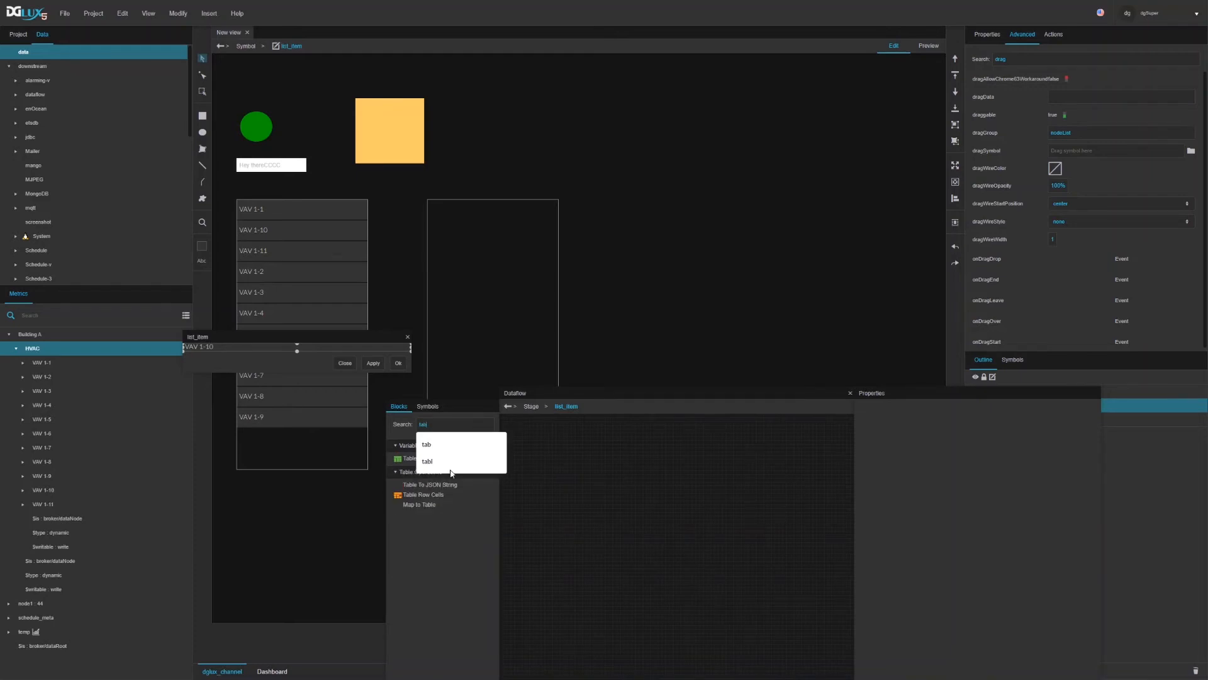
drag(409, 458, 535, 431)
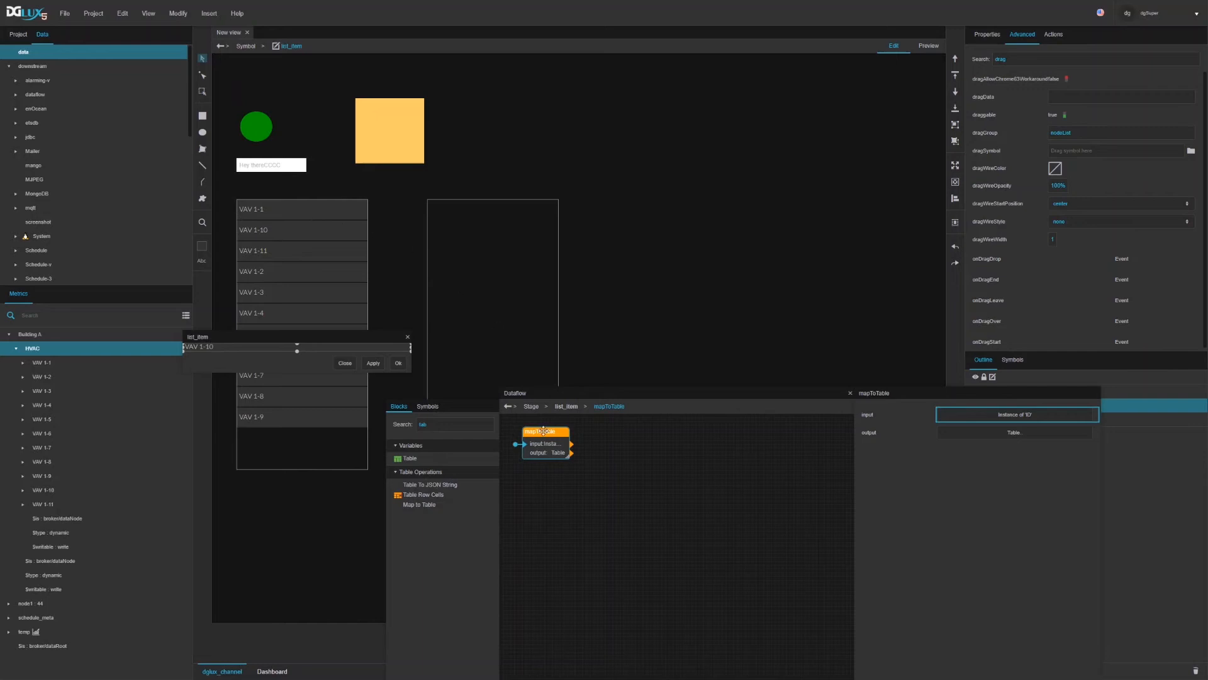
Bind the Map to Table block's output to the list_item group's dragData, close the dataflow, and save the symbol
drag(551, 456, 1088, 102)
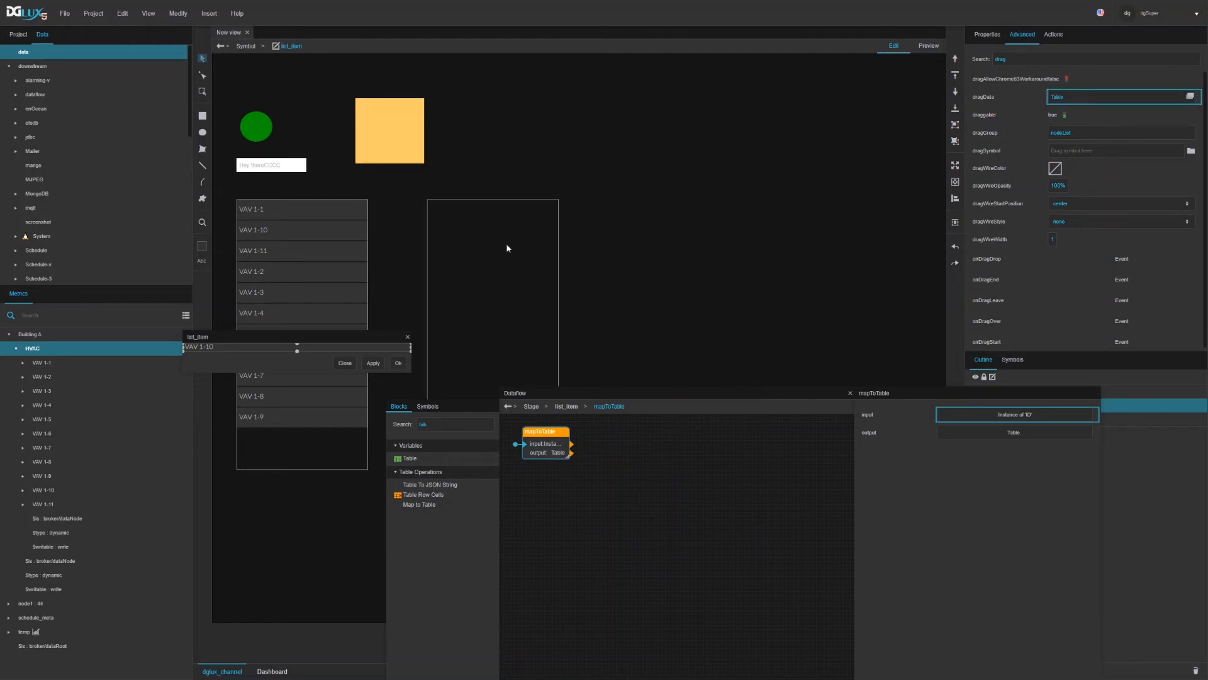
click(850, 394)
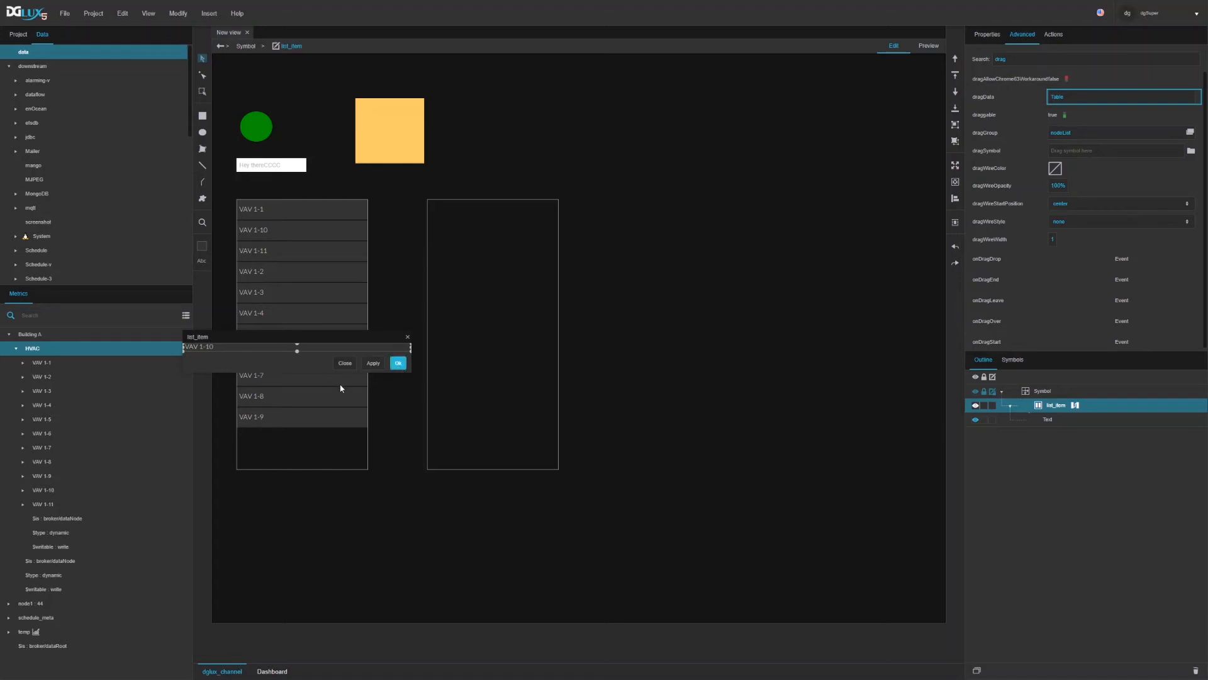
click(398, 363)
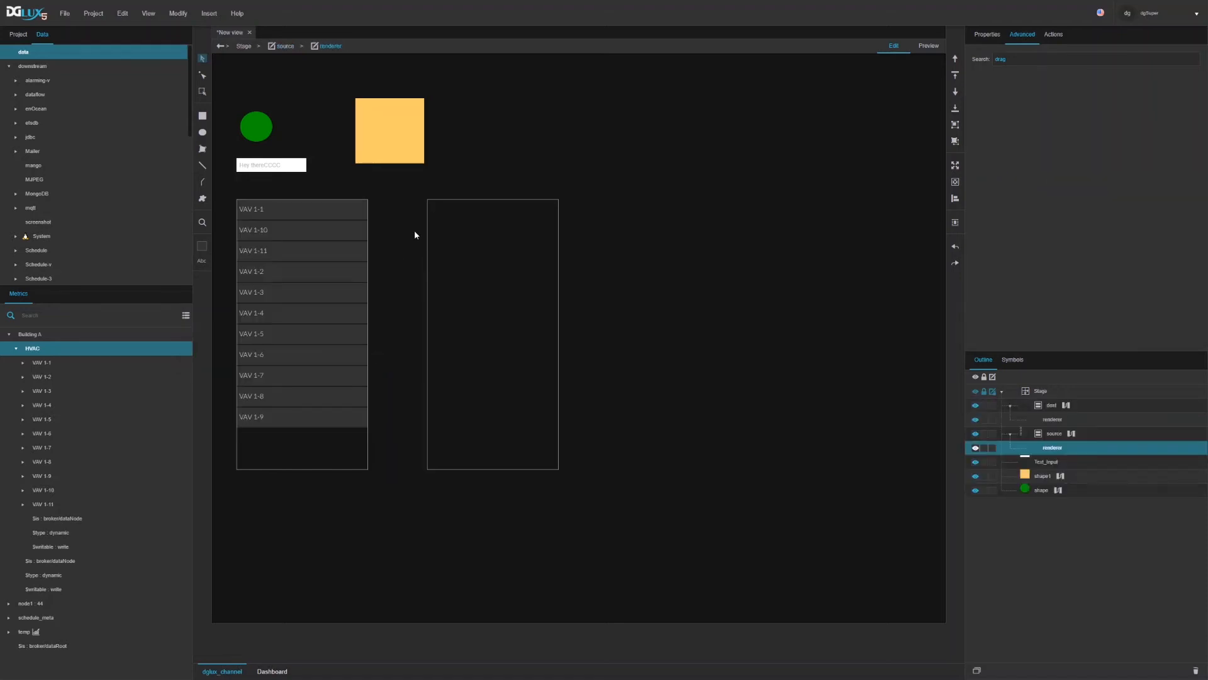
Preview the view and drop VAV 1-1 from the source list into the dest list
click(935, 48)
click(920, 63)
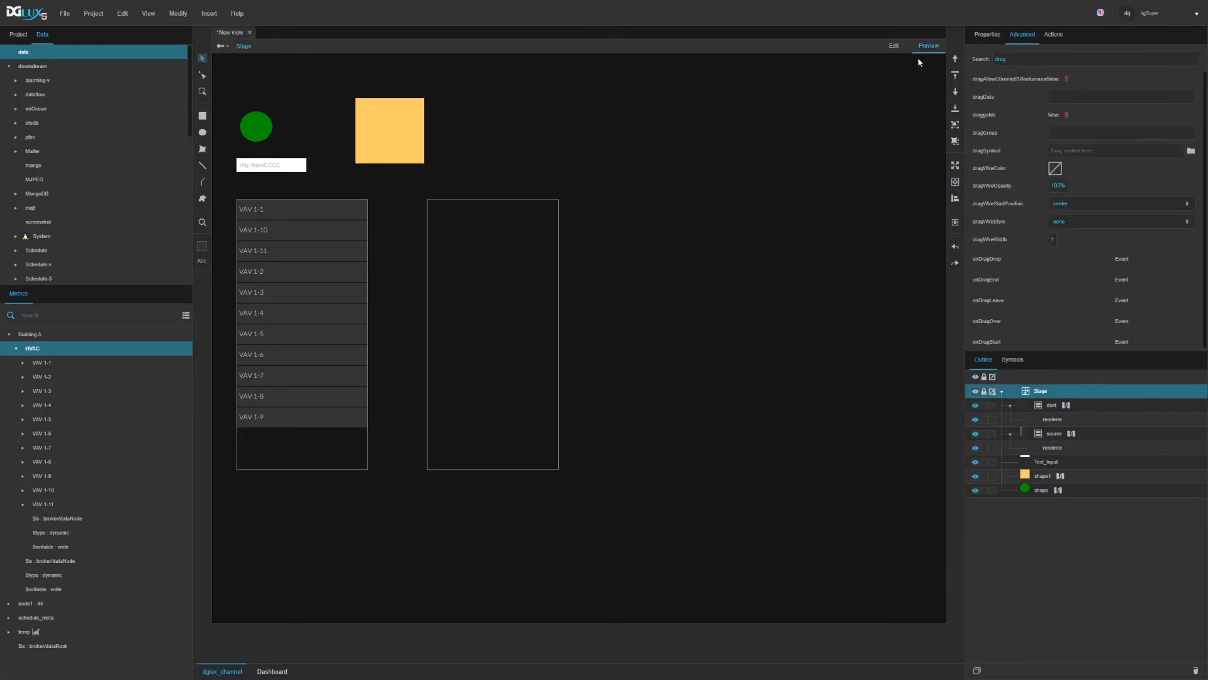
drag(251, 210, 482, 275)
Open dest's dataflow, check the Mouse Event block's properties, and add a Table block named "dest" below the Delay block
click(1067, 406)
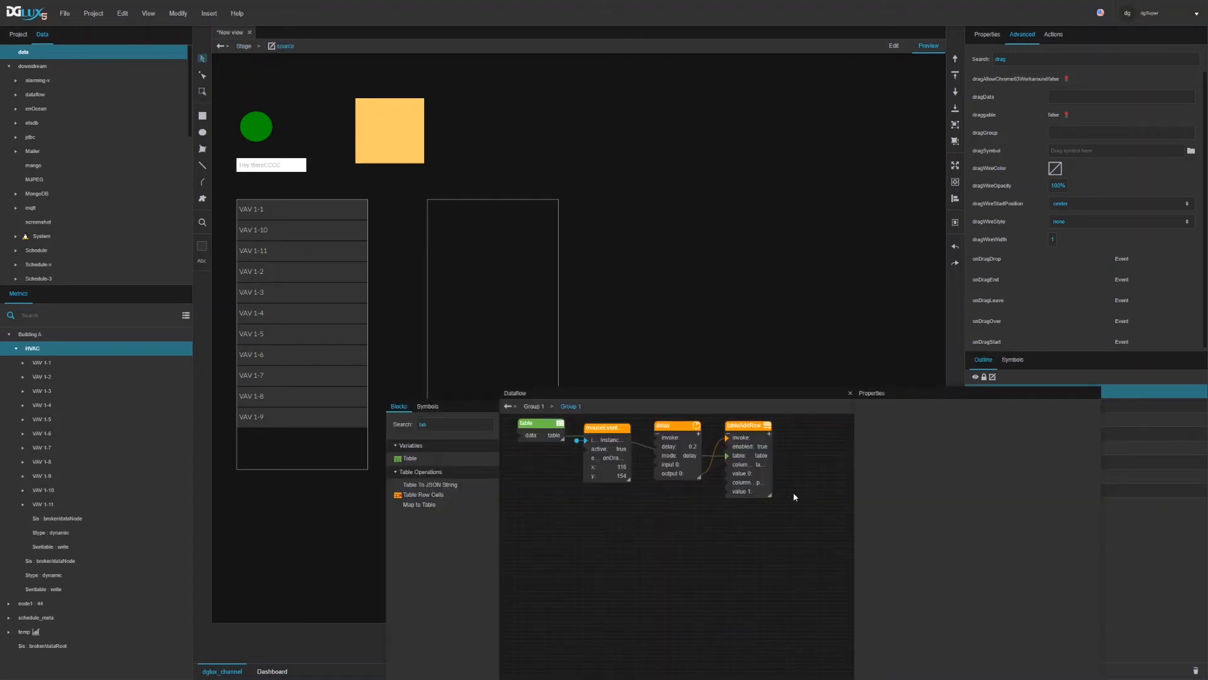
click(606, 461)
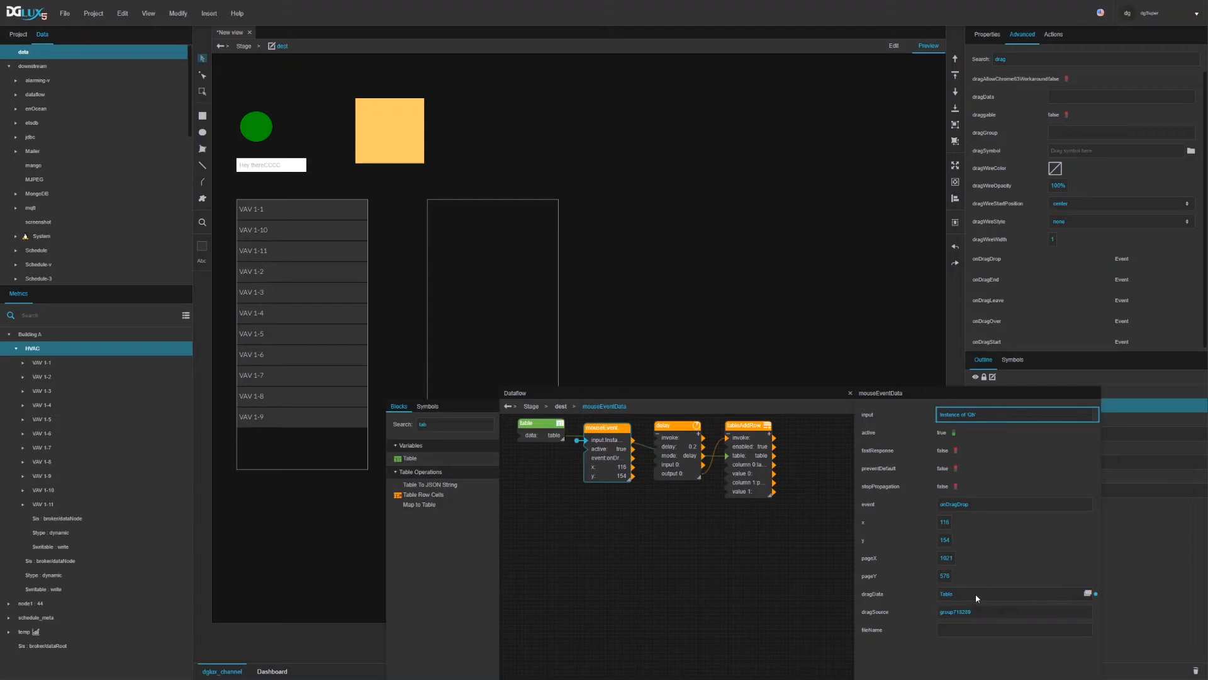
drag(415, 457, 671, 502)
double_click(671, 503)
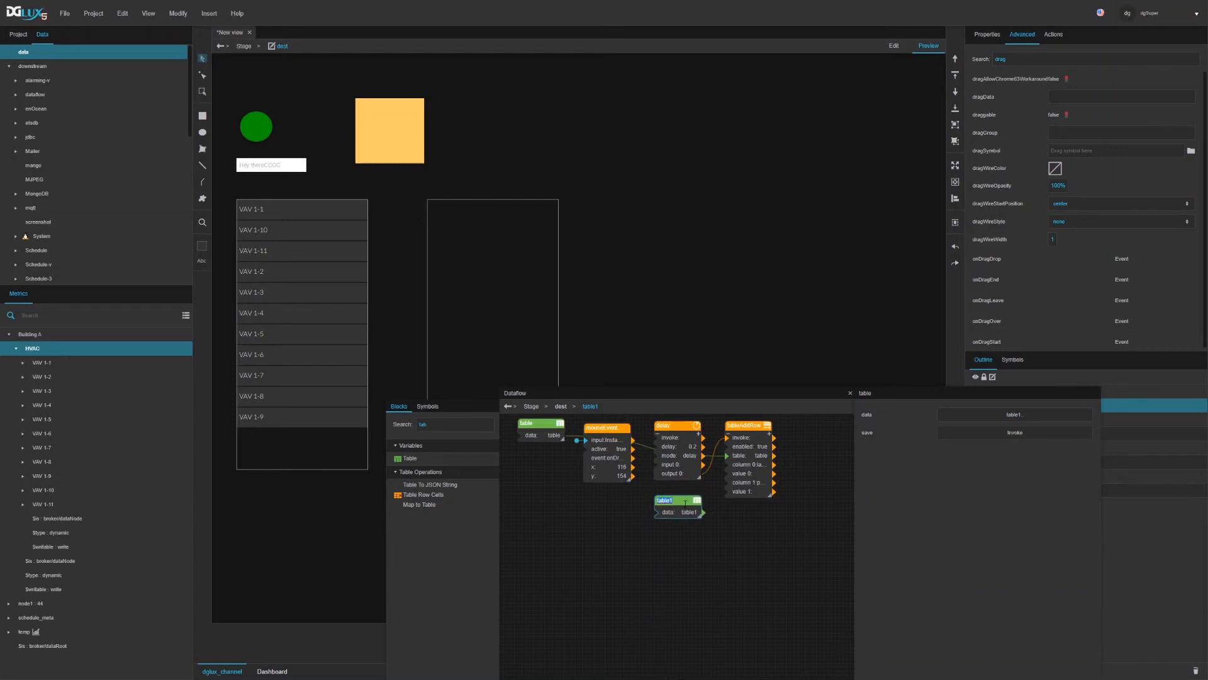
text(dest)
key(Return)
Expose dragData on the Mouse Event block and wire it to the dest table's data input
click(622, 477)
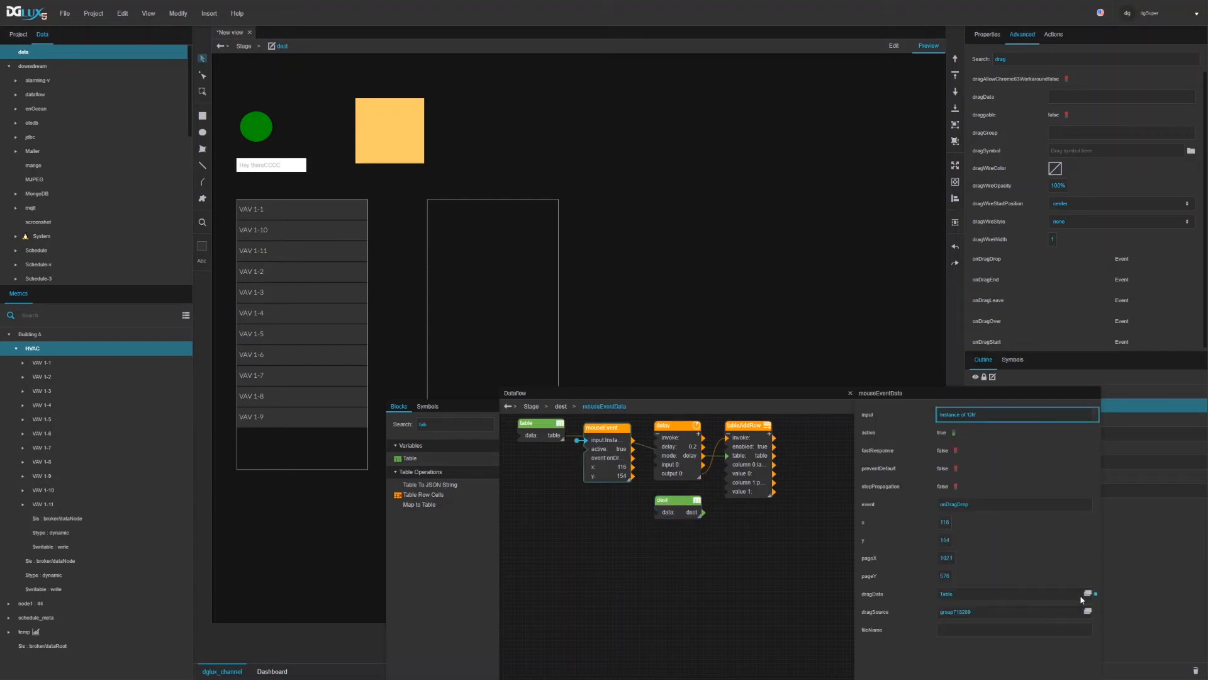
click(1095, 594)
click(1114, 645)
drag(629, 488, 668, 515)
click(668, 515)
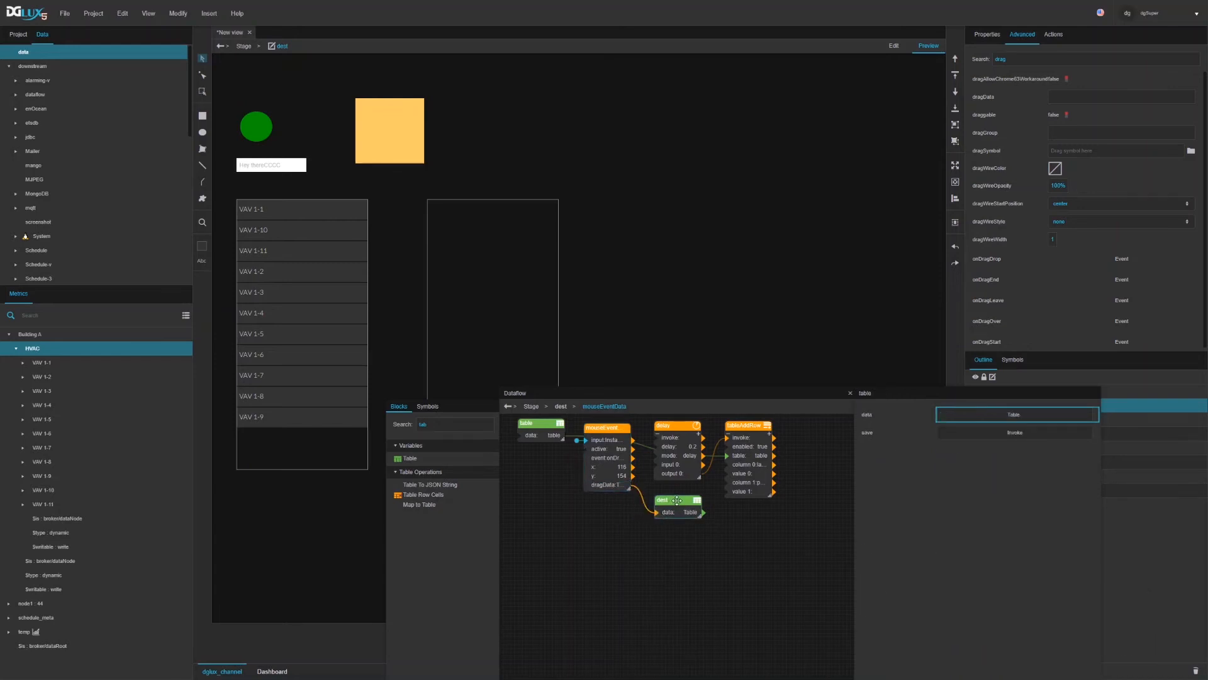
Bind the name and path cells of the dest table's row to Add Row's value 0 and value 1, and close the dataflow
click(962, 417)
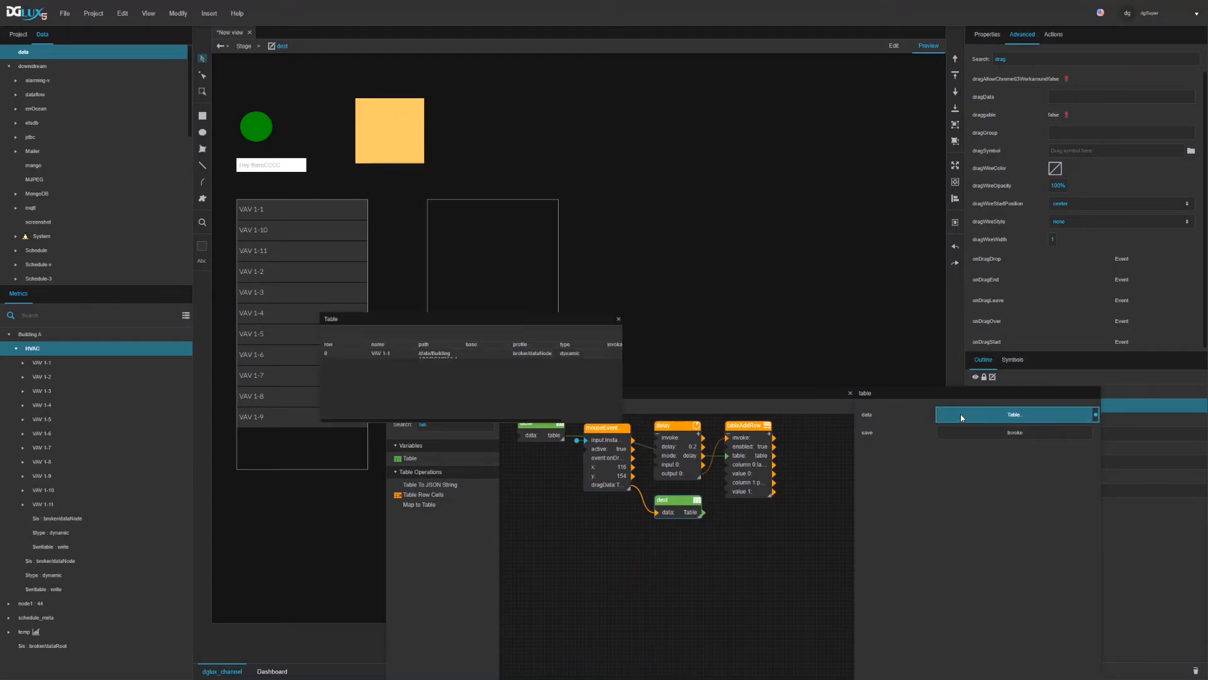
drag(562, 326, 666, 161)
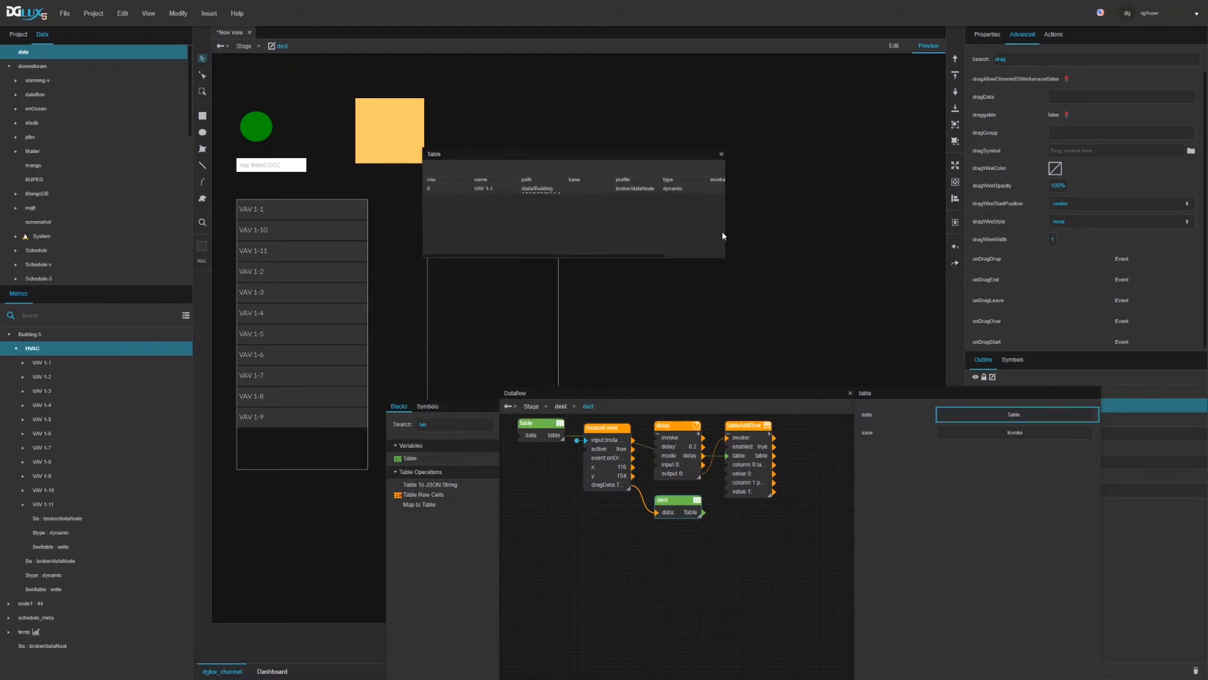
drag(725, 260, 824, 209)
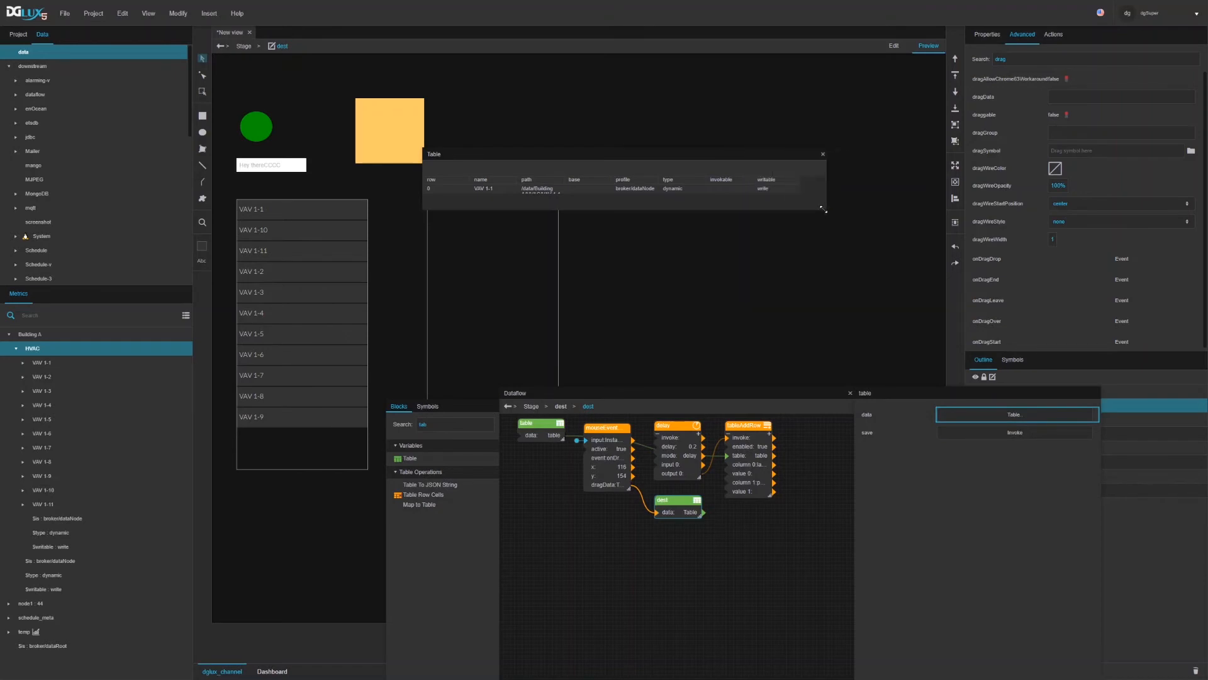
click(762, 426)
click(484, 192)
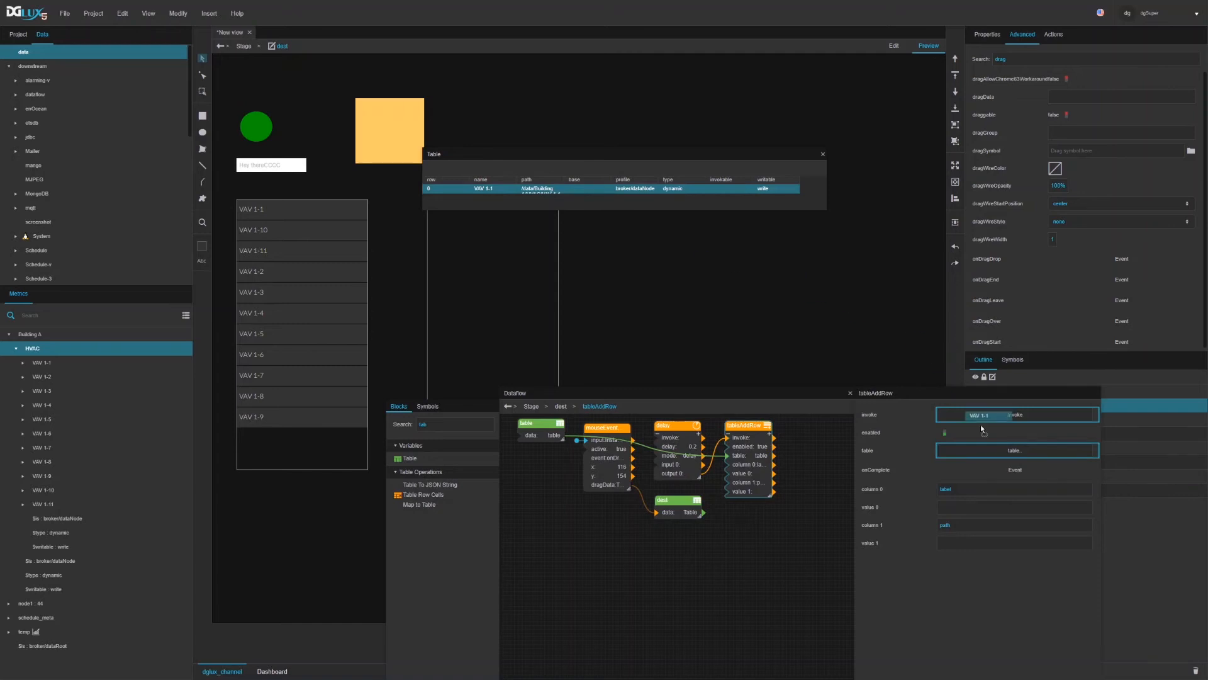
drag(970, 509, 967, 510)
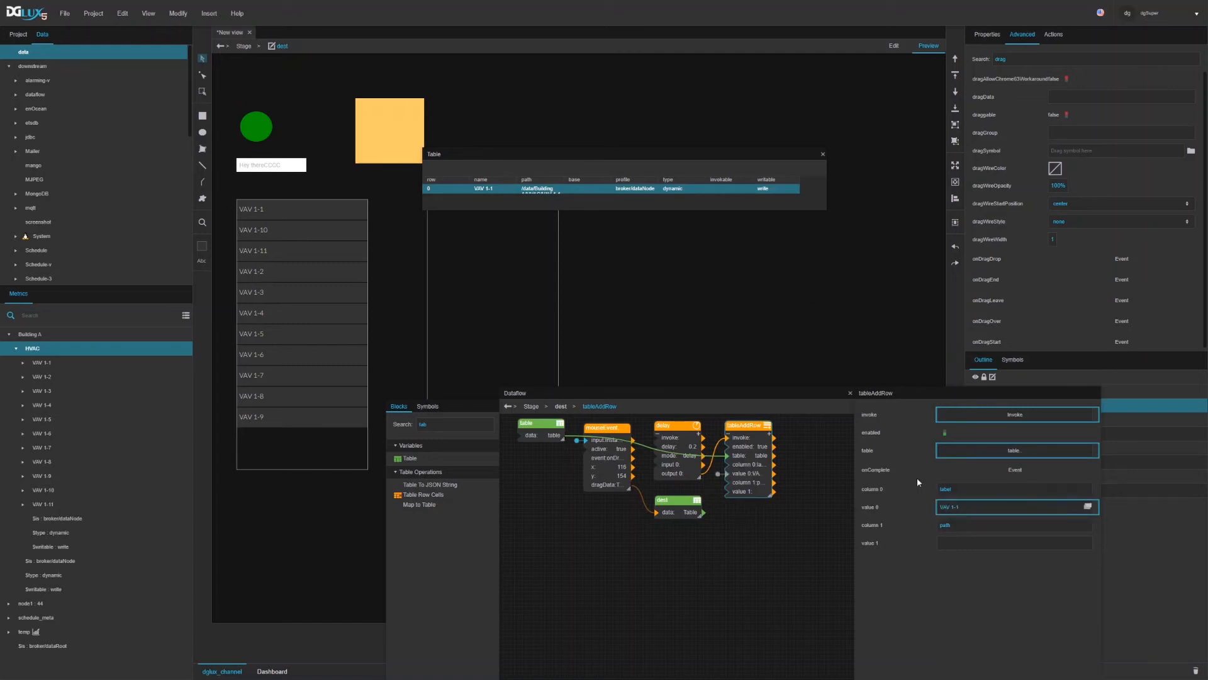
drag(538, 191, 1016, 546)
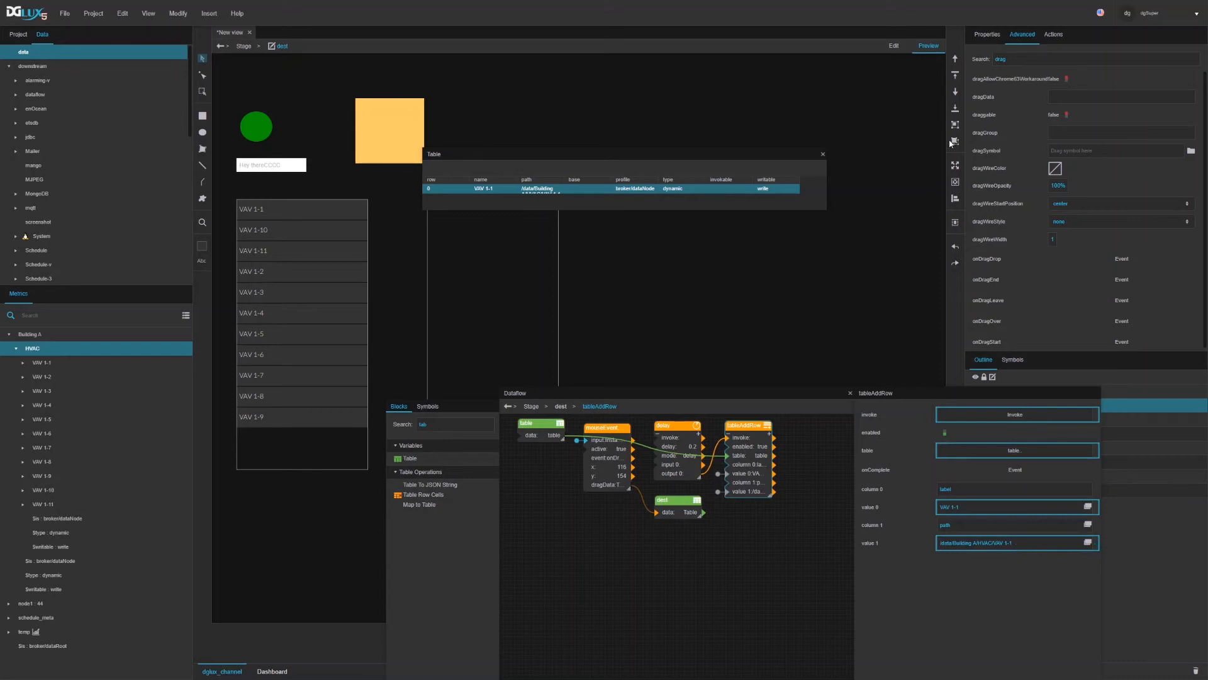
click(850, 393)
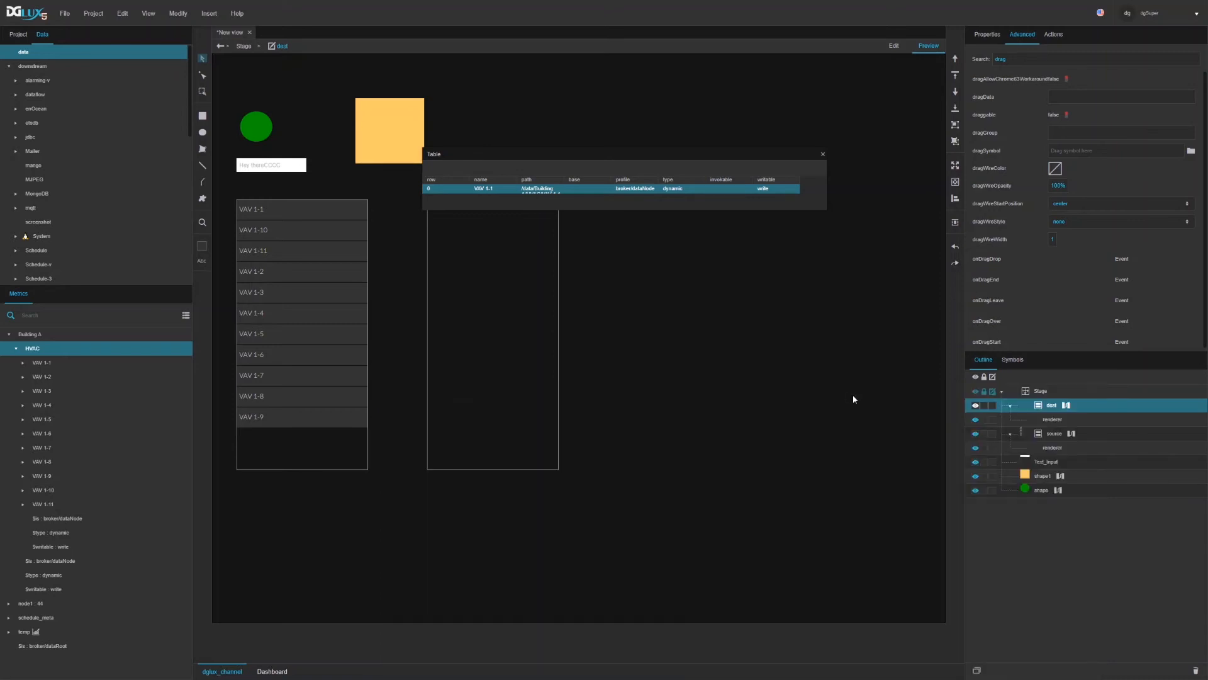
Reopen dest's dataflow, wire the Mouse Event block's input to the Delay's input 0, and close the dataflow
click(1067, 405)
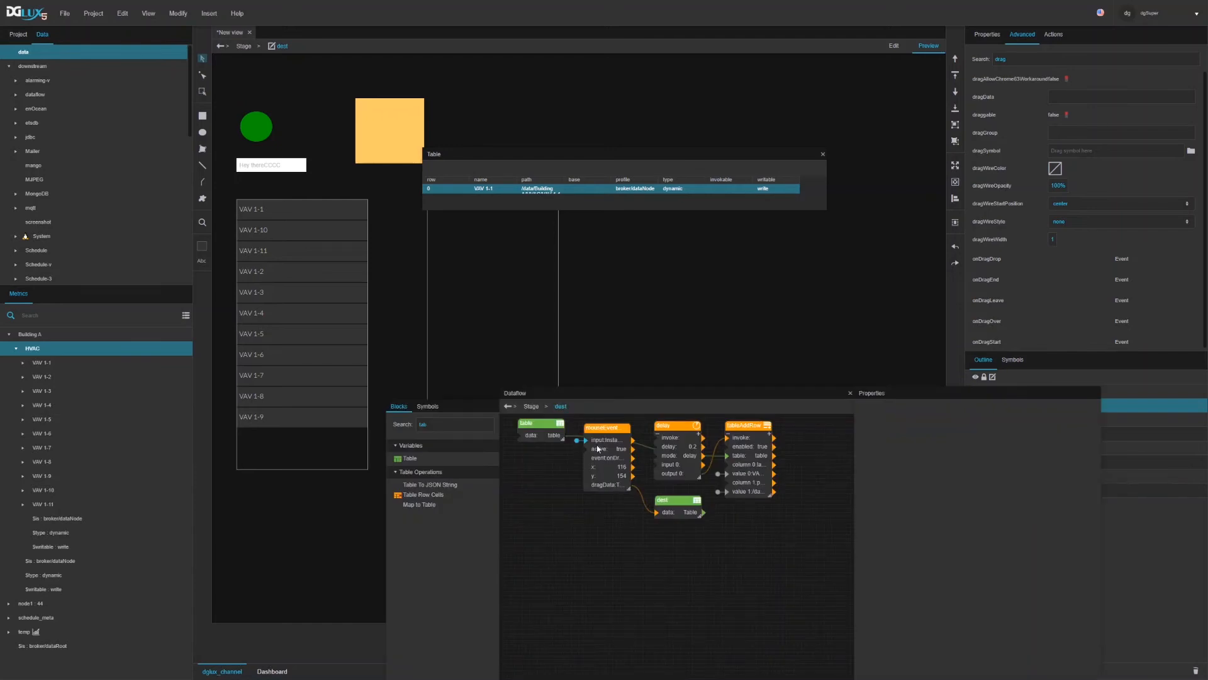
drag(610, 441, 662, 474)
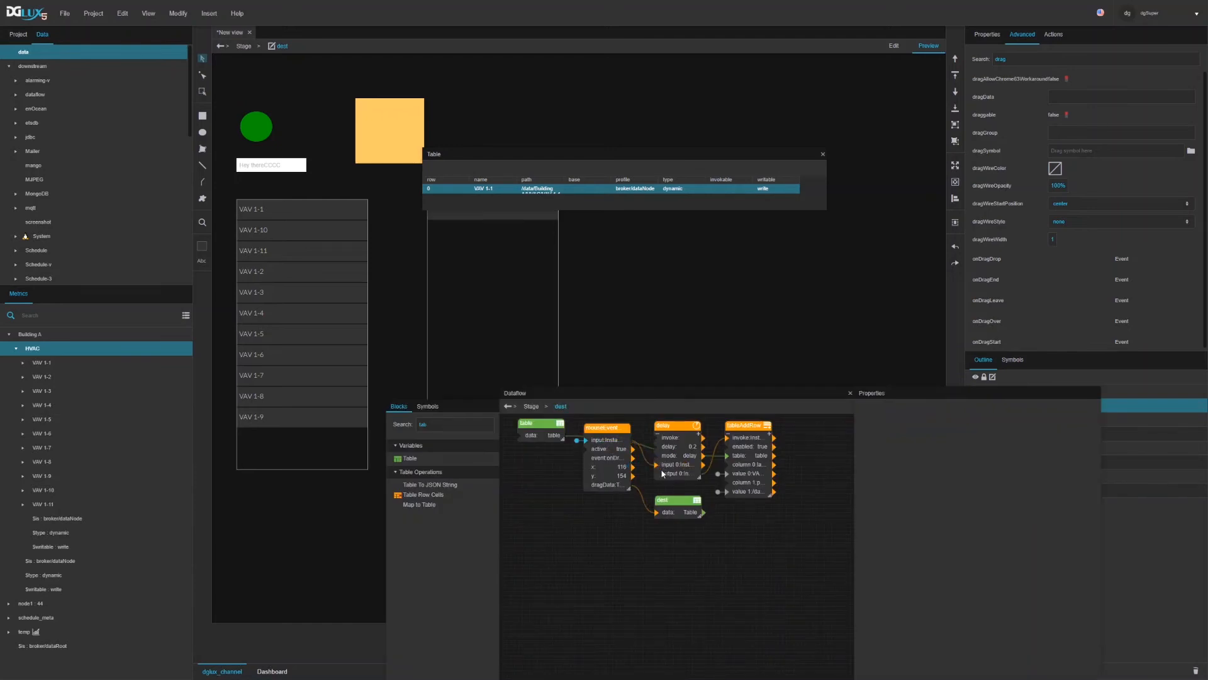
click(850, 393)
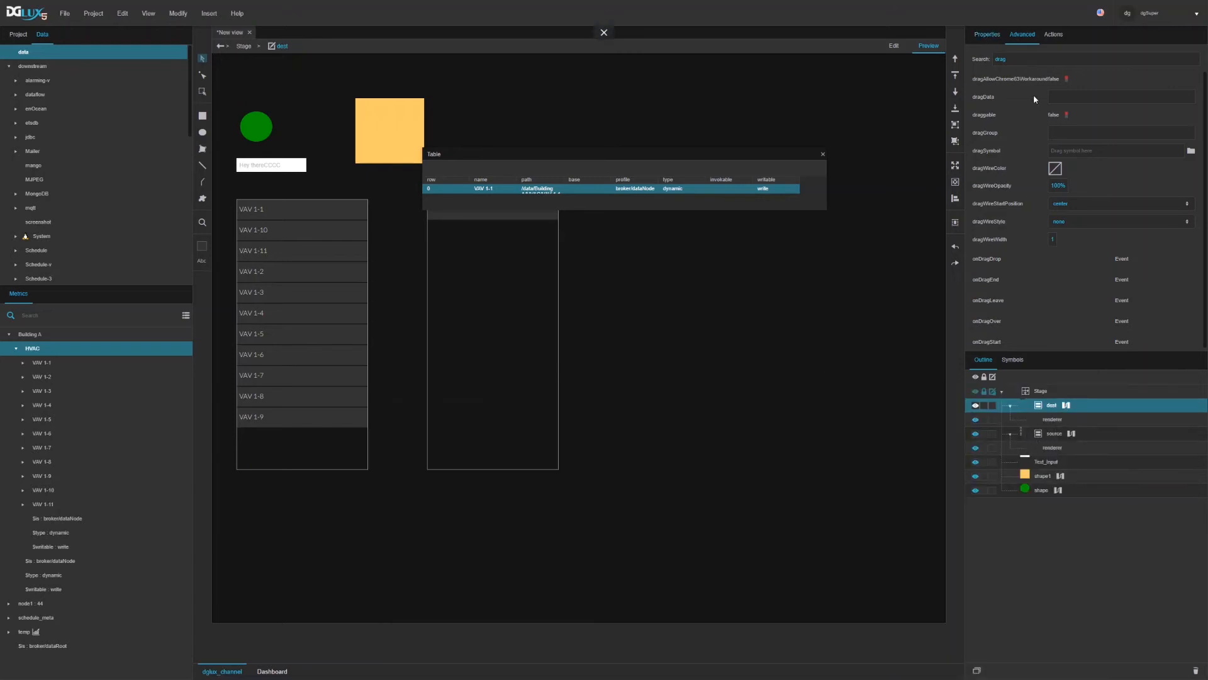
Open dest's repeater data table, bind its label column to the dest renderer's label, and close both table windows
click(992, 37)
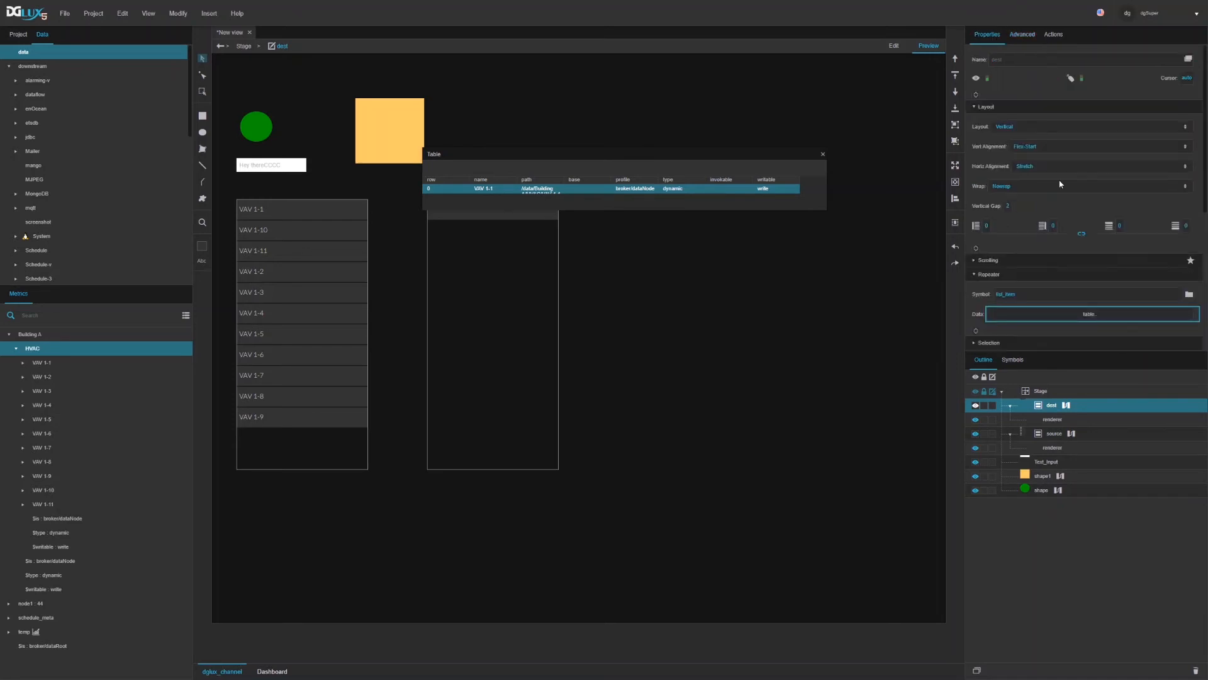
click(1038, 312)
click(1052, 420)
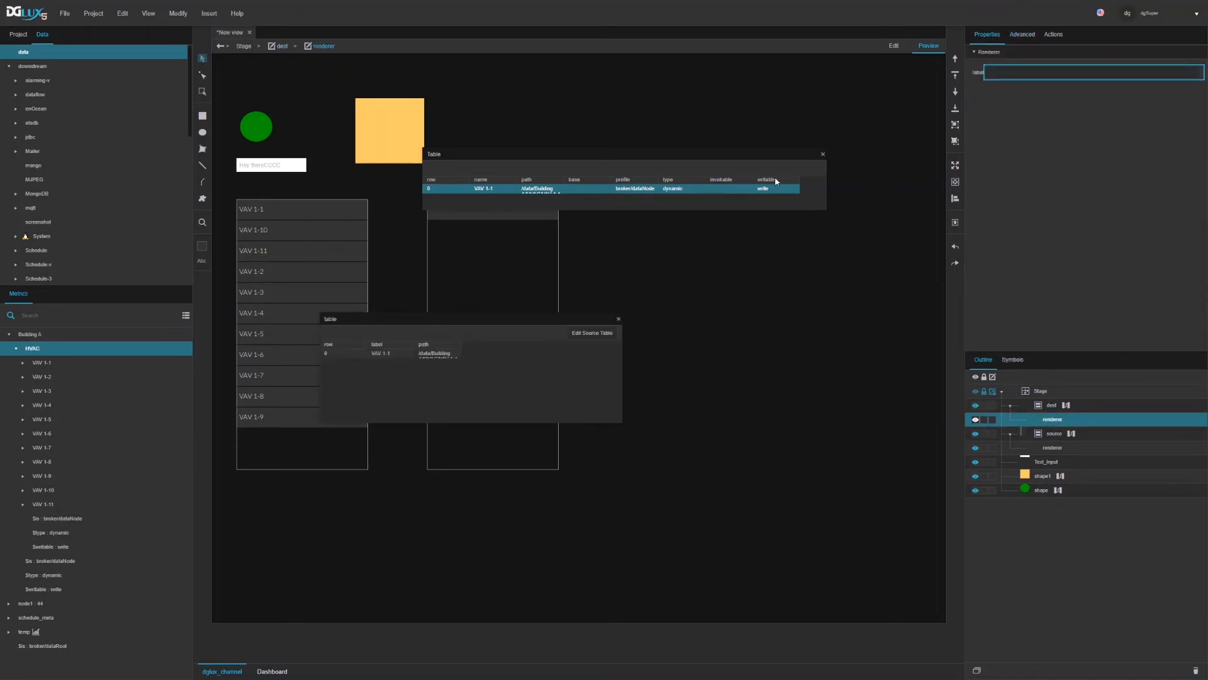
drag(387, 345, 1016, 73)
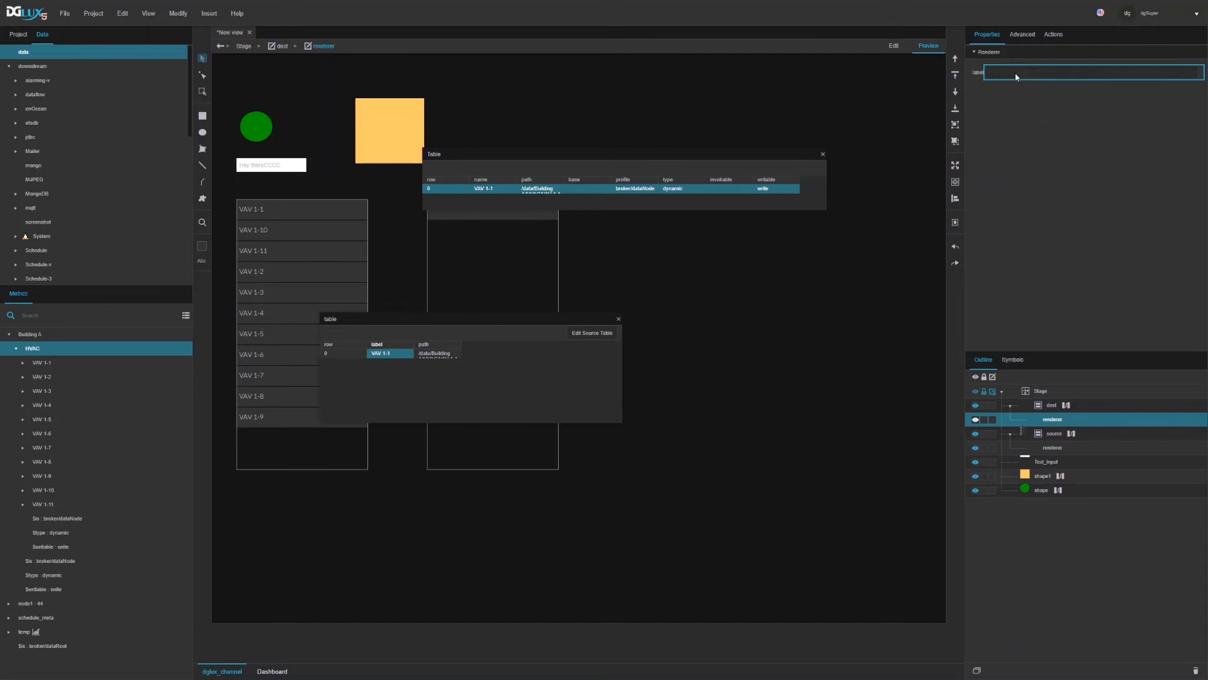
click(823, 155)
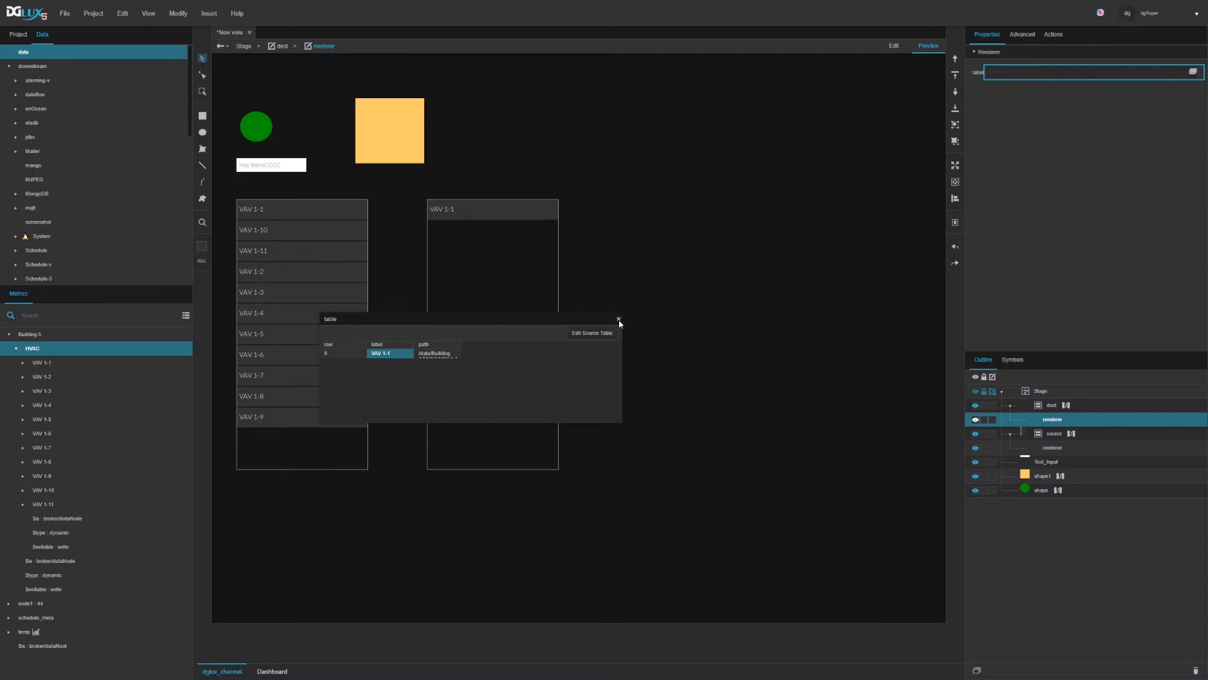
click(618, 319)
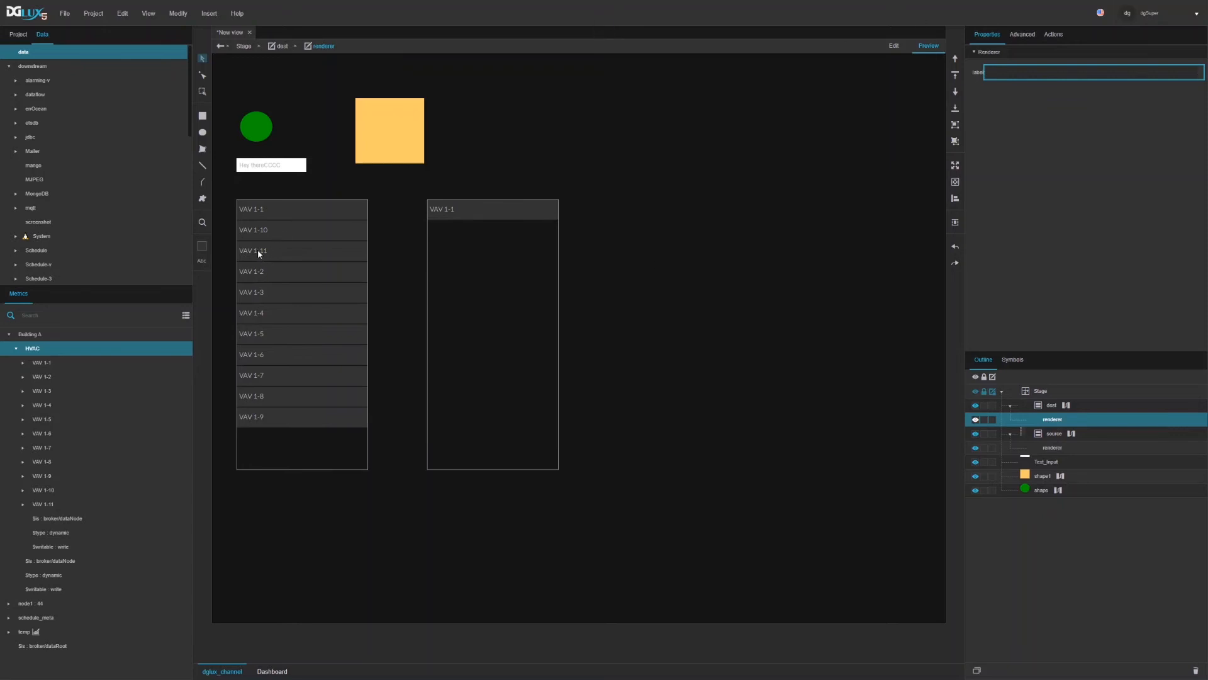
Test the drop by moving VAV 1-10, VAV 1-5, VAV 1-4 and VAV 1-5 again from source into the dest list
drag(258, 235, 468, 282)
drag(263, 340, 485, 288)
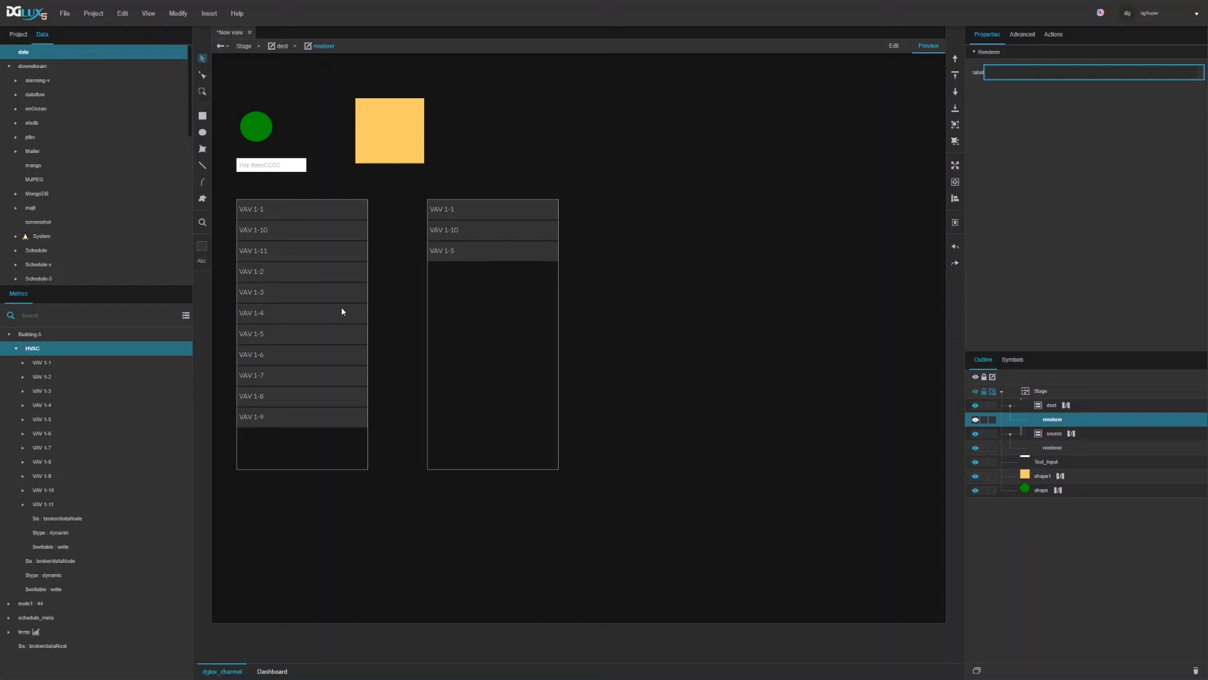
drag(245, 311, 448, 308)
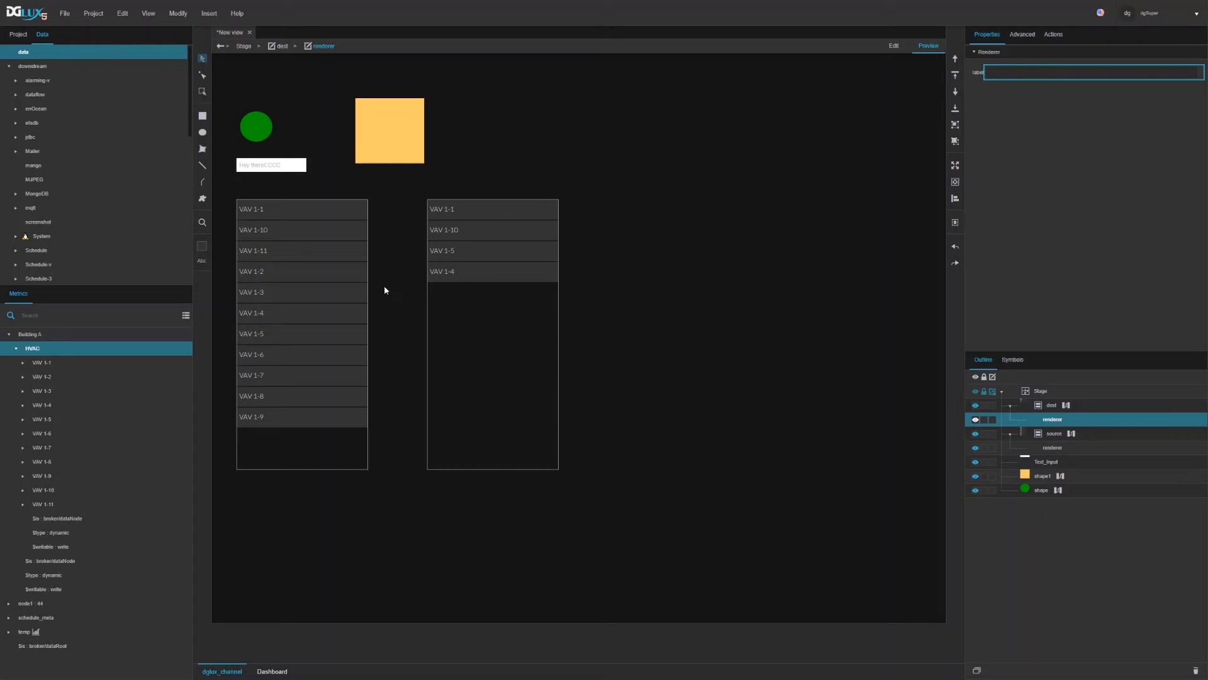
drag(264, 334, 458, 312)
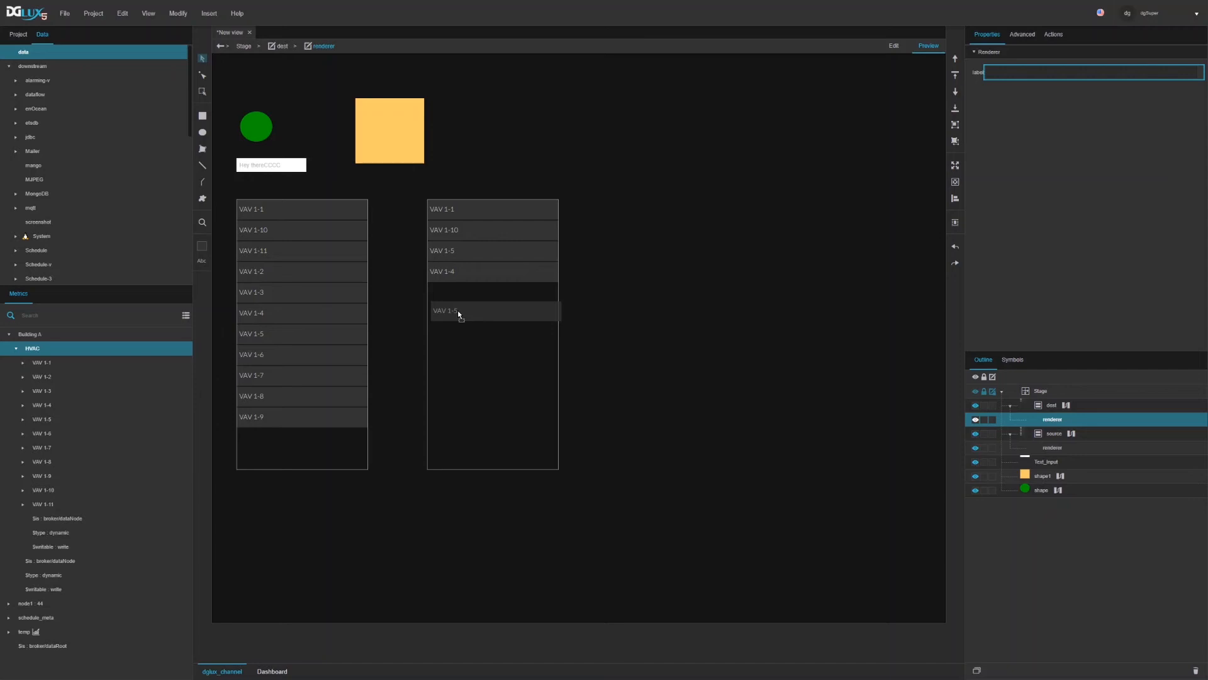
drag(458, 311, 458, 310)
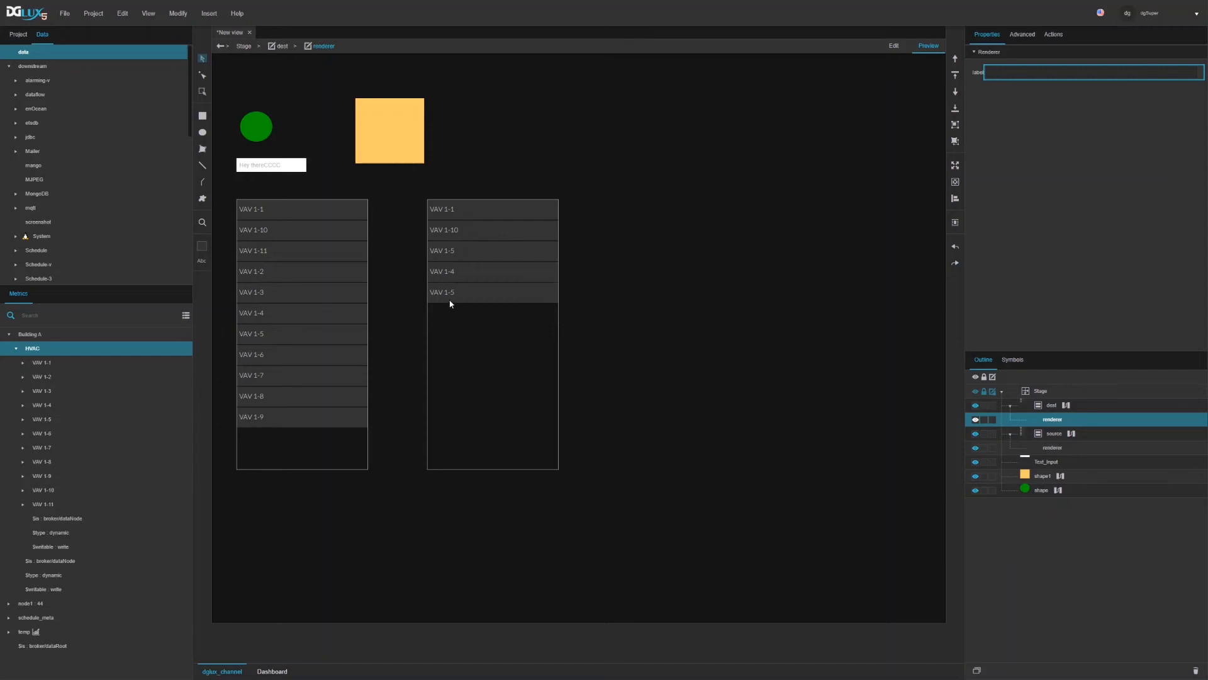
Switch to edit mode and back to preview, and drop VAV 1-8 from source into the dest list
drag(259, 403, 404, 337)
click(896, 47)
click(283, 397)
click(926, 46)
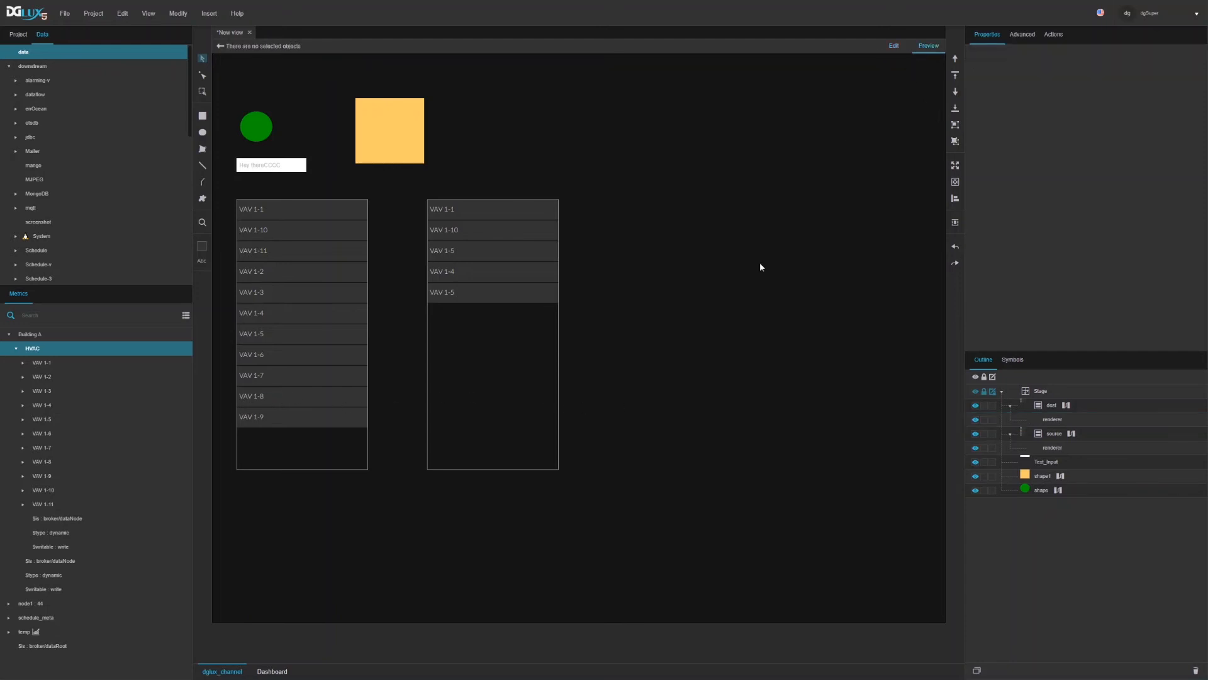
drag(258, 406, 437, 343)
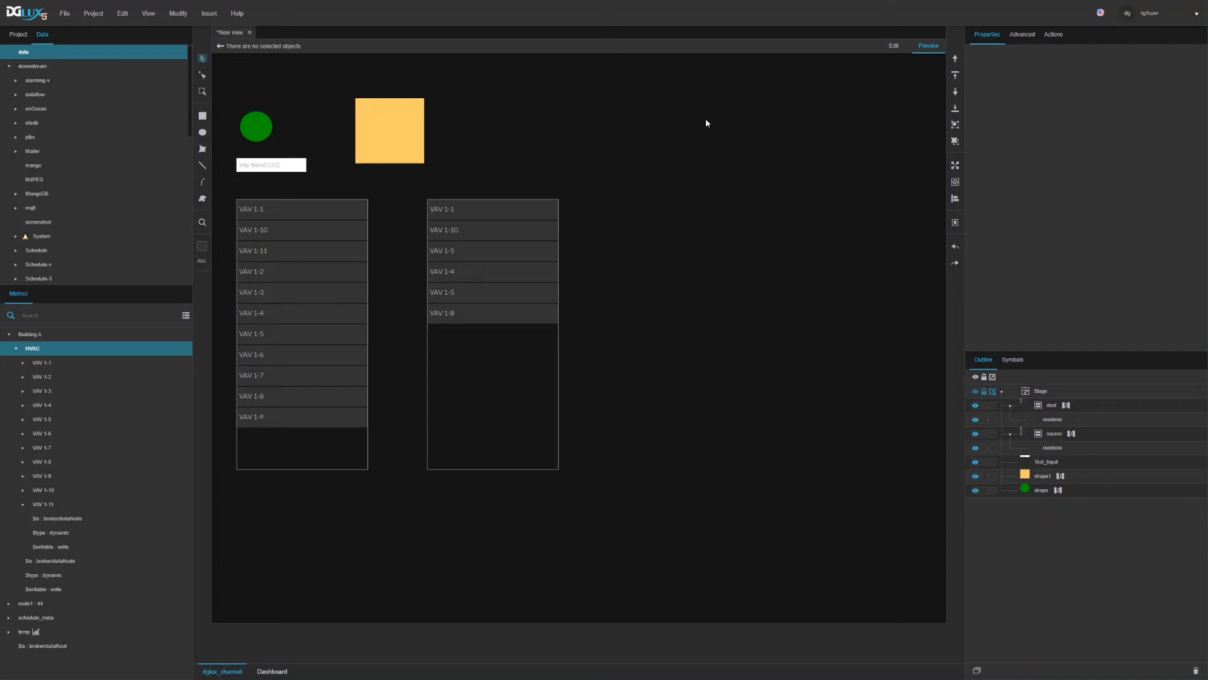
Return to edit mode, insert a Group component on the stage, and size it to fill the space beside the dest list
click(894, 46)
right_click(705, 209)
mouse_move(731, 213)
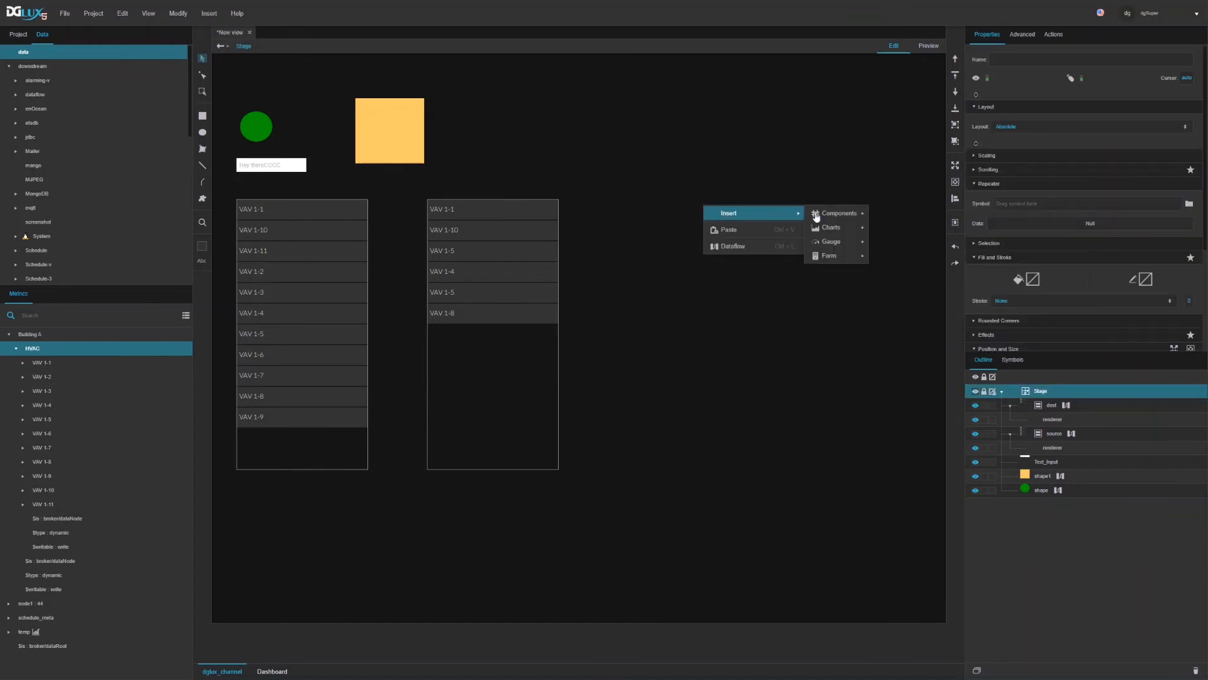
mouse_move(837, 213)
click(894, 241)
mouse_move(753, 261)
mouse_down()
mouse_move(633, 259)
mouse_move(678, 272)
mouse_move(881, 477)
mouse_move(906, 470)
mouse_up()
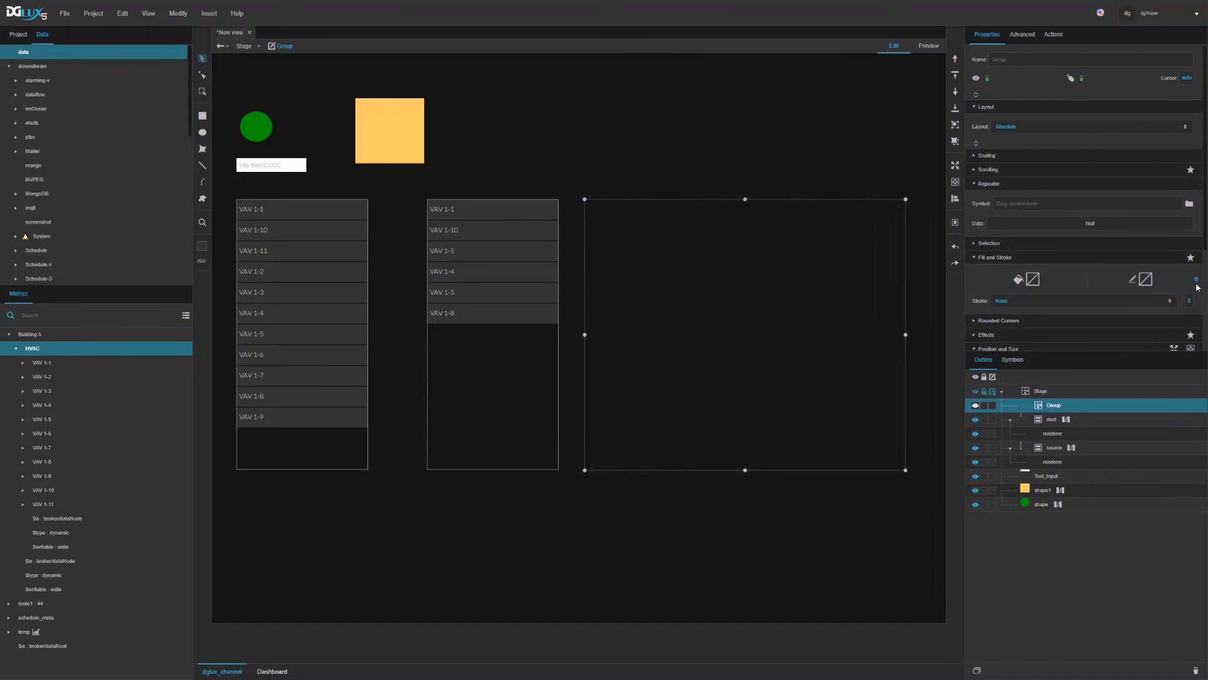
Give the new group a solid grey border with a stroke width of 1
click(1146, 279)
click(1017, 298)
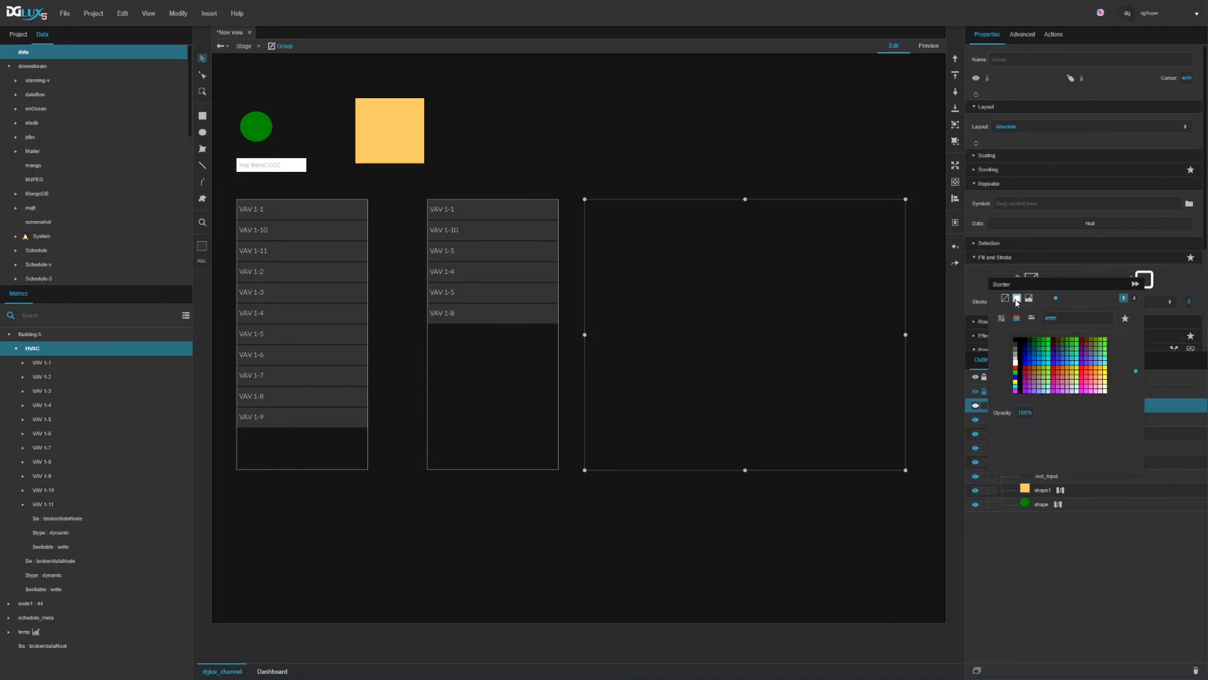
click(1018, 353)
click(1185, 302)
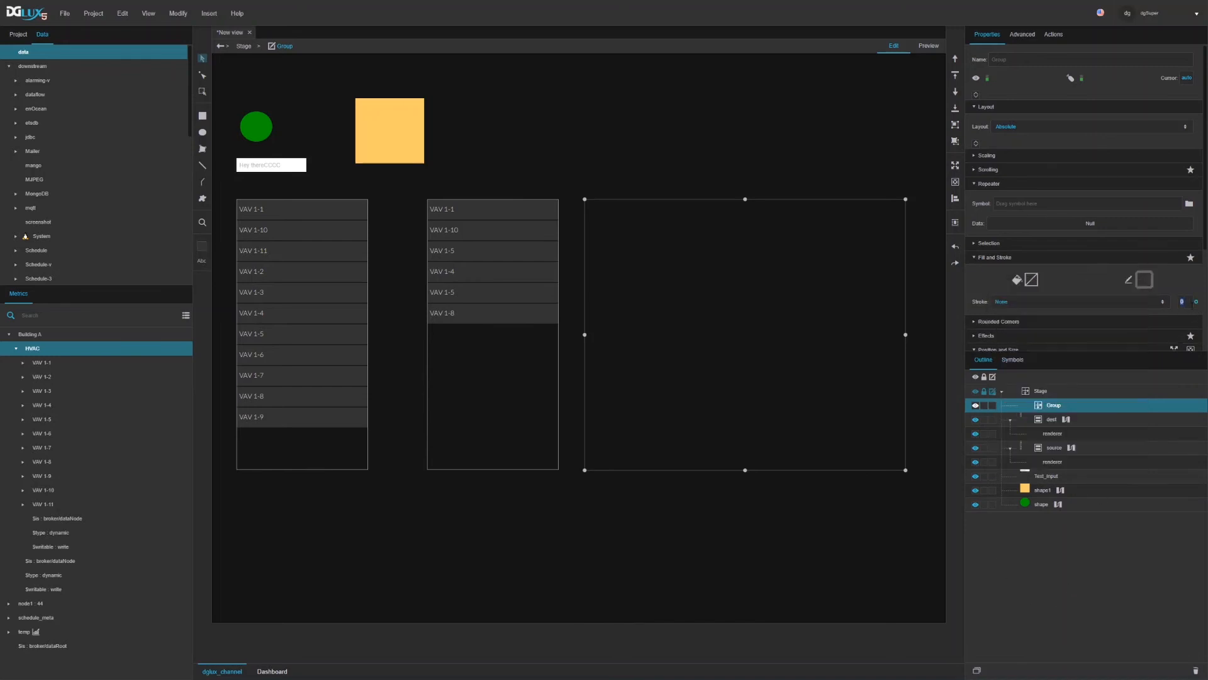
click(1062, 307)
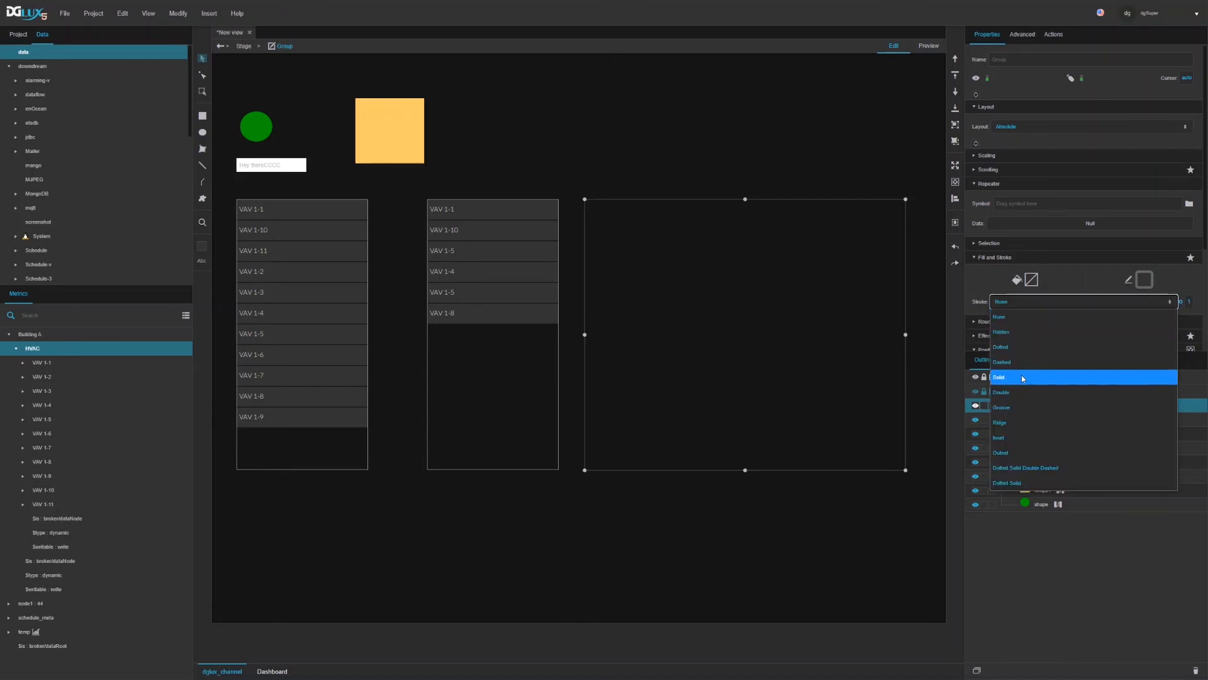
click(1057, 378)
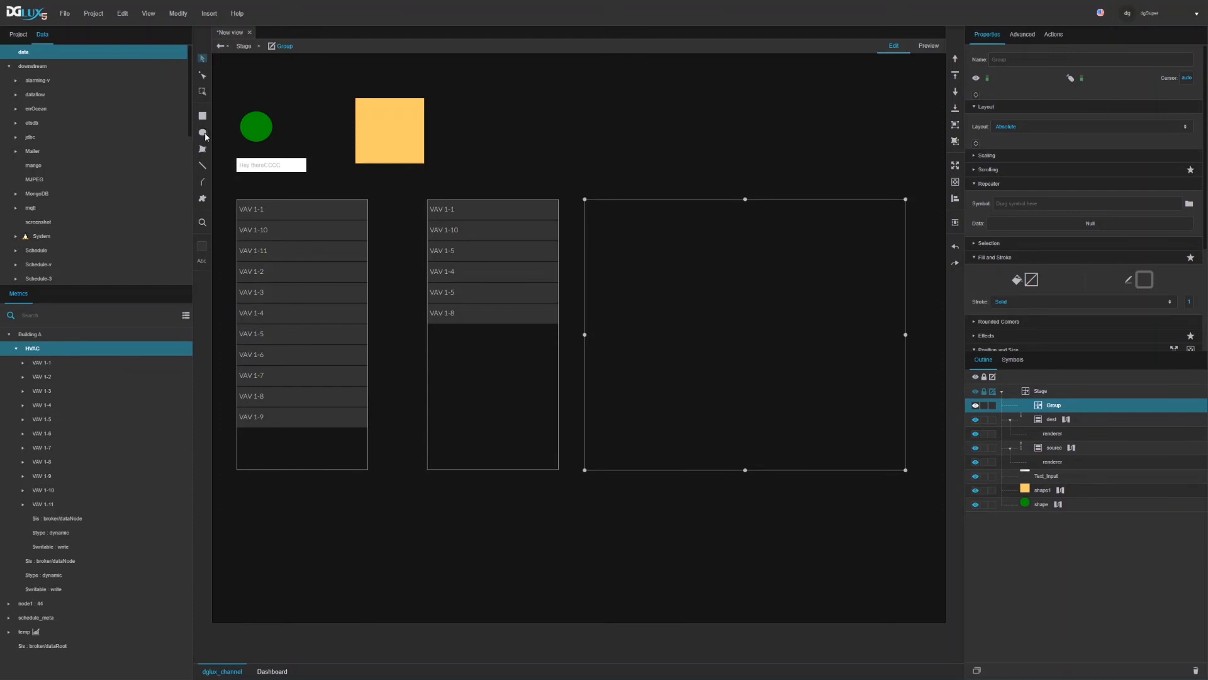
click(697, 473)
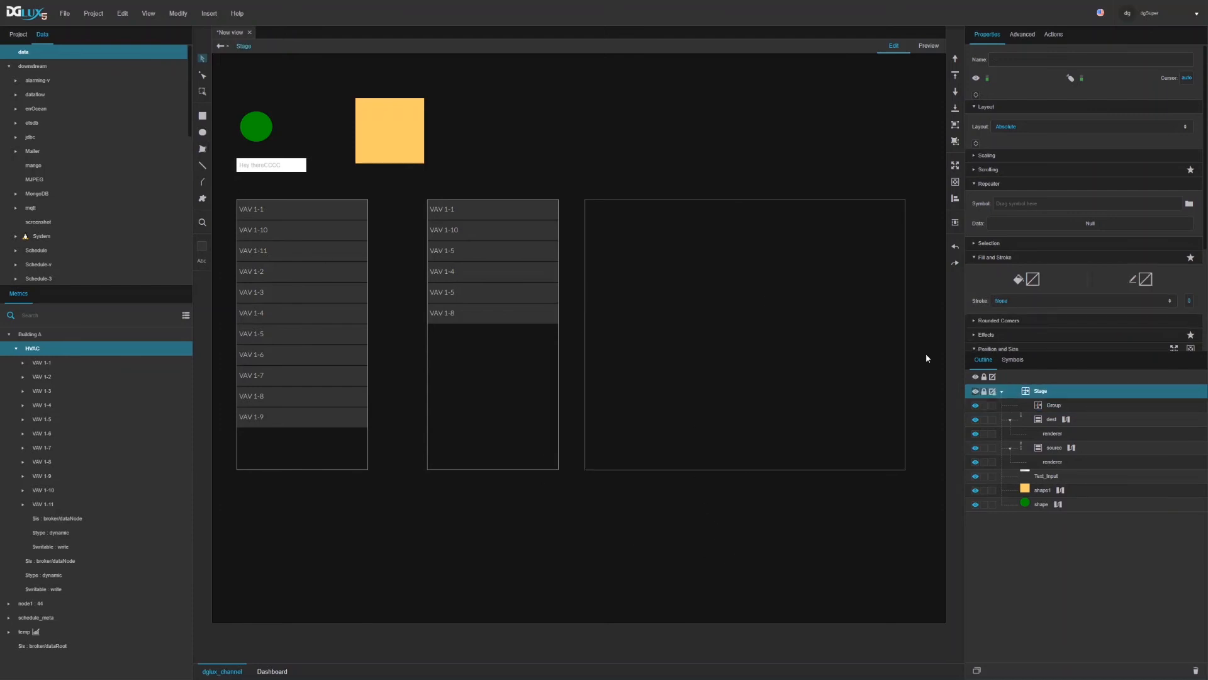
Insert a nested Group component inside the new bordered group
click(1054, 404)
right_click(680, 278)
mouse_move(703, 285)
mouse_move(817, 288)
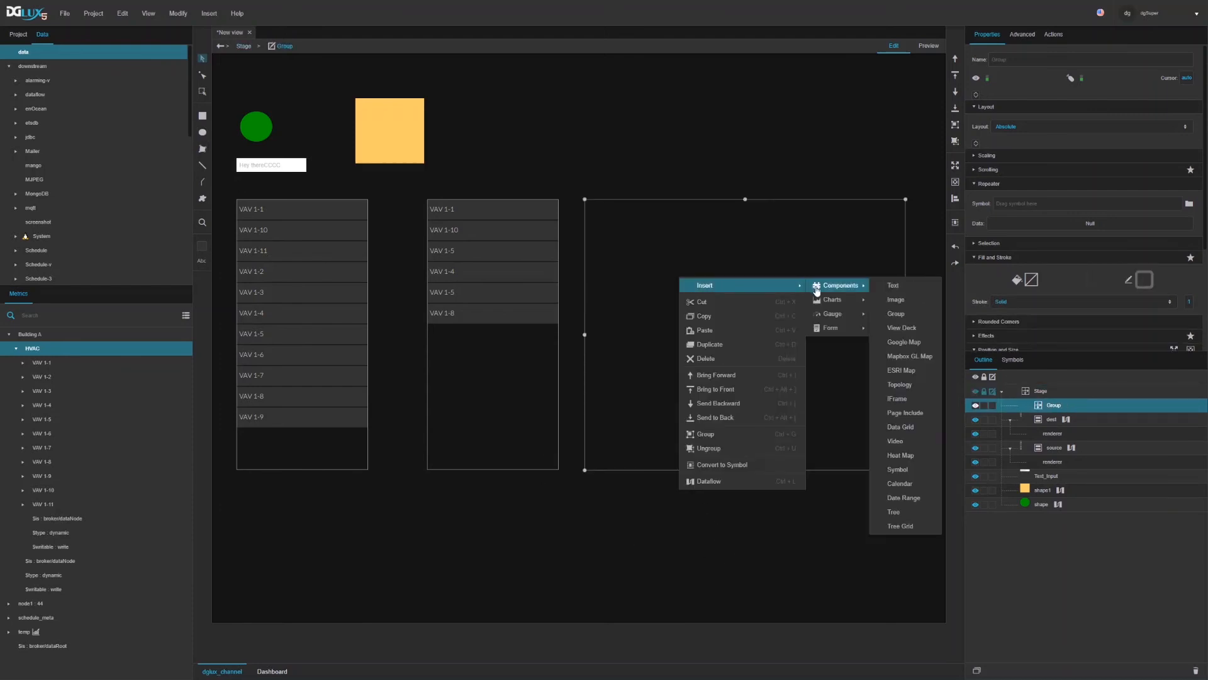
click(904, 314)
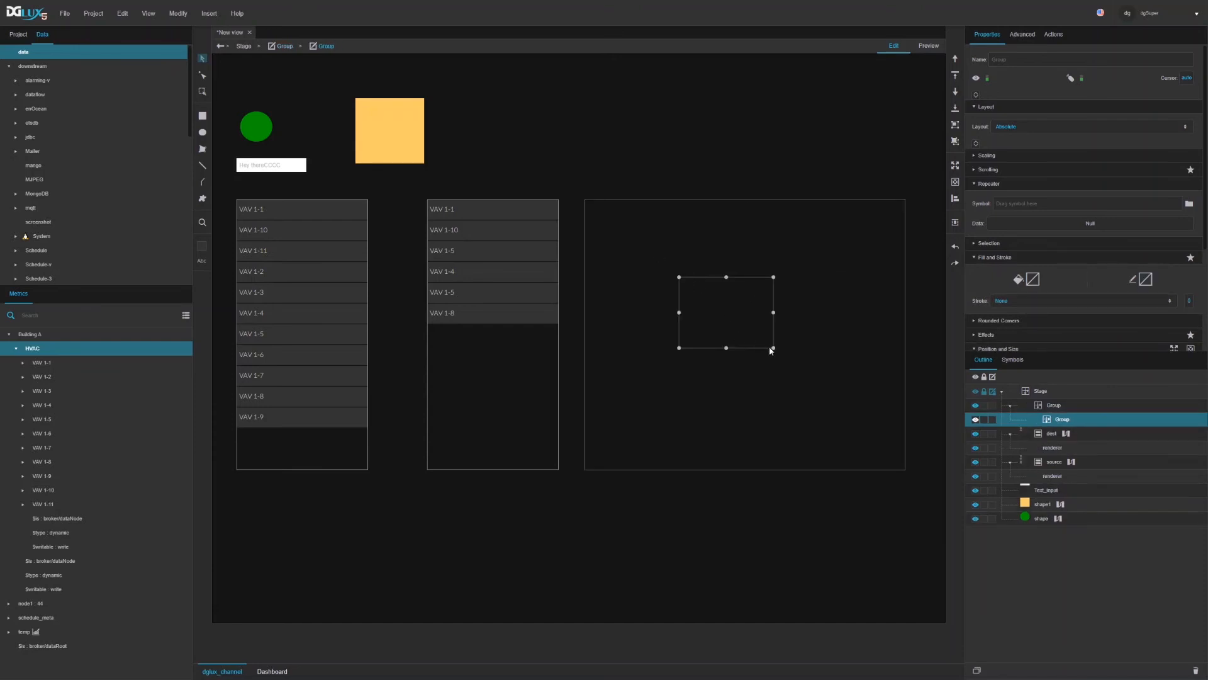
Shrink the nested group and set its size to 10 by 10 px
drag(773, 347, 690, 290)
scroll(1027, 268, down, 3)
double_click(987, 298)
text(10)
double_click(1164, 298)
text(10)
key(Return)
click(1085, 310)
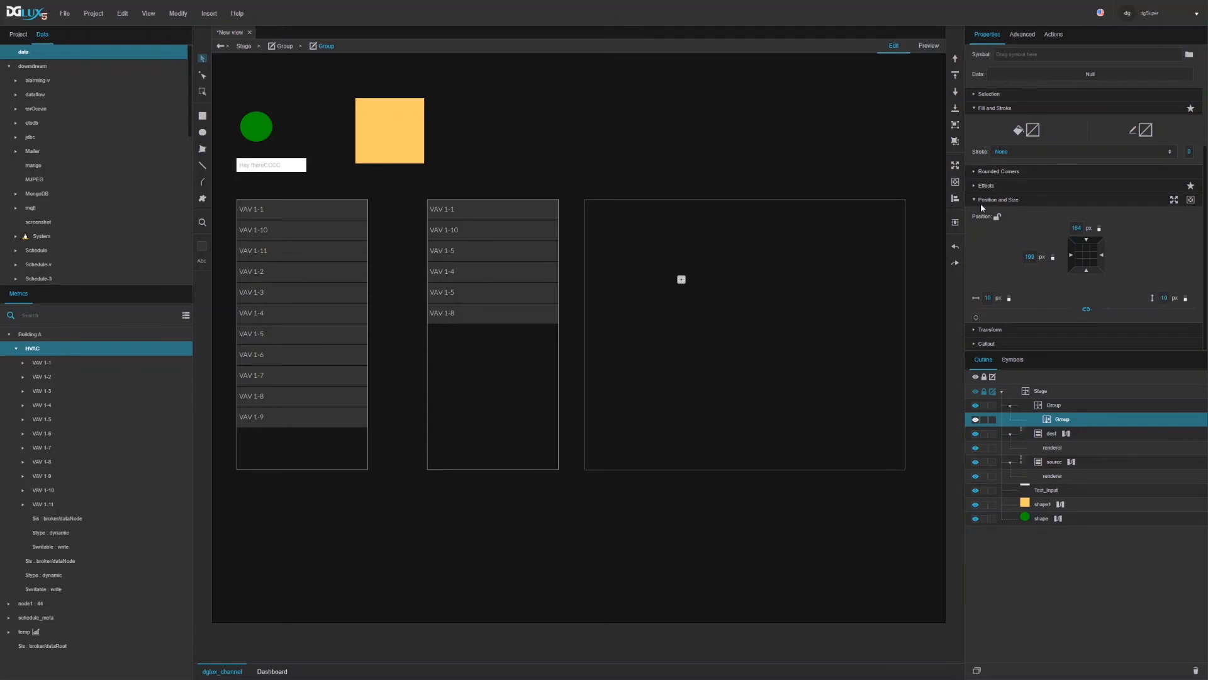
Fill the nested group with a solid coral red and set its corner radius to 10 px
click(1032, 130)
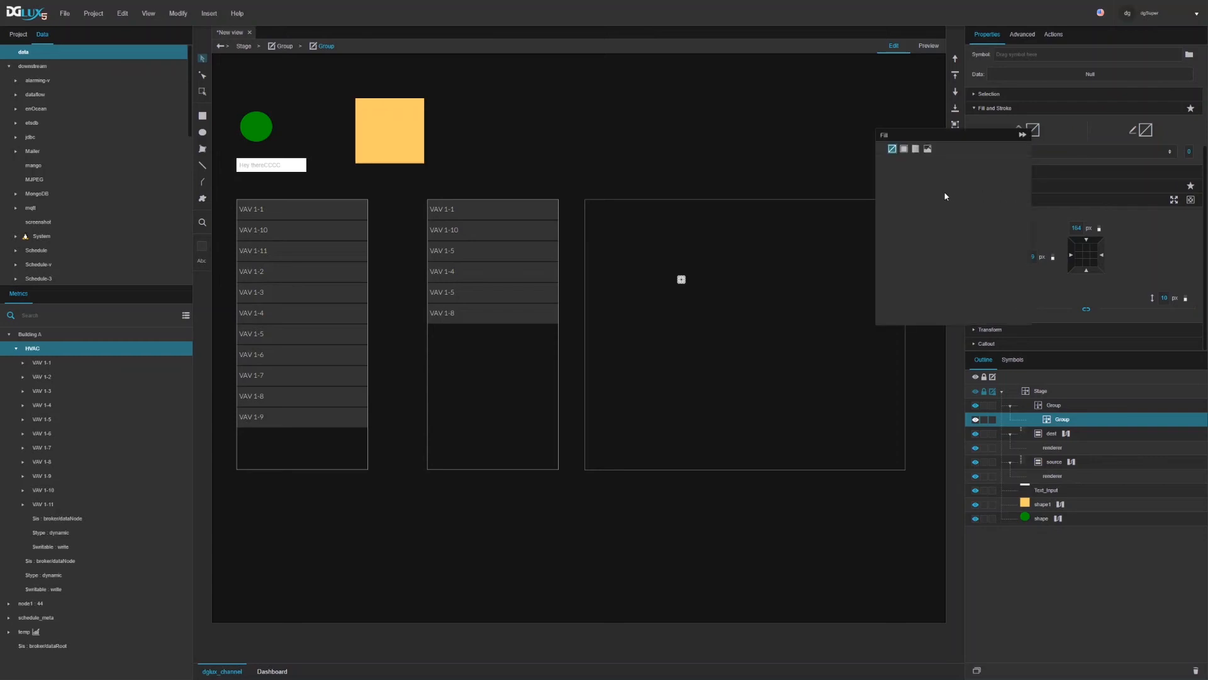
click(904, 148)
click(979, 230)
click(1056, 183)
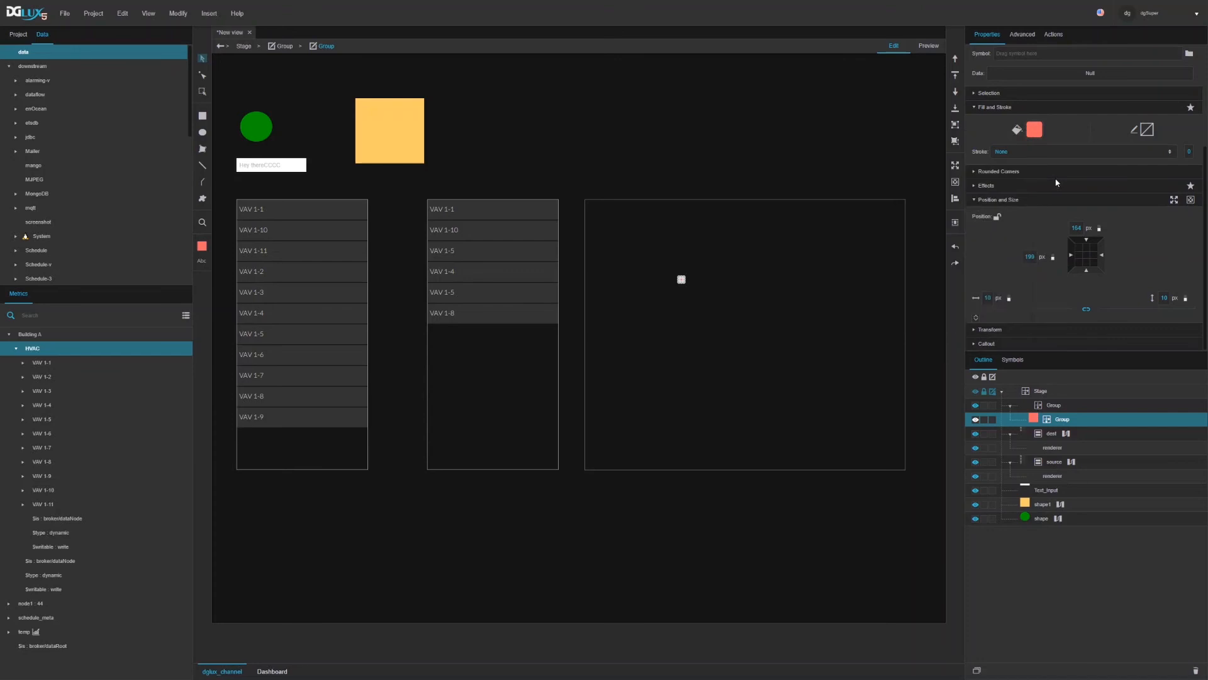
click(1053, 172)
click(1113, 210)
text(10)
key(Return)
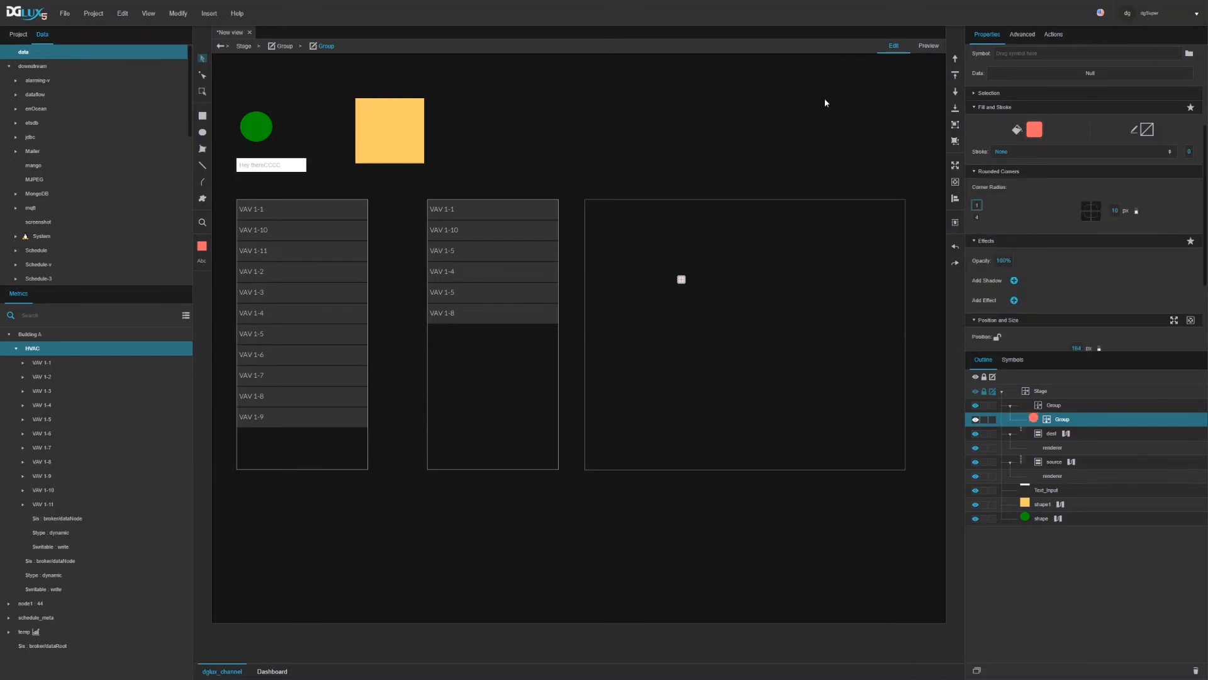
Check the nested group in preview, return to edit mode, and set its size to 20 by 20 px
click(930, 46)
click(893, 48)
scroll(1077, 224, down, 2)
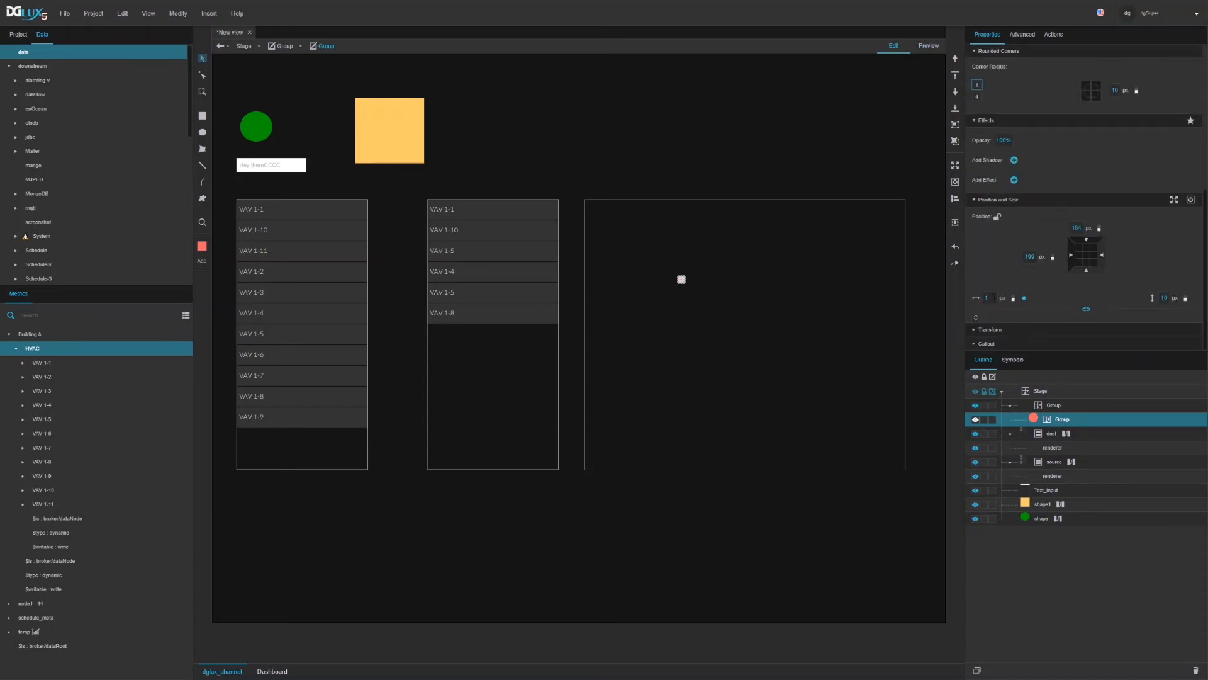
click(1164, 298)
text(20)
key(Return)
Convert the red nested group to a symbol named ms, and delete its instance from the bordered group
right_click(1068, 425)
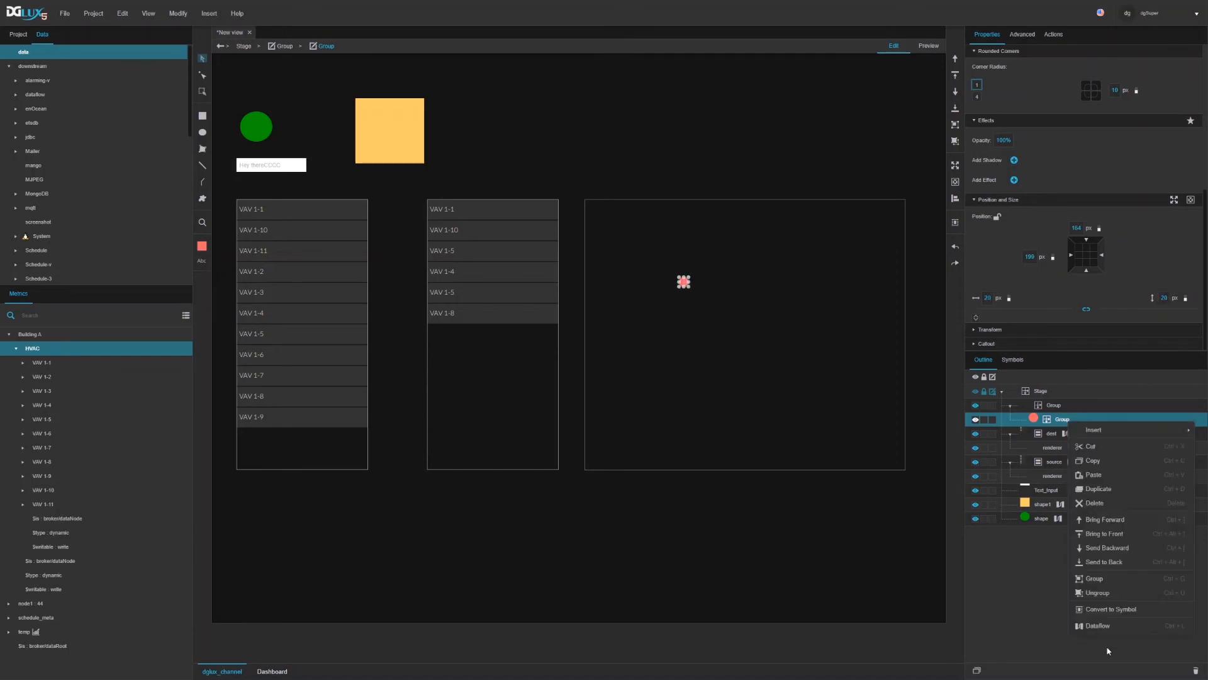
click(1101, 611)
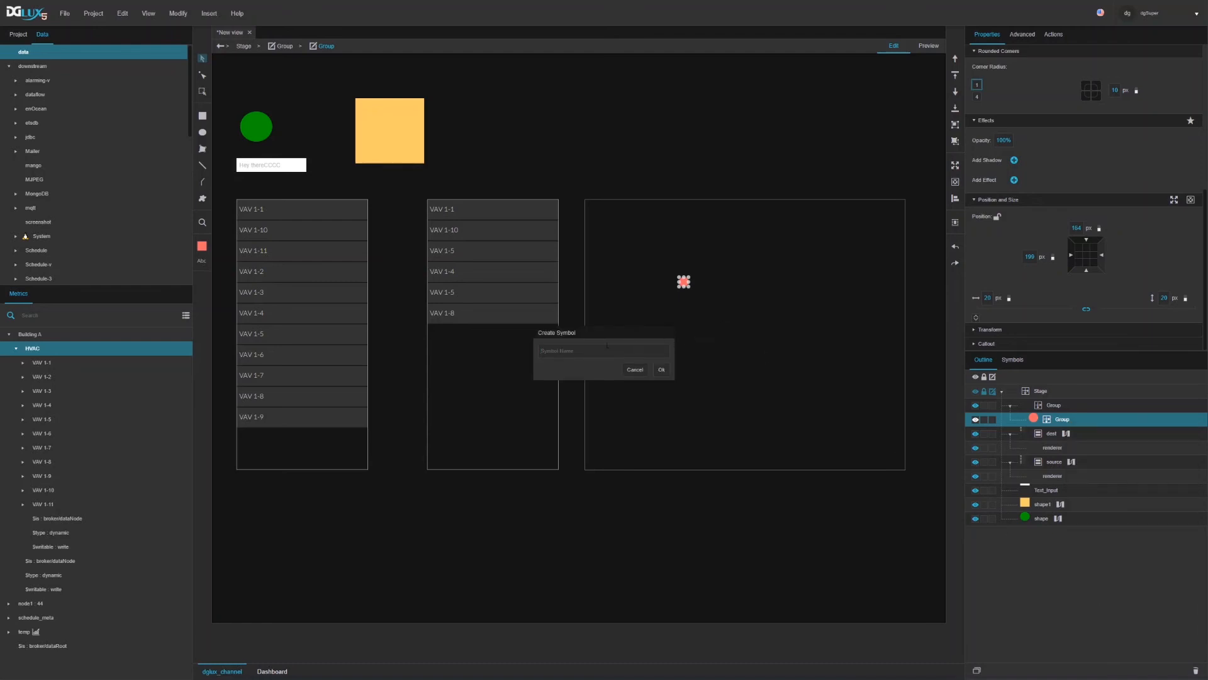
text(ms)
click(661, 370)
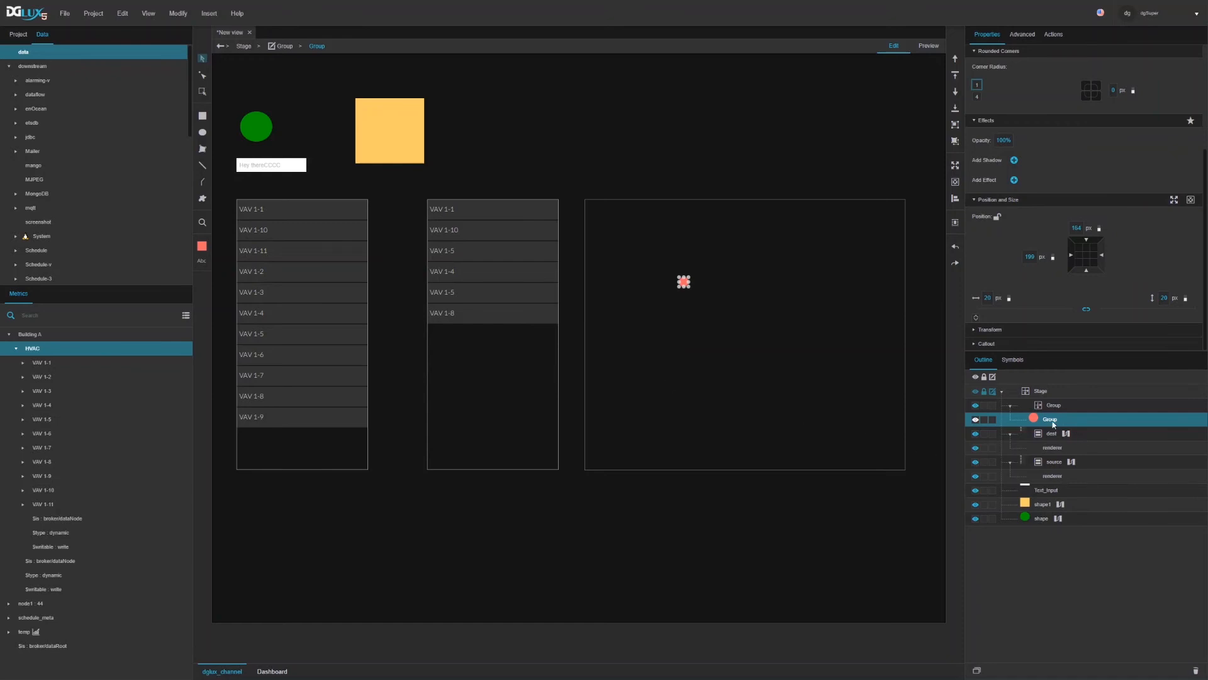
click(1197, 673)
Set the bordered group's dropGroup to nodeList and make it droppable
click(1053, 410)
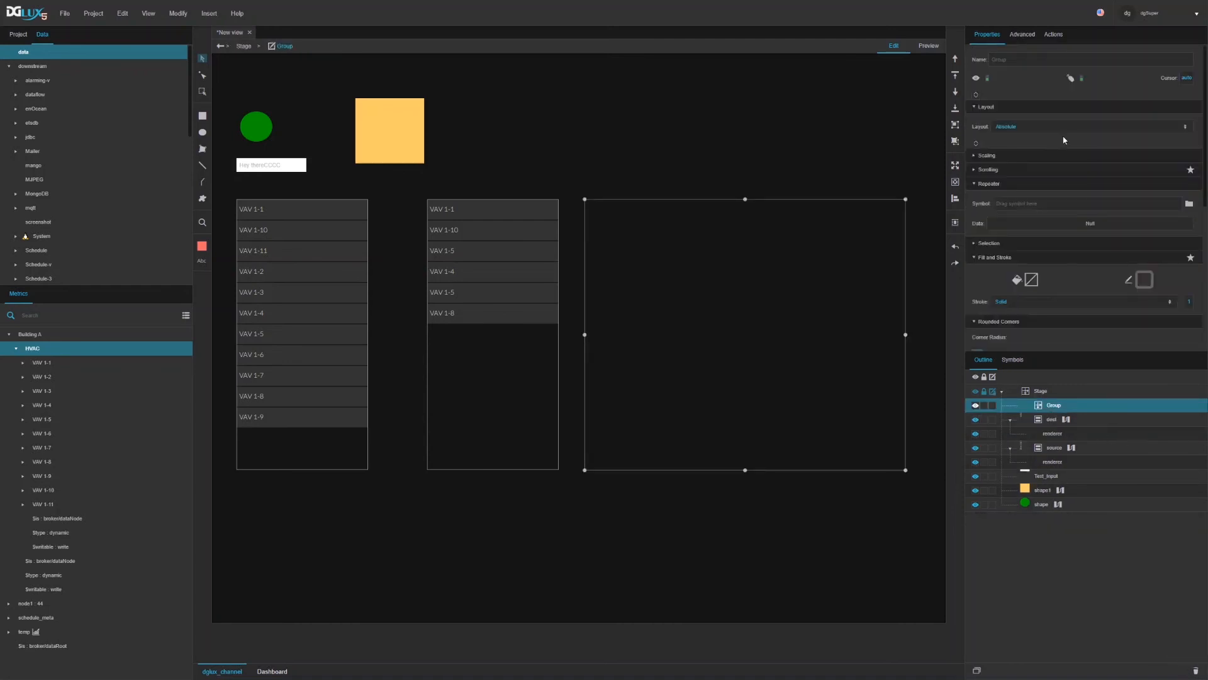
click(1022, 37)
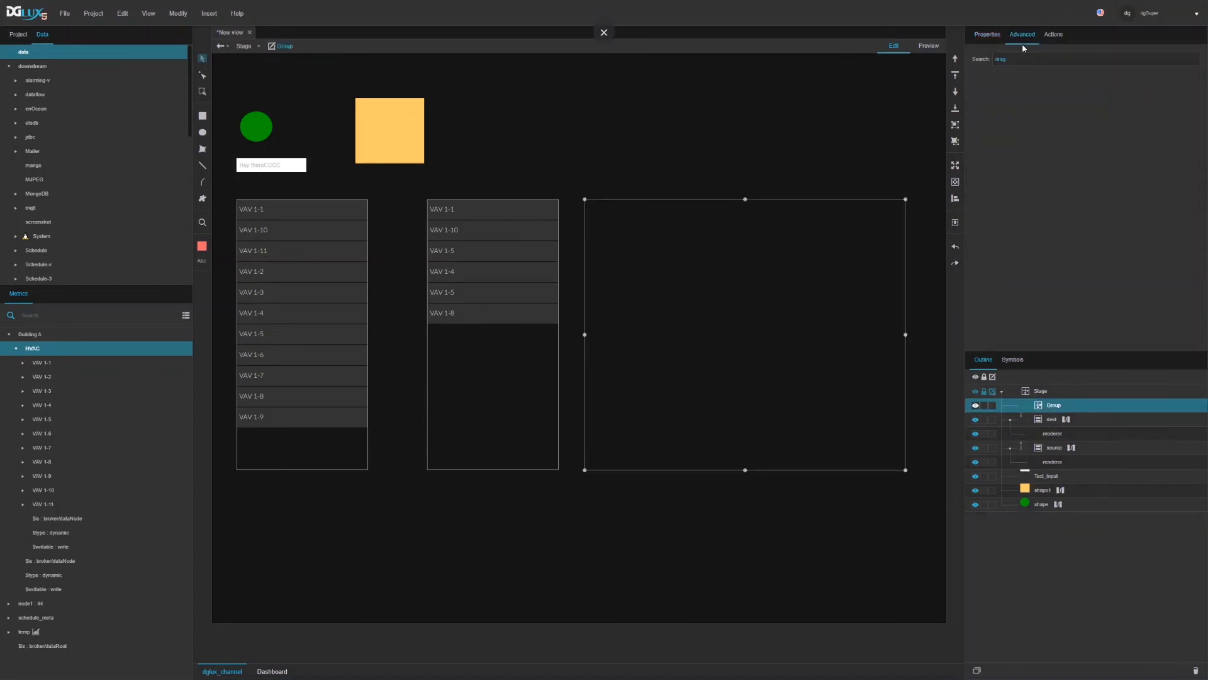
double_click(1012, 57)
text(drop)
click(1060, 77)
text(nodeList)
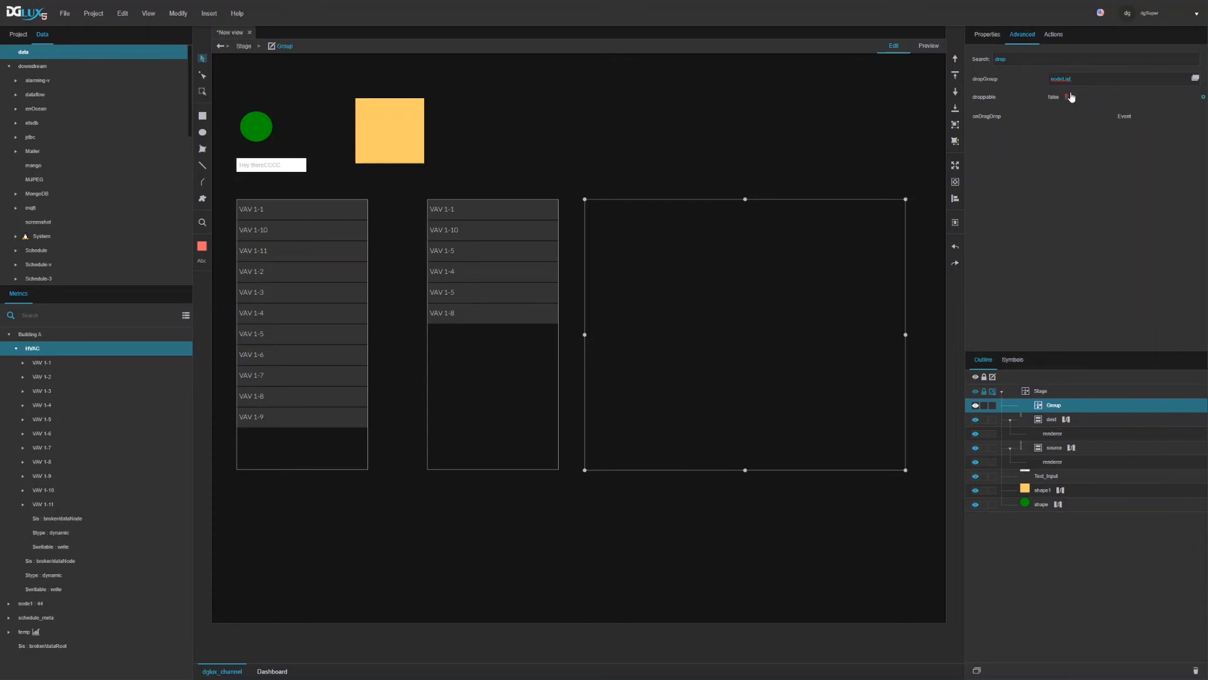
click(1067, 97)
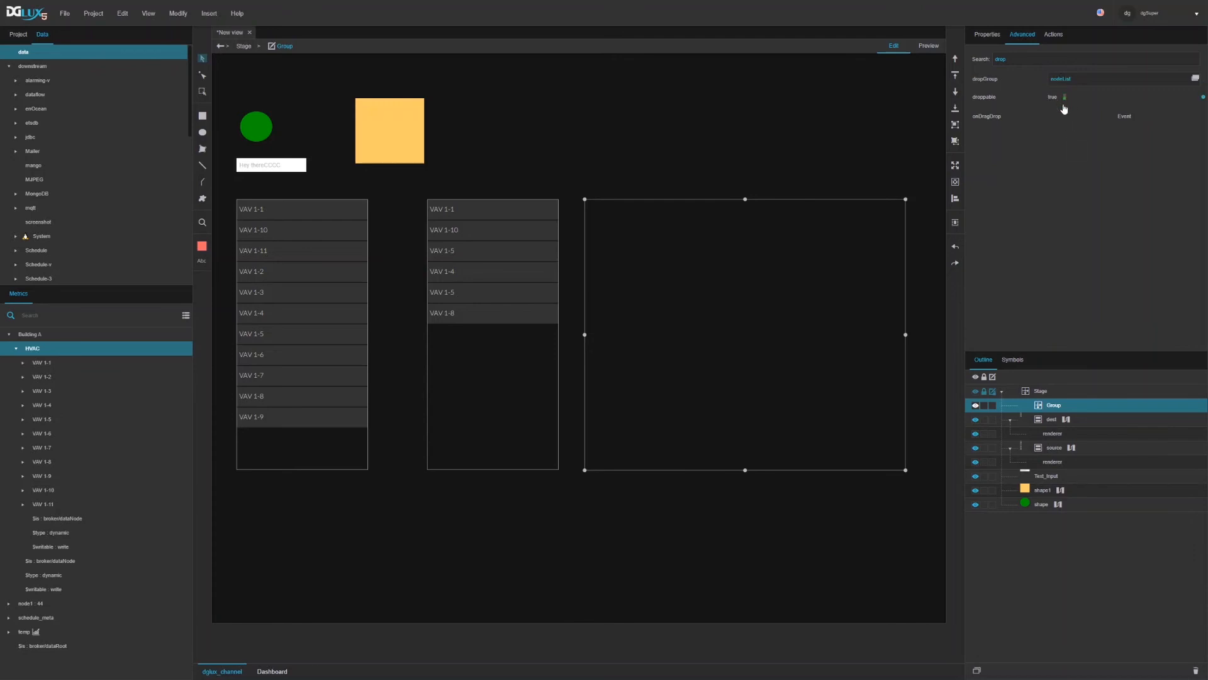
Open the bordered group's dataflow, add a Mouse Event block, and bind the group's onDragDrop event to the block's input
right_click(1073, 406)
click(1077, 606)
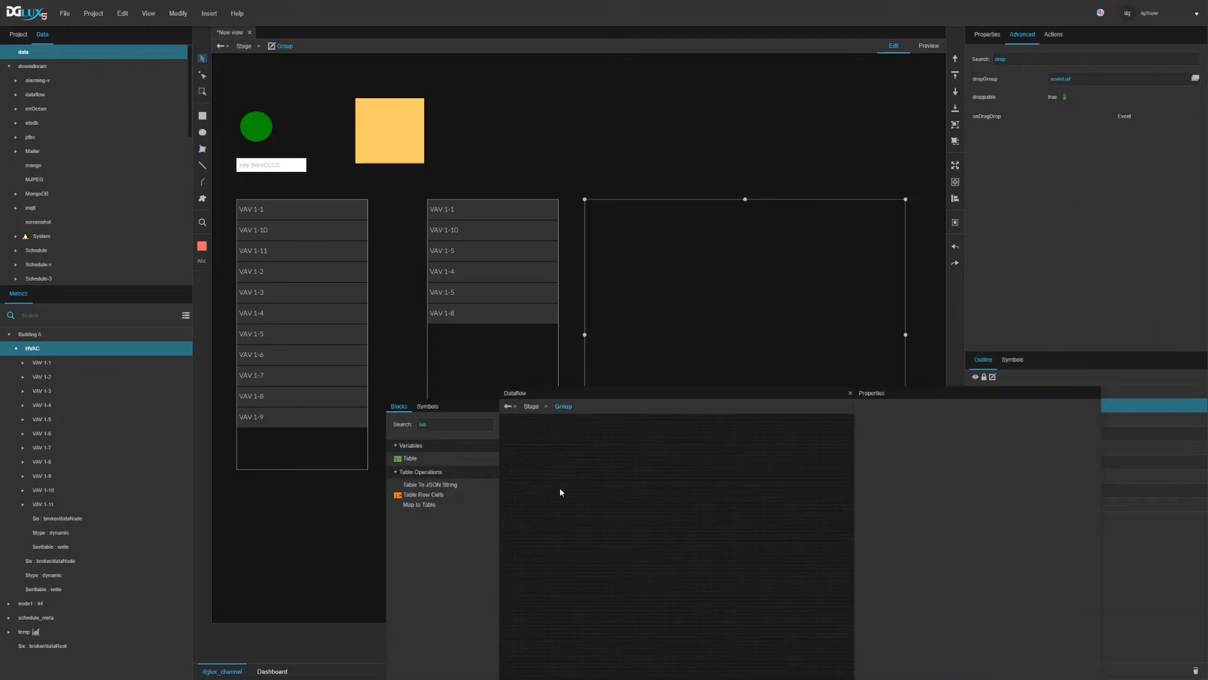
click(451, 426)
text(mouse)
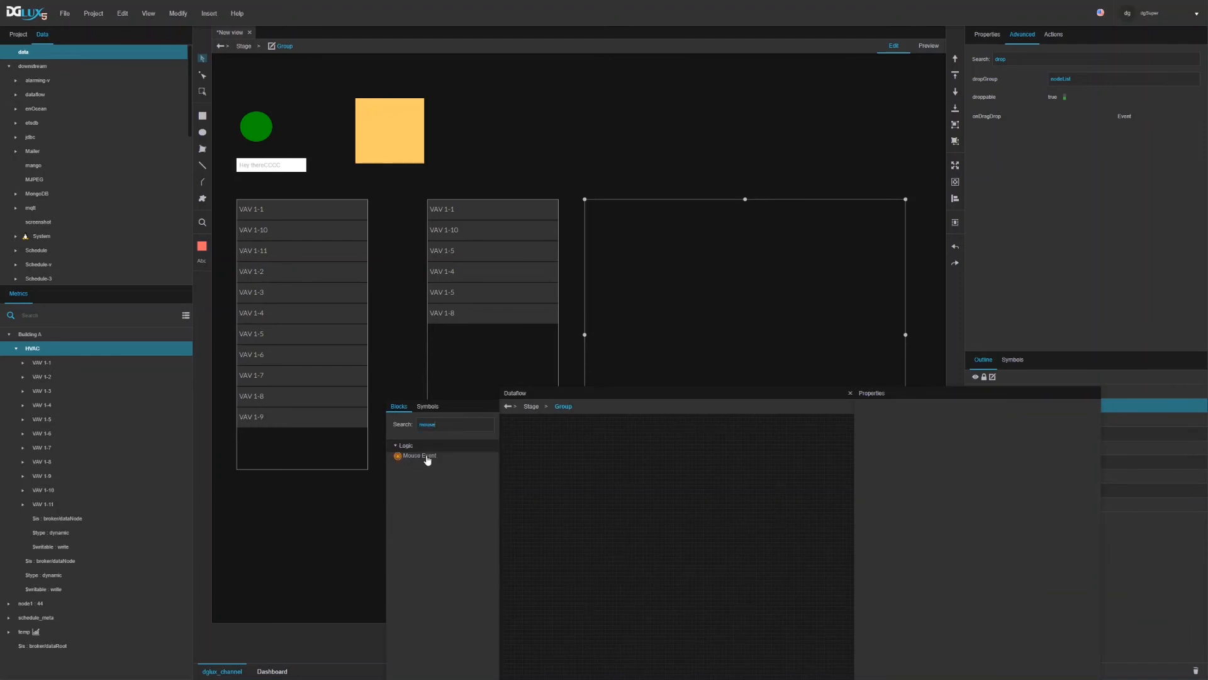
drag(419, 455, 533, 436)
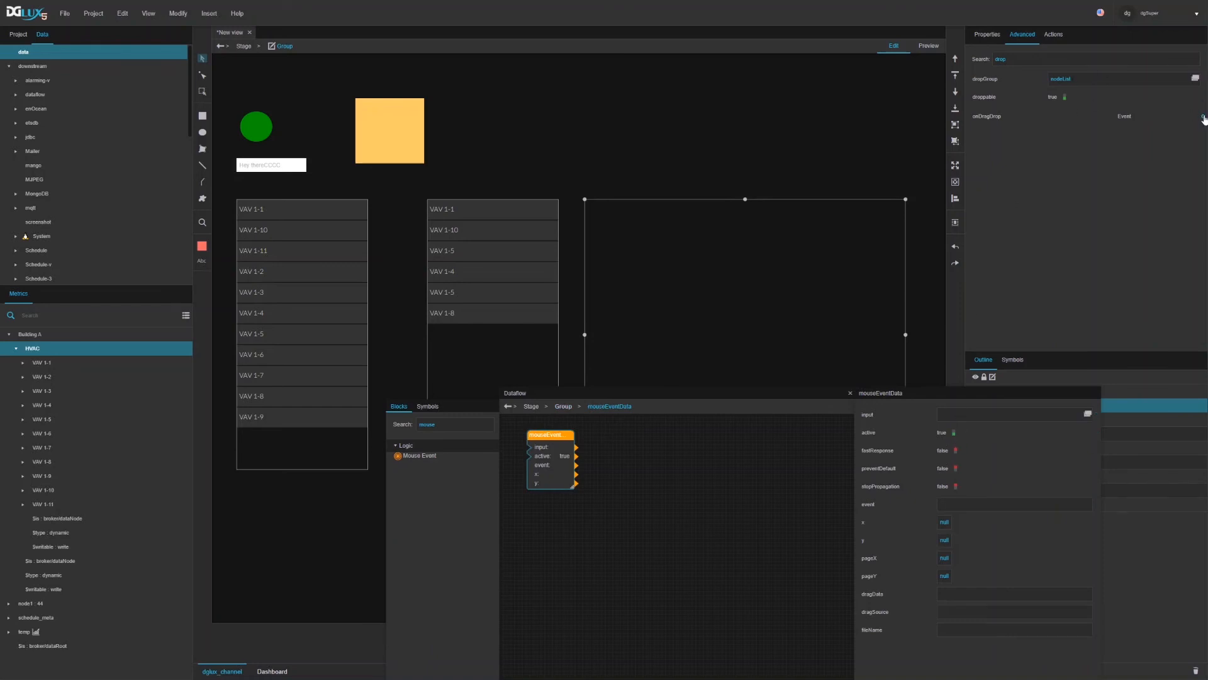
drag(1204, 117, 954, 421)
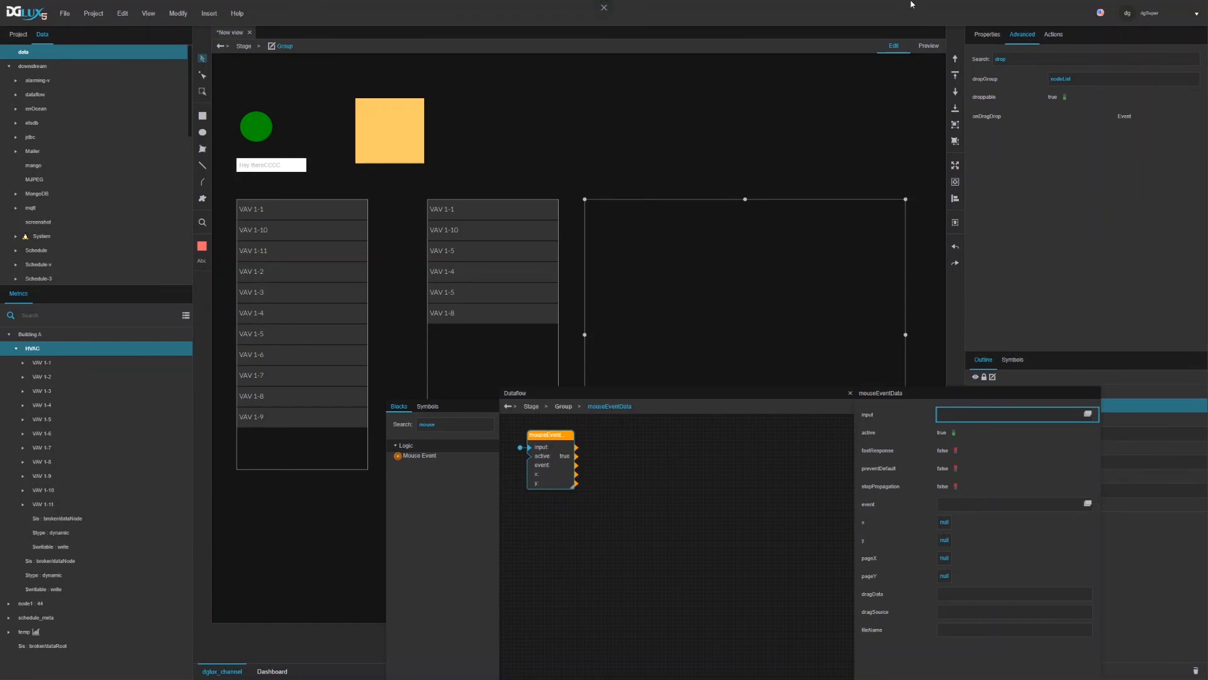
Test dropping VAV 1-2 from source into the bordered group in preview, and move the dataflow window off the outline
click(929, 46)
drag(306, 275, 668, 263)
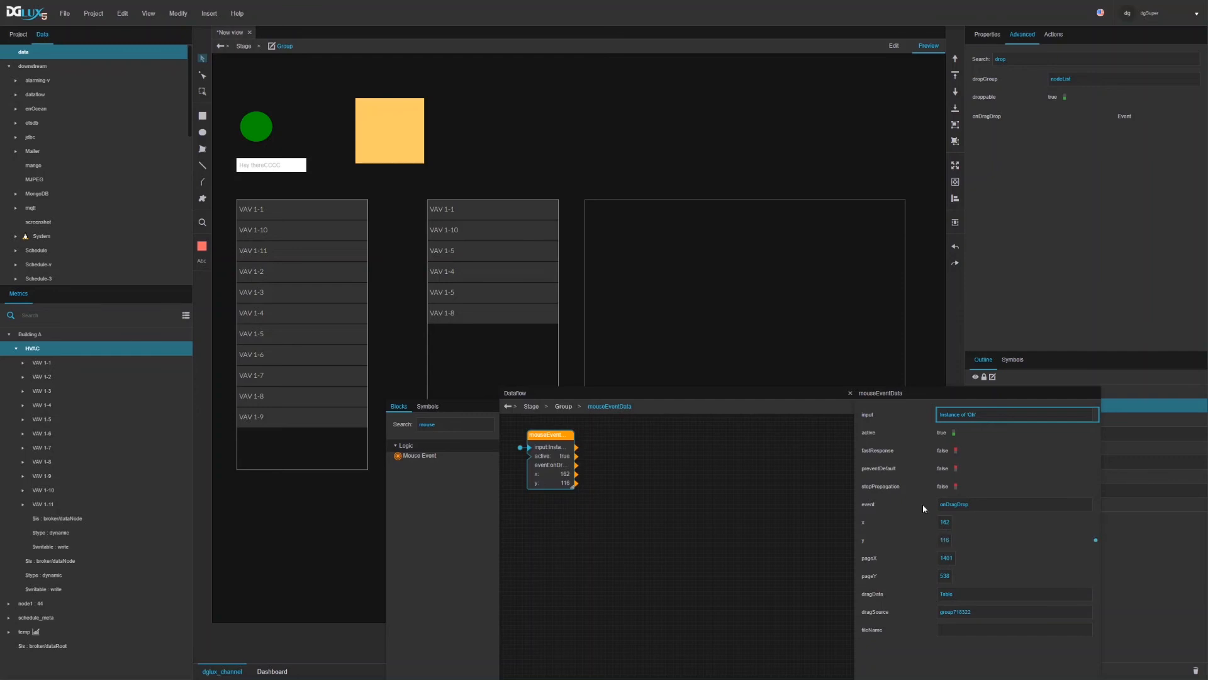
drag(799, 394, 665, 372)
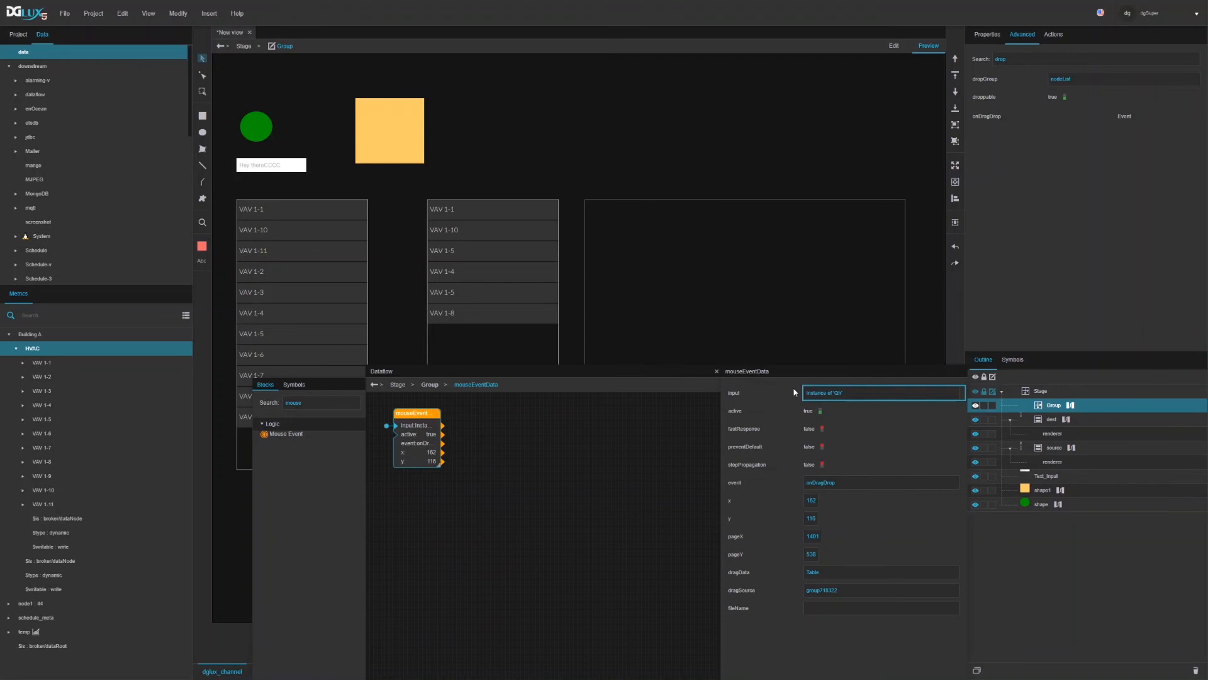
Copy the table block from dest's dataflow into the bordered group's dataflow, and place it beside the Mouse Event block
click(1066, 419)
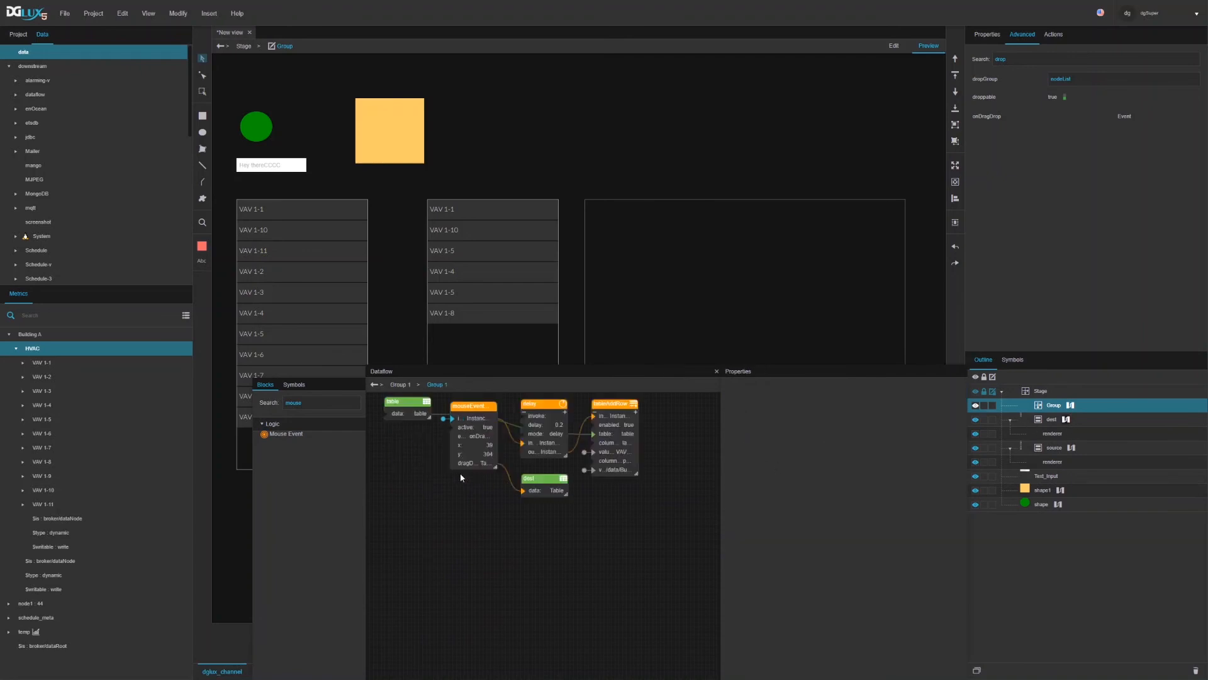
click(396, 406)
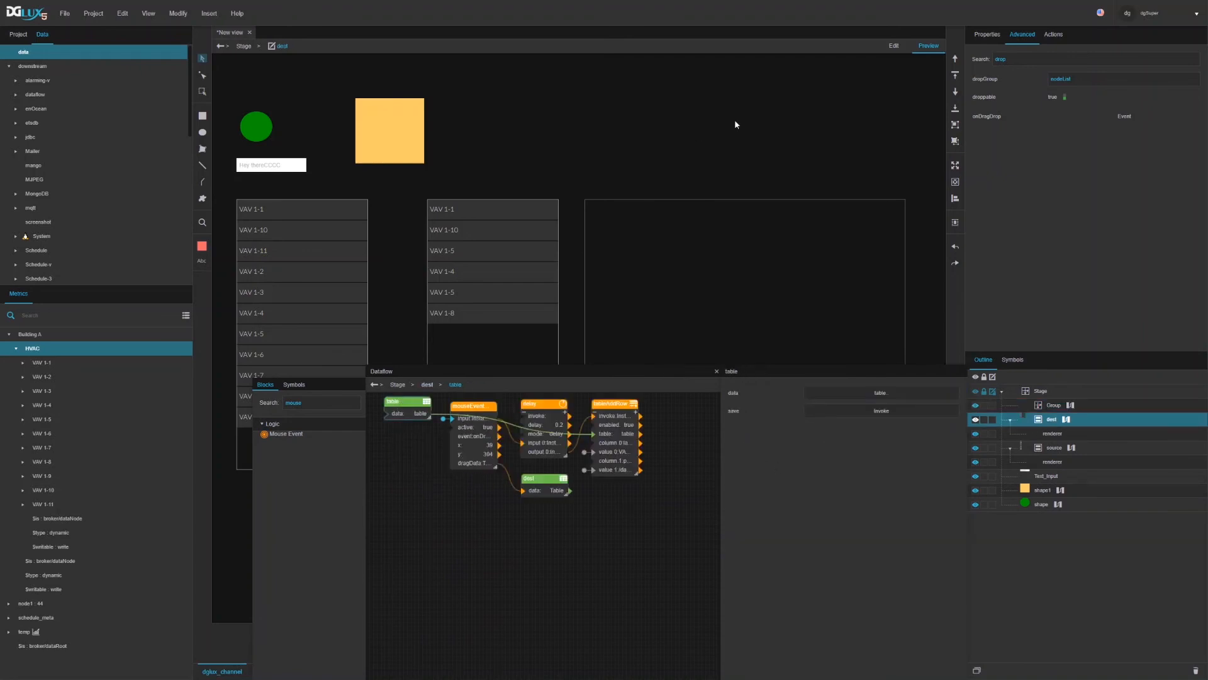
click(887, 50)
click(1070, 405)
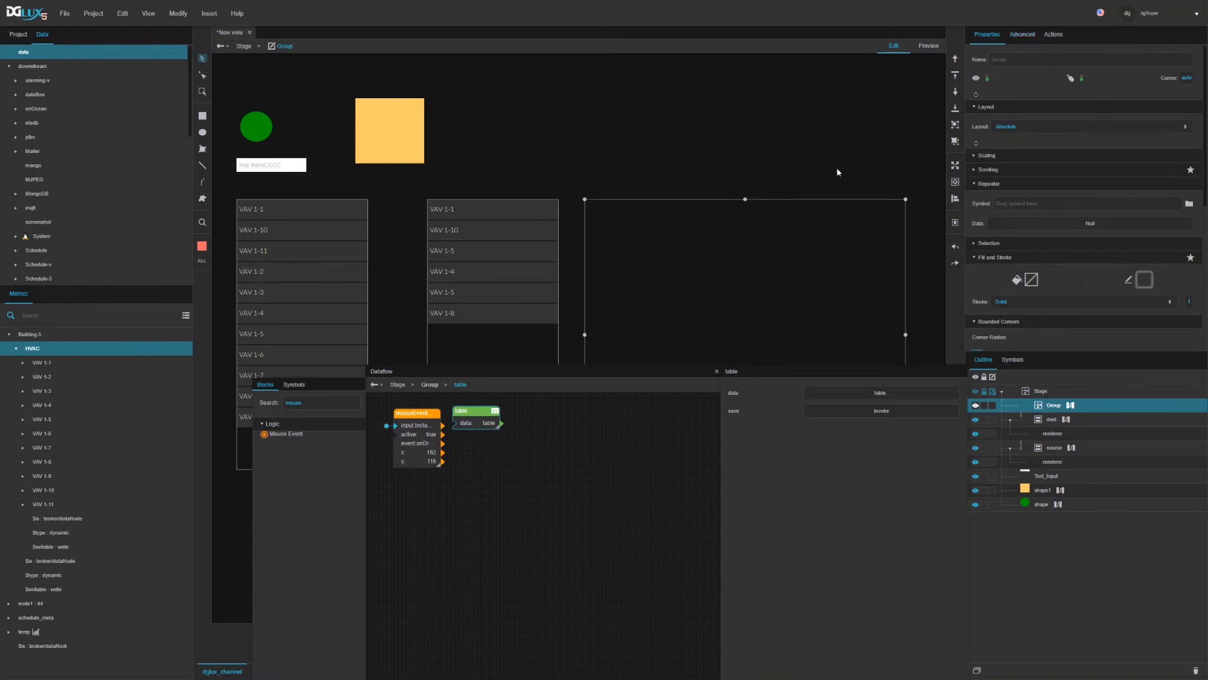
drag(470, 410, 472, 412)
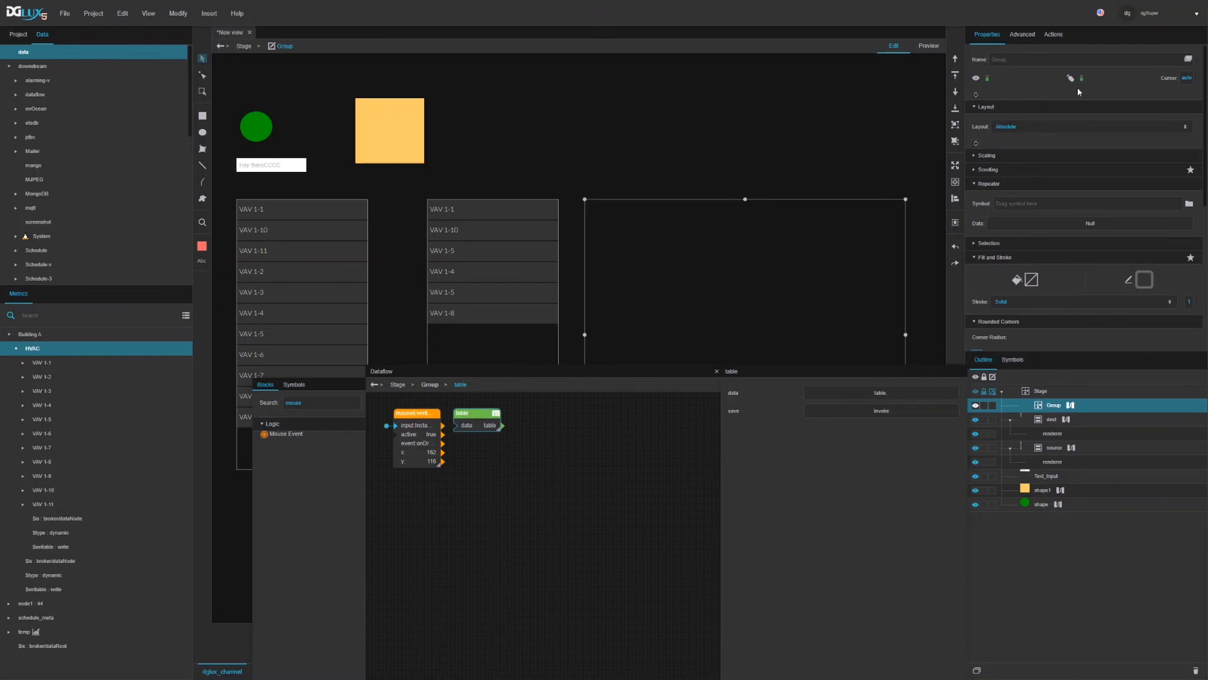
click(1020, 35)
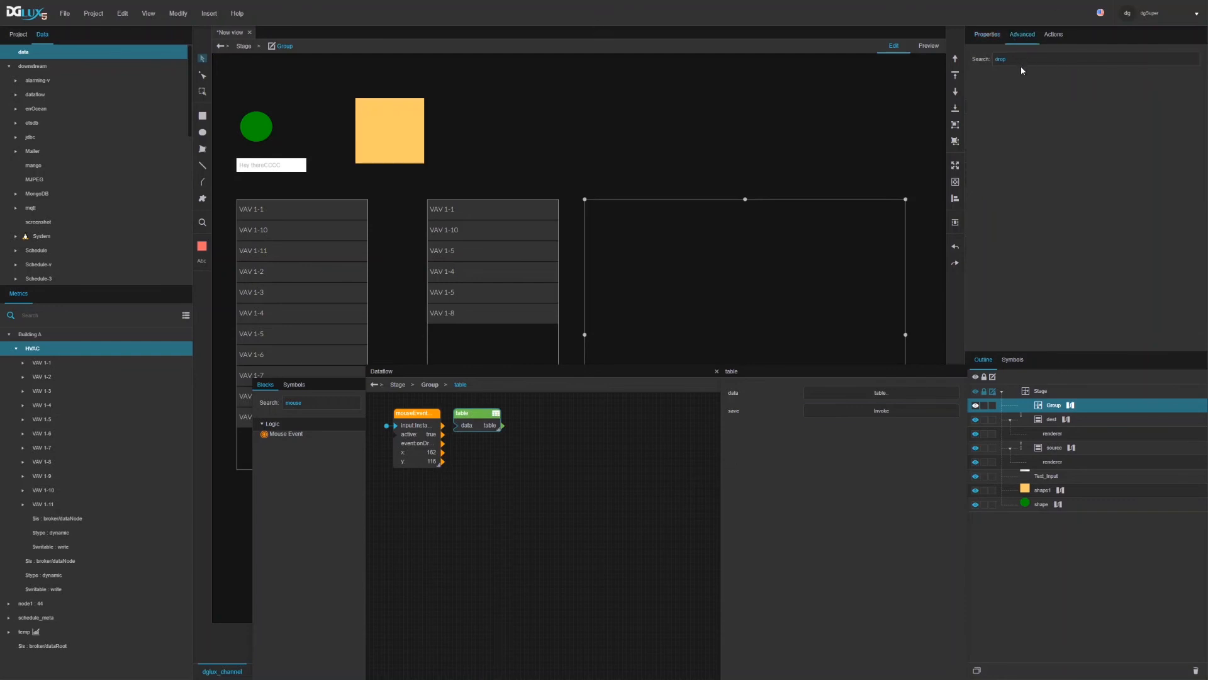
click(987, 36)
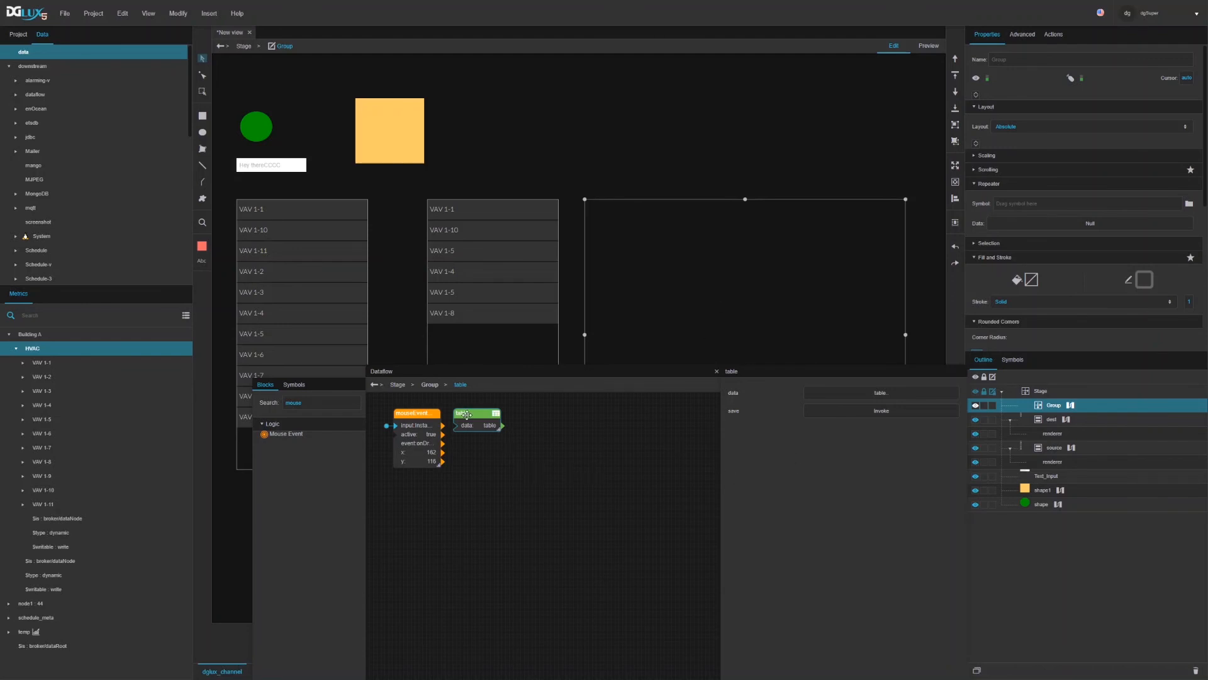
Add columns named x and y to the bordered group's copied table, and place its block below the Mouse Event block
click(880, 394)
click(557, 333)
click(488, 345)
text(x)
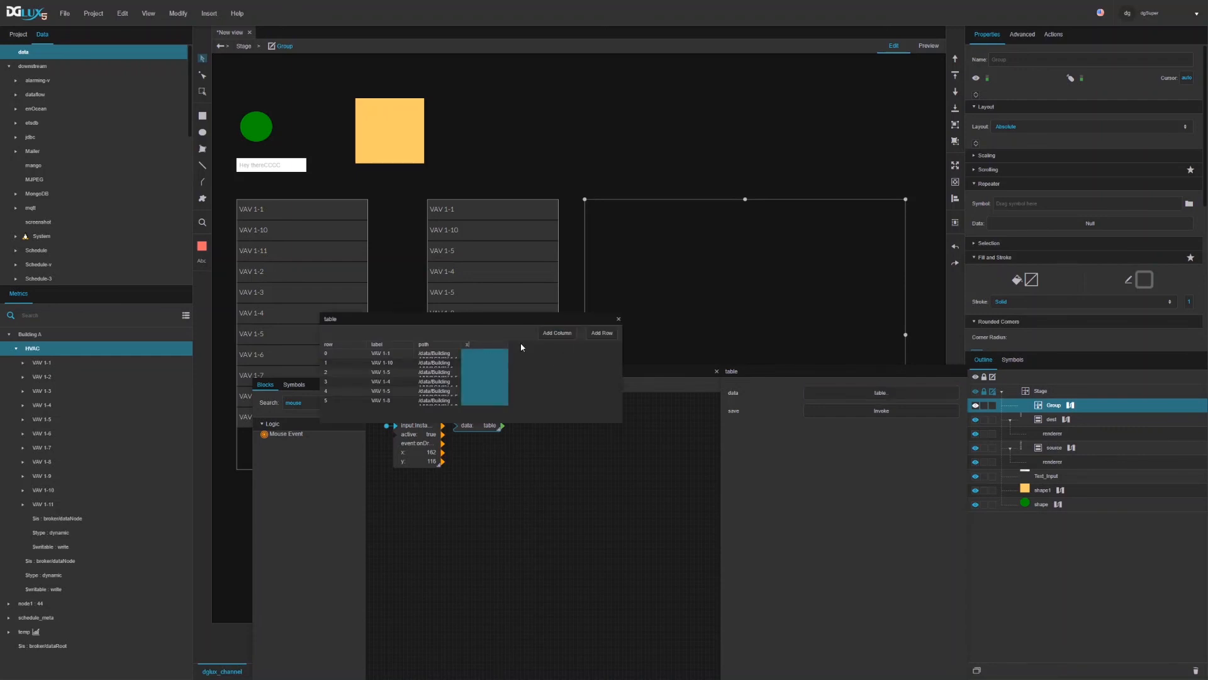
click(542, 344)
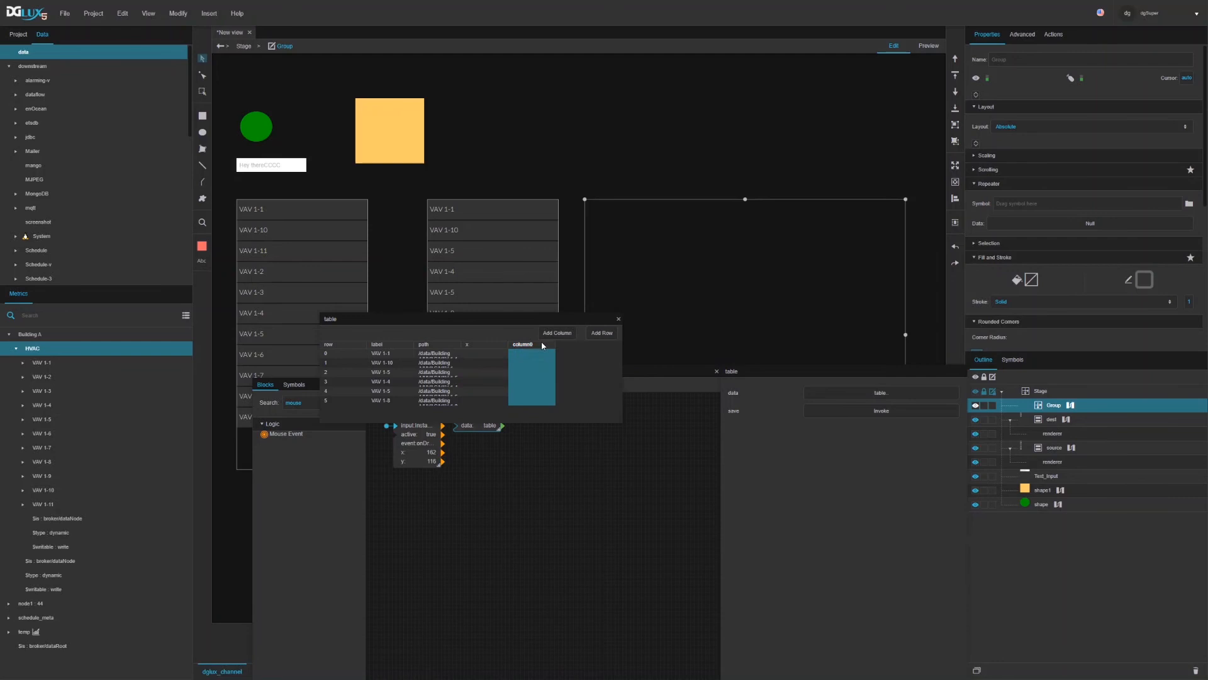
text(y)
click(619, 319)
drag(479, 415, 415, 511)
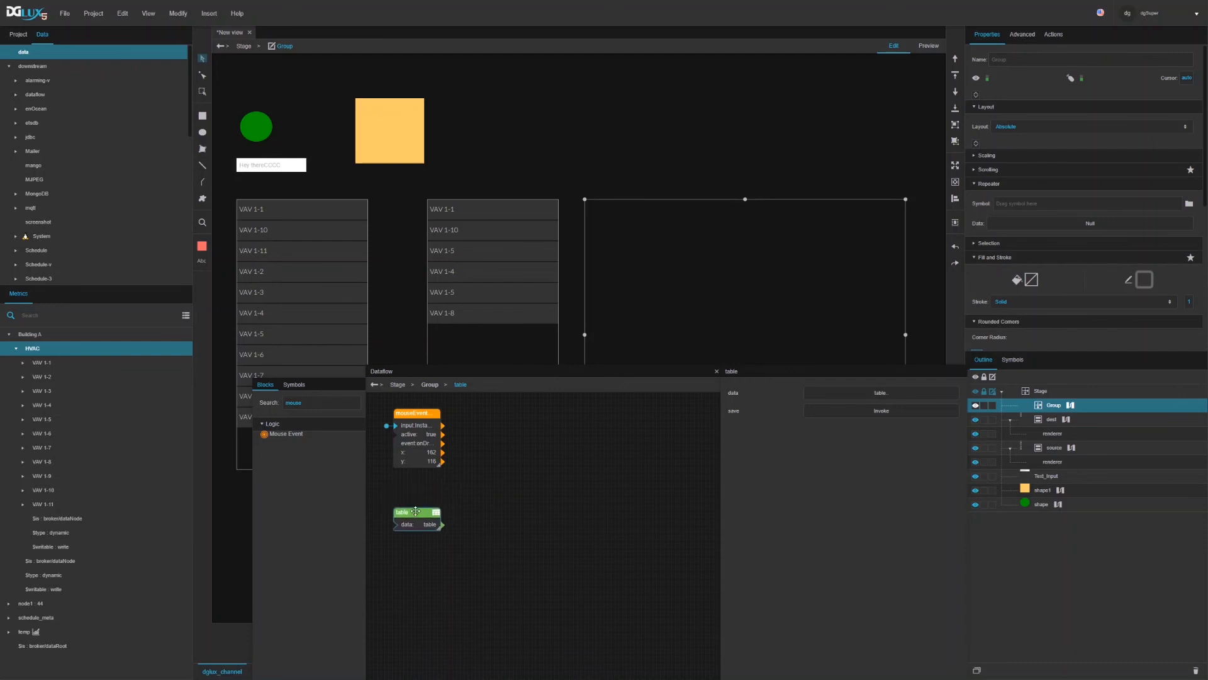
Copy all of dest's dataflow blocks into the bordered group's dataflow in place of its existing blocks
click(1066, 420)
drag(622, 535, 390, 403)
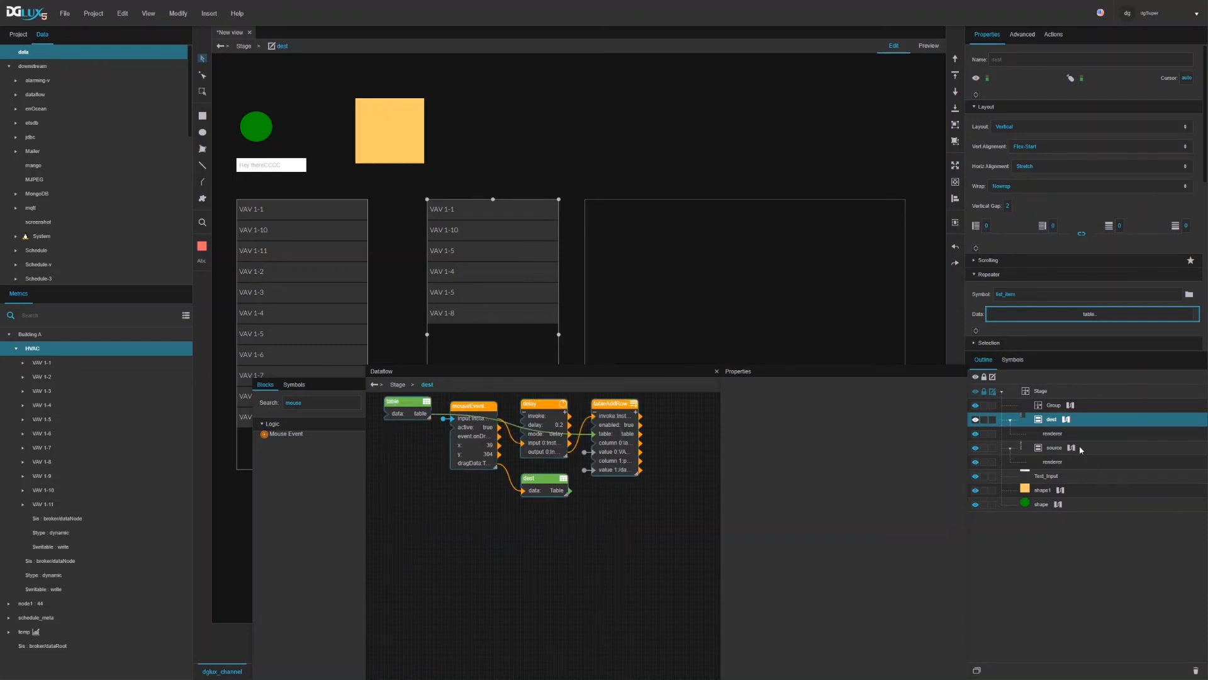
click(1070, 406)
drag(590, 528, 405, 424)
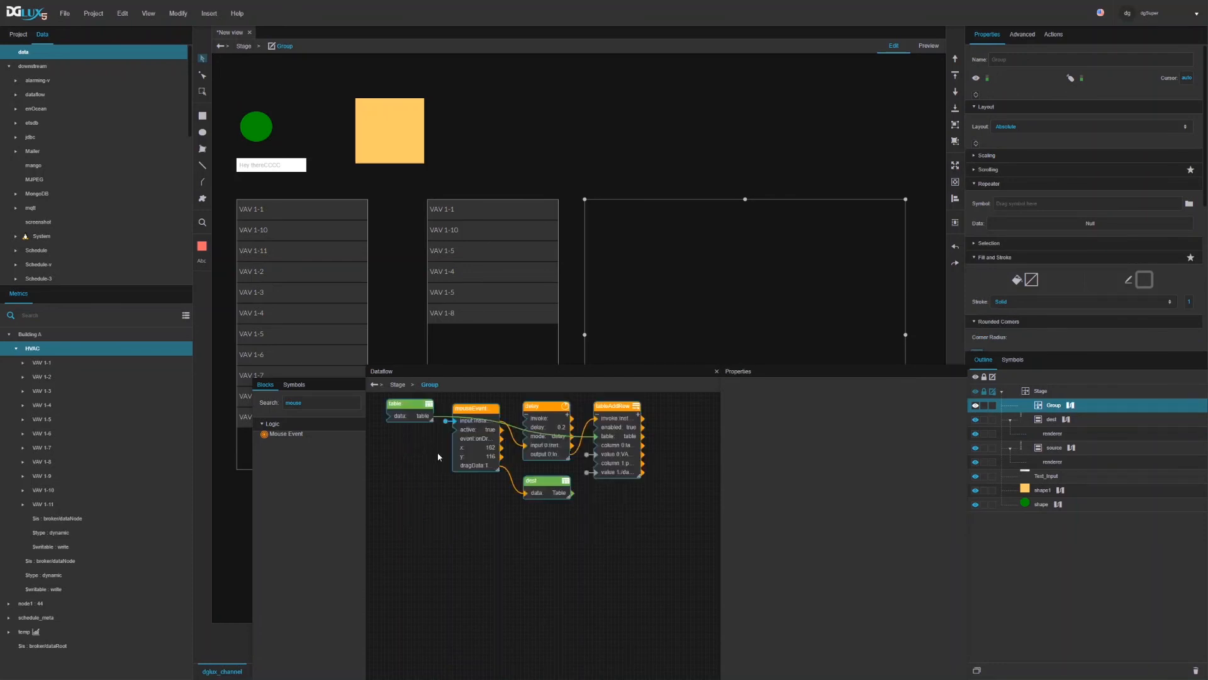
Add two columns named x and y to the table block in the bordered group's dataflow
click(391, 406)
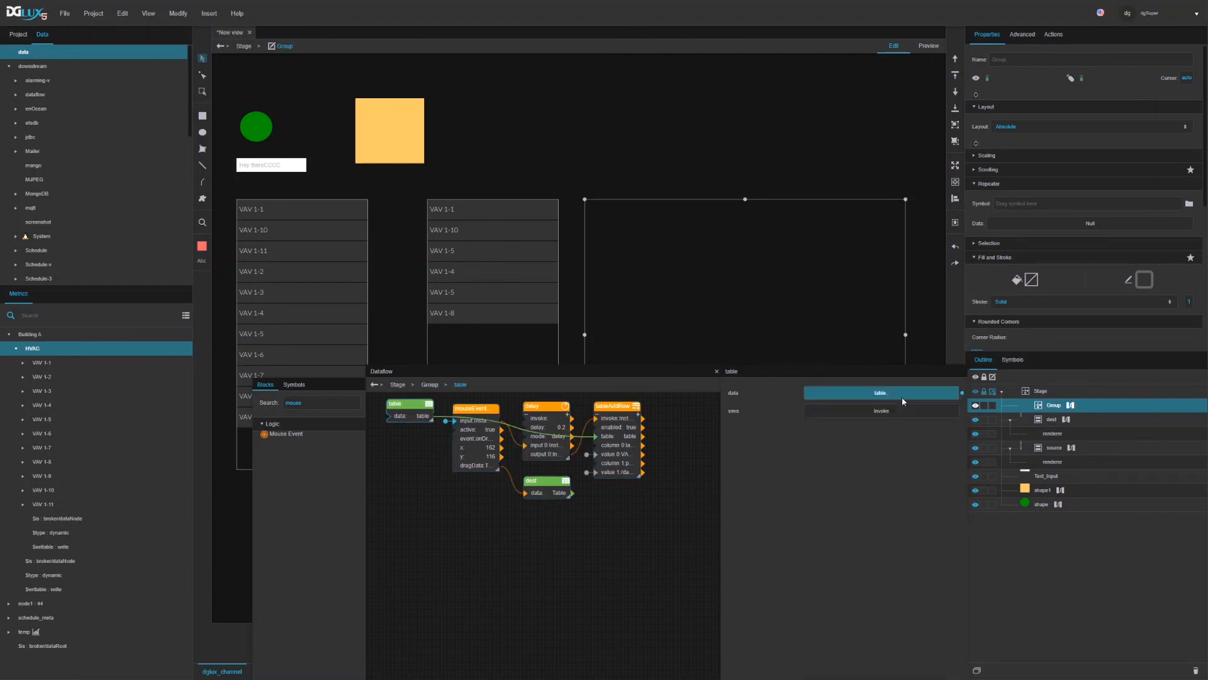
click(902, 397)
click(558, 333)
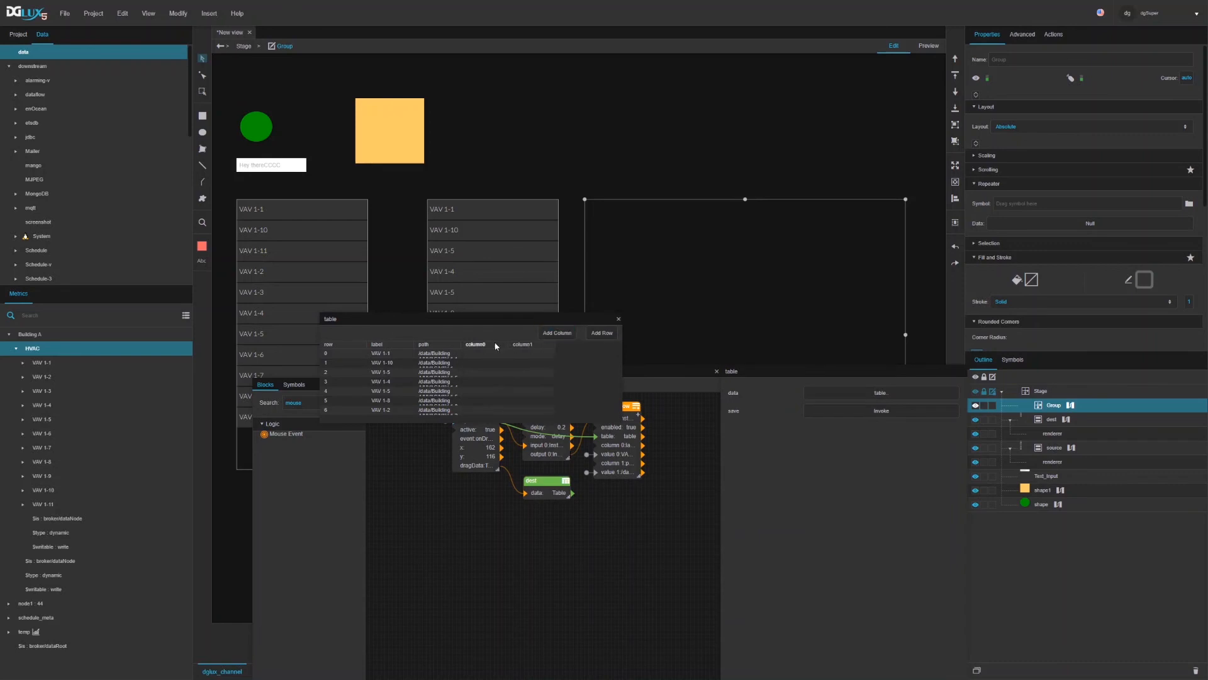
click(496, 345)
text(x)
click(528, 345)
text(y)
click(619, 319)
Extend the tableAddRow block with columns x and y, and bind their values to the mouse event's x and y
click(639, 417)
click(639, 416)
click(818, 539)
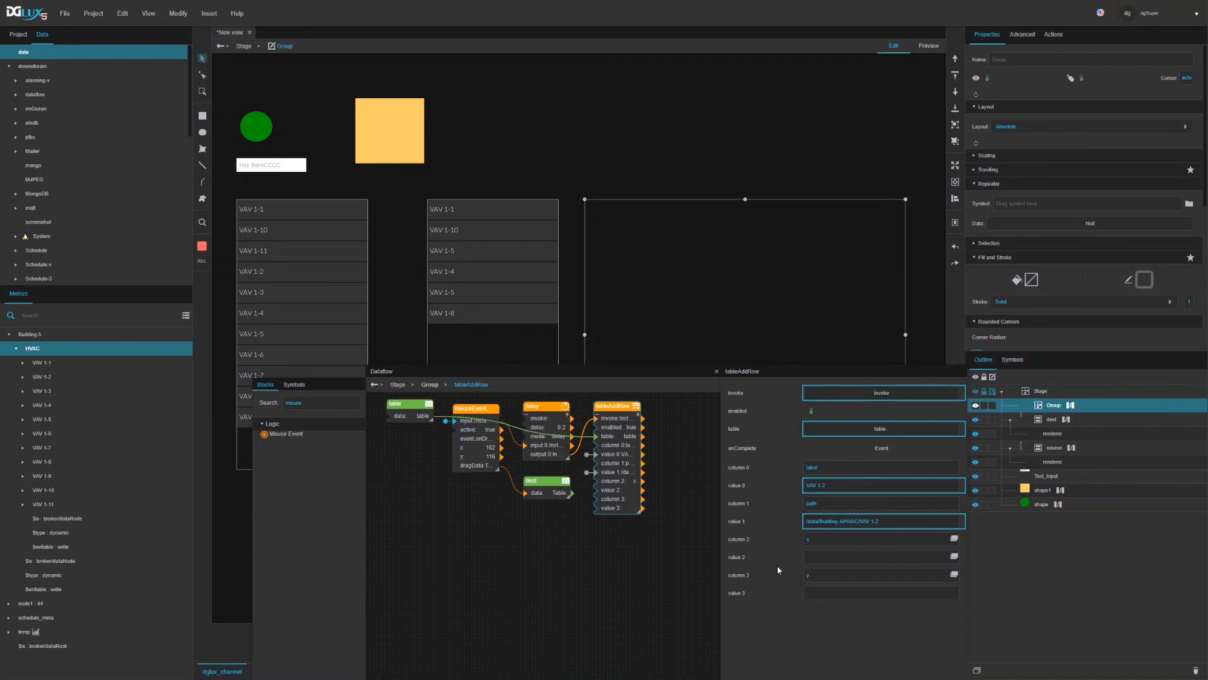
drag(492, 449, 824, 558)
drag(497, 463, 817, 601)
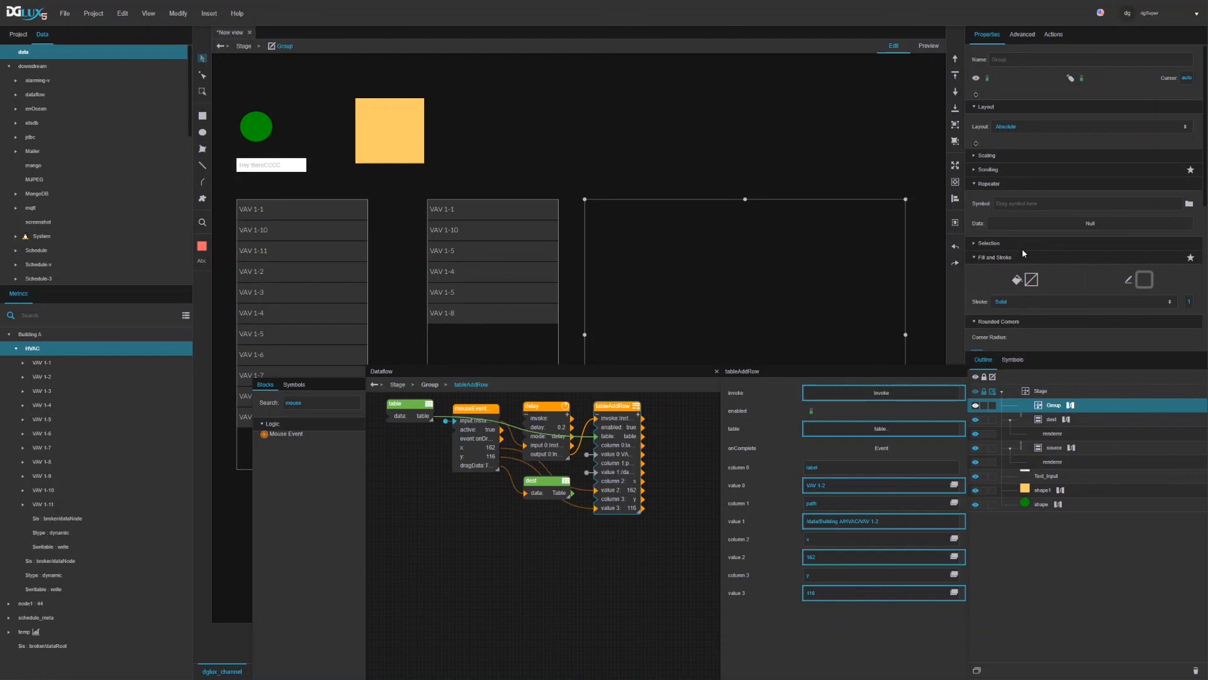
Bind the table block to the bordered group's repeater data, set mapDot as the repeater symbol, and close the dataflow
drag(432, 417, 1018, 231)
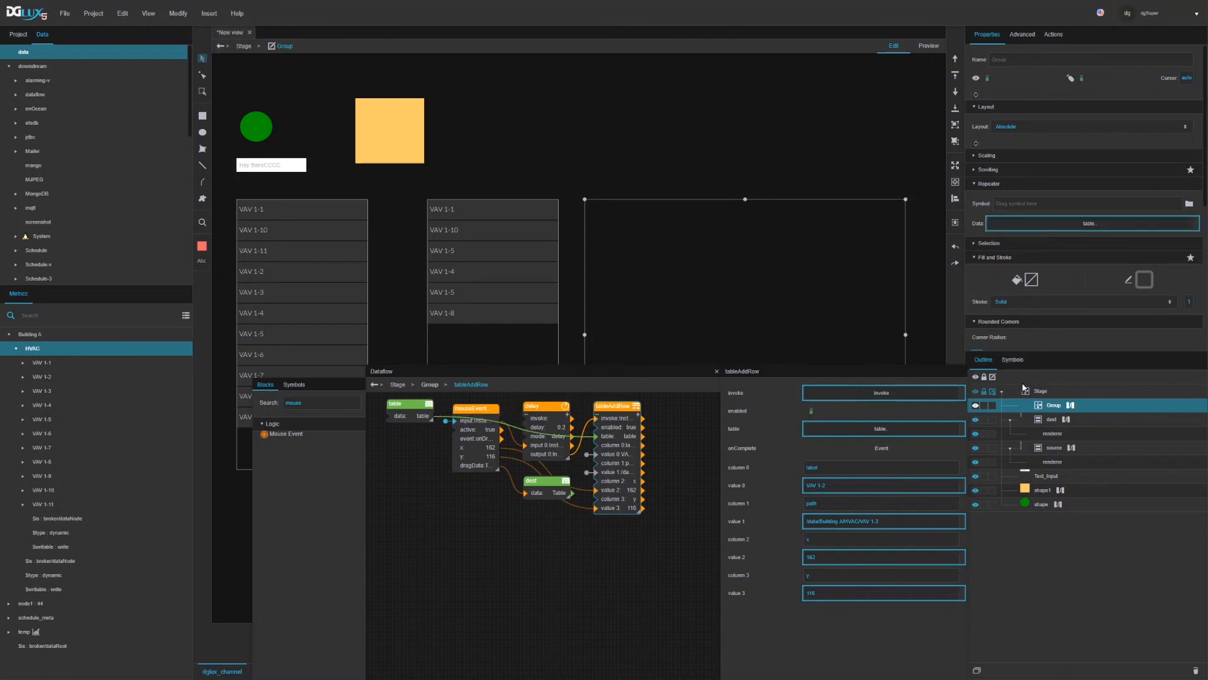
click(1021, 362)
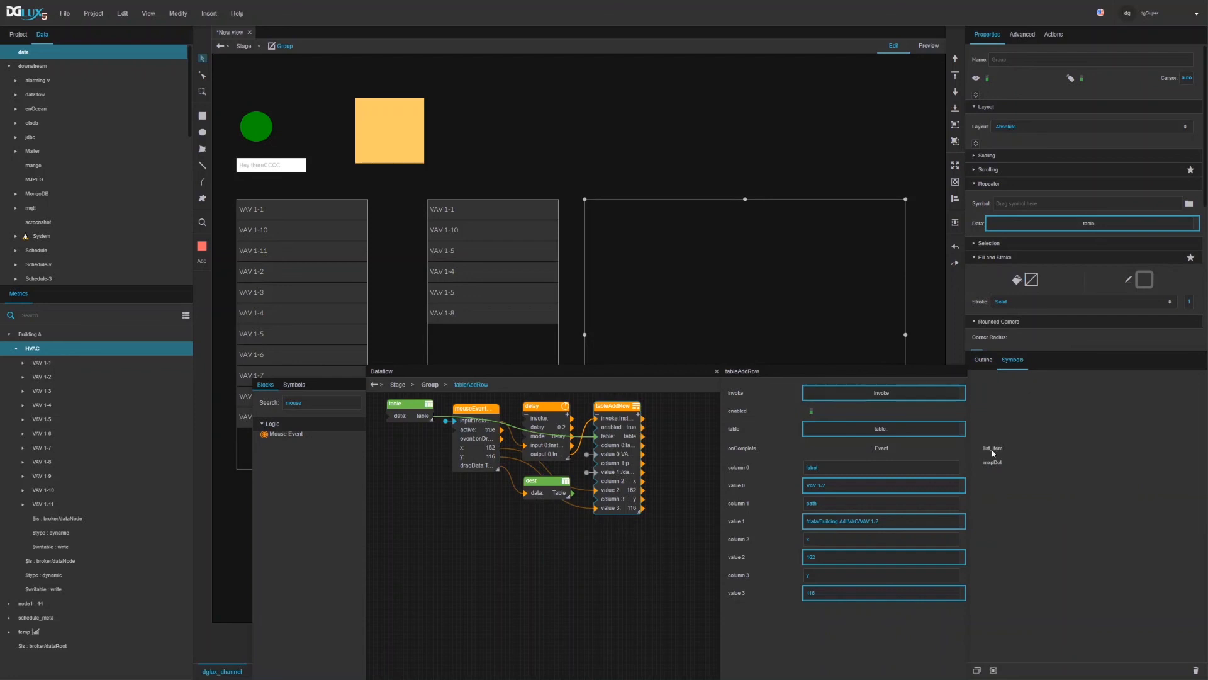
drag(998, 462, 1052, 206)
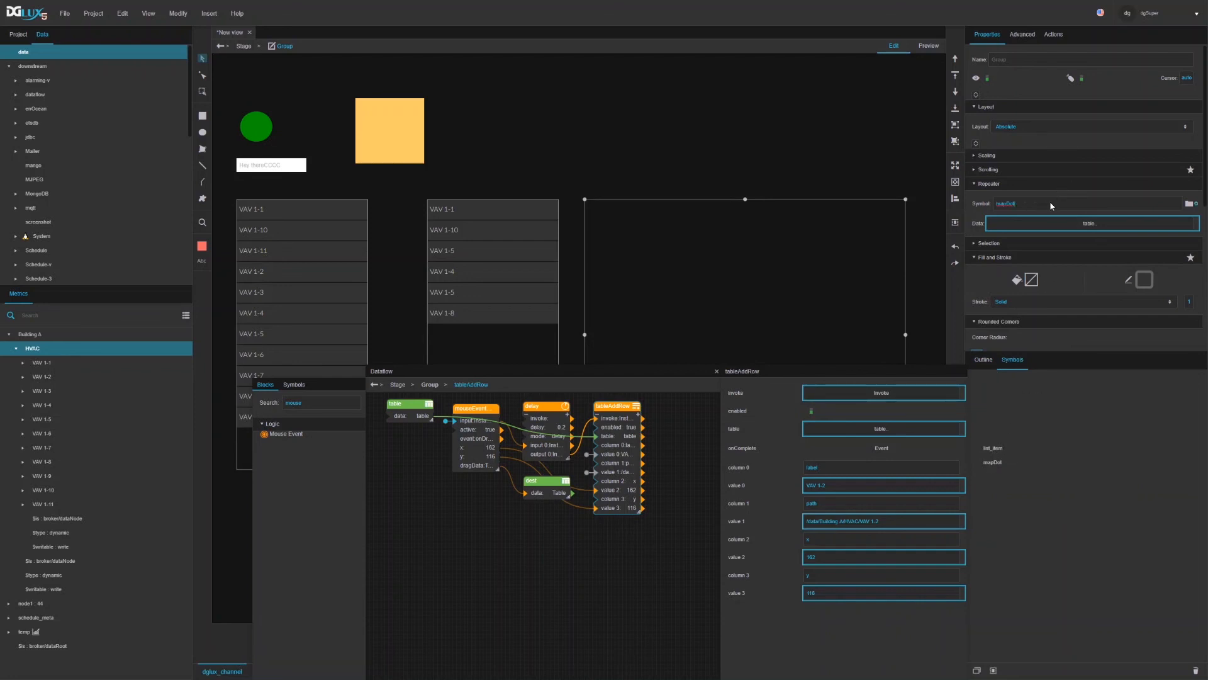
click(716, 372)
Open the mapDot symbol for editing from the bordered group's renderer
click(985, 361)
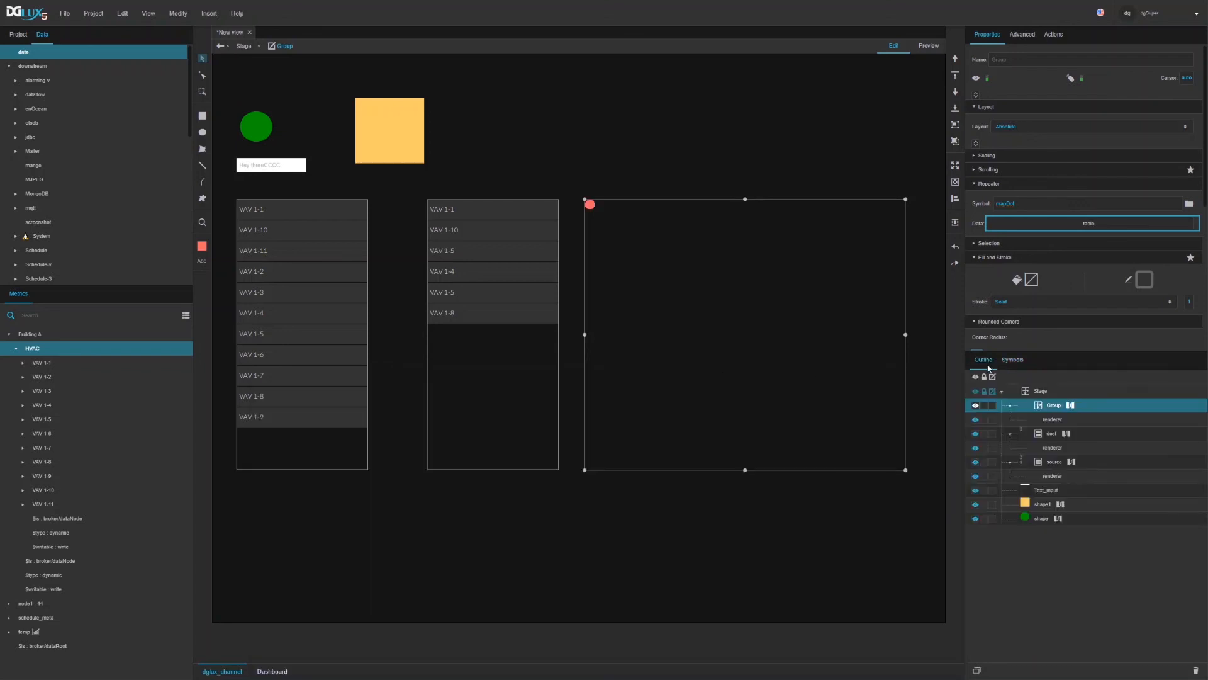
click(1052, 420)
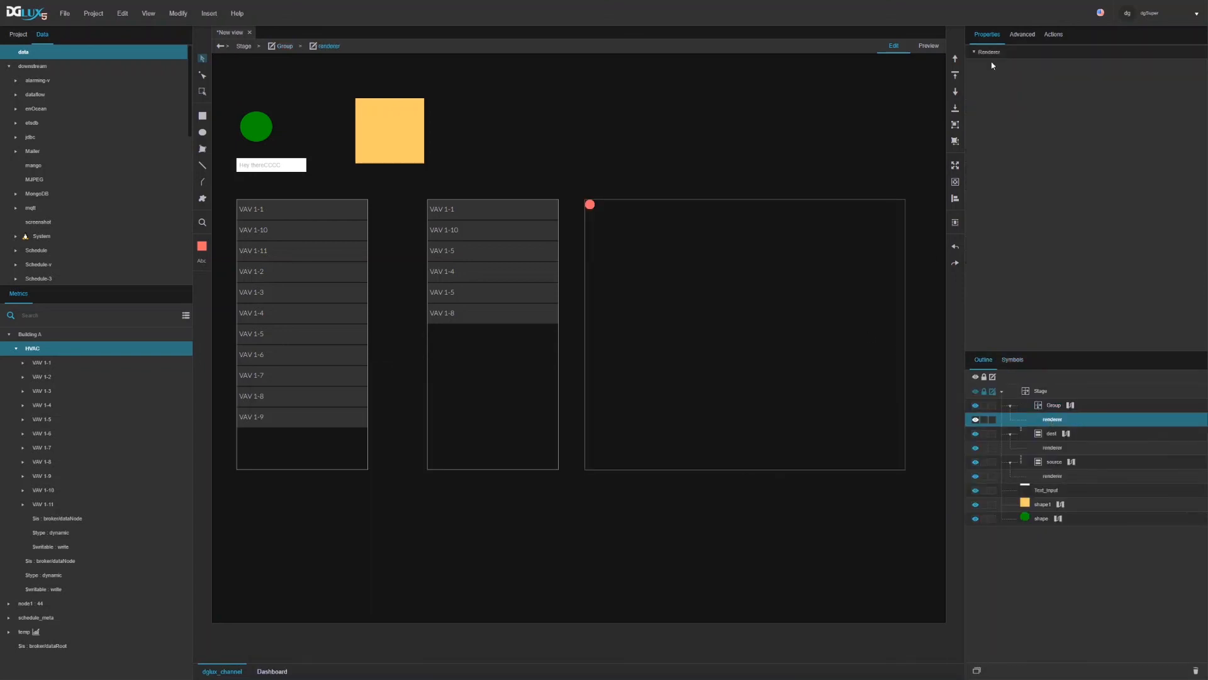
click(590, 206)
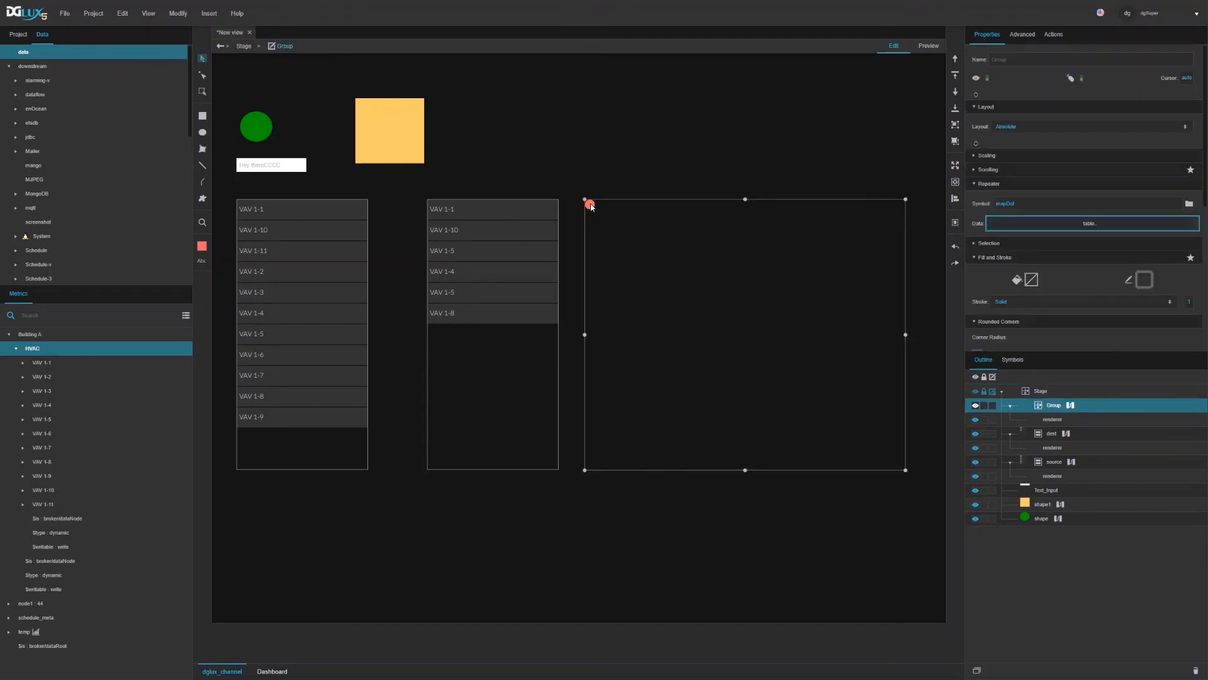
right_click(1053, 419)
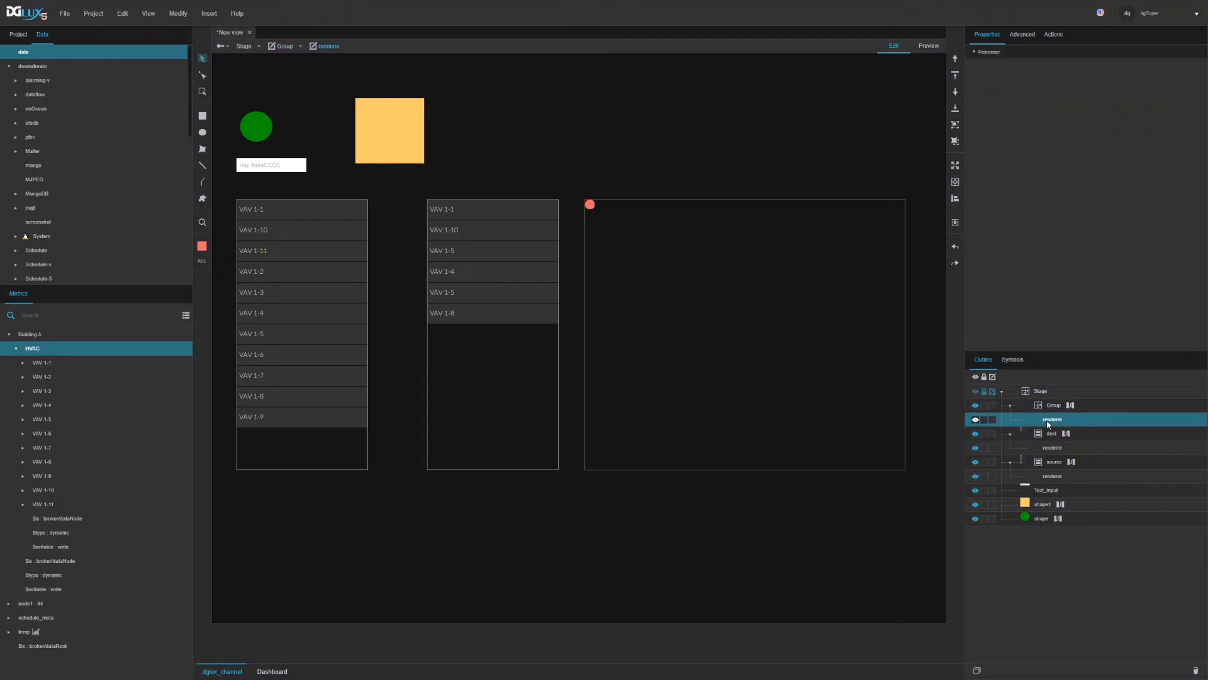
click(1078, 445)
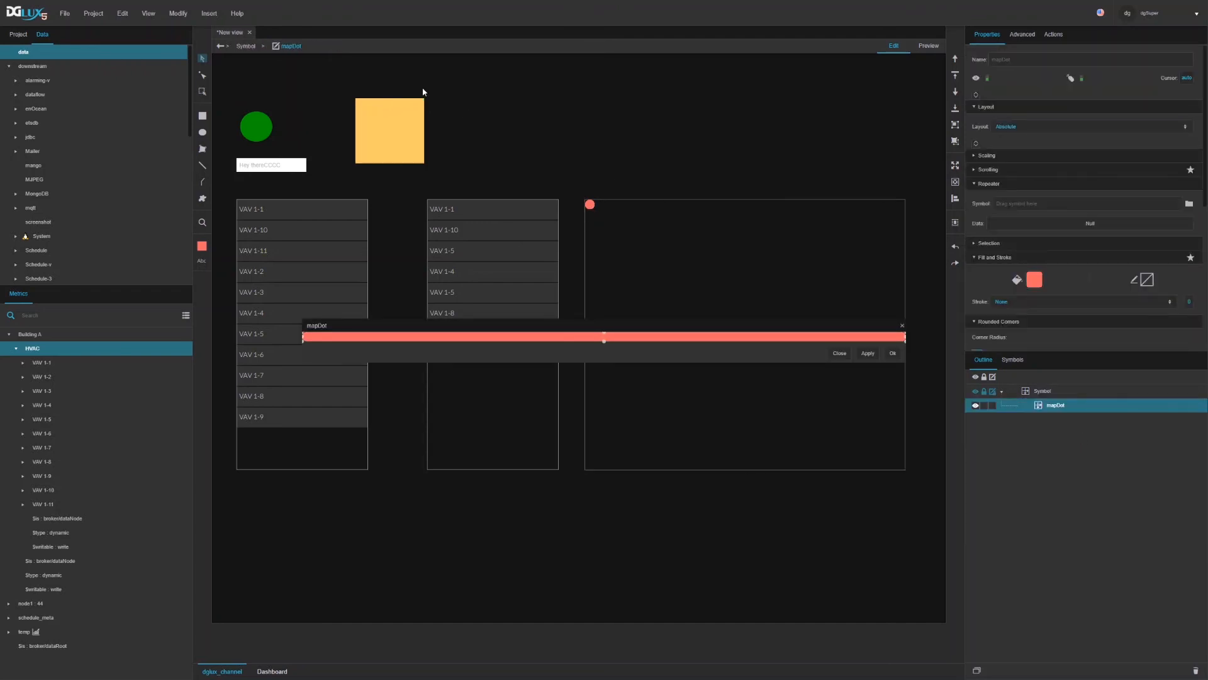
Add a string symbol parameter named label to mapDot and bind it to the symbol's tooltip
click(176, 14)
click(192, 81)
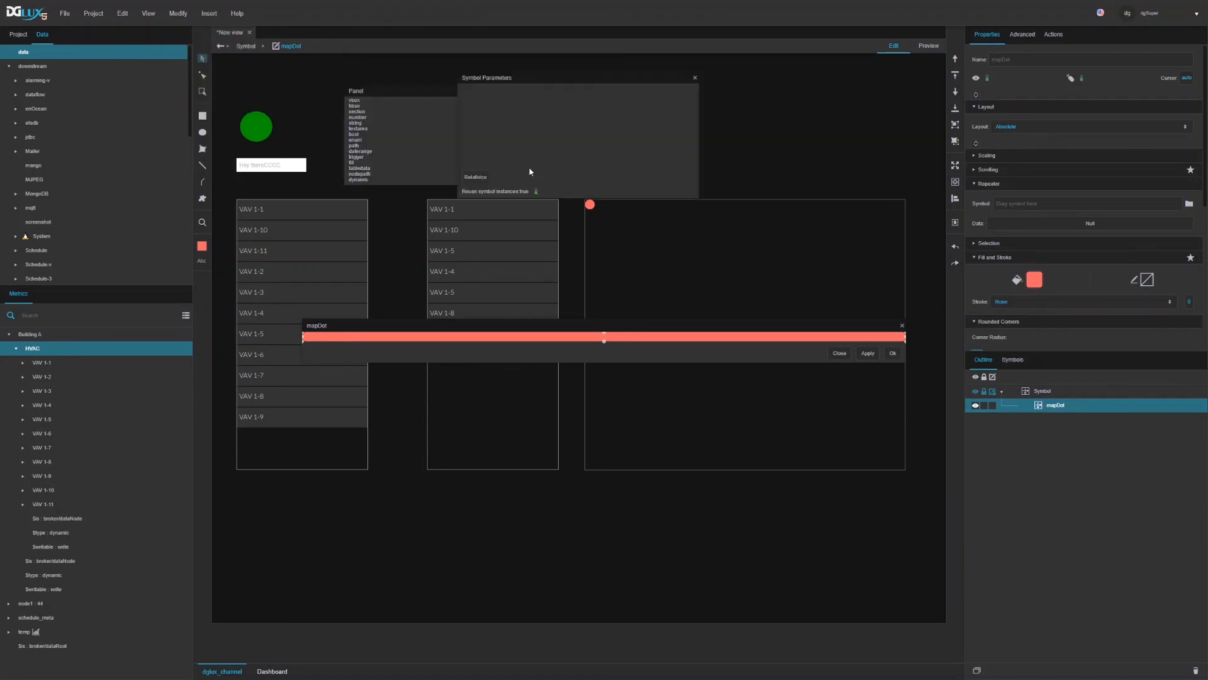
drag(356, 117, 397, 122)
drag(361, 125, 473, 97)
double_click(470, 94)
text(label)
click(976, 94)
drag(693, 92, 1022, 131)
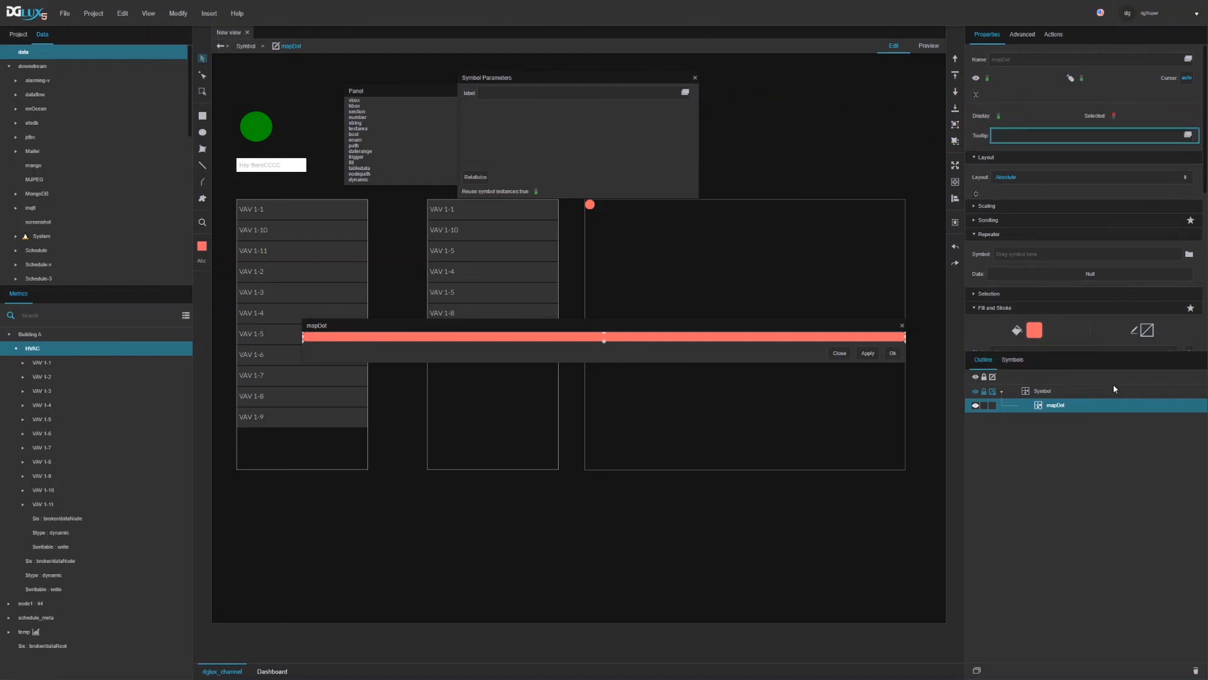
Open mapDot's dataflow and add a Map to Table block with its input bound to the symbol's row data
right_click(1059, 414)
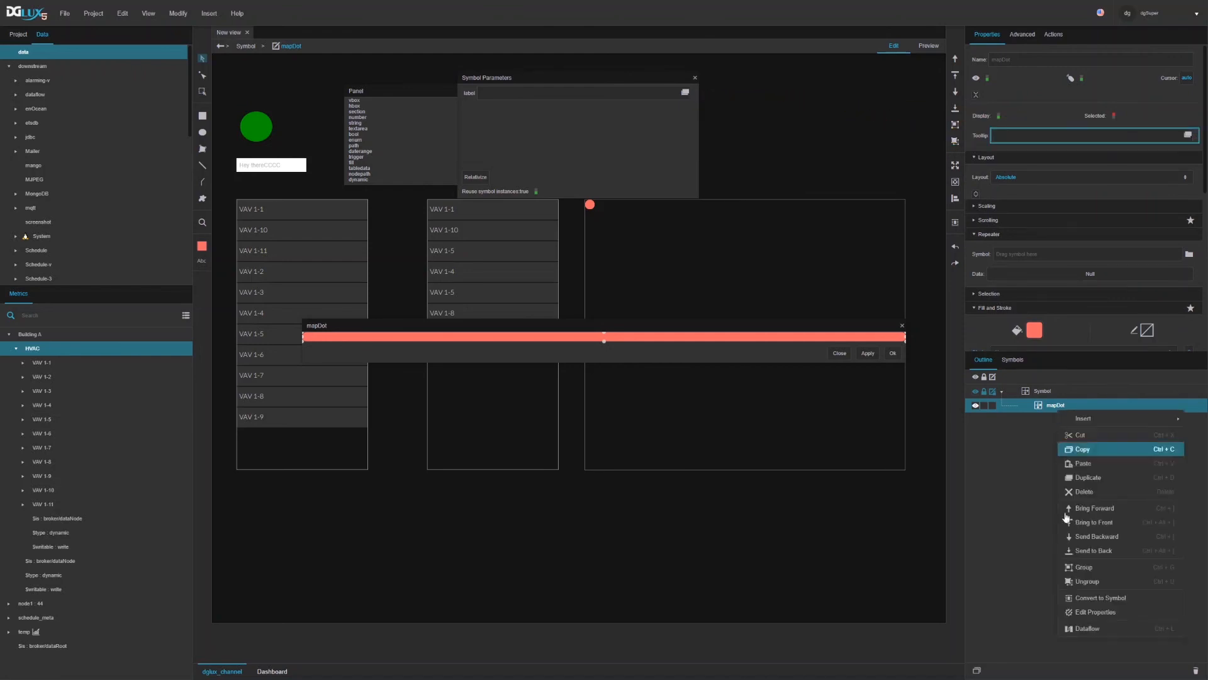
click(1070, 629)
double_click(323, 399)
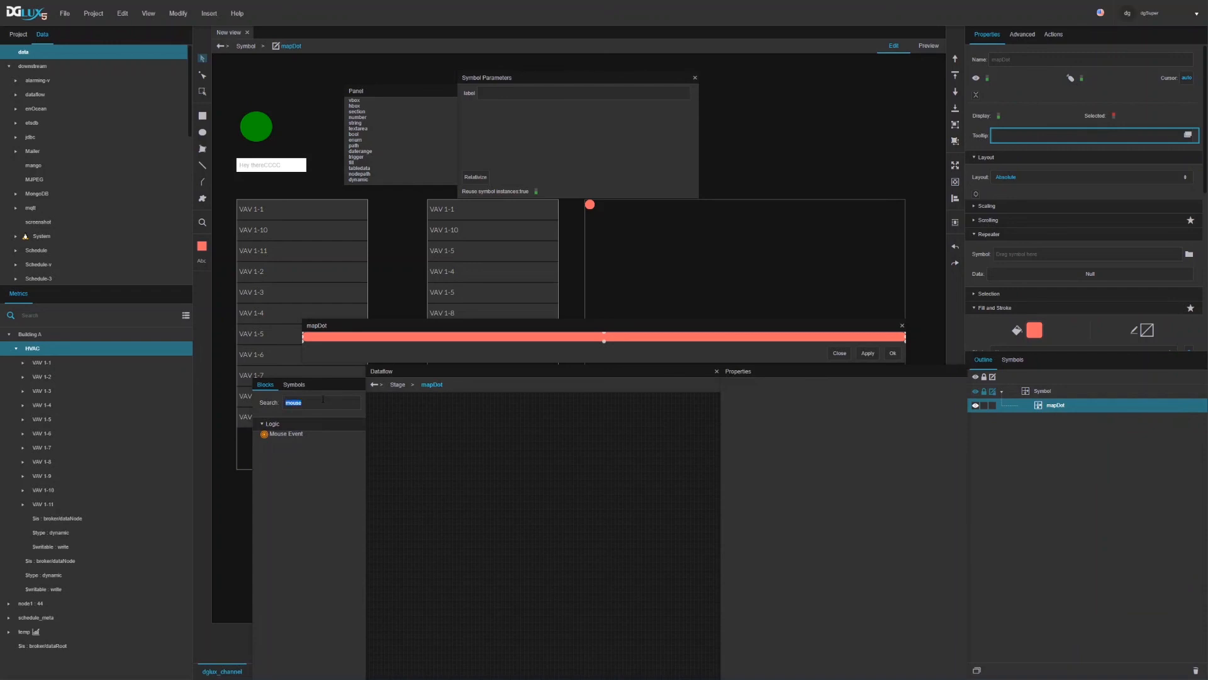
text(map)
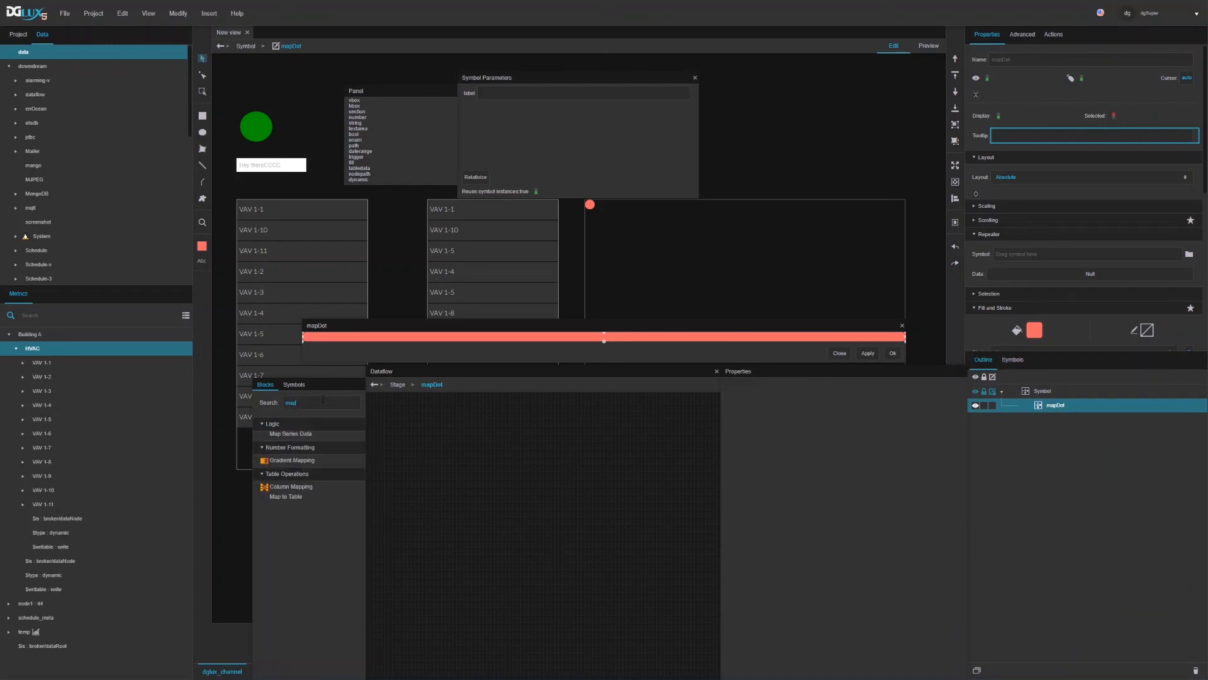
drag(286, 497, 390, 417)
click(407, 435)
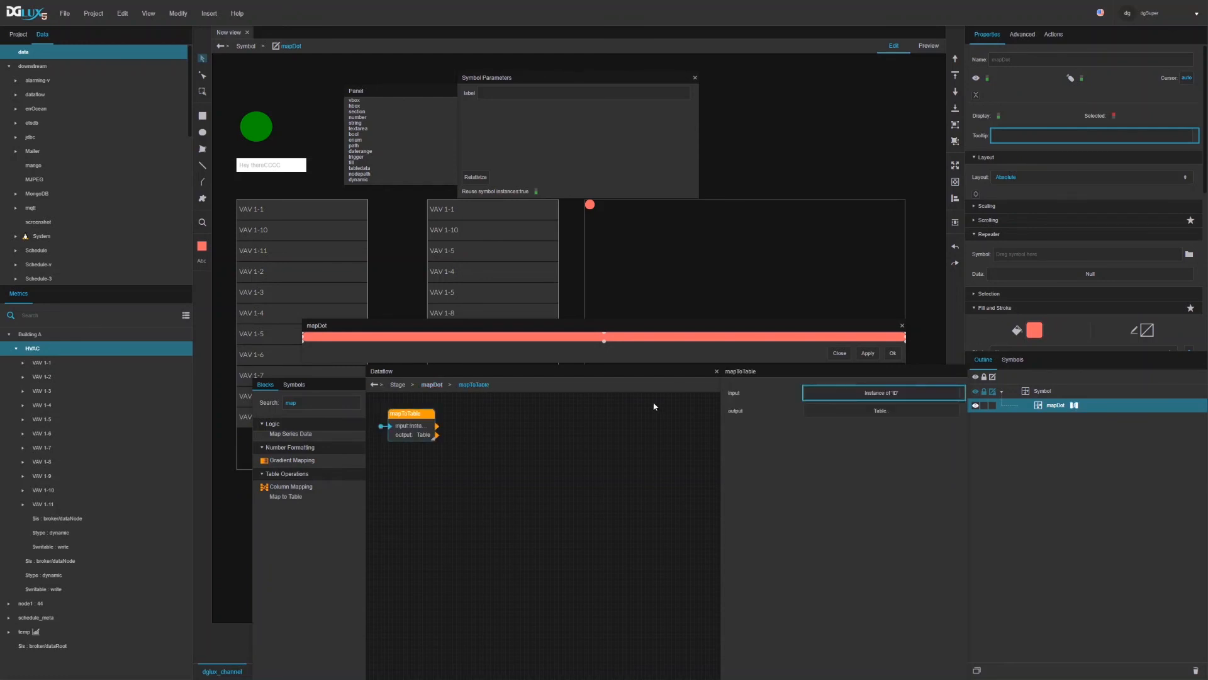
Open the Map to Table block's output table, shrink its window, and place it above the dataflow window
click(813, 411)
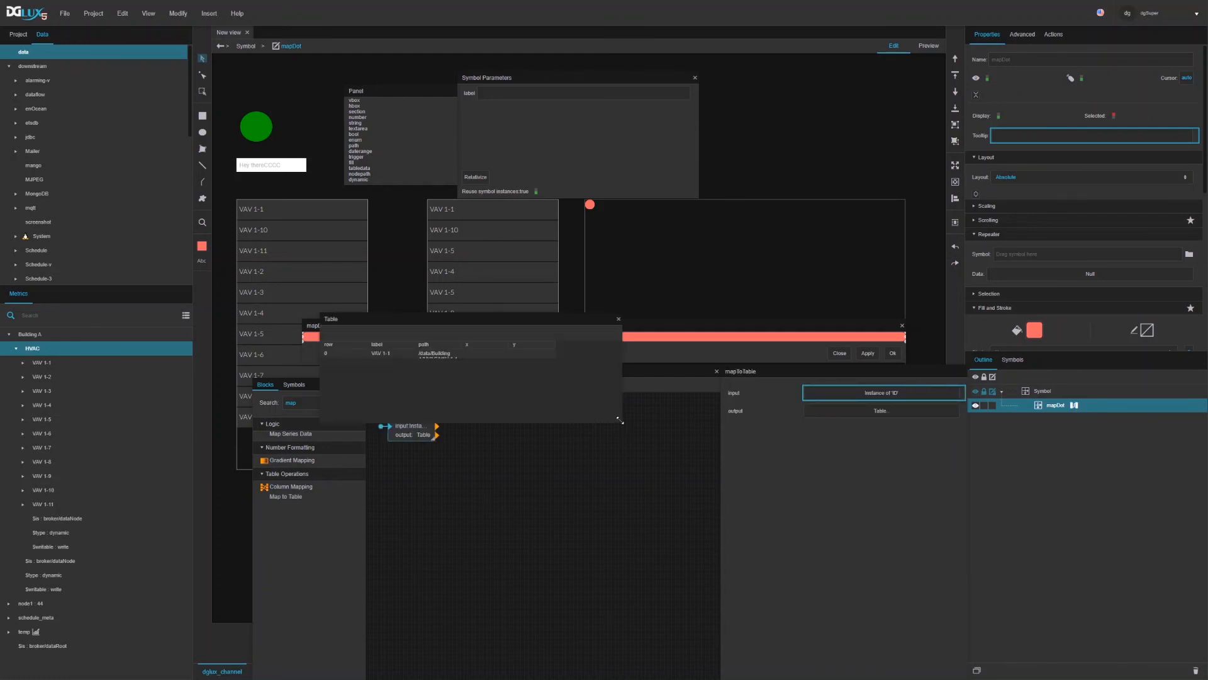
drag(620, 420, 574, 372)
drag(519, 323, 530, 177)
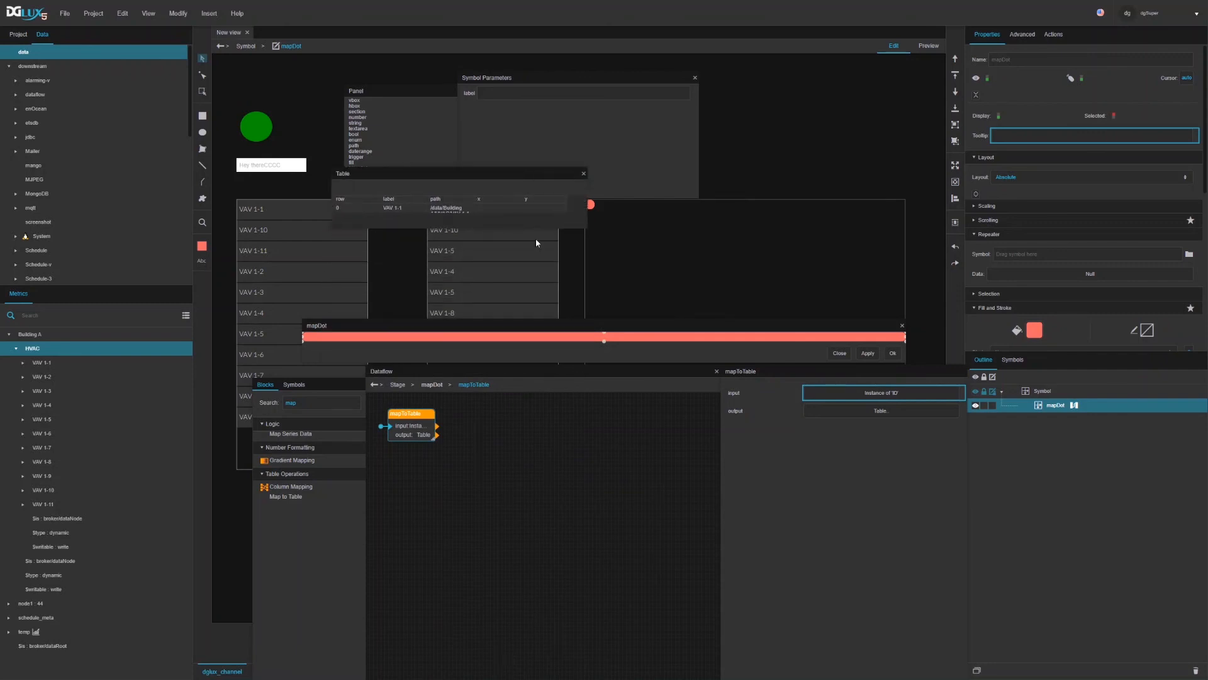
Release mapDot's right and bottom position anchors, with its dataflow moved aside and reopened
drag(711, 375, 682, 372)
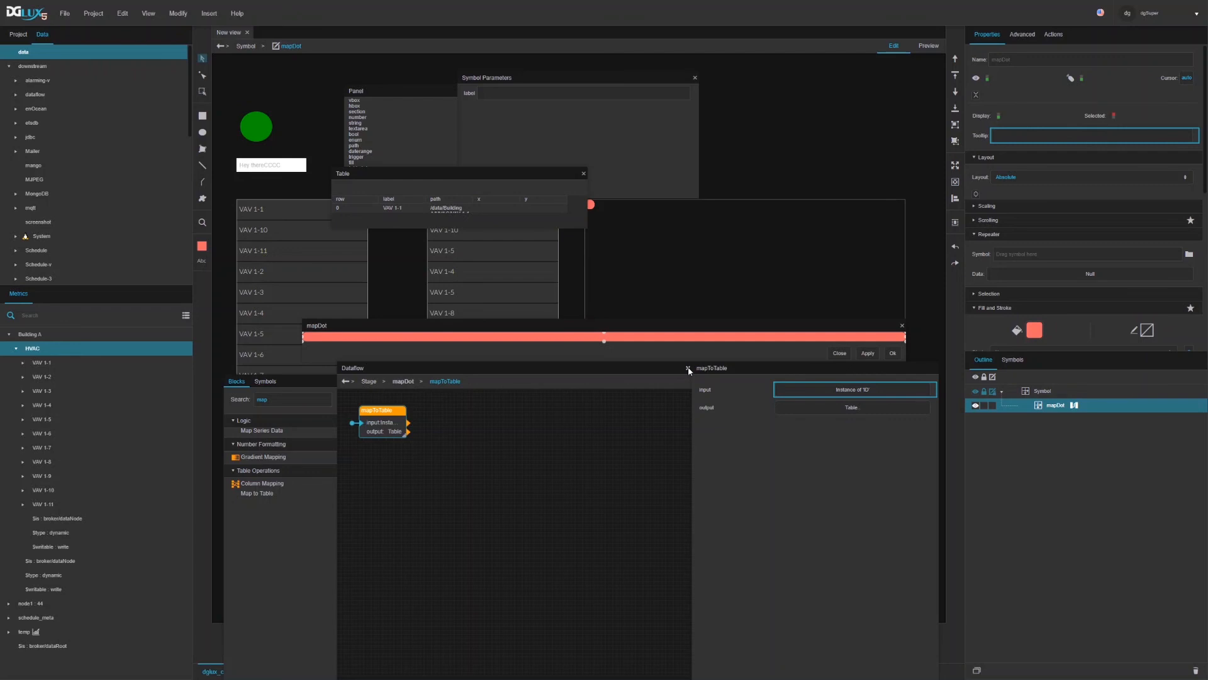
click(688, 368)
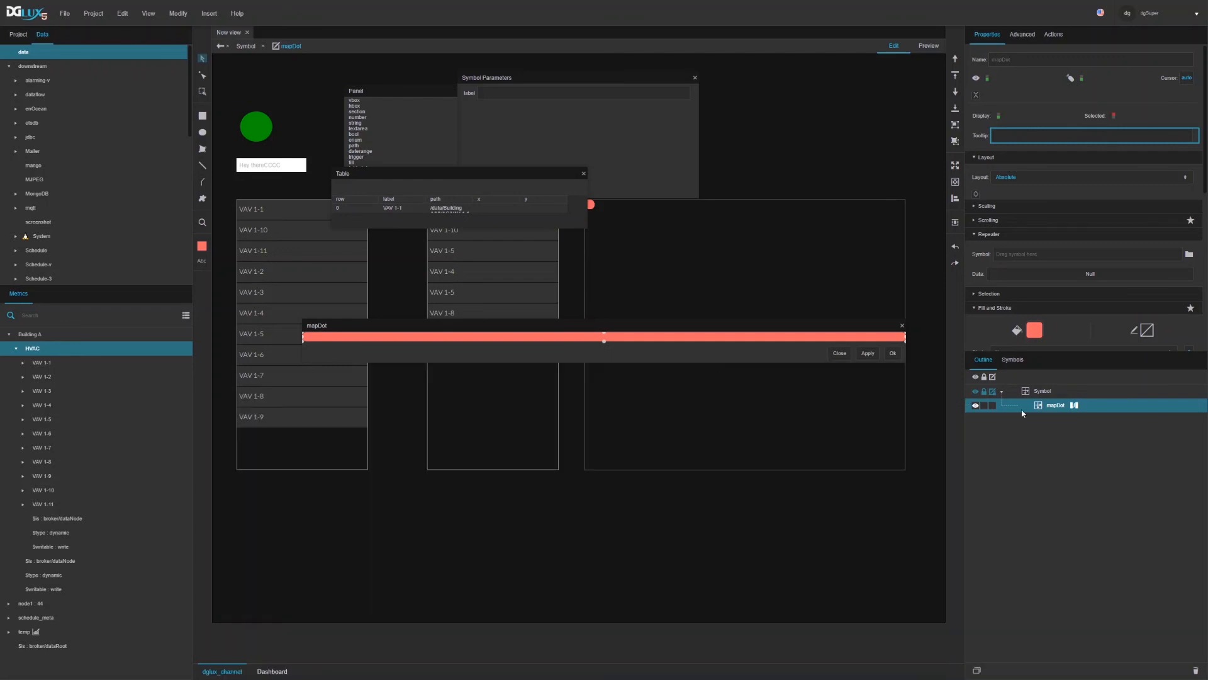
click(1074, 405)
scroll(1066, 287, down, 5)
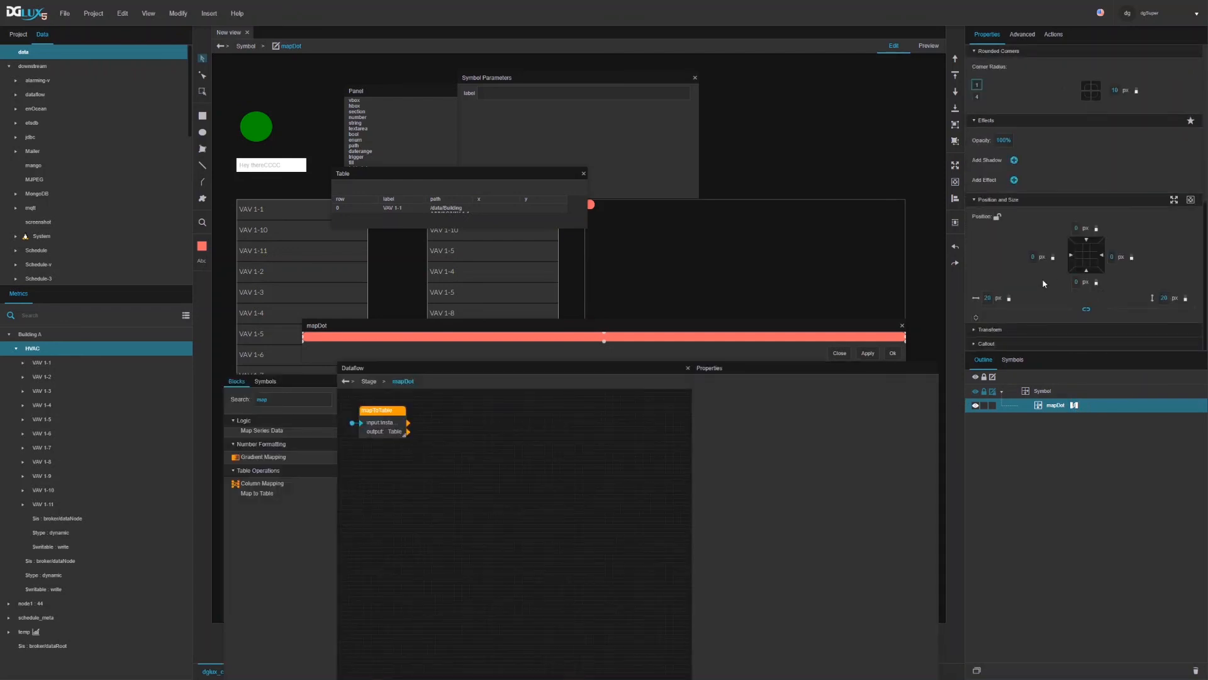
click(1102, 259)
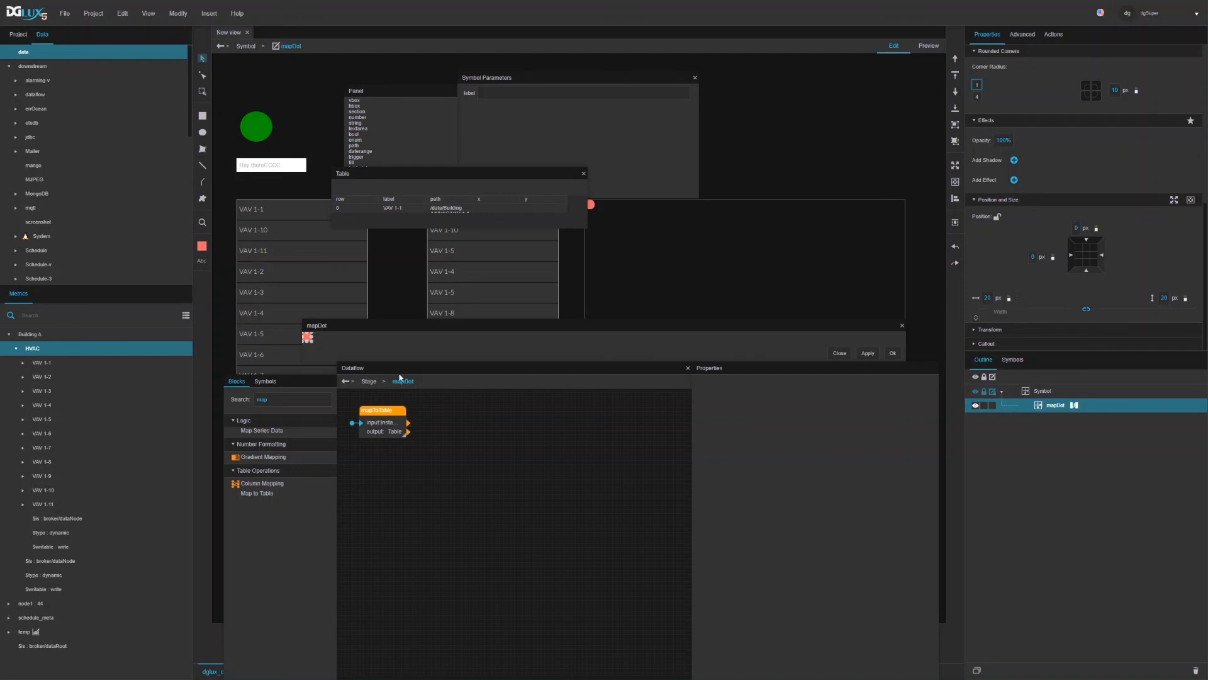
Add a Subtract block to mapDot's dataflow and bind its input 0 to the output table's x value
double_click(295, 401)
text(add)
key(BackSpace)
key(BackSpace)
key(BackSpace)
text(sub)
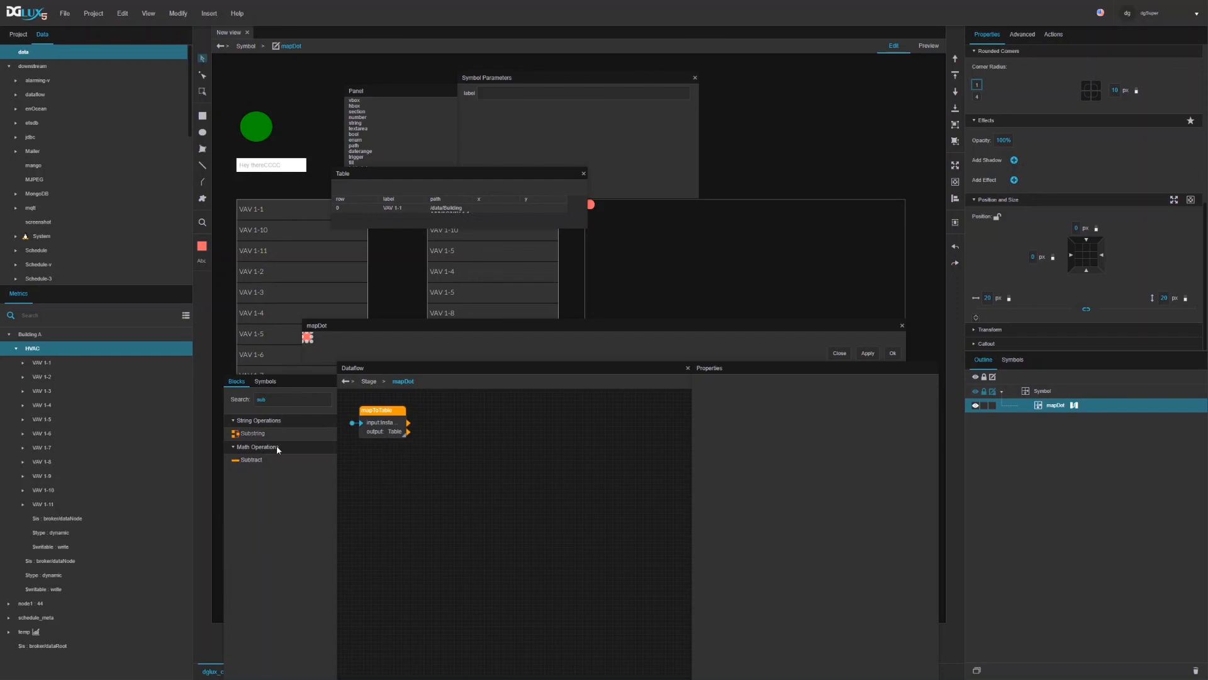
drag(244, 461, 470, 410)
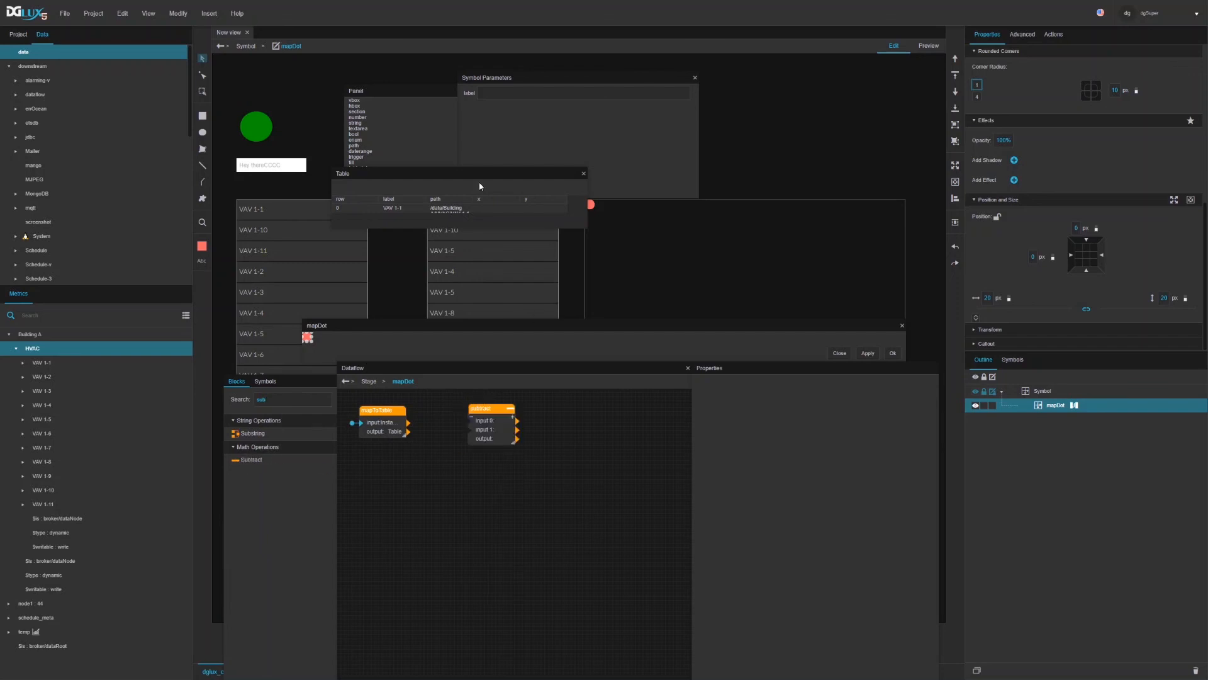
click(495, 214)
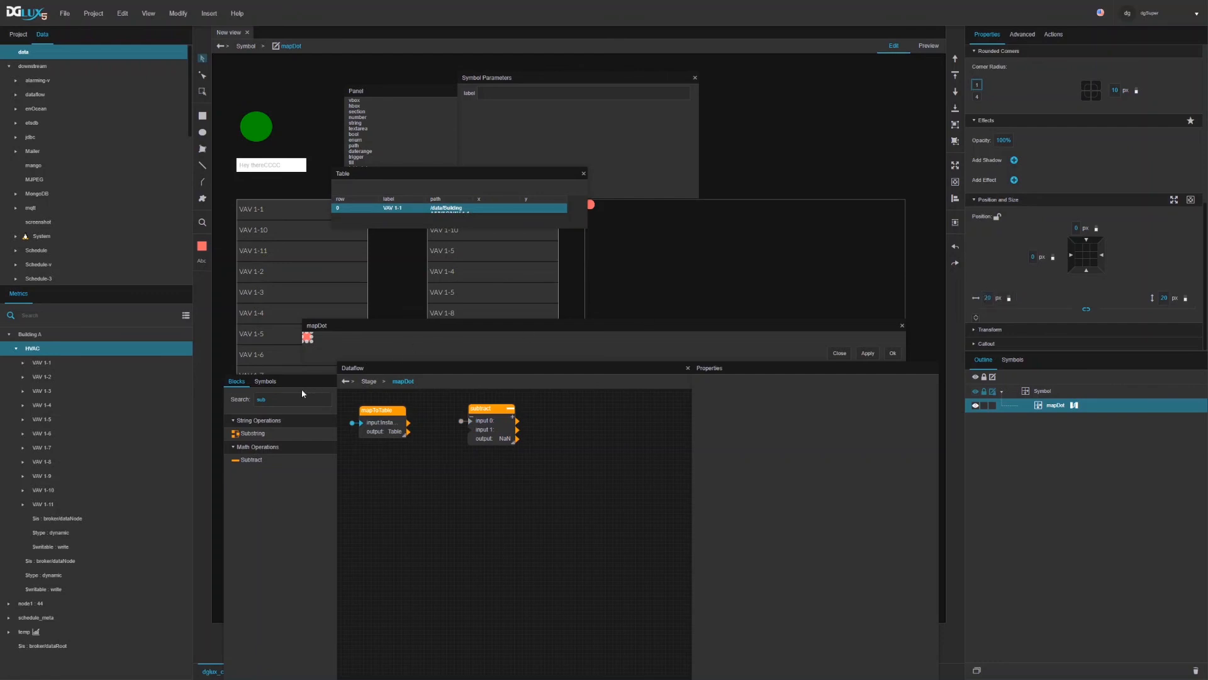
Add a Divide block, bind its input 0 to mapDot's width, and set its input 1 to 2
key(ctrl+a)
text(div)
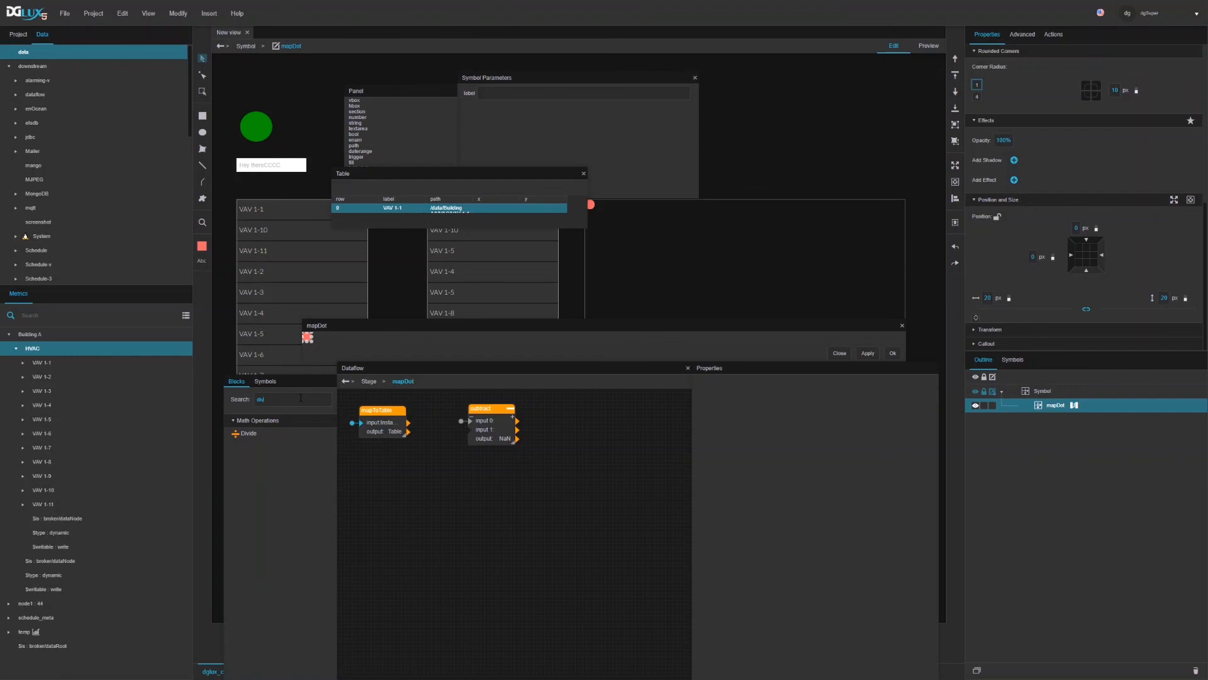
drag(249, 433, 418, 458)
drag(1021, 299, 446, 480)
click(780, 408)
text(2)
Bind Divide's output to Subtract's input 1 and Subtract's output to mapDot's left position, with the two blocks placed side by side
drag(468, 493, 1039, 257)
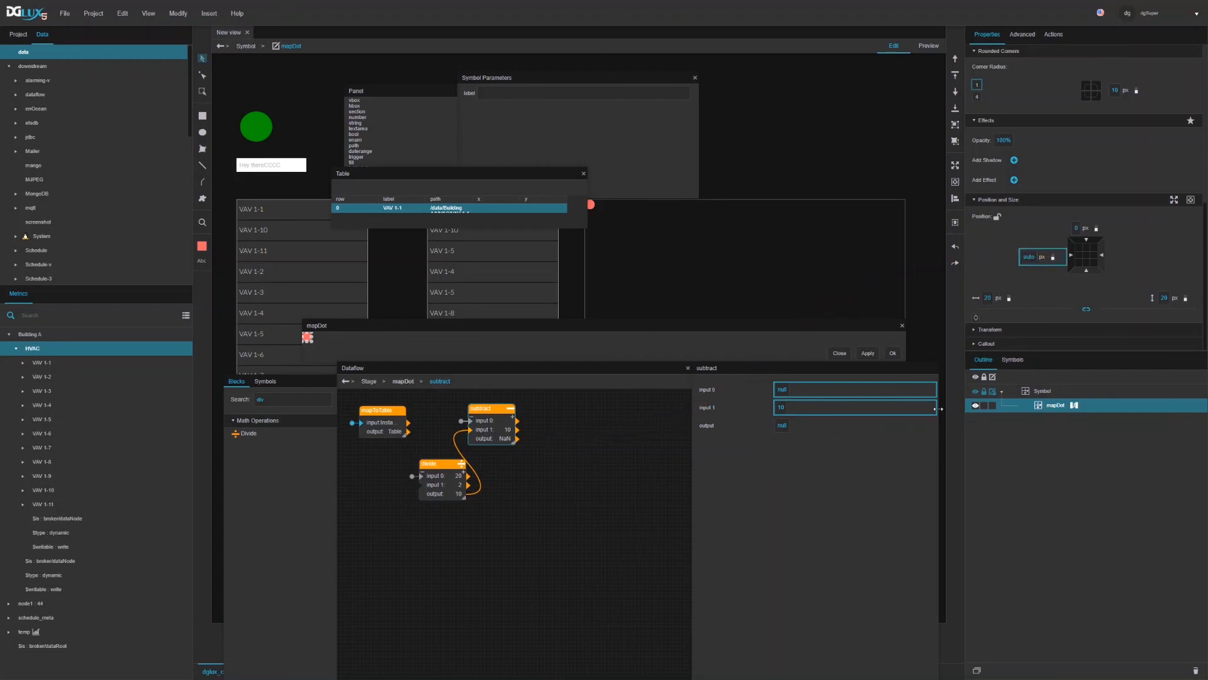
drag(494, 406, 507, 459)
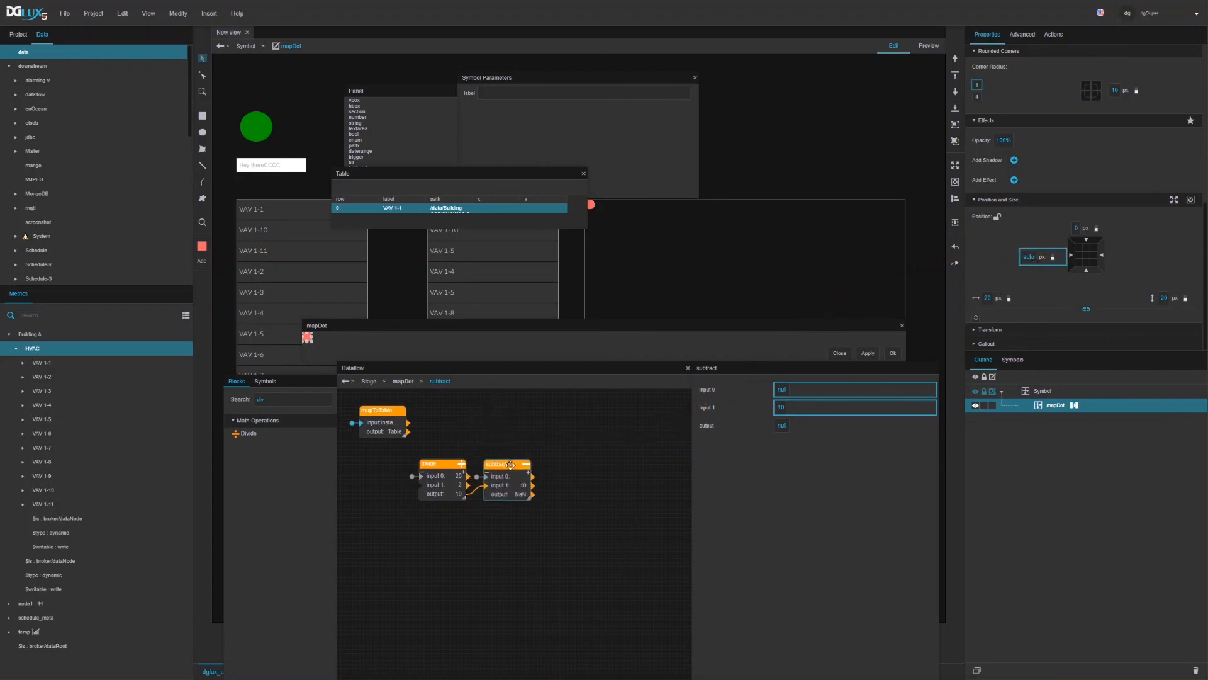
Duplicate the Divide and Subtract pair below the originals and bind the copied Subtract's input 0 to the output table's y value
ctrl+click(438, 477)
key(ctrl+c)
key(ctrl+v)
drag(502, 466, 496, 518)
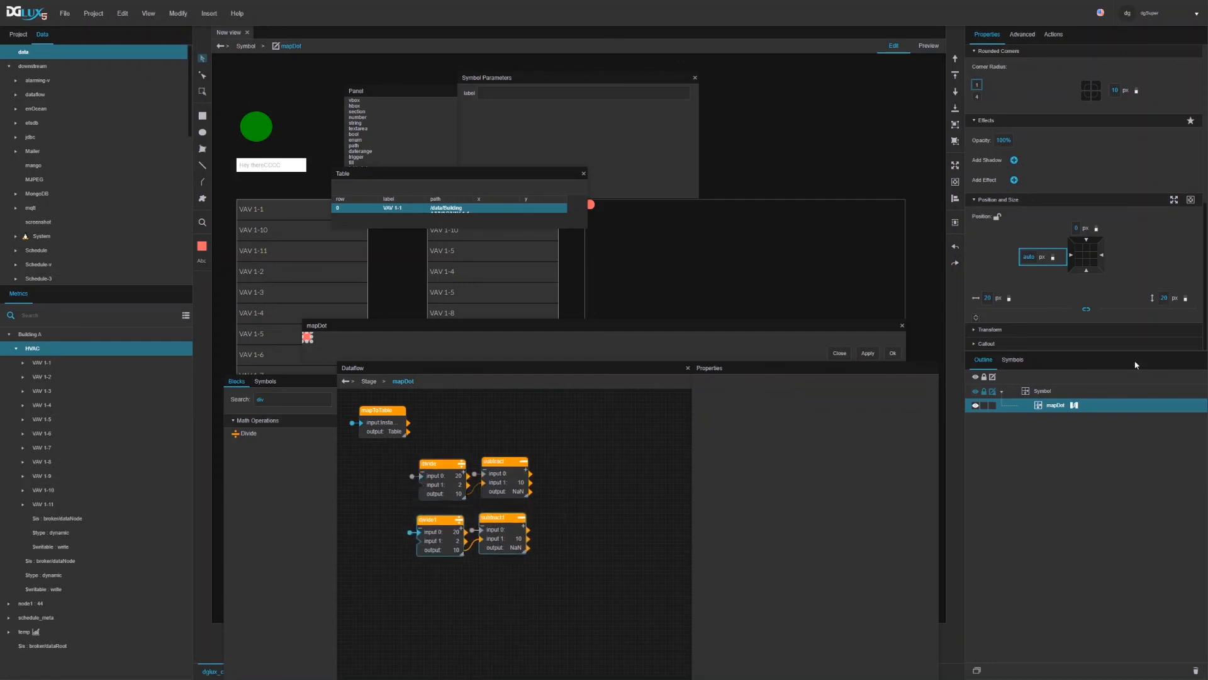
click(508, 518)
drag(528, 208, 797, 395)
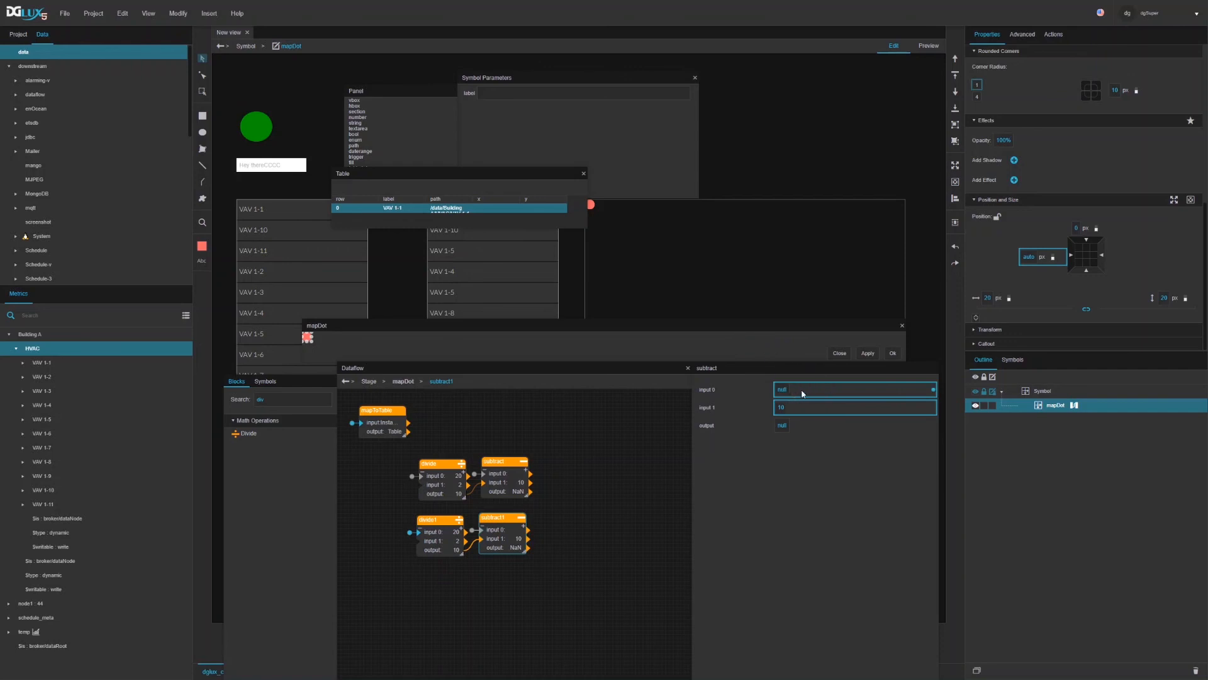
Bind the copied Divide's input 0 to mapDot's height and the copied Subtract's output to mapDot's top position, and accept the symbol edits
click(455, 546)
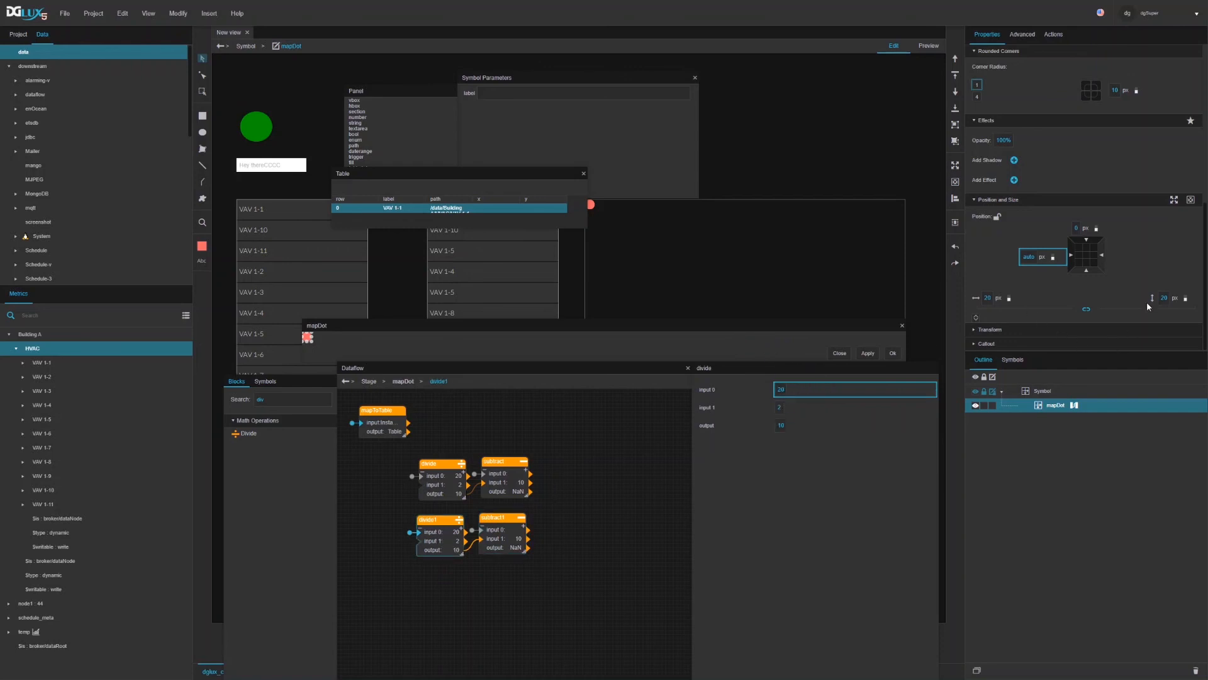
drag(1196, 298, 429, 539)
drag(528, 547, 1081, 234)
click(892, 353)
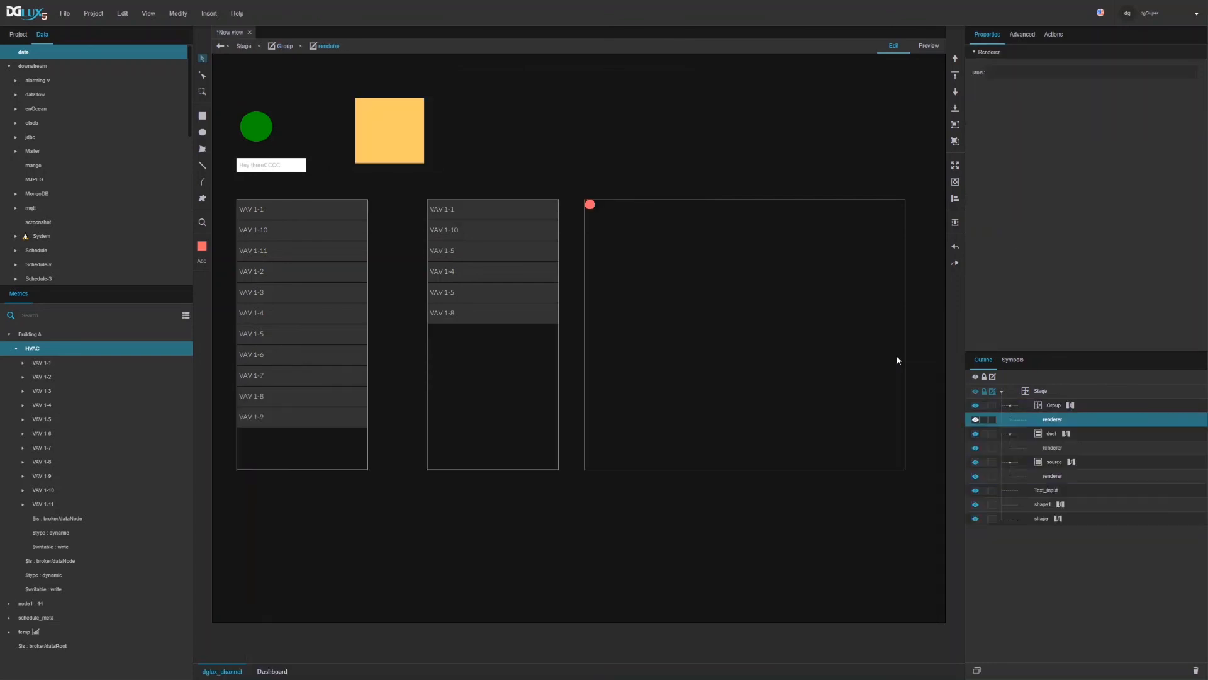
Delete every row from the table in the Group's dataflow, keeping its columns, and close the table editor
click(1071, 404)
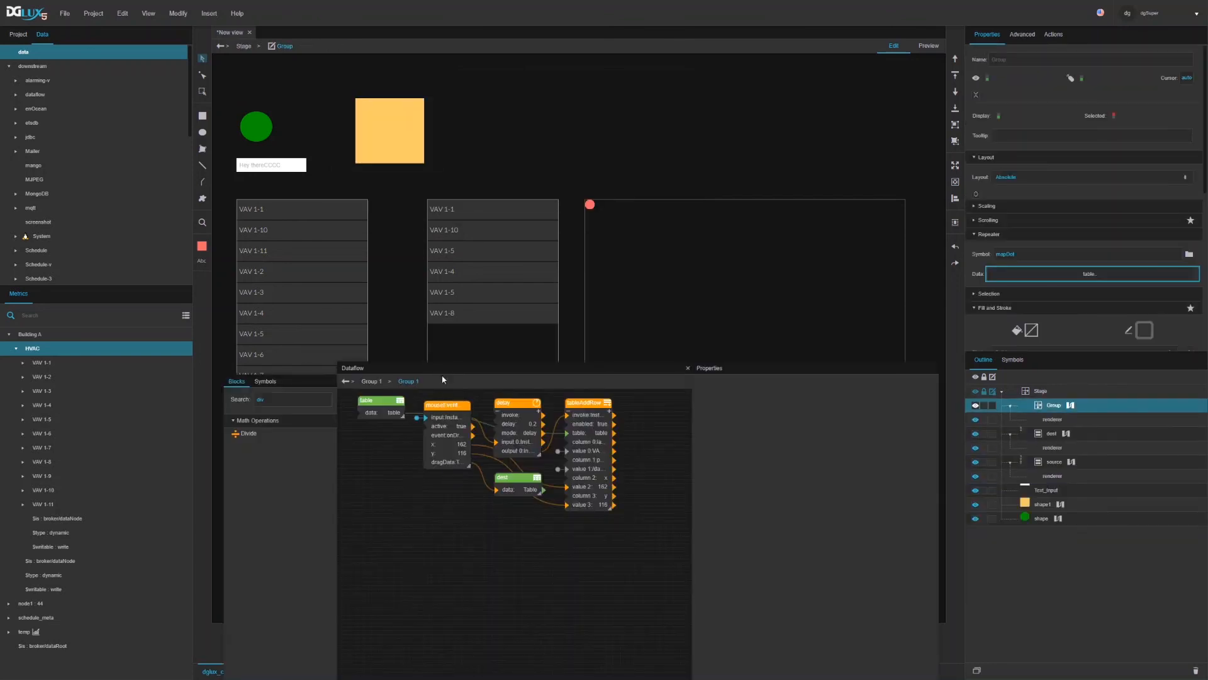
click(829, 390)
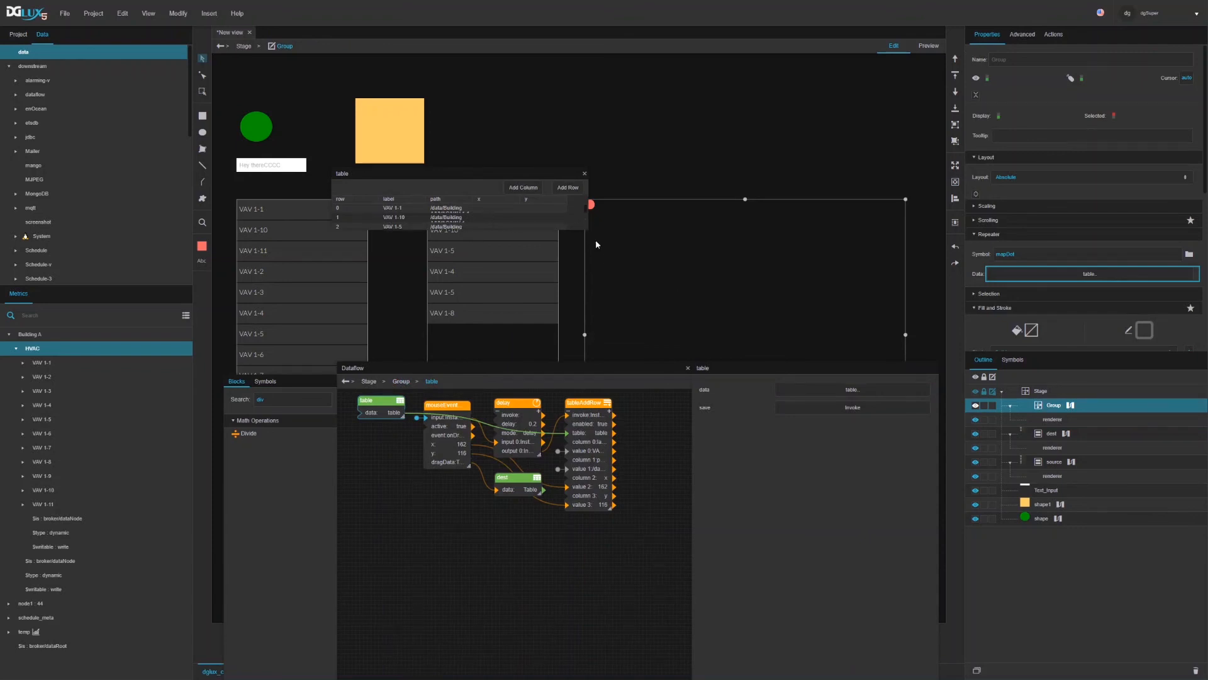
click(497, 258)
right_click(498, 257)
click(509, 294)
click(459, 254)
right_click(458, 254)
click(466, 289)
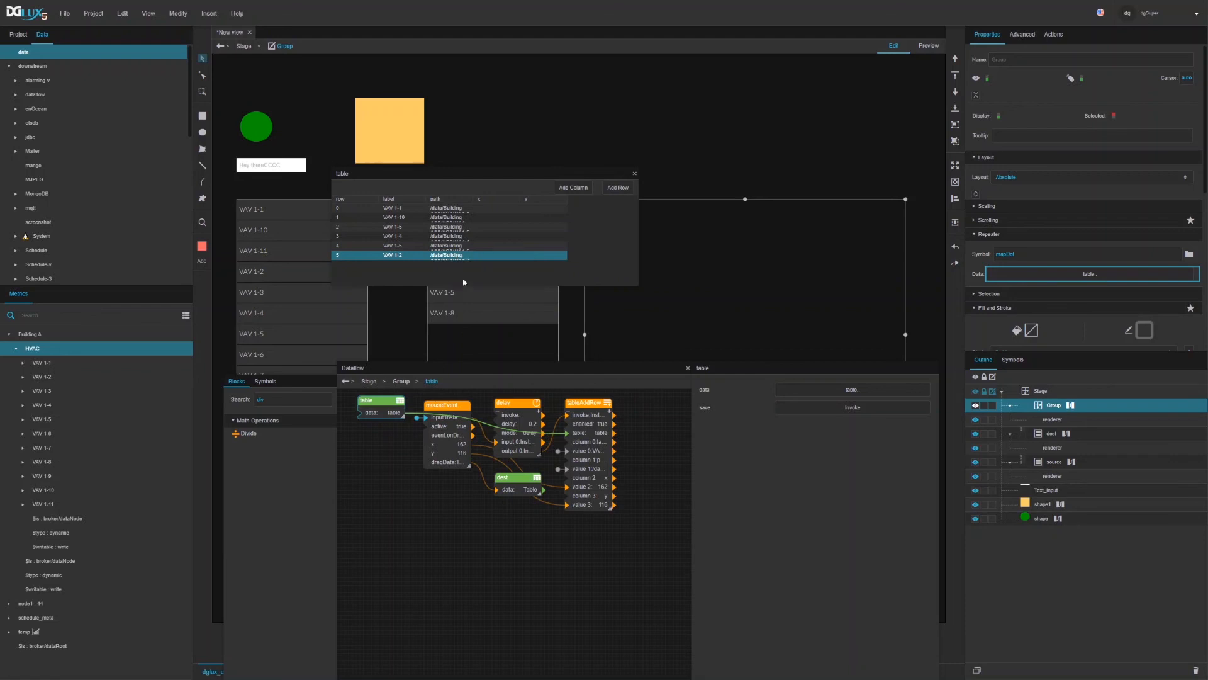
right_click(454, 247)
click(463, 282)
click(458, 236)
right_click(458, 237)
click(478, 275)
right_click(455, 228)
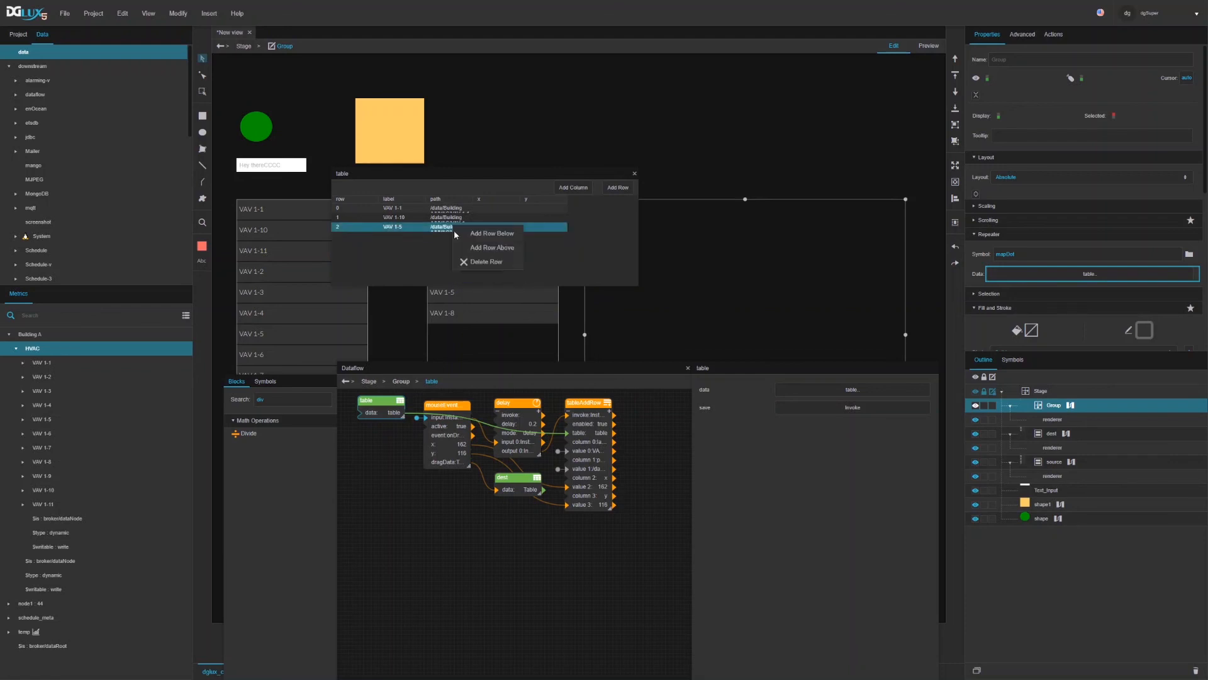
click(469, 264)
right_click(451, 218)
click(464, 253)
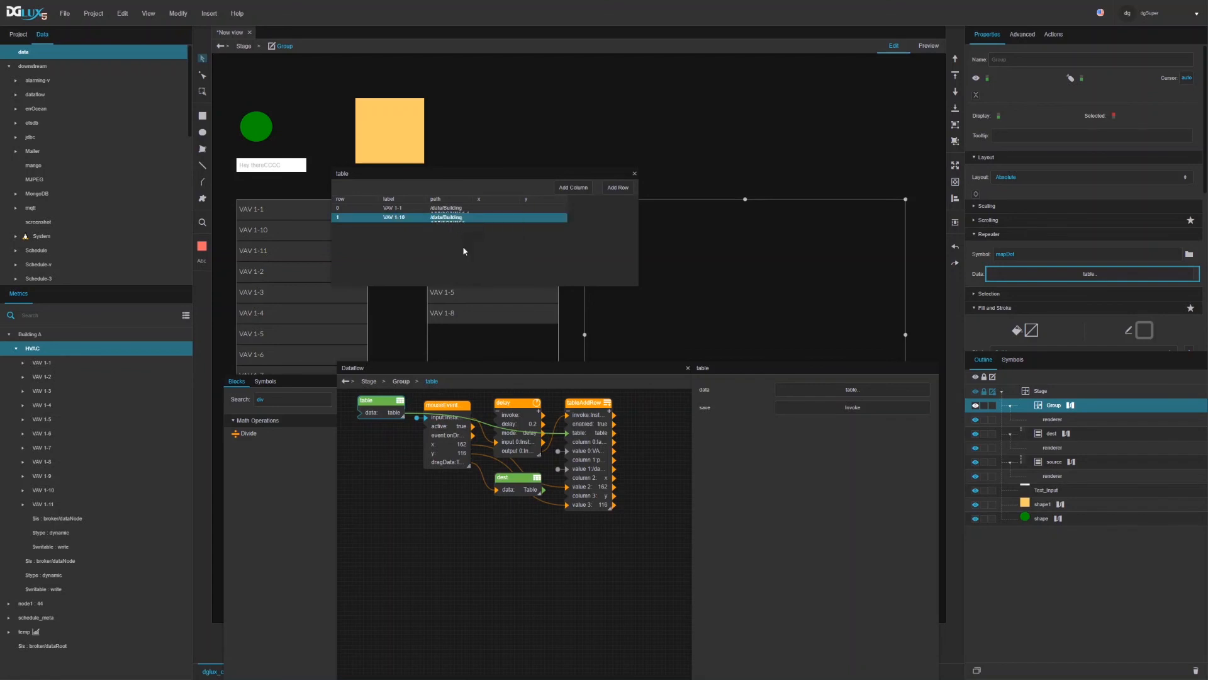
click(450, 207)
right_click(451, 207)
click(464, 243)
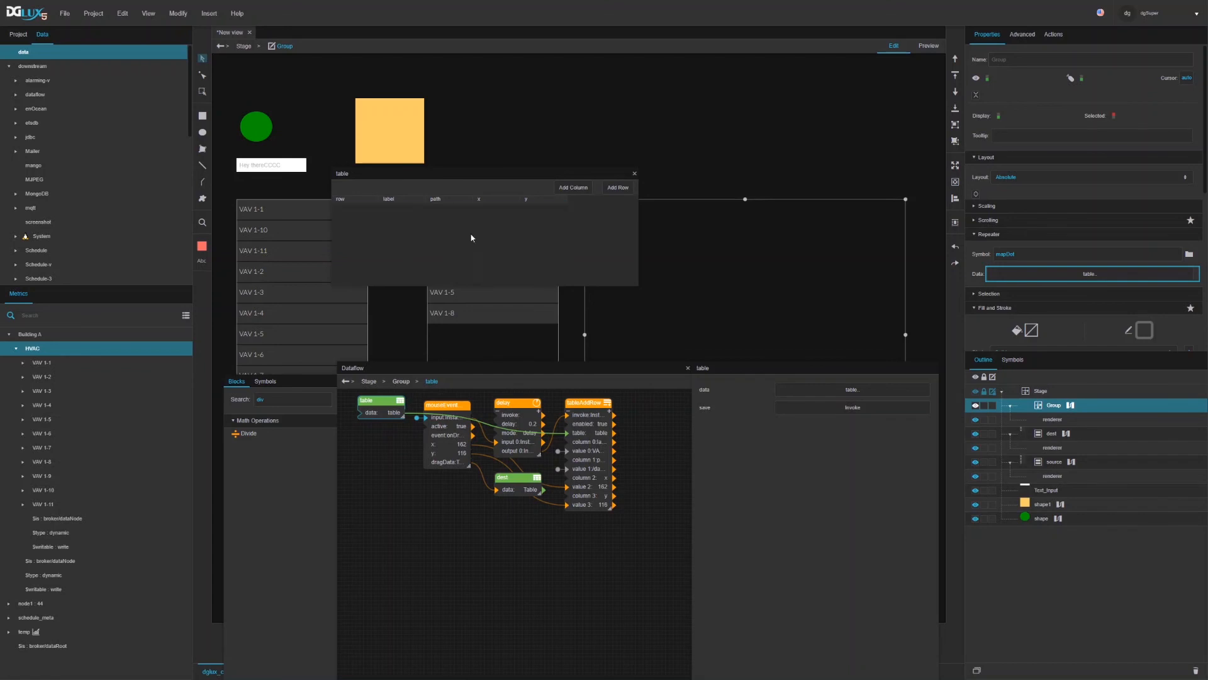
click(635, 174)
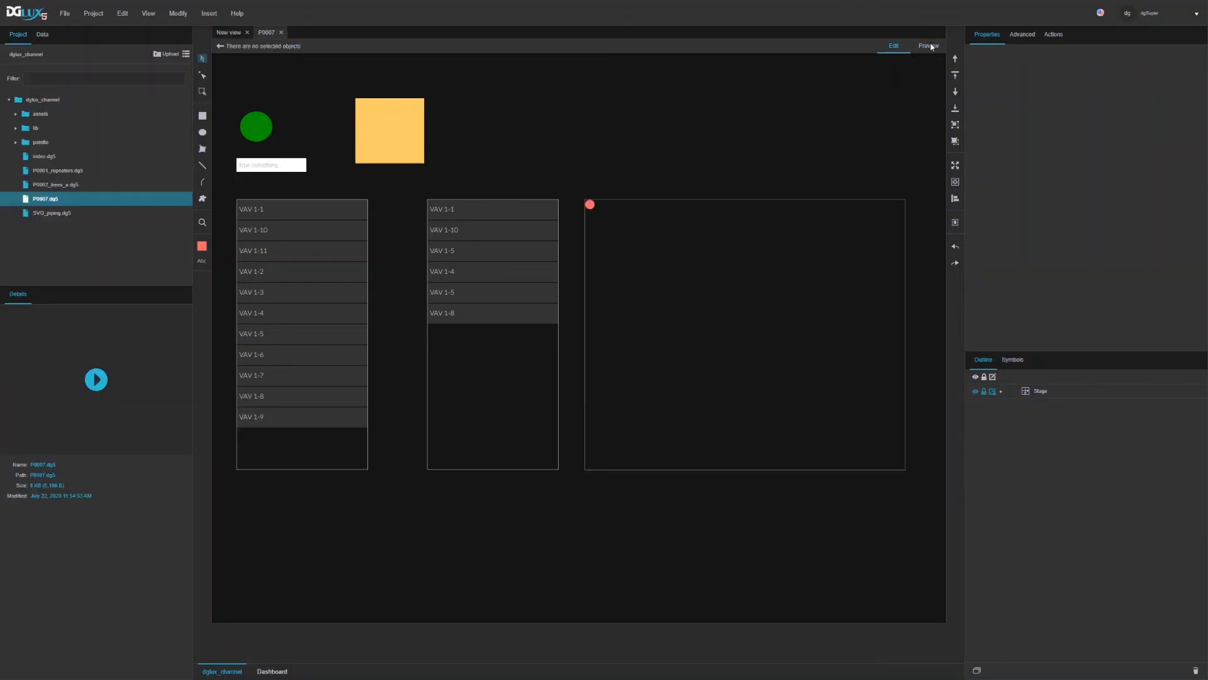
In P0007, bind the label of the Group's renderer to the label column of the Group's repeater table
click(811, 210)
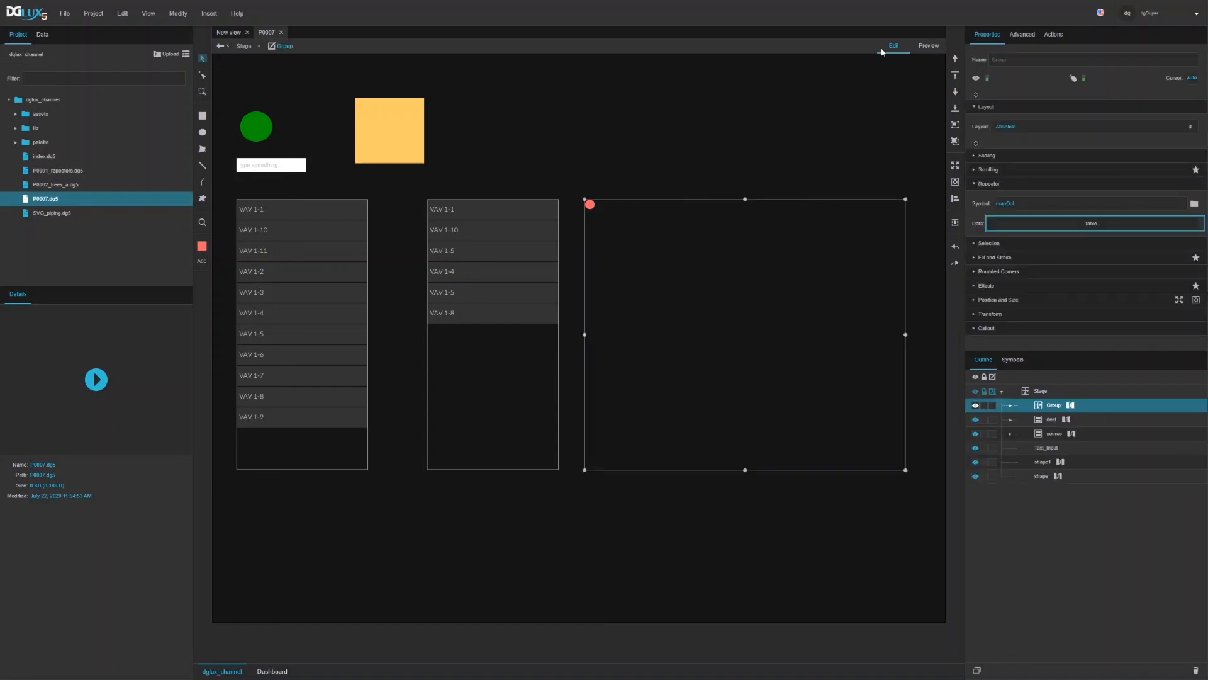
click(1011, 406)
click(1049, 419)
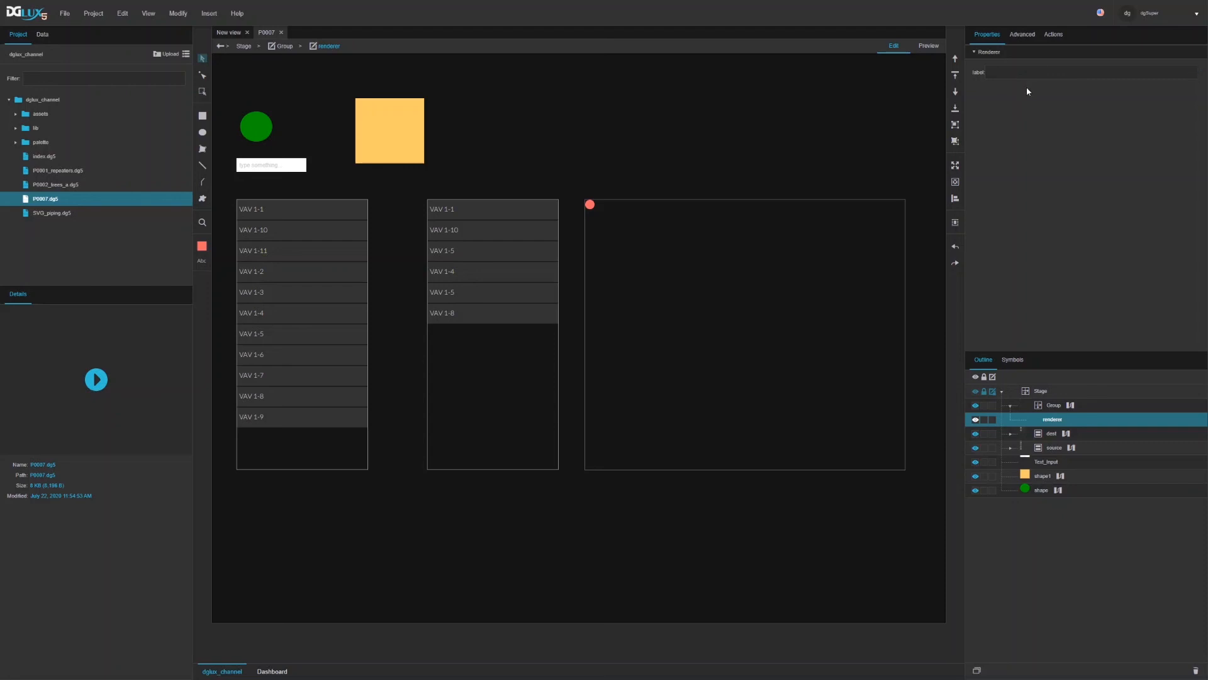
click(1052, 406)
click(1070, 223)
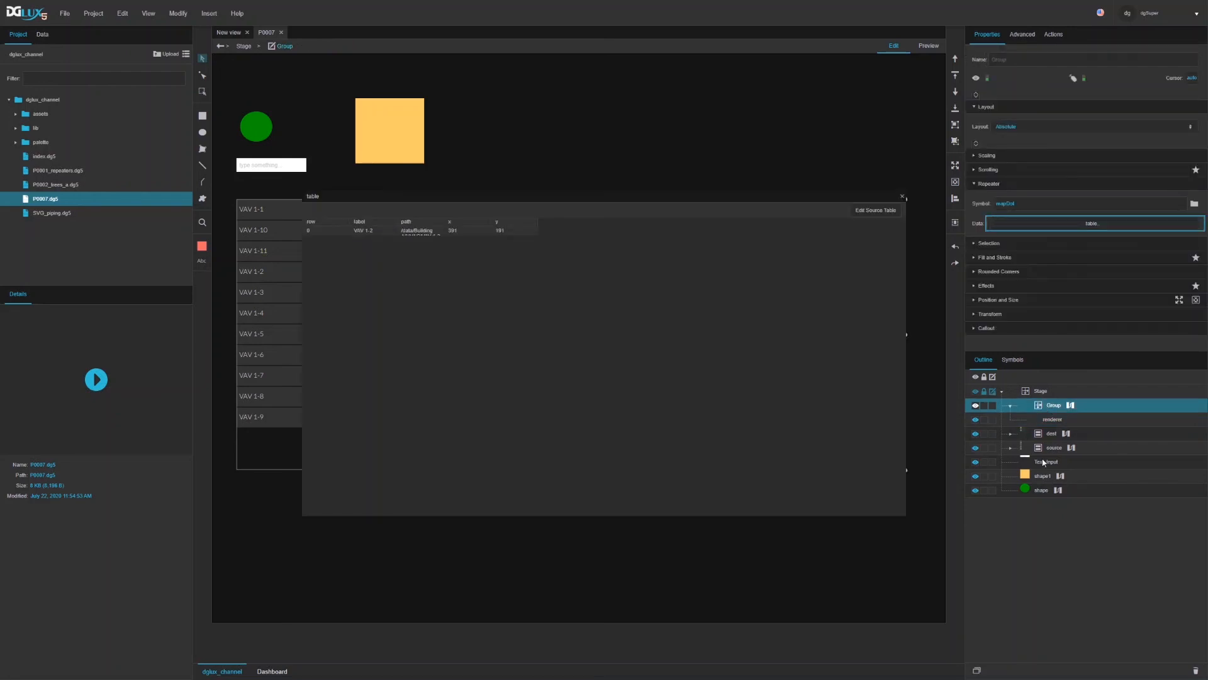
click(1053, 420)
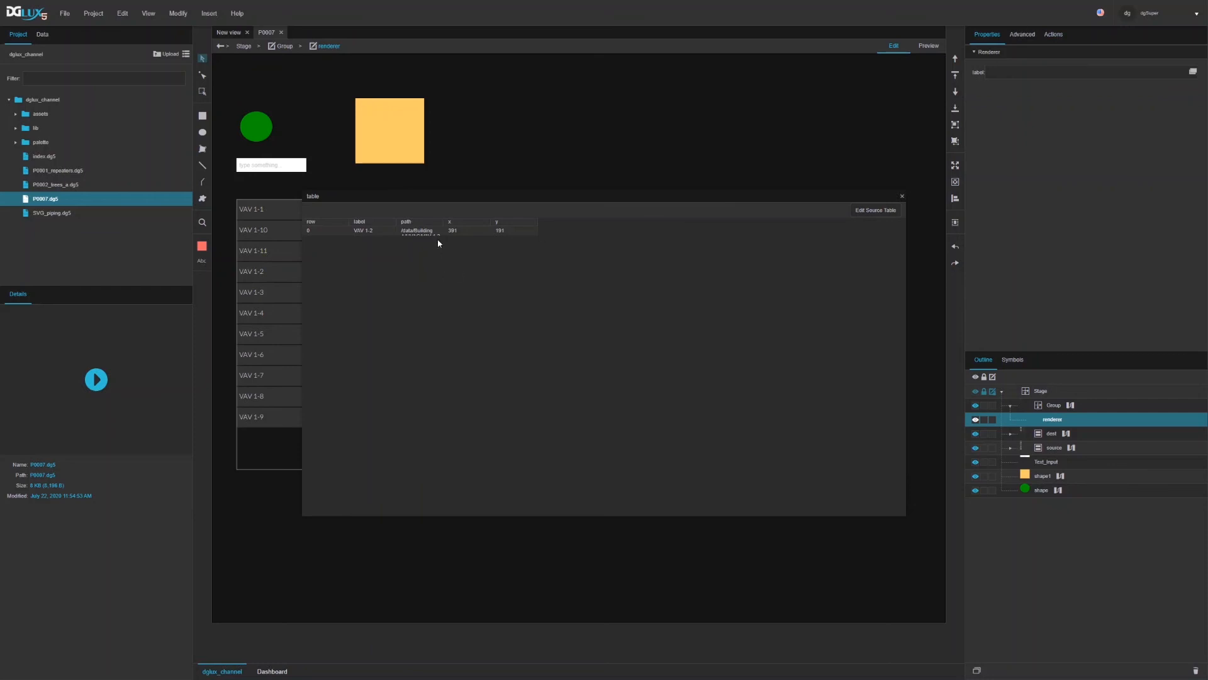
drag(359, 221, 1010, 72)
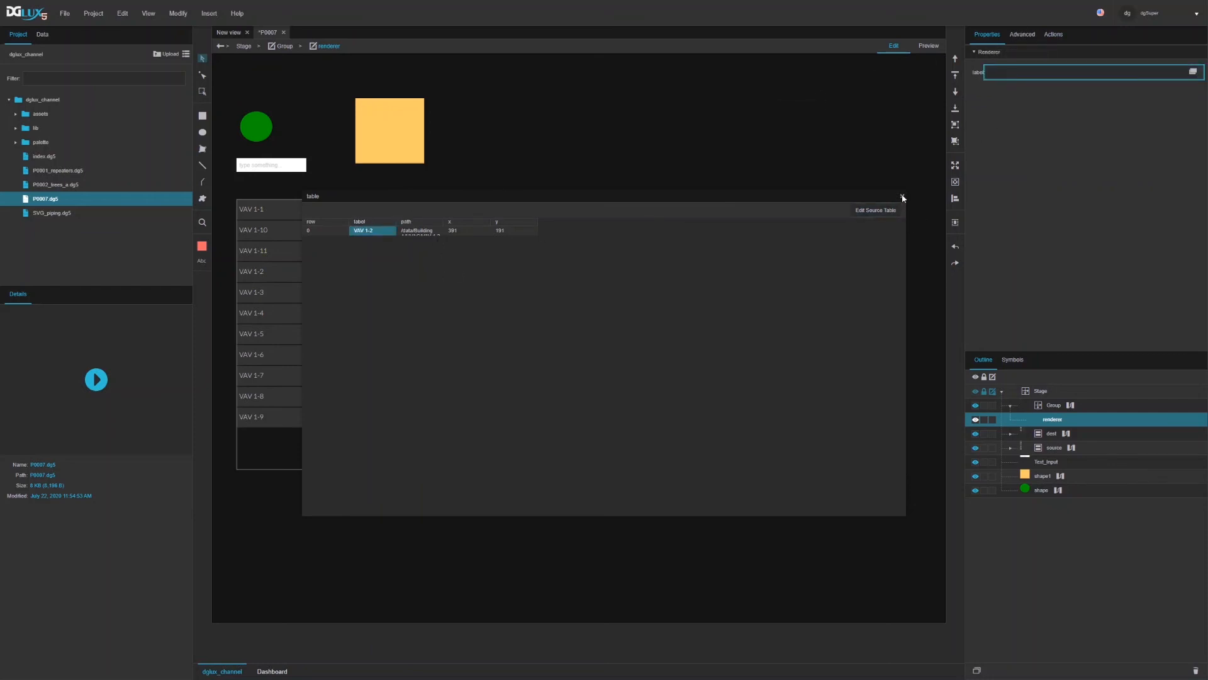
click(903, 197)
Preview the view, check the dots' label tooltips, and drop VAV 1-6, VAV 1-9 and VAV 1-1 from source into the group
click(926, 47)
mouse_move(772, 292)
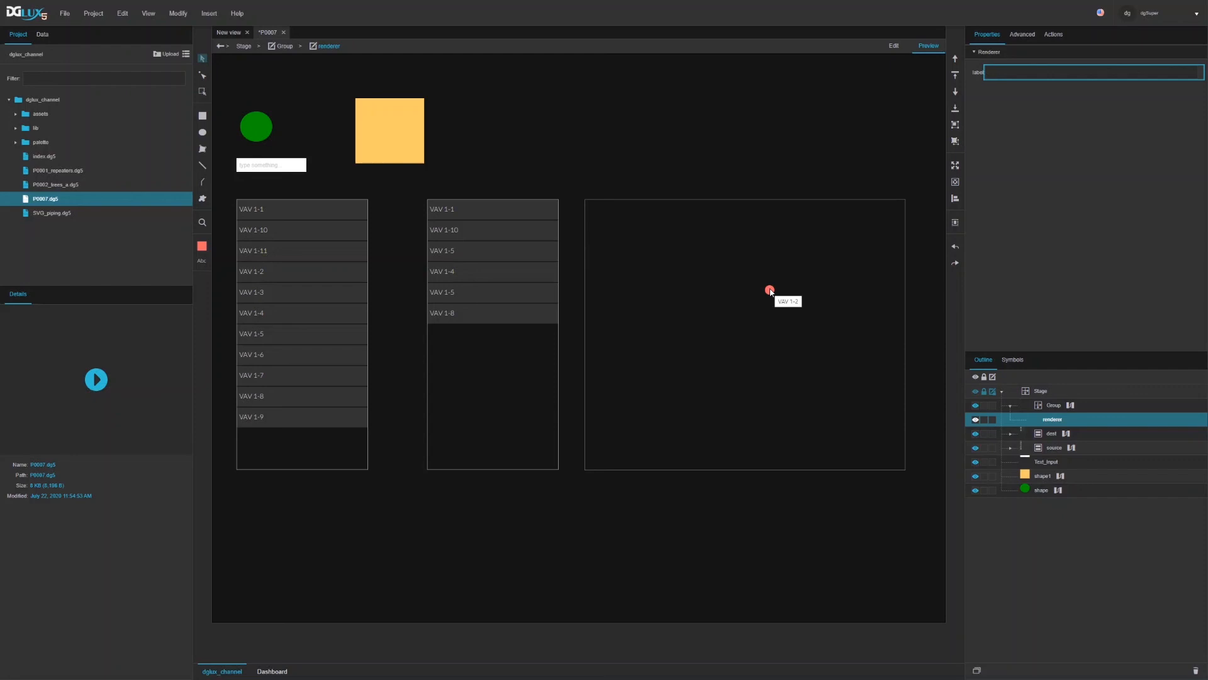
mouse_move(264, 355)
mouse_down()
mouse_move(329, 346)
mouse_move(595, 232)
mouse_move(628, 235)
mouse_up()
drag(252, 419, 679, 390)
mouse_move(627, 234)
mouse_move(260, 209)
mouse_down()
mouse_move(859, 265)
mouse_move(798, 224)
mouse_up()
Open the Group's dataflow, move the mouseEventData block beneath the table block, and widen it so its values are readable
click(1072, 405)
click(418, 231)
drag(433, 294, 440, 295)
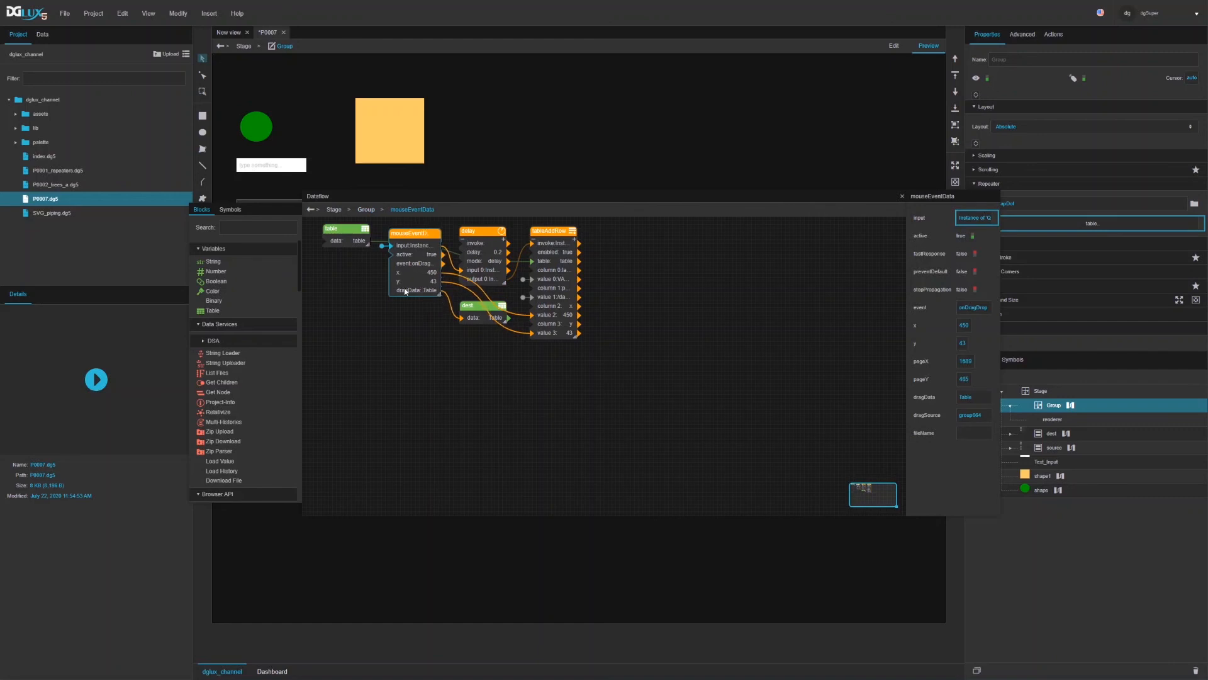
drag(405, 234, 336, 258)
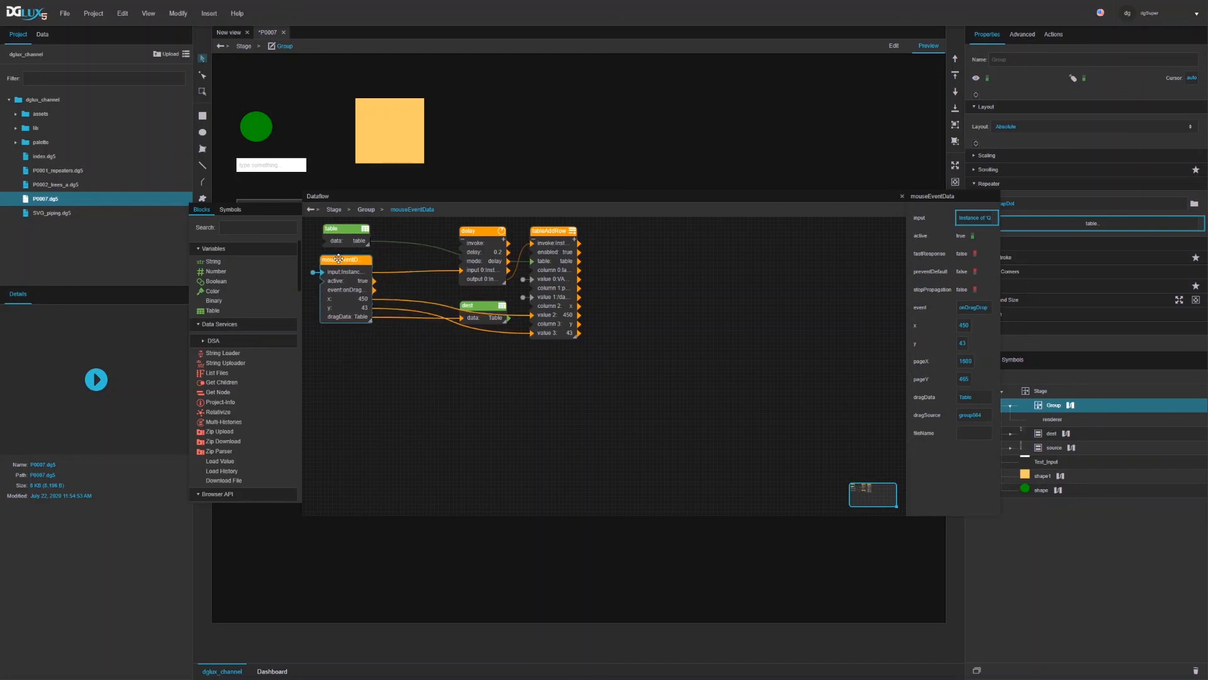
drag(368, 322, 395, 323)
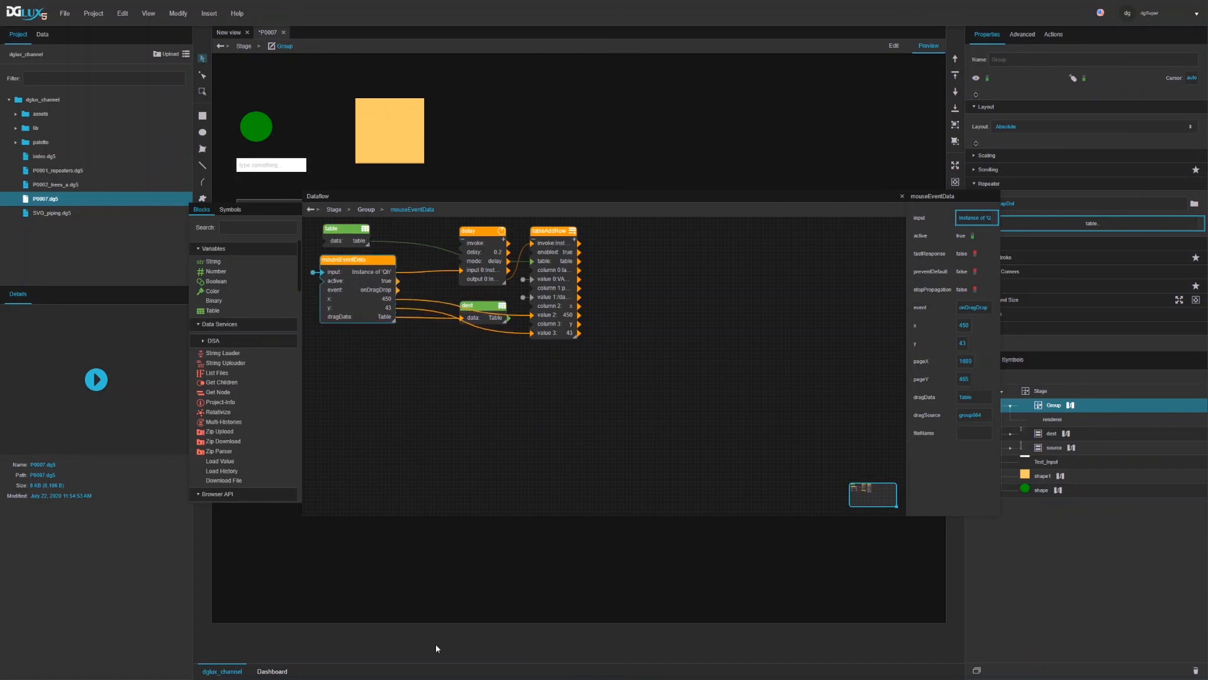